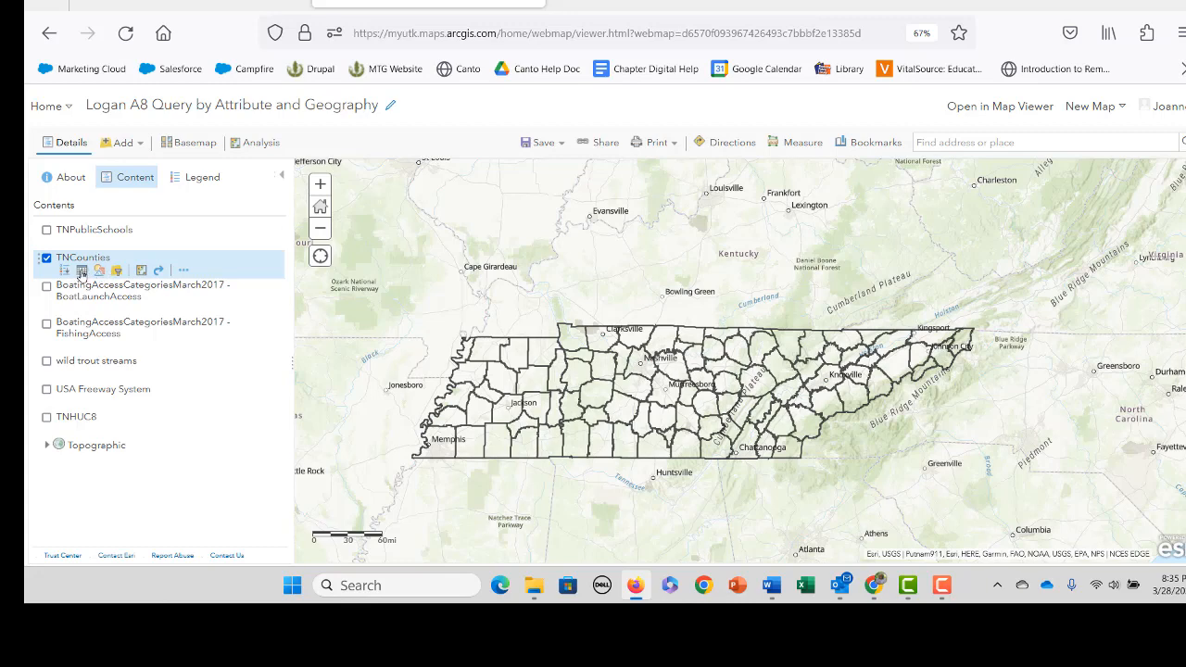
Open the TNCounties attribute table and sort it by POPULATION in ascending and in descending order
click(81, 270)
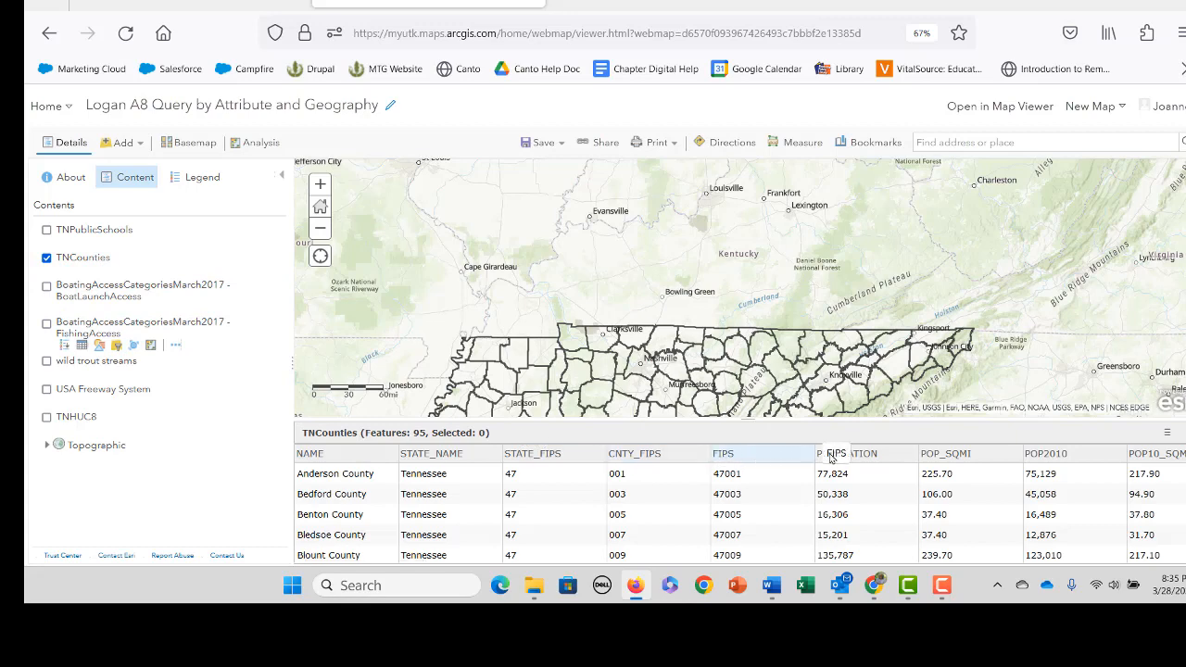
click(864, 455)
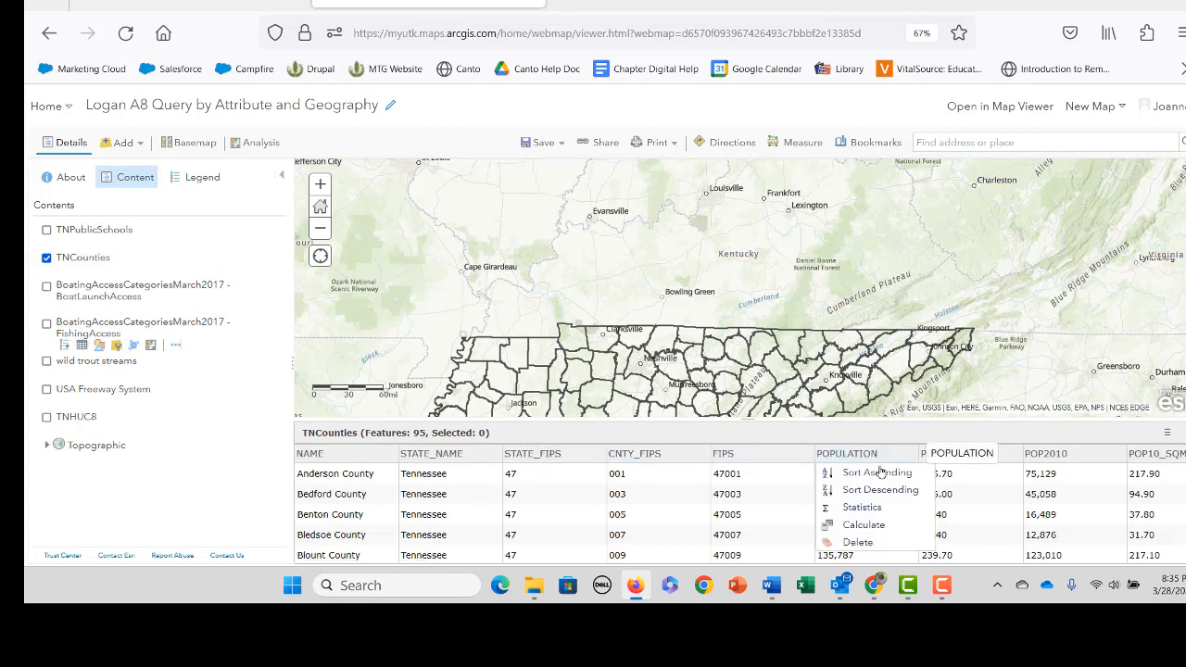
click(881, 472)
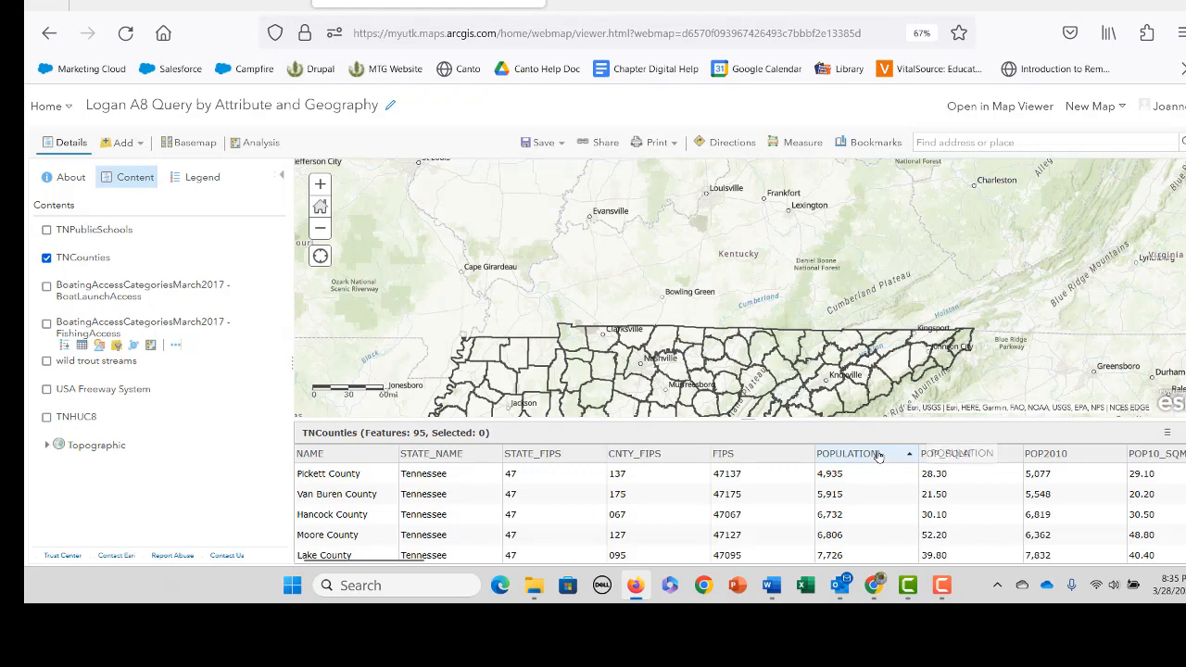
click(885, 457)
click(882, 489)
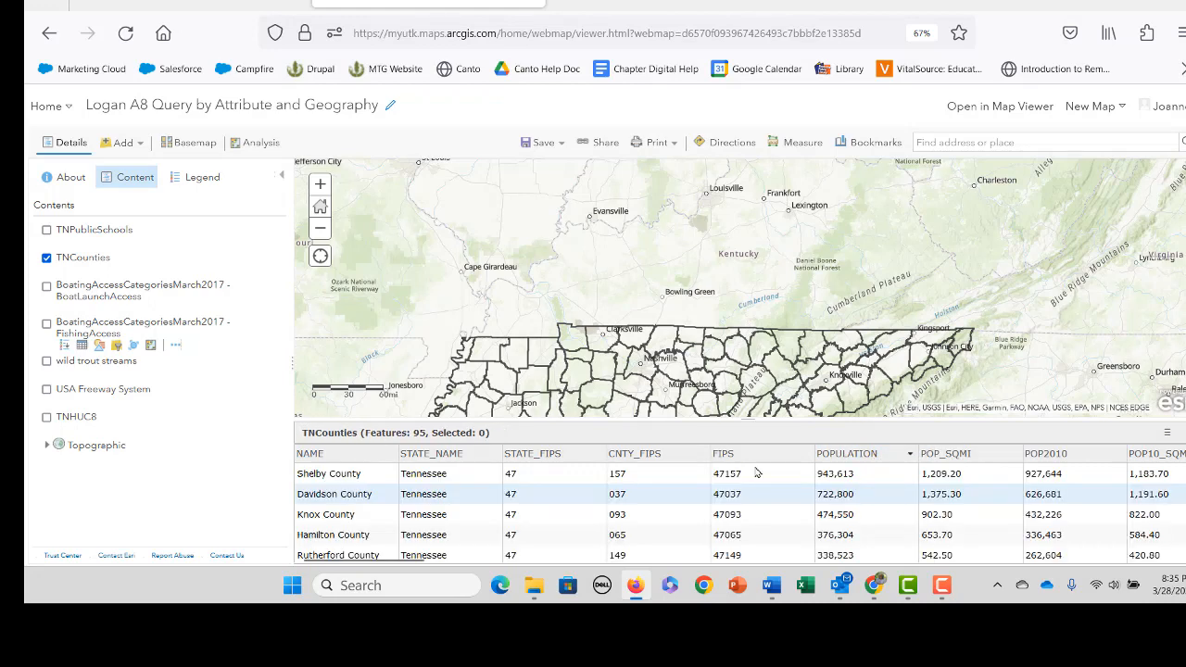
Sort the TNCounties table by the NAME field in ascending order
click(343, 454)
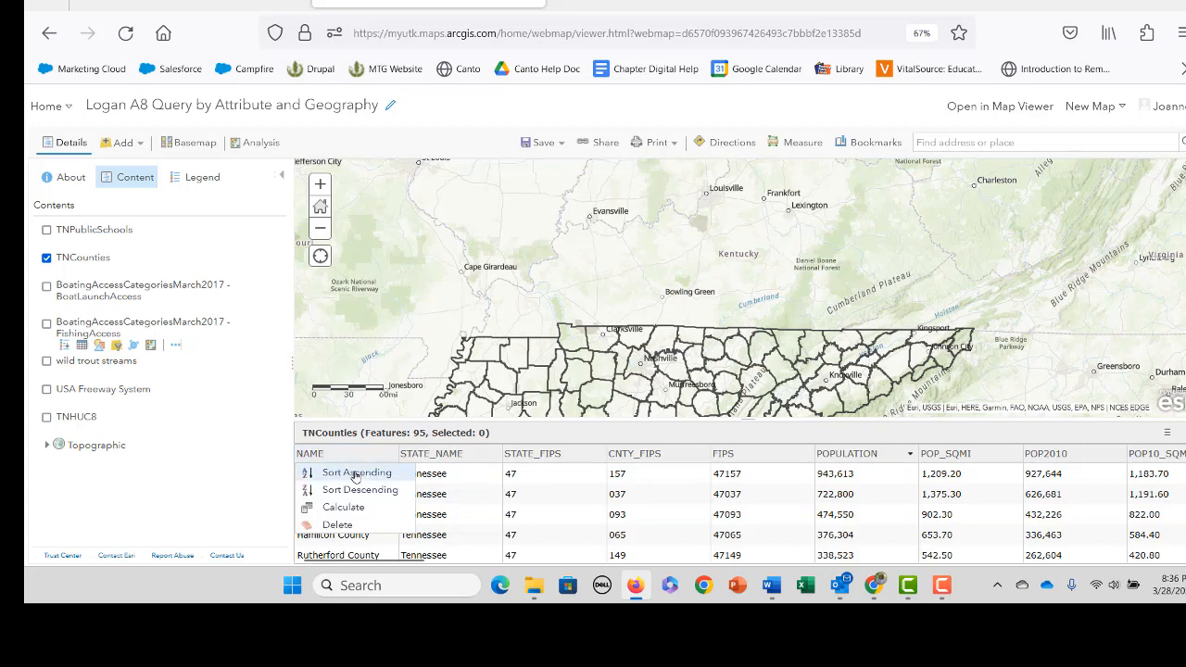
click(355, 473)
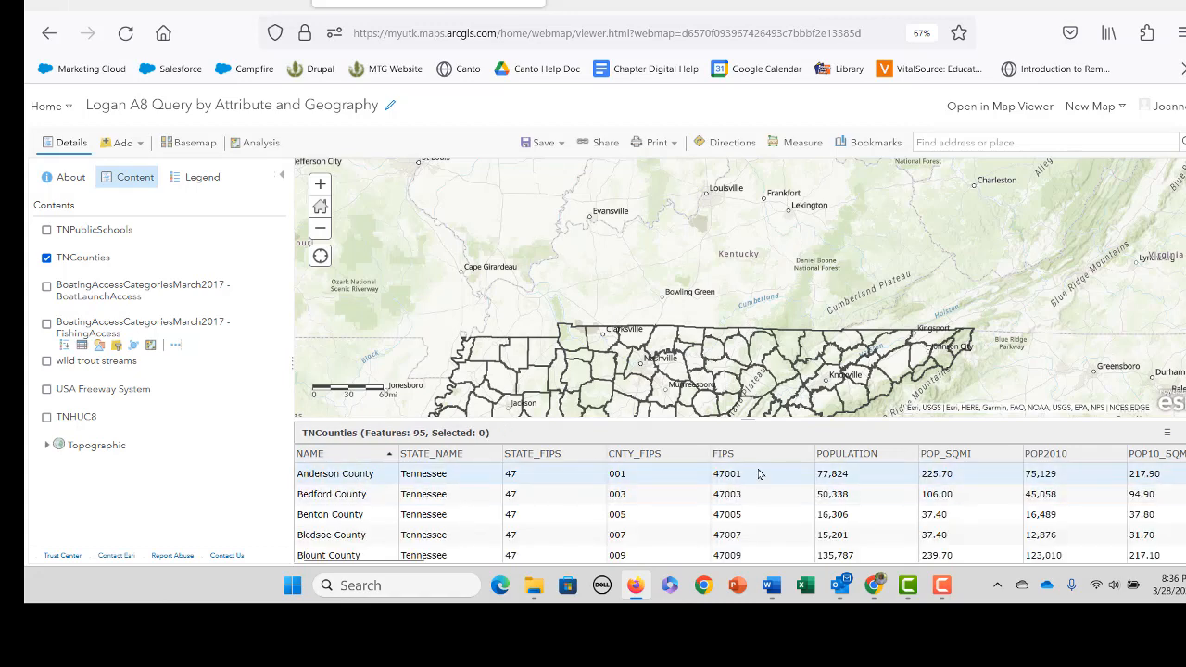
drag(411, 559, 363, 585)
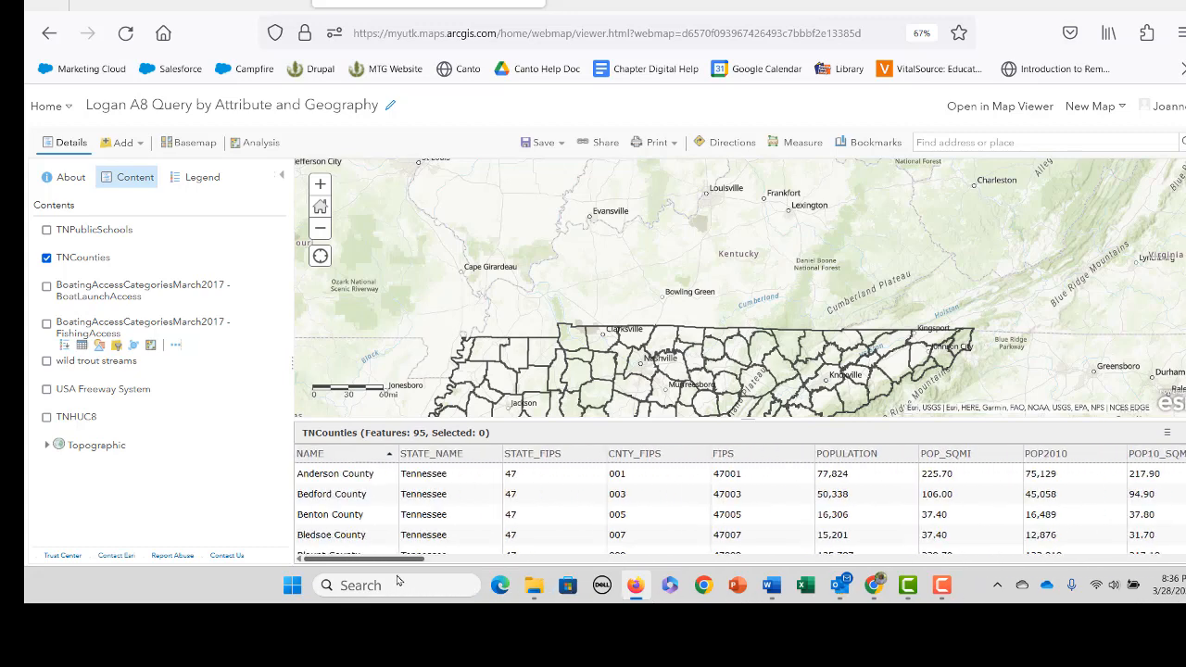
Hide all columns of the TNCounties table
click(1166, 434)
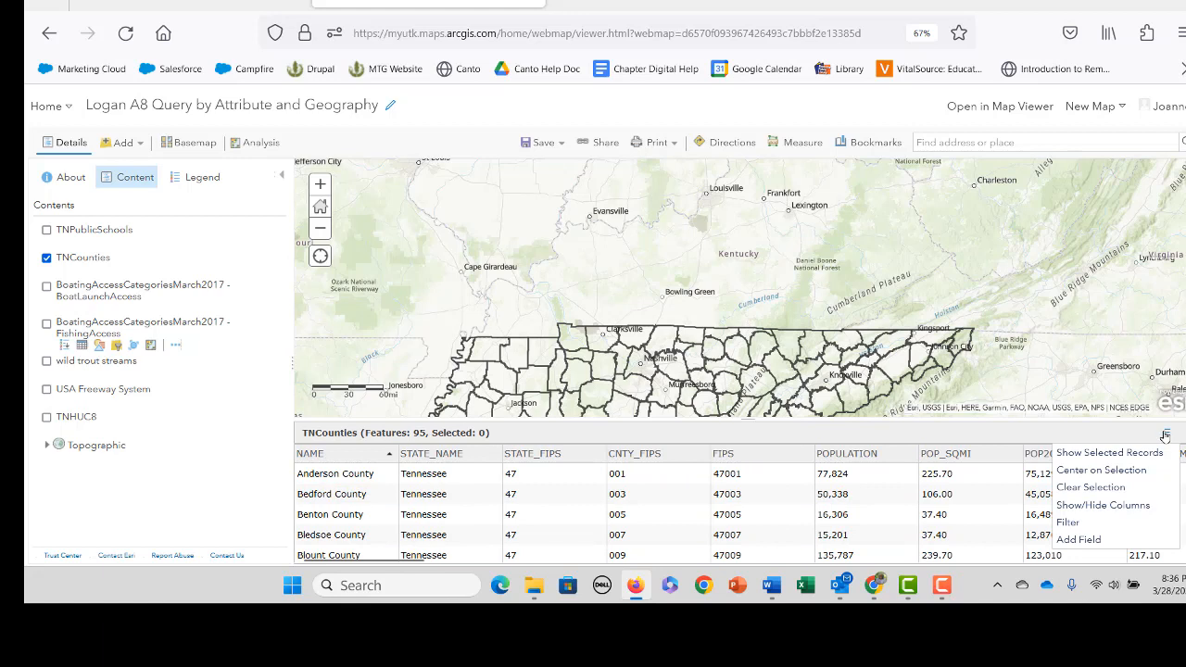
click(1146, 503)
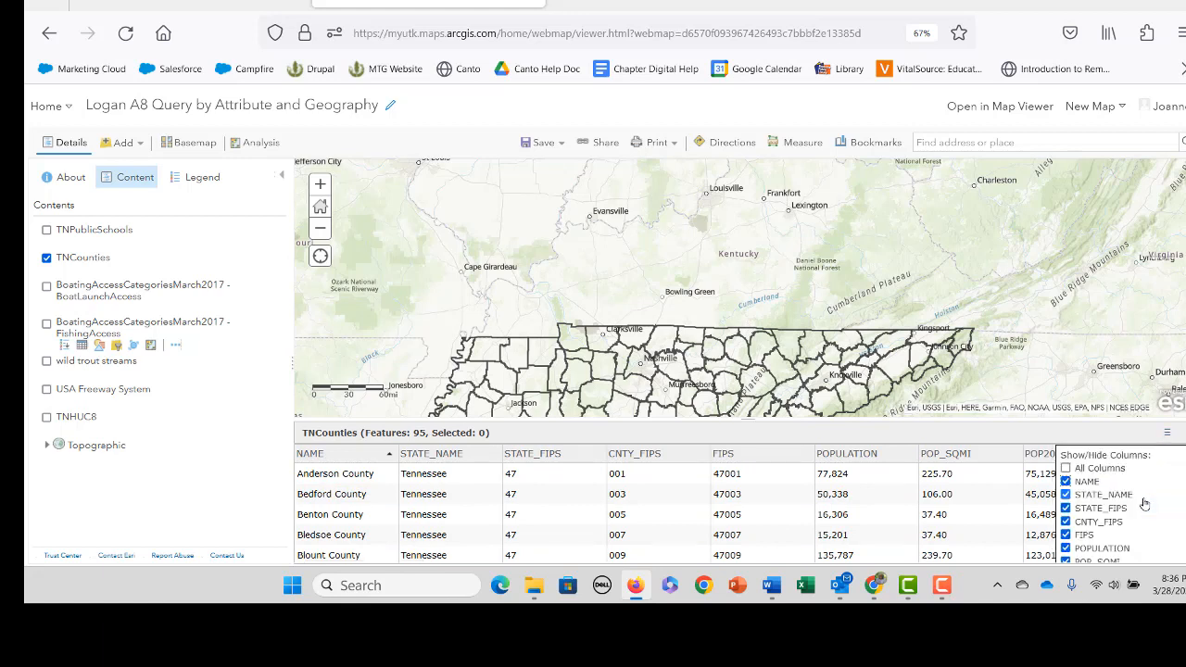
click(1066, 469)
click(1067, 469)
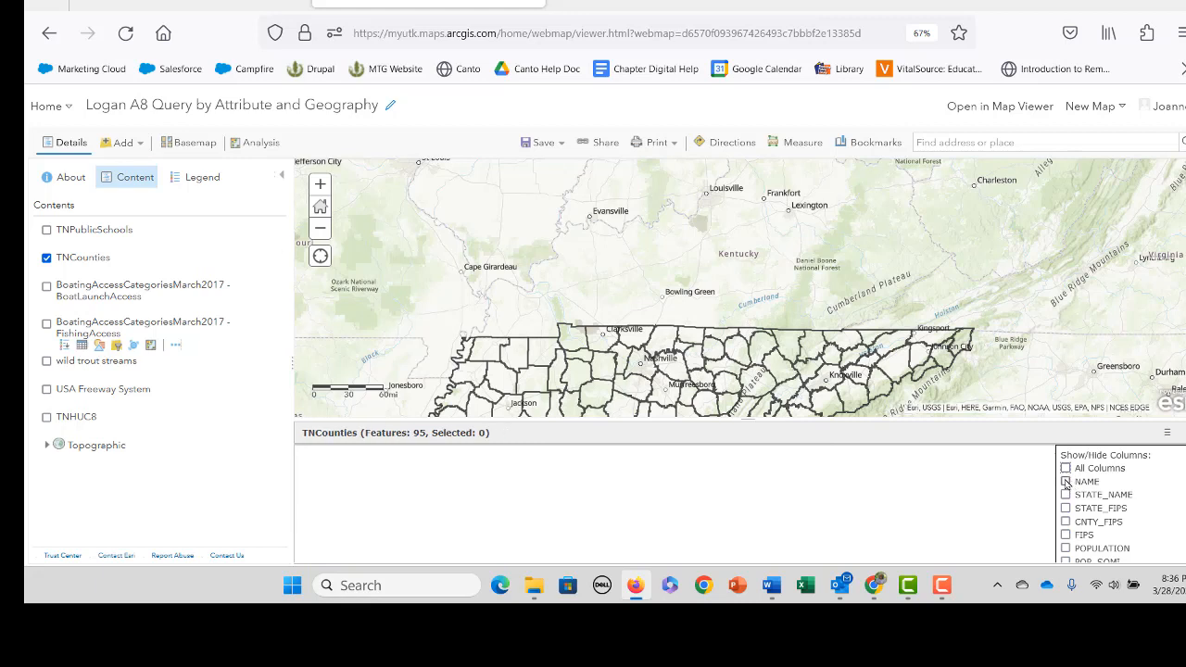
Show the NAME, STATE_NAME, STATE_FIPS, CNTY_FIPS and POPULATION columns in the table
click(1065, 482)
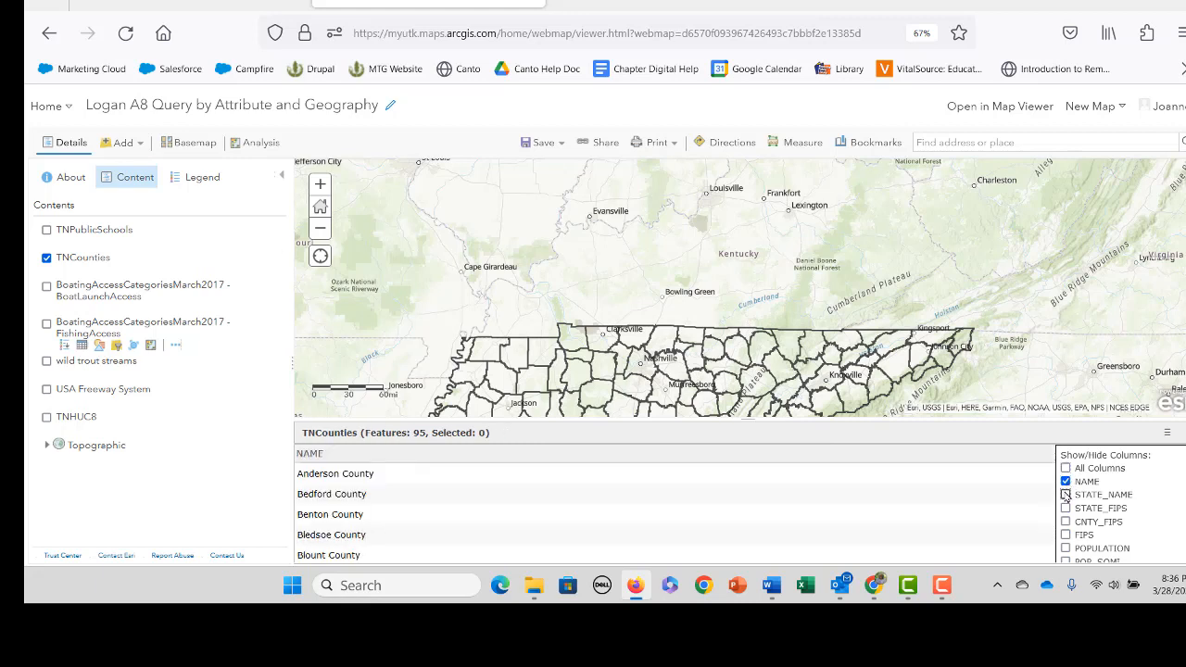
click(1066, 495)
click(1065, 509)
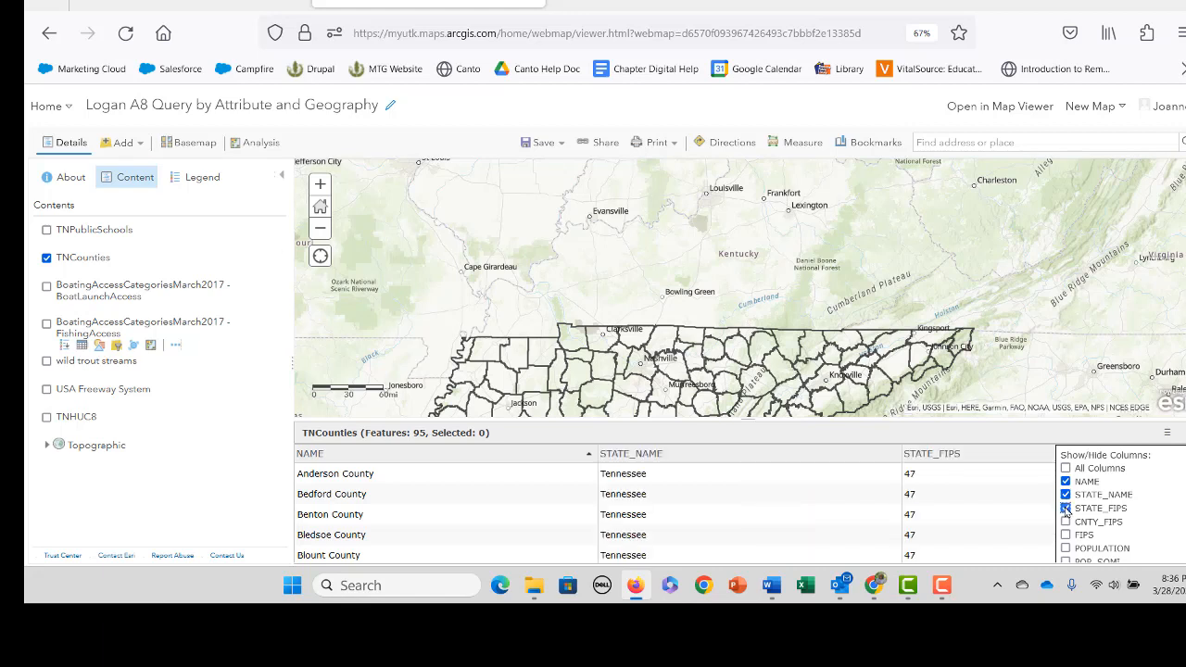
click(1066, 522)
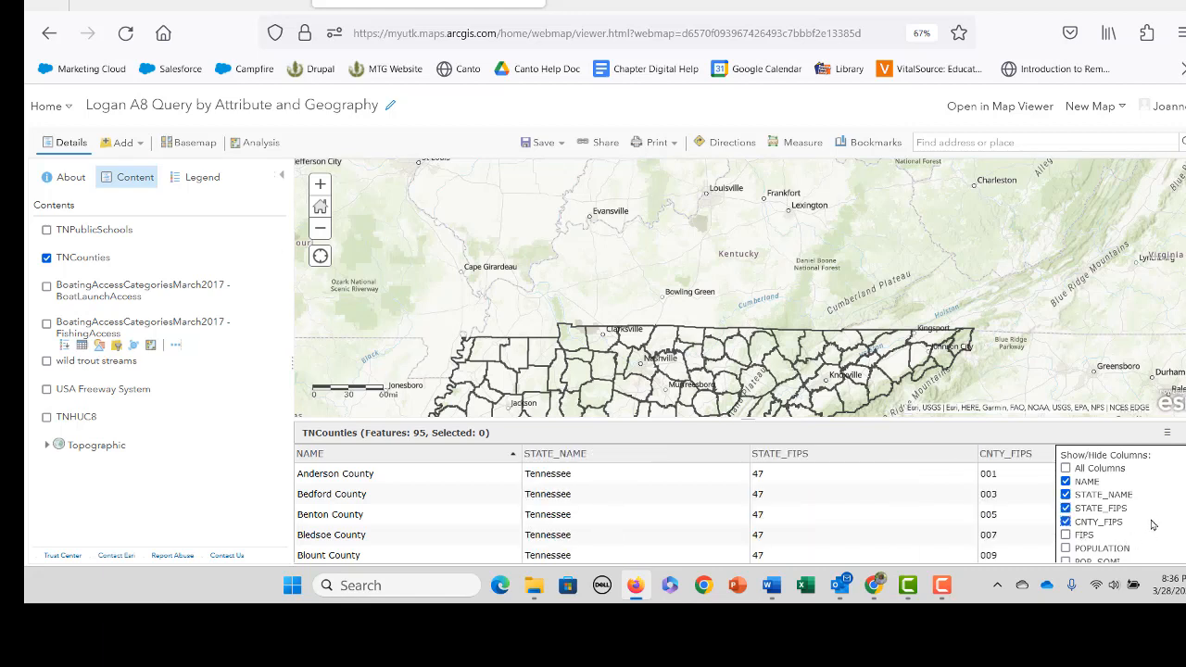
click(1066, 549)
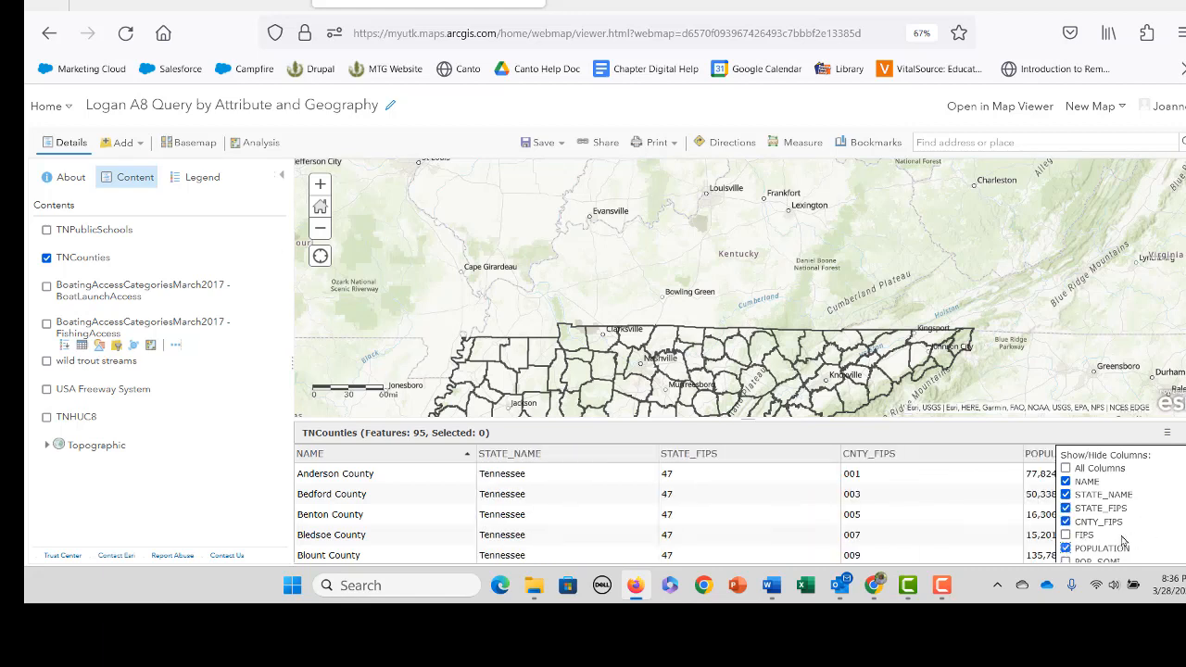
Look through the remaining available fields and show the NO_FARMS17 column as well
scroll(1147, 526, down, 3)
scroll(1146, 526, down, 3)
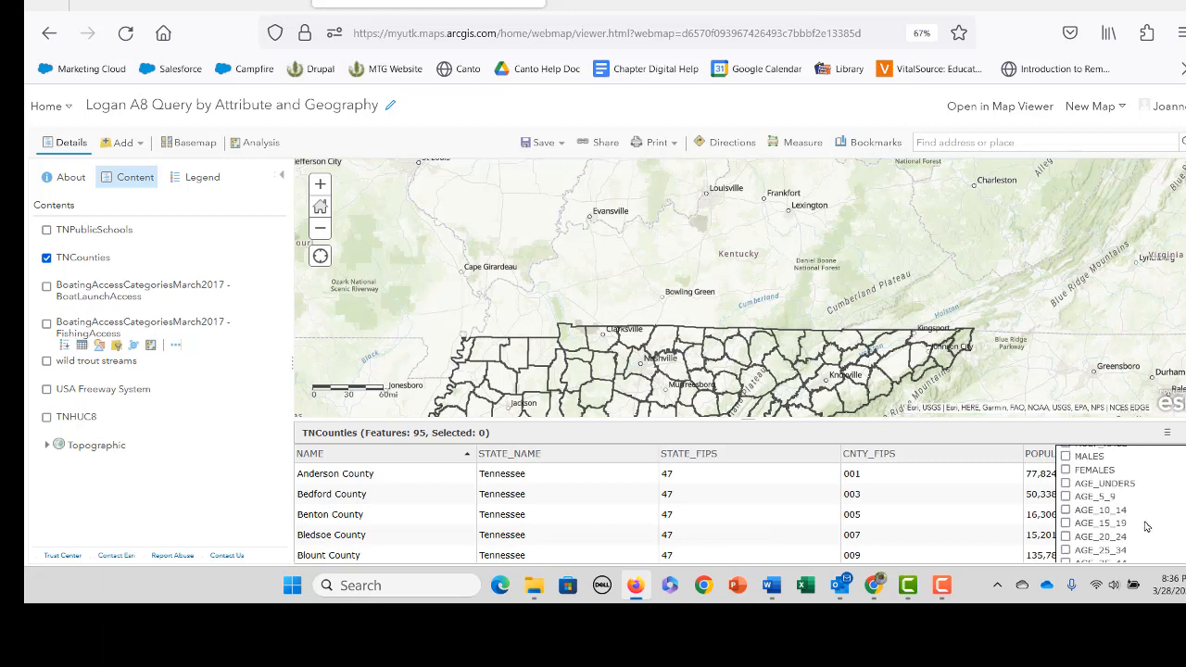
scroll(1146, 526, down, 6)
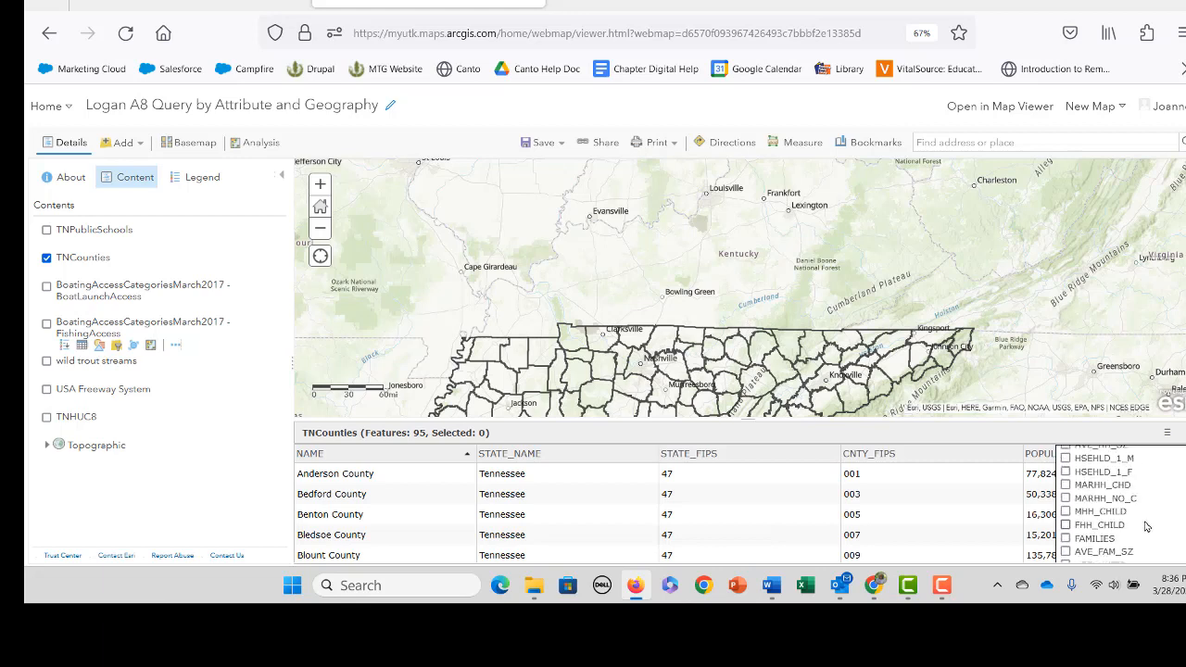
scroll(1145, 526, up, 3)
scroll(1145, 526, down, 2)
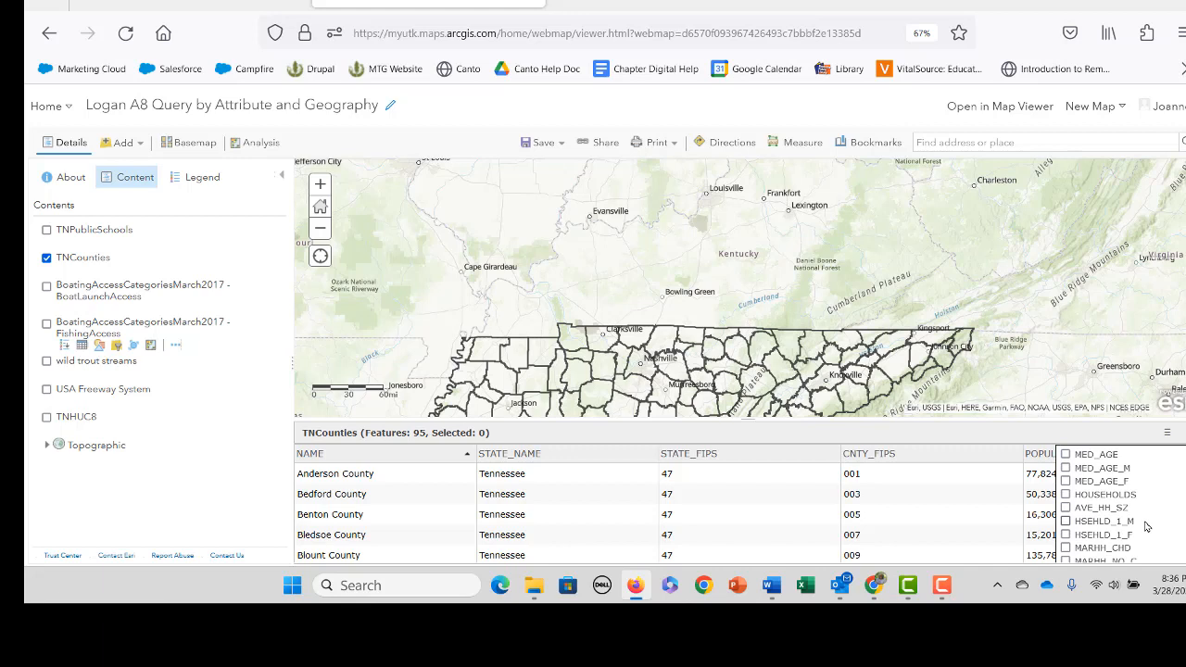
scroll(1146, 526, down, 2)
scroll(1145, 526, down, 2)
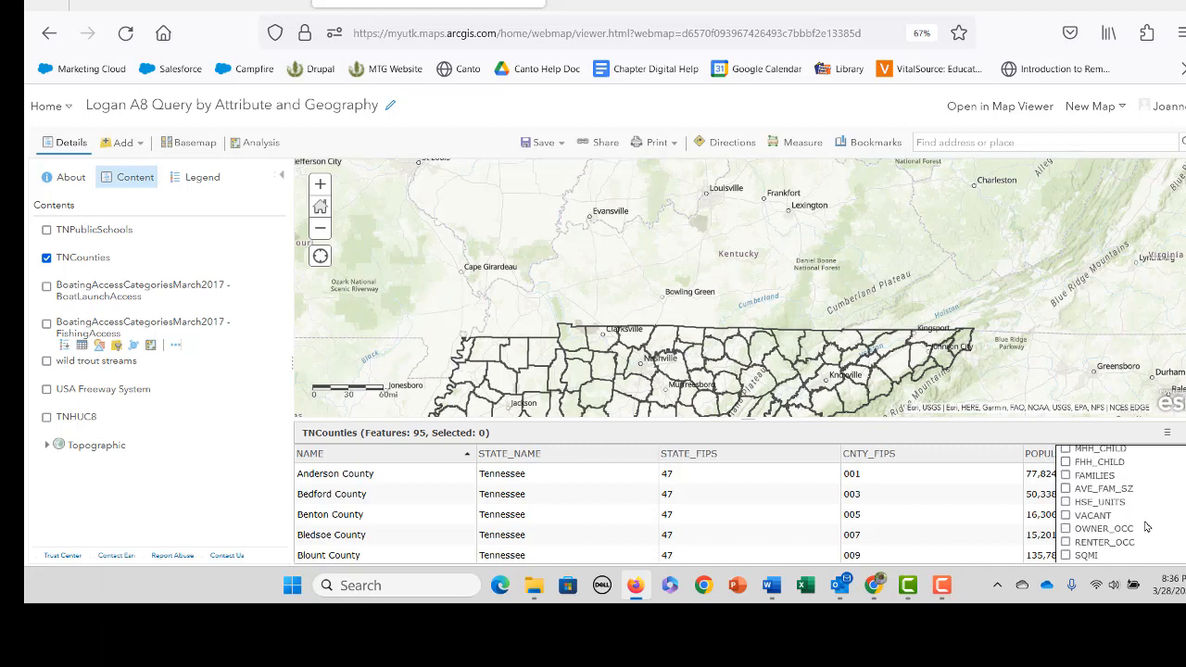
scroll(1146, 526, down, 2)
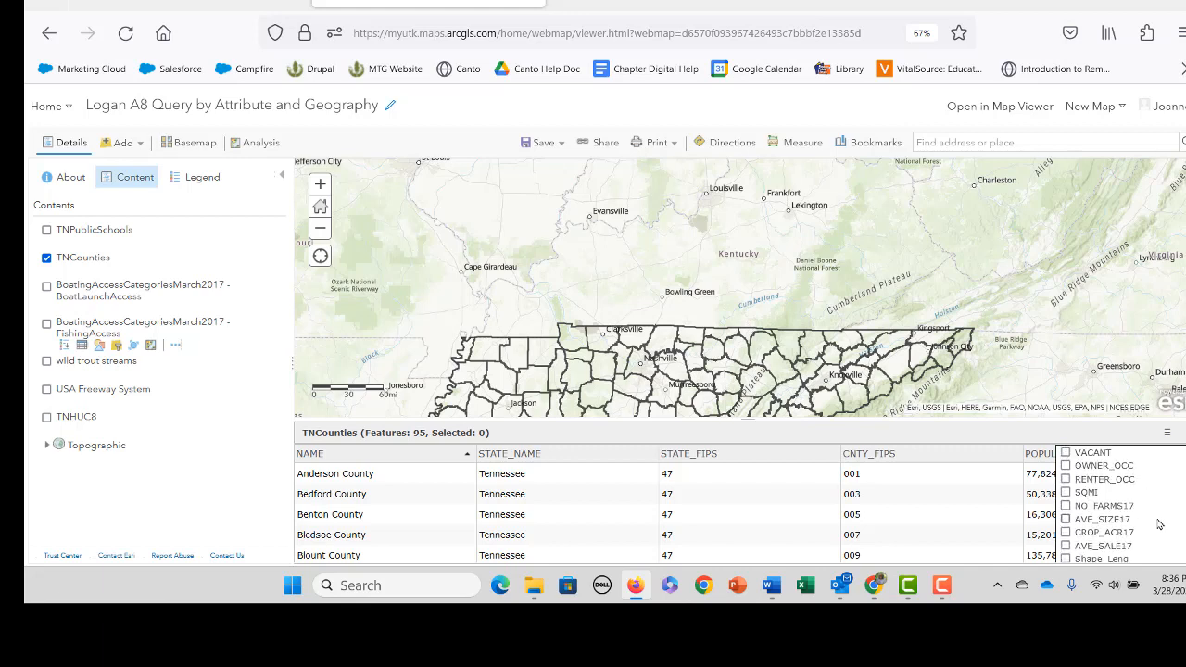
click(1066, 506)
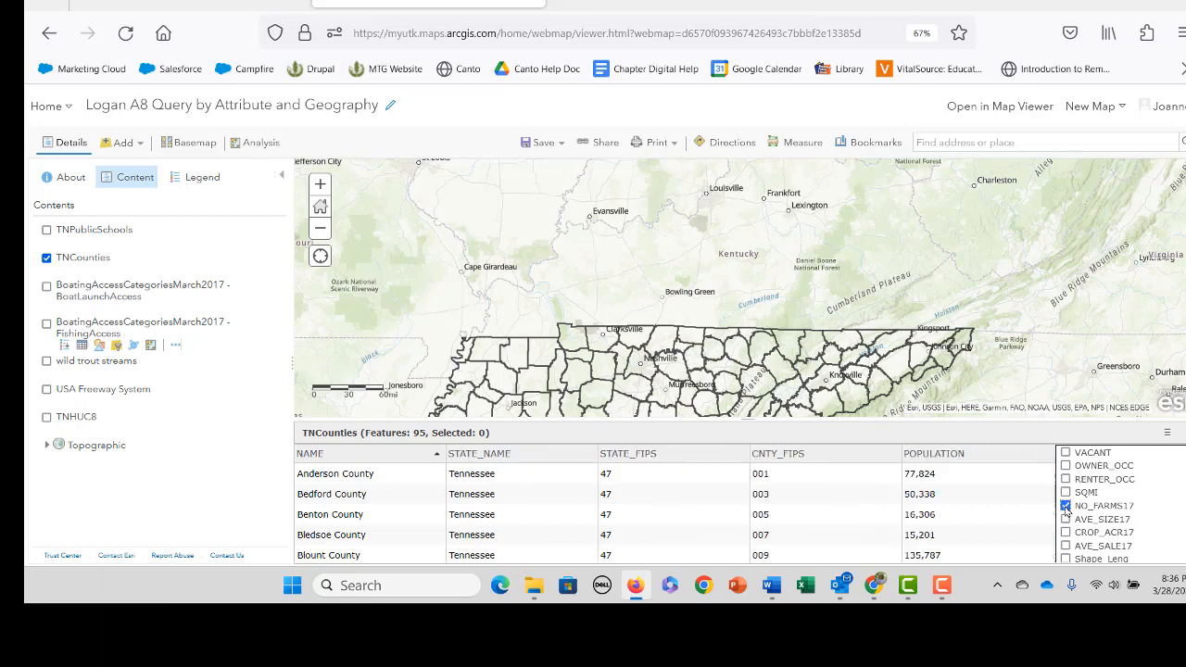
View the filter form reached from the TNCounties table and close it without defining a filter
click(1167, 434)
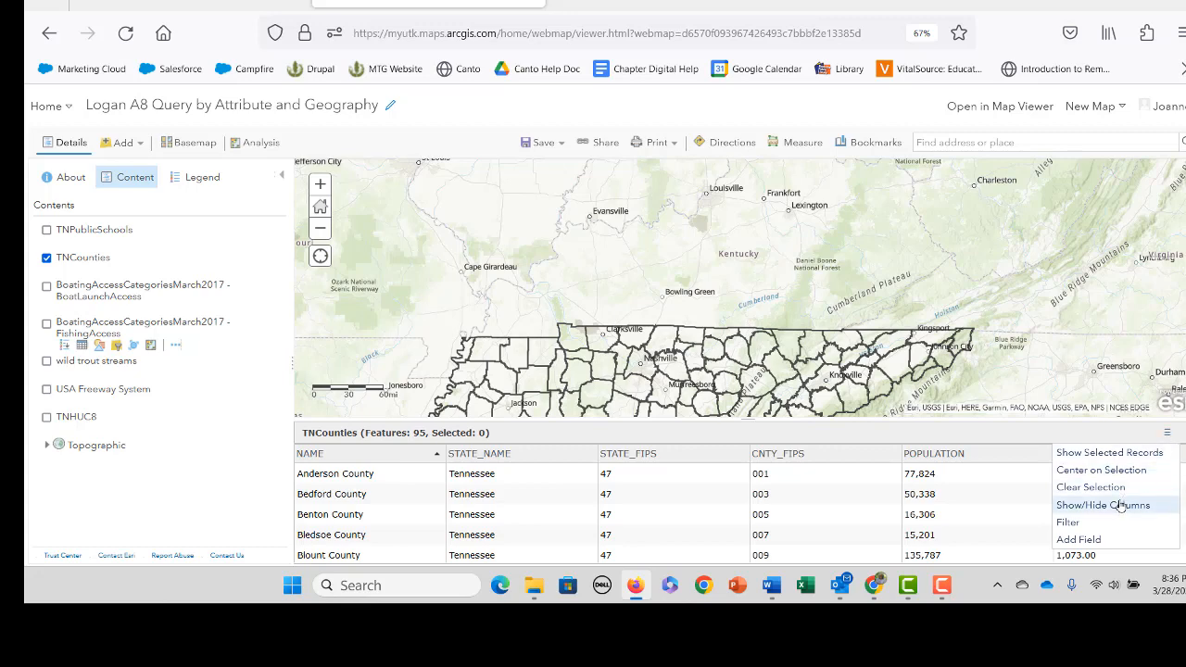
click(1067, 523)
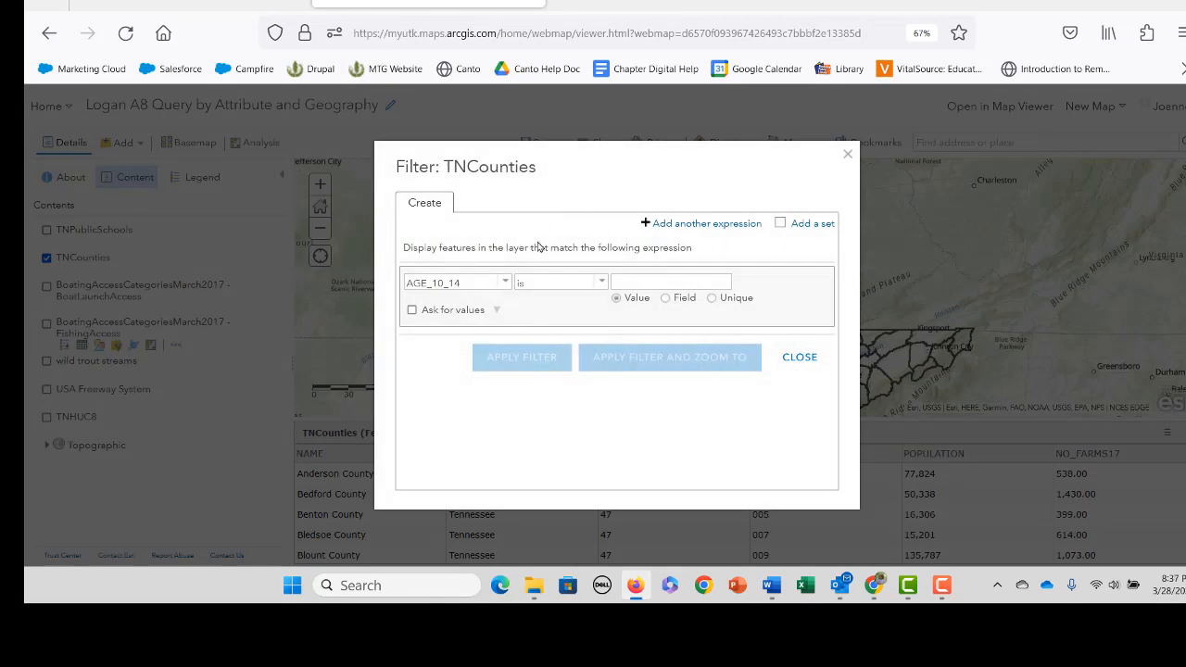
click(848, 158)
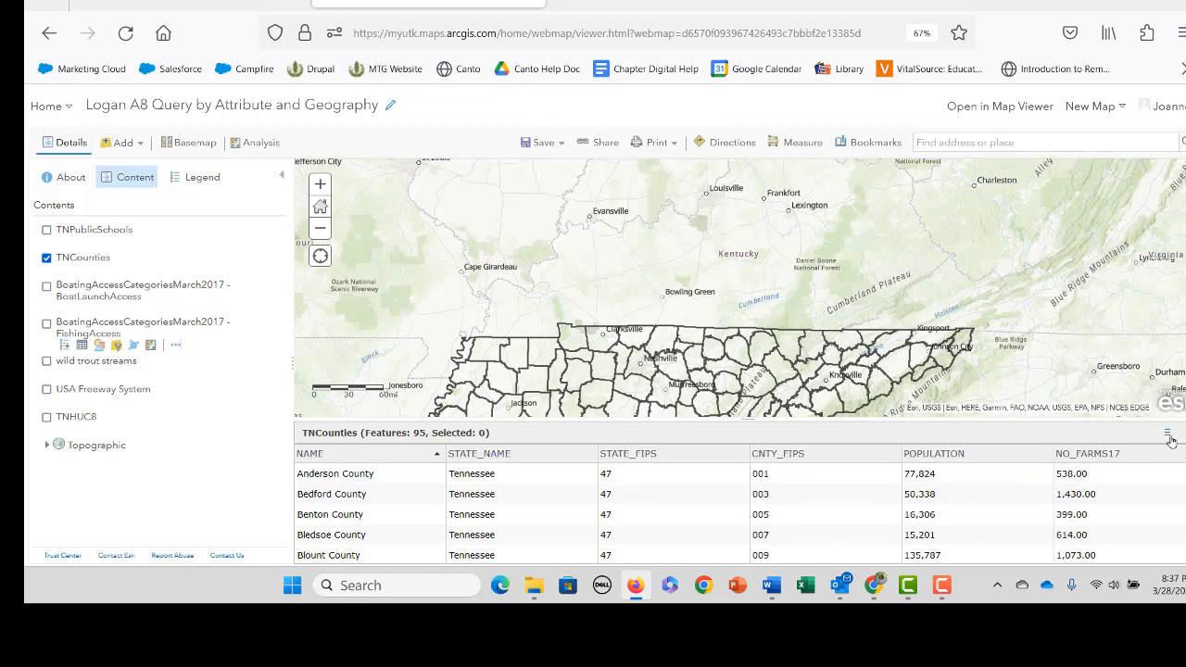
Examine the Add Field form and its available data types, and cancel without adding a field
click(1168, 433)
click(1100, 543)
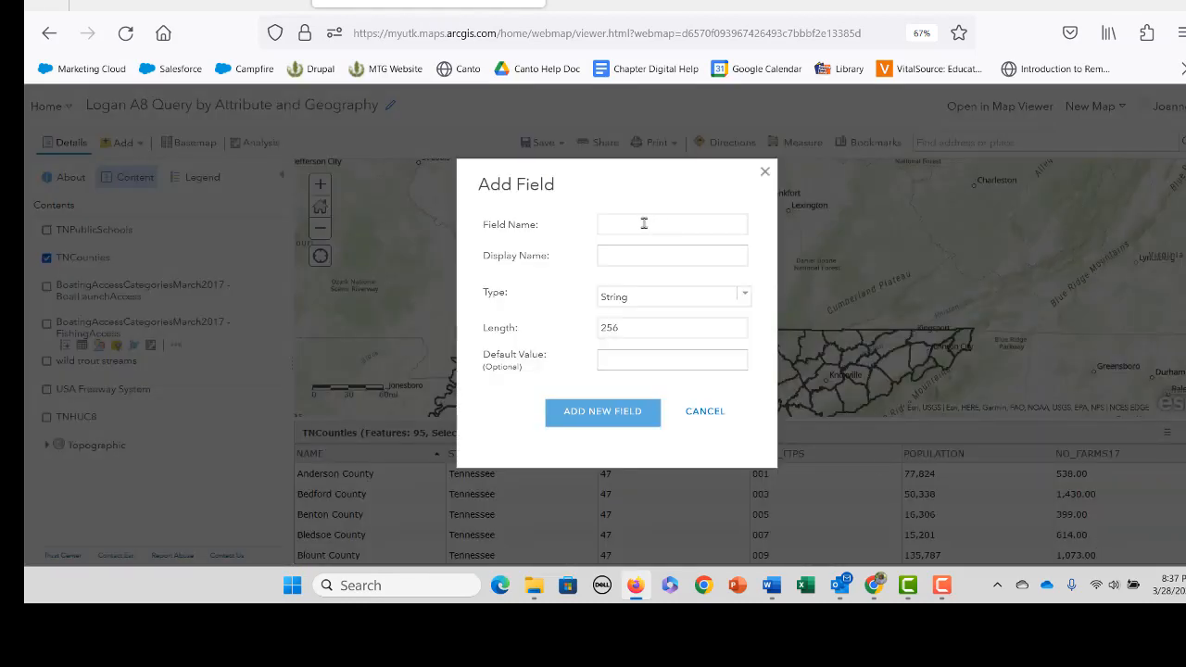
click(745, 297)
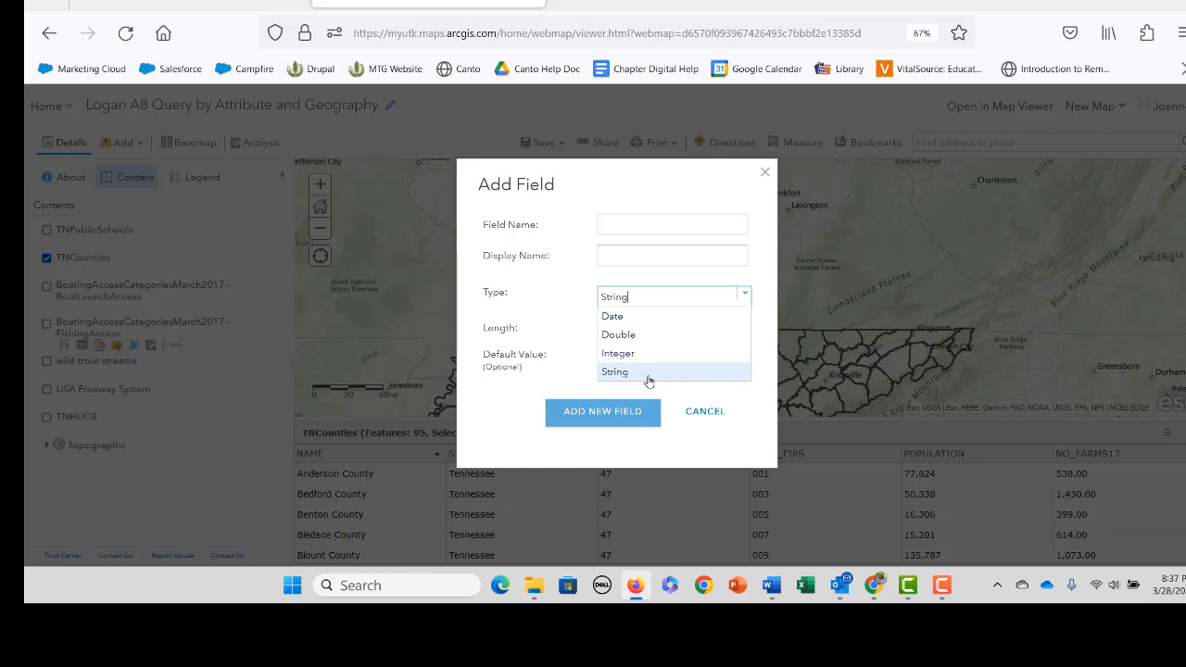
click(704, 412)
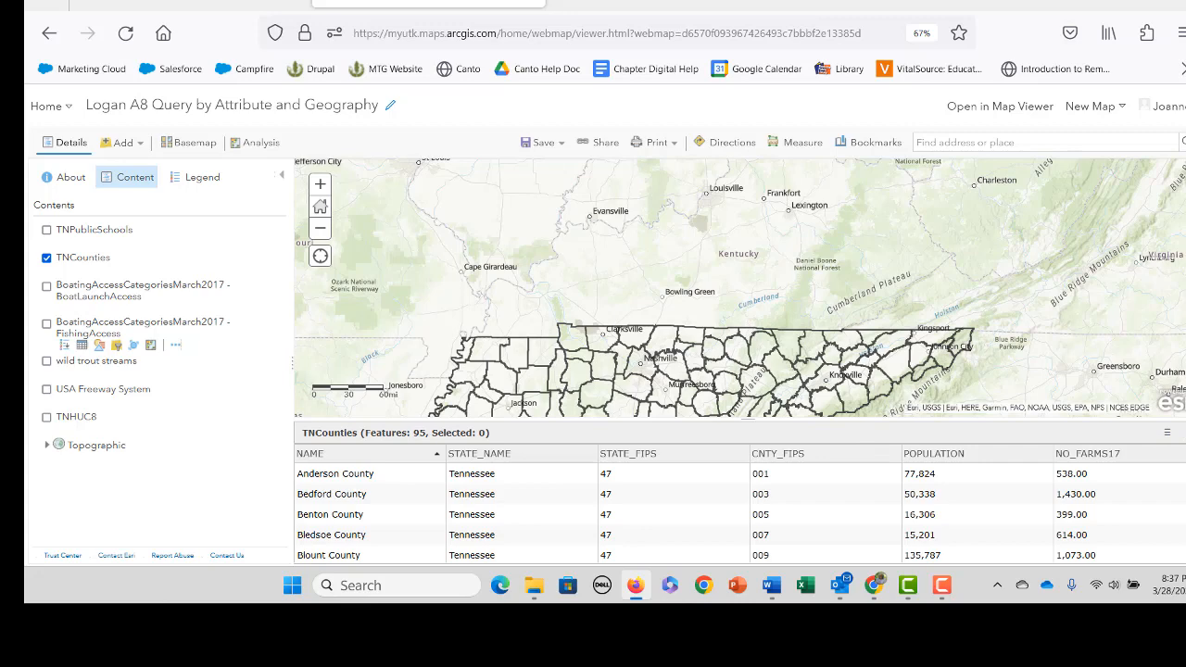
Close the attribute table and start a TNCounties layer filter on the POPULATION field
click(1184, 433)
mouse_move(102, 275)
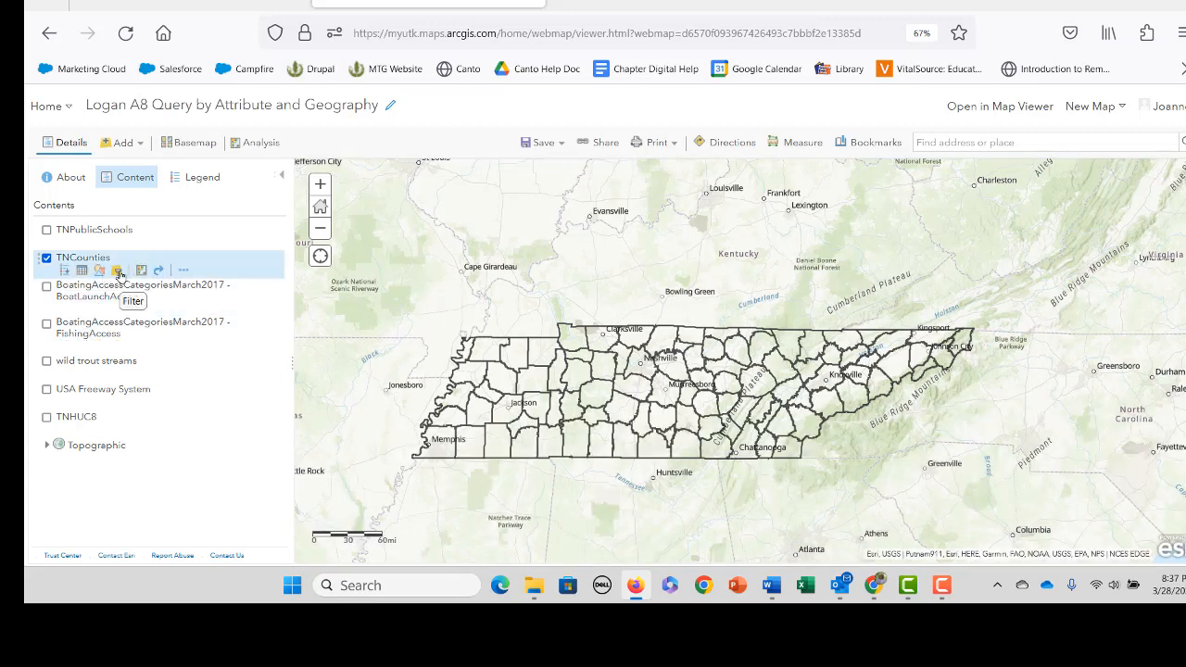
click(118, 271)
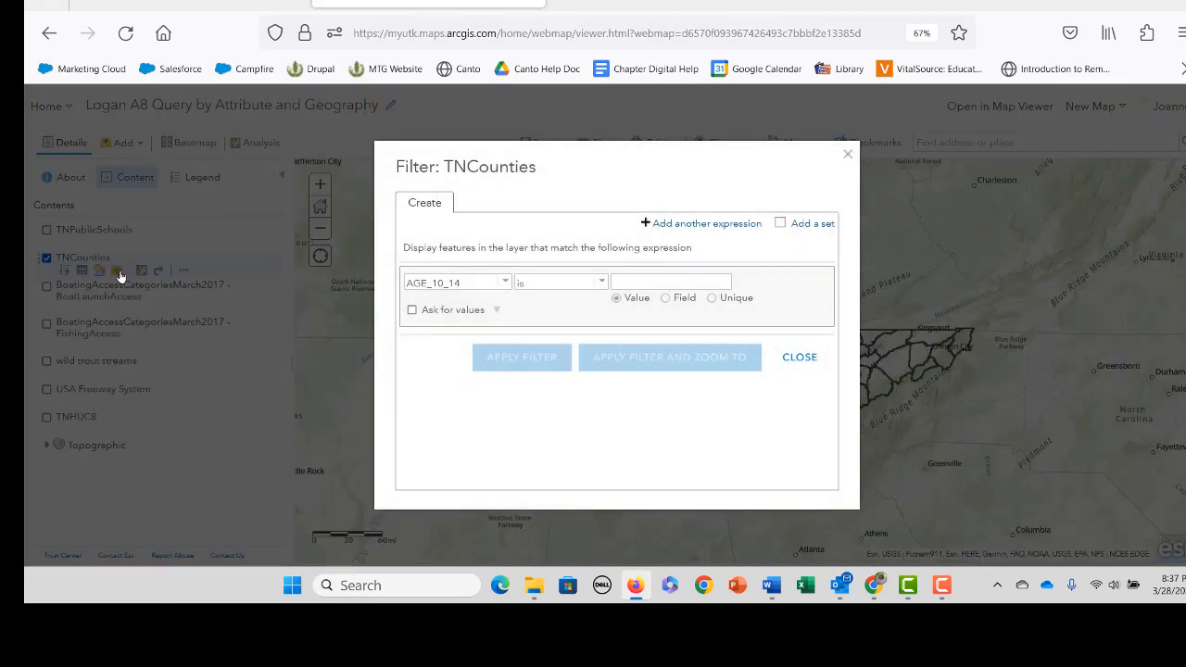
click(506, 284)
scroll(486, 313, down, 3)
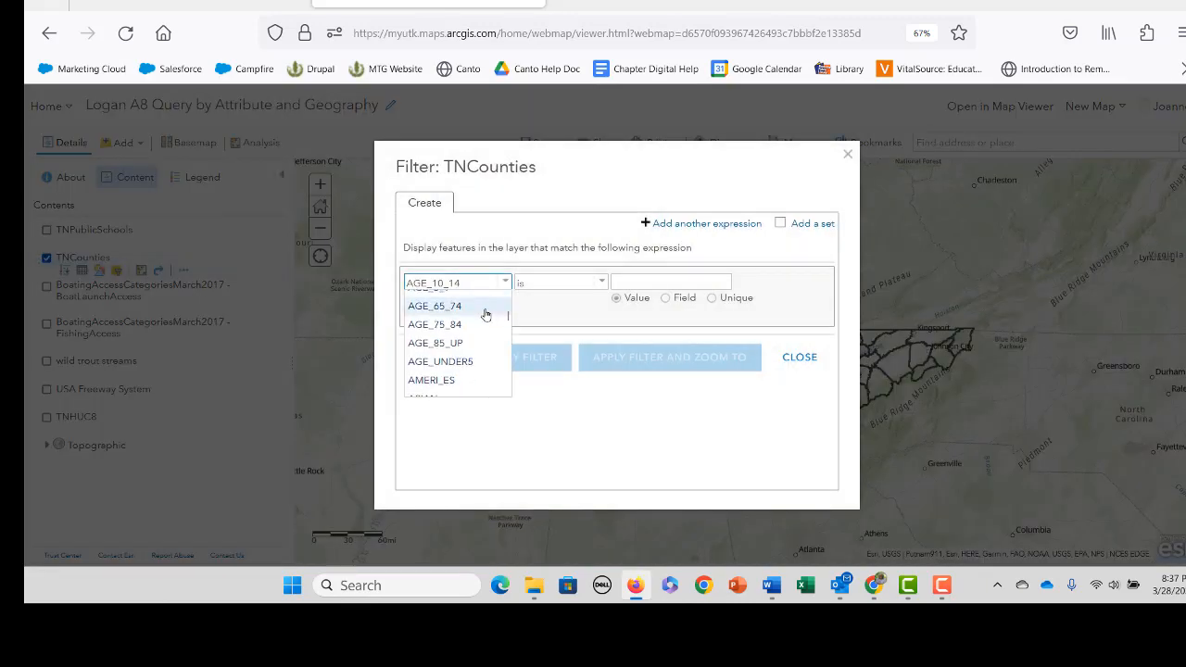
scroll(486, 315, down, 10)
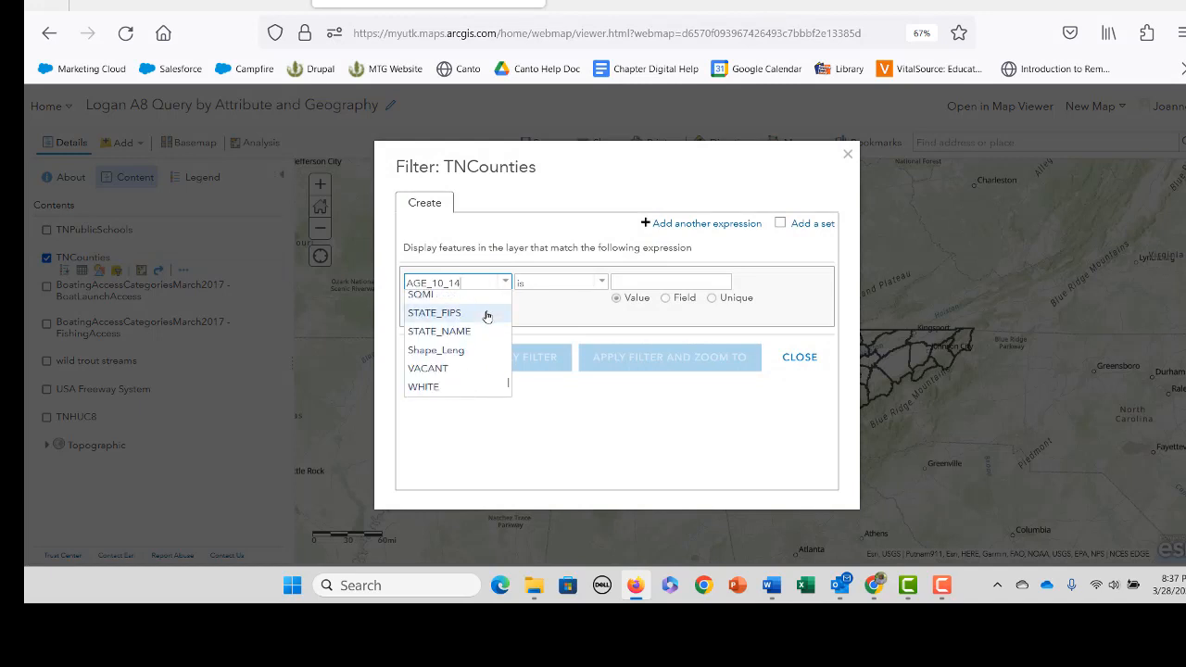
scroll(485, 315, up, 5)
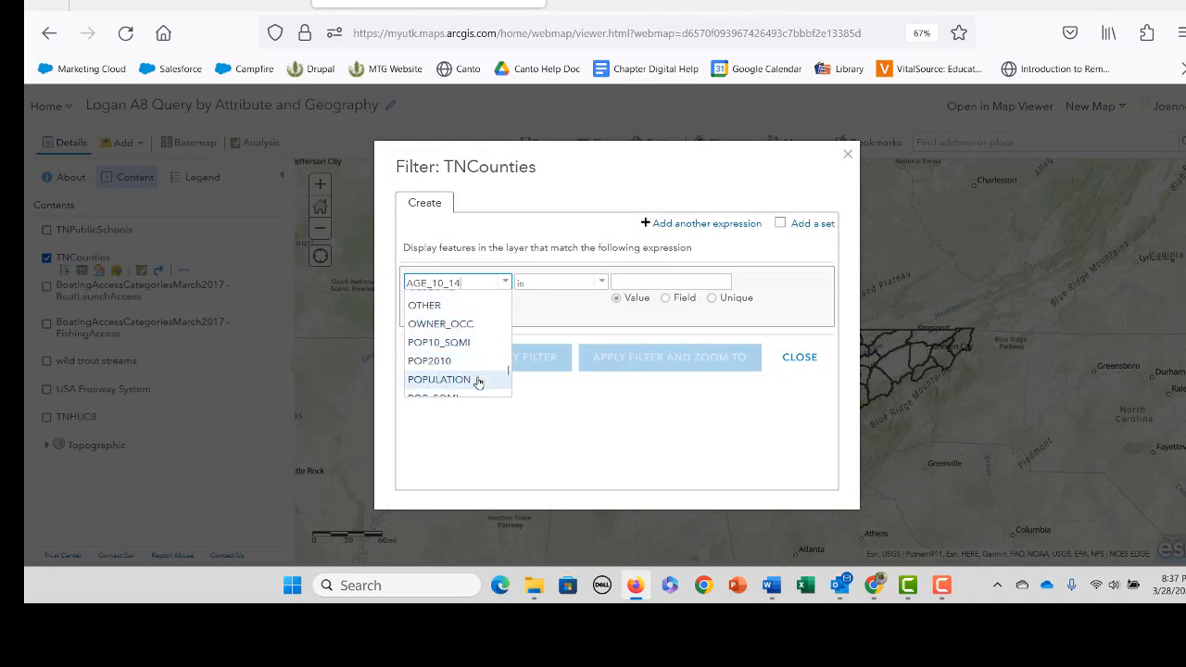
click(477, 380)
Set the filter condition on POPULATION to "is less than" 20,000
click(601, 284)
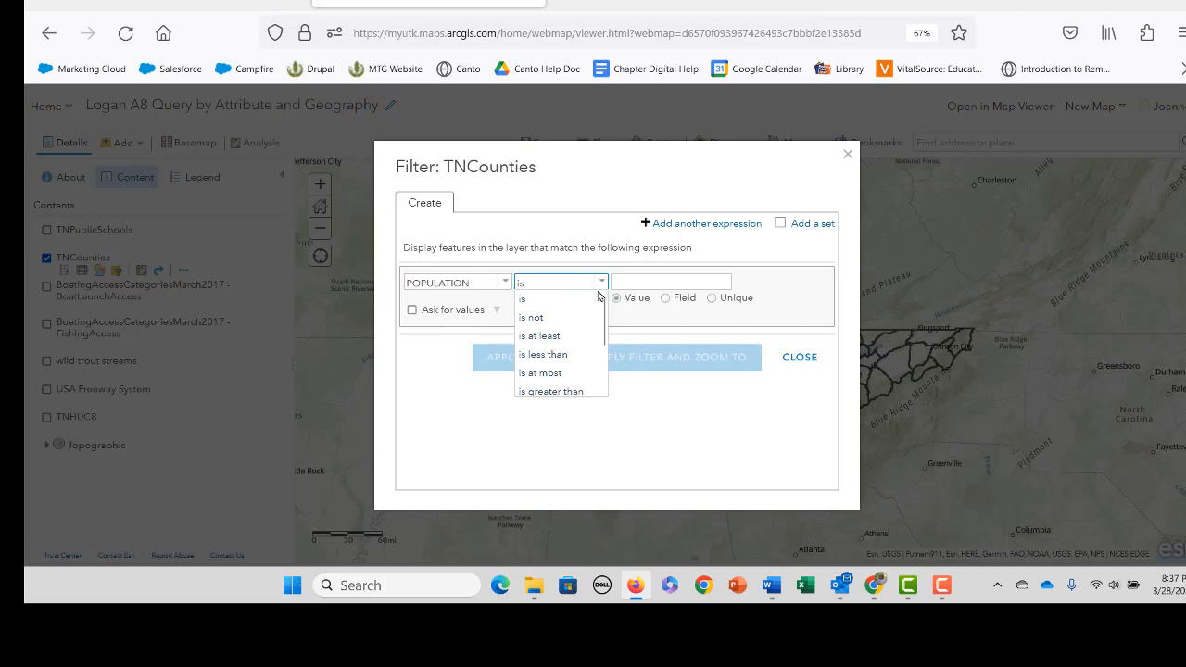
click(571, 356)
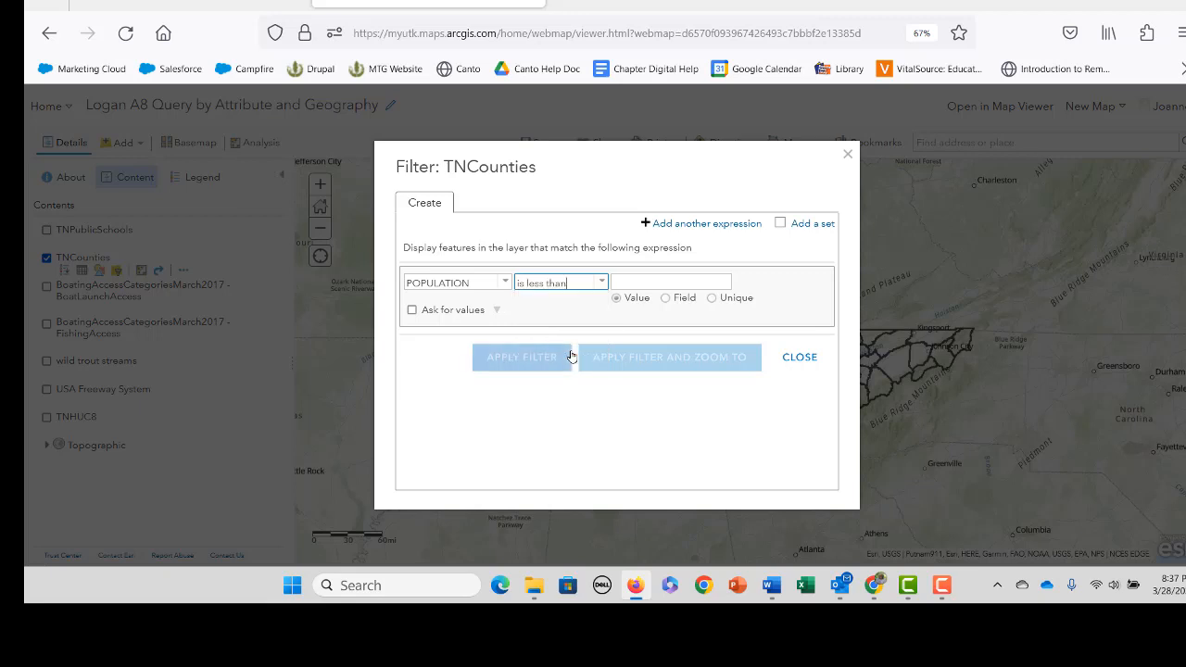
click(620, 281)
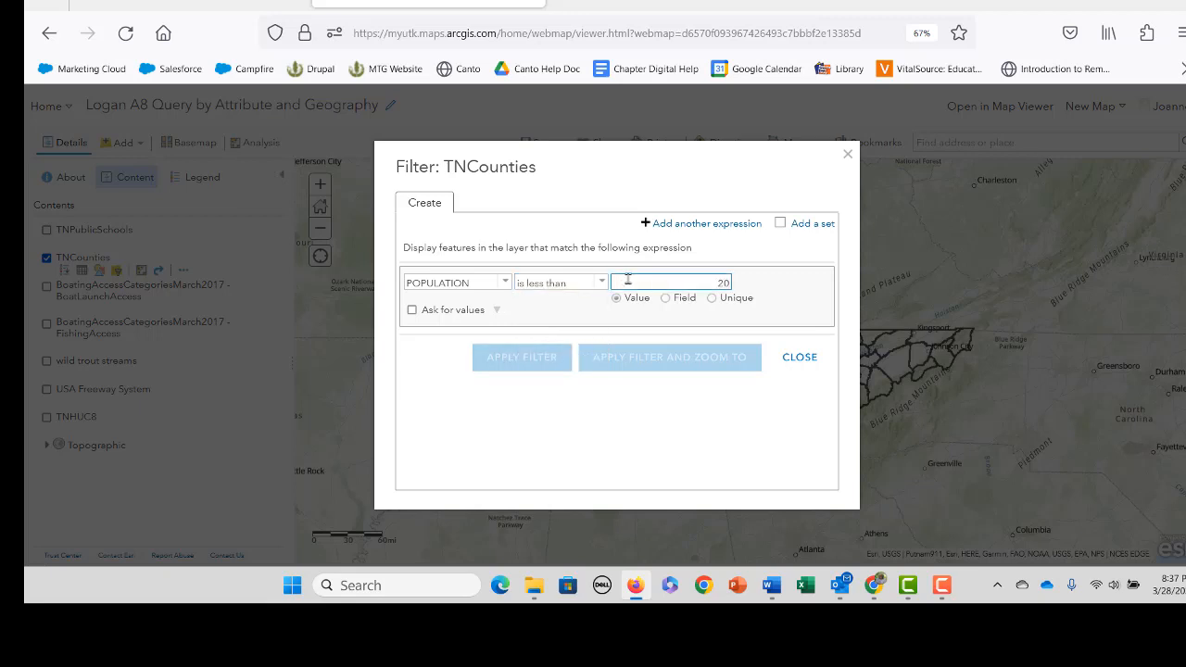
text(20,000)
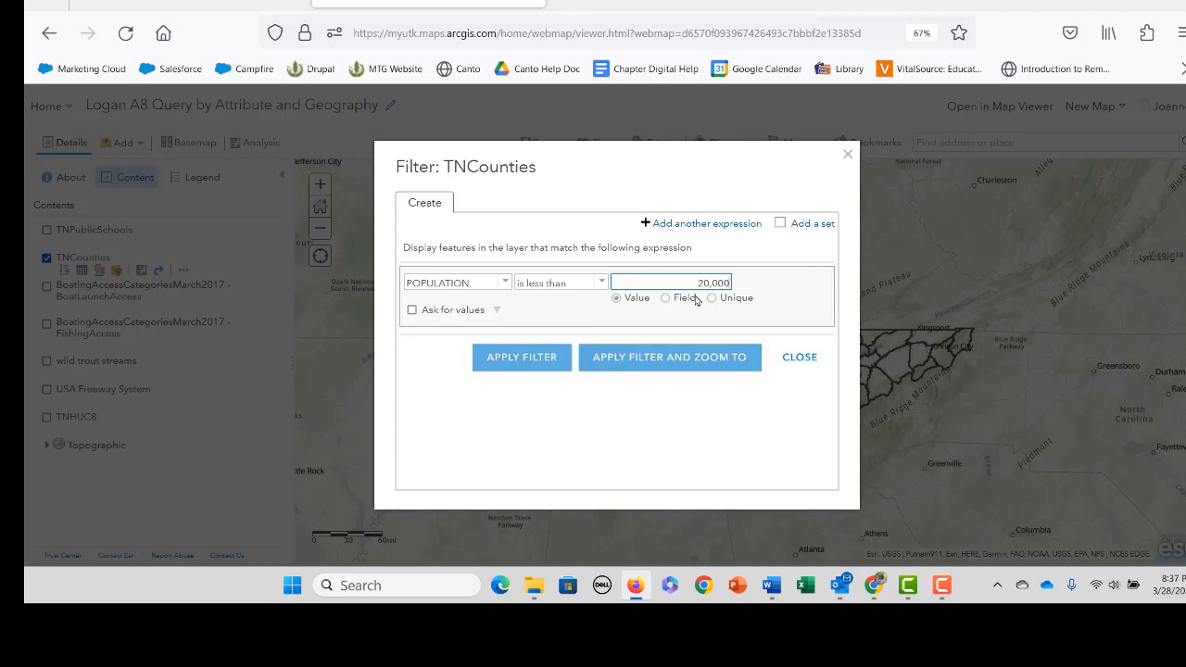
Apply the population filter to the TNCounties layer and open its attribute table
click(535, 358)
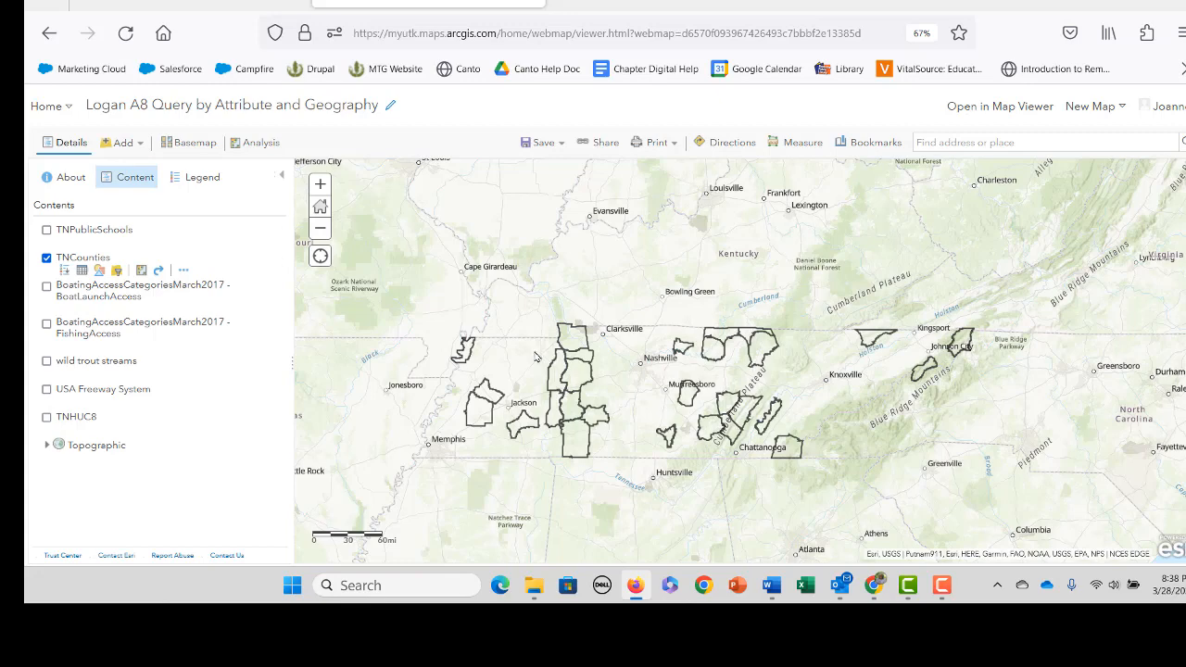
click(82, 271)
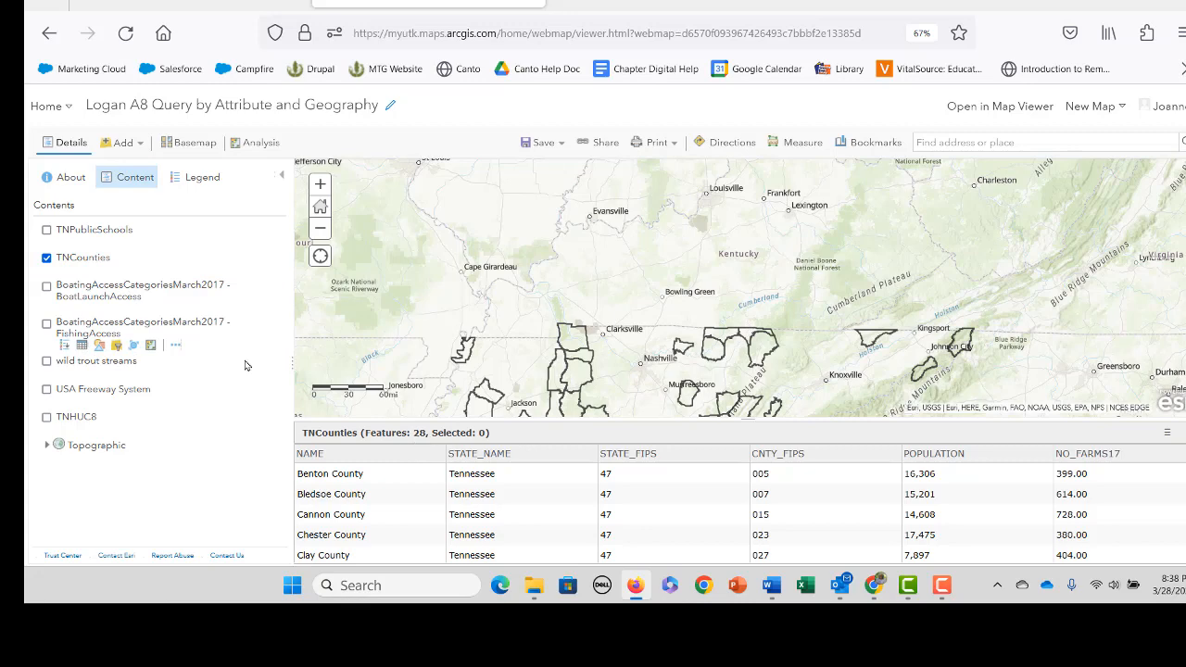
Edit the TNCounties filter to add a second expression on the NO_FARMS17 field
click(116, 271)
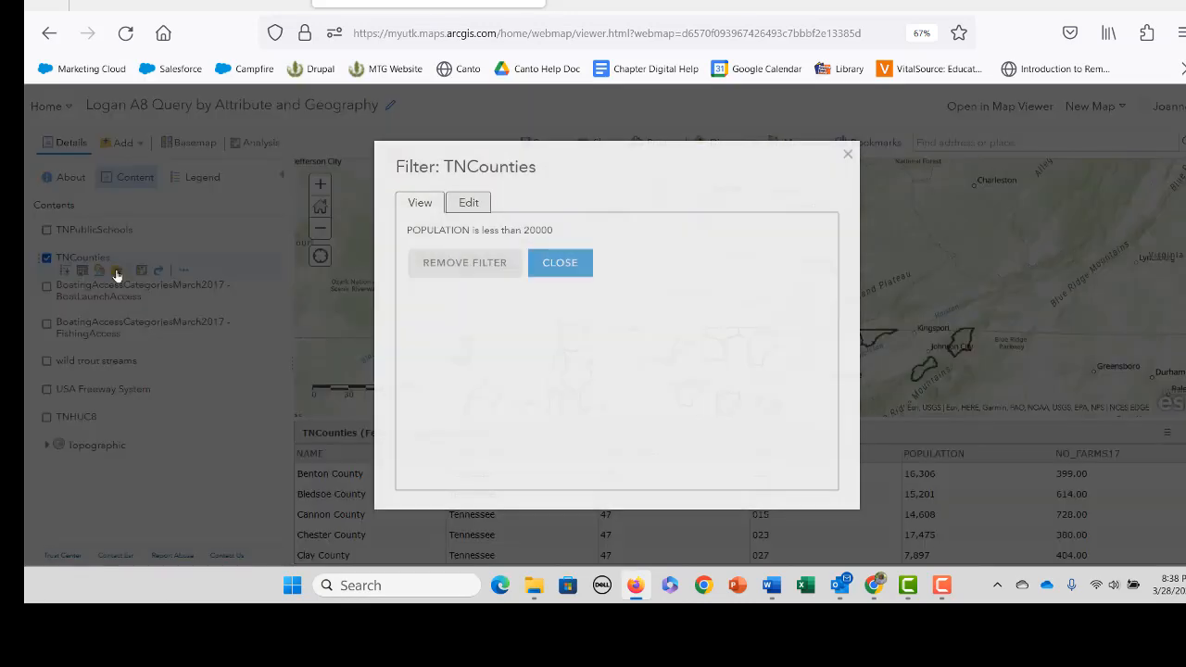
click(468, 202)
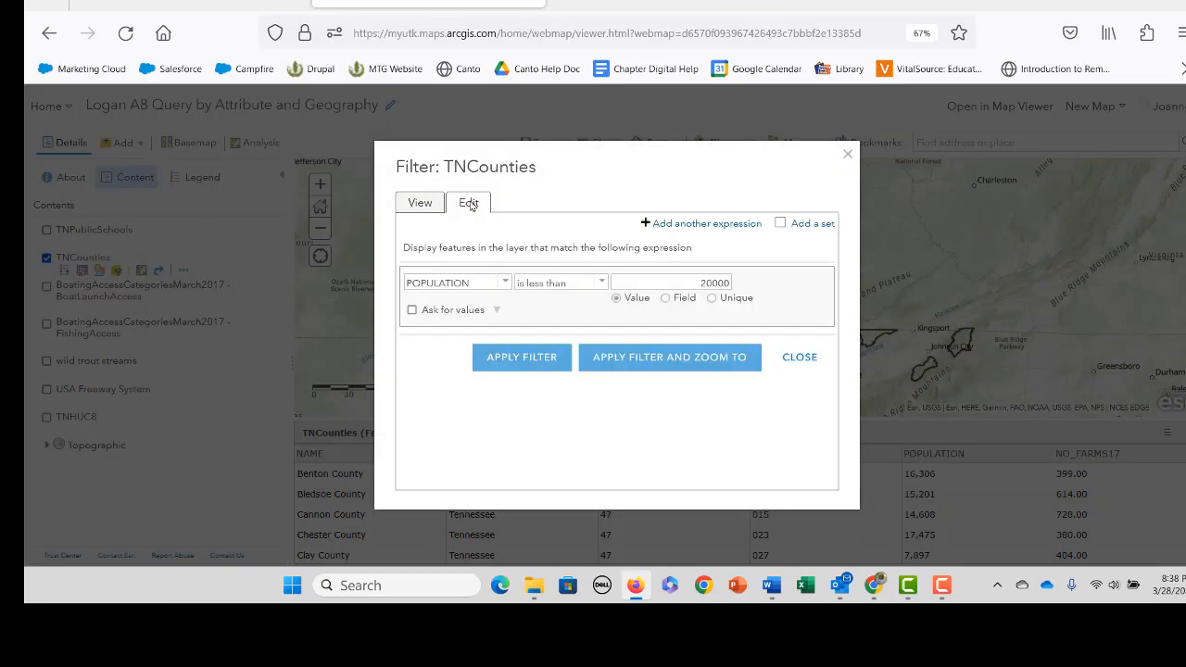
click(719, 226)
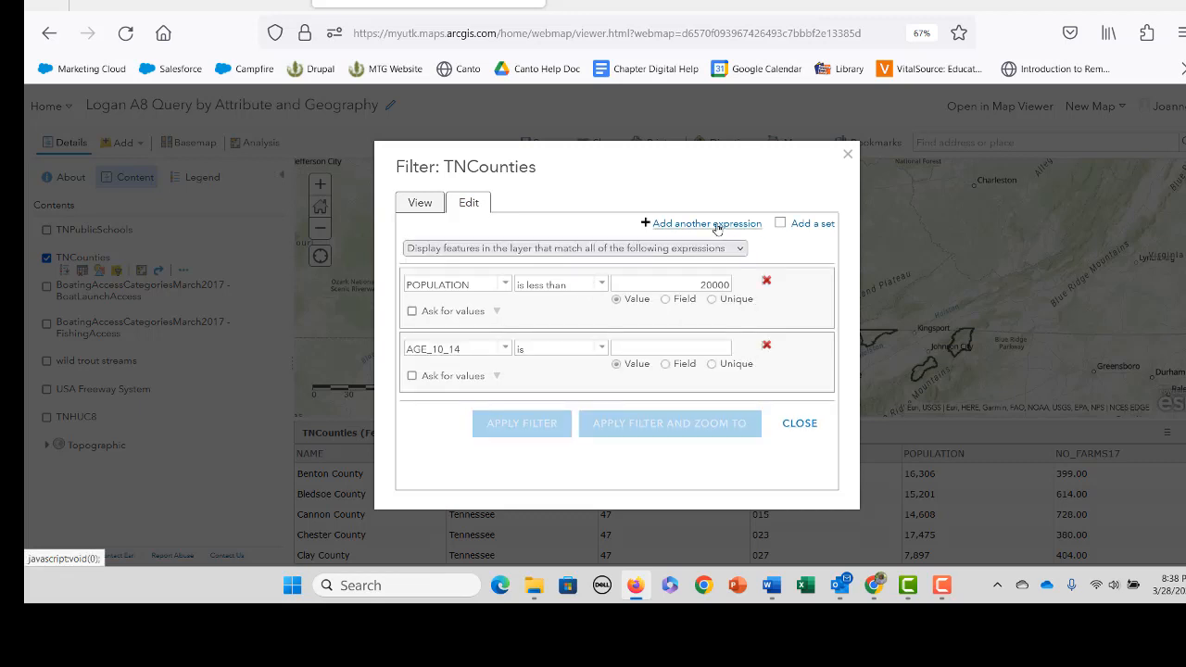
click(504, 347)
scroll(487, 382, down, 8)
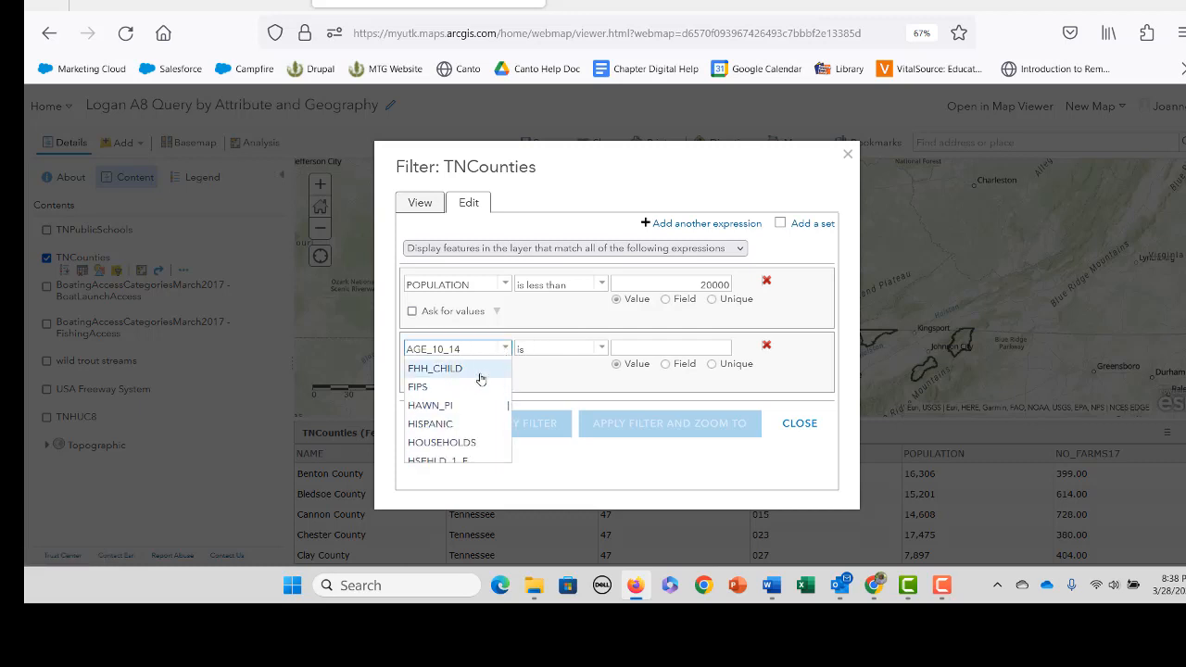
scroll(481, 379, down, 2)
scroll(481, 379, up, 4)
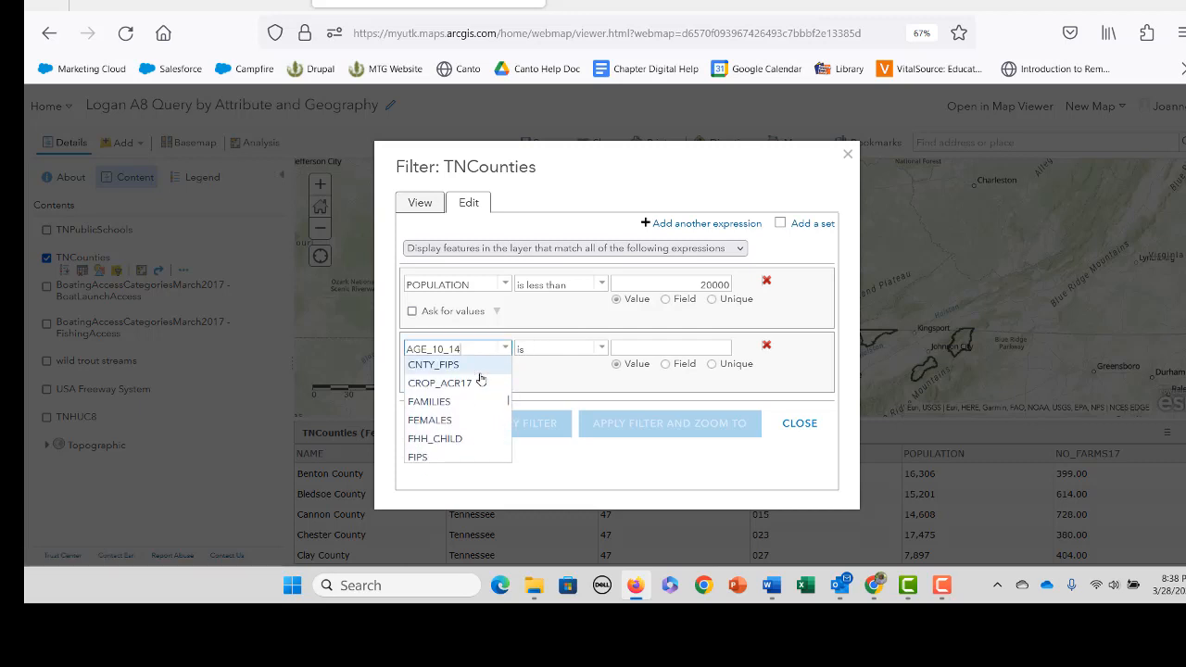
scroll(481, 379, down, 3)
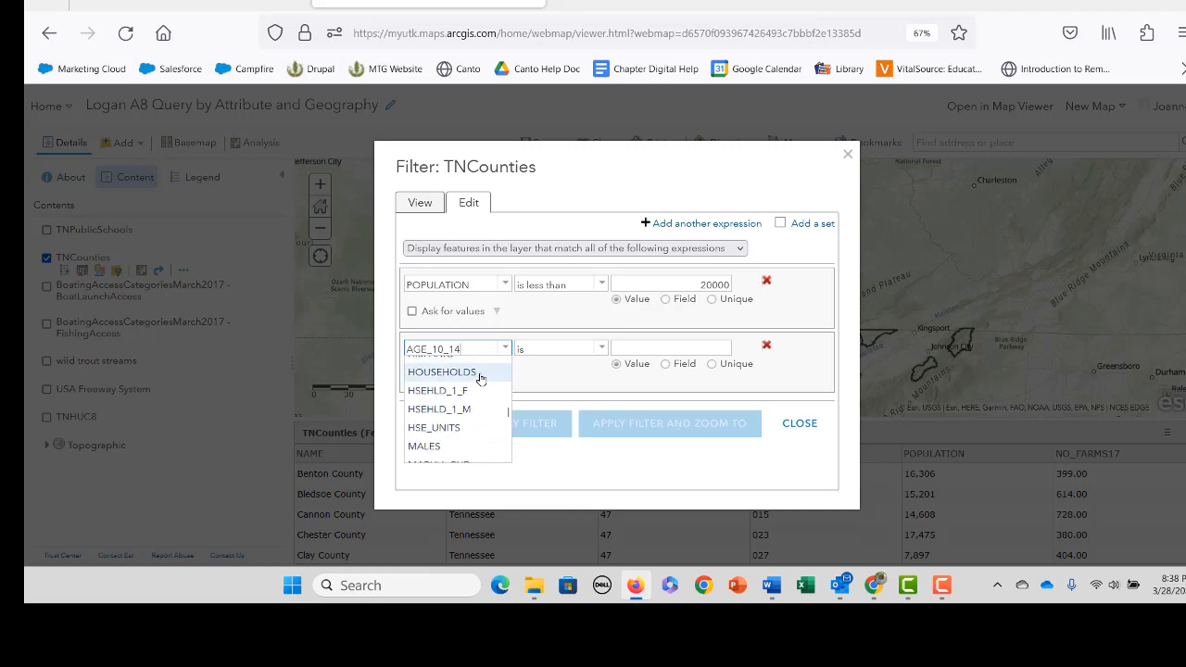
scroll(481, 379, down, 2)
scroll(481, 380, down, 3)
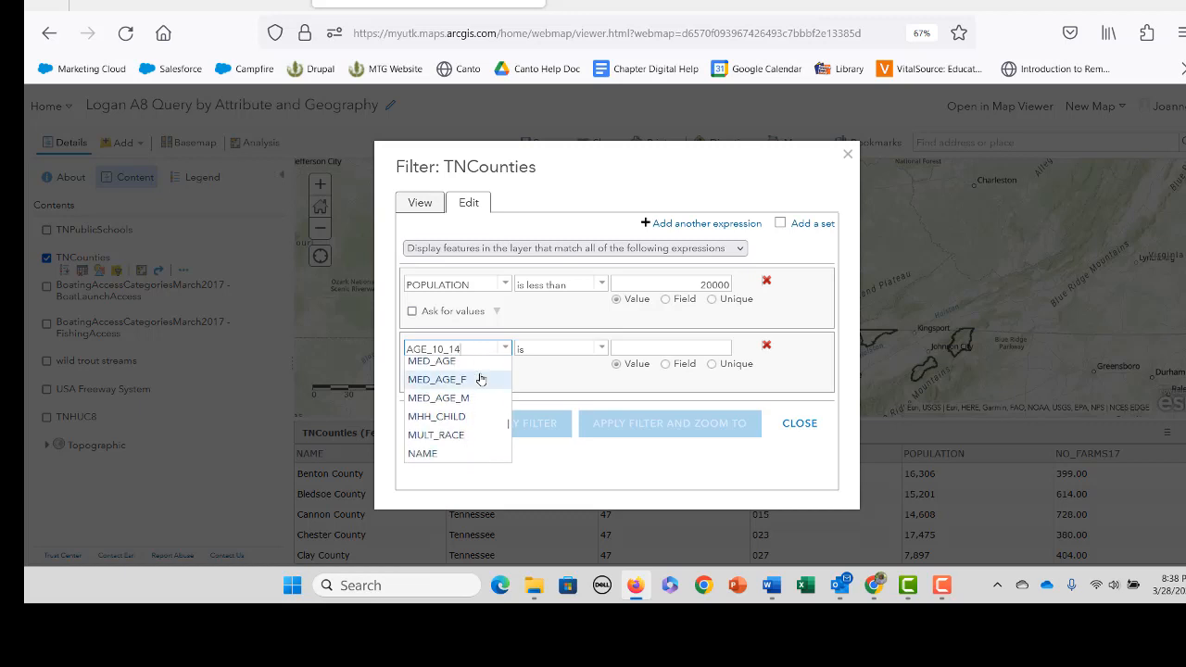
click(474, 401)
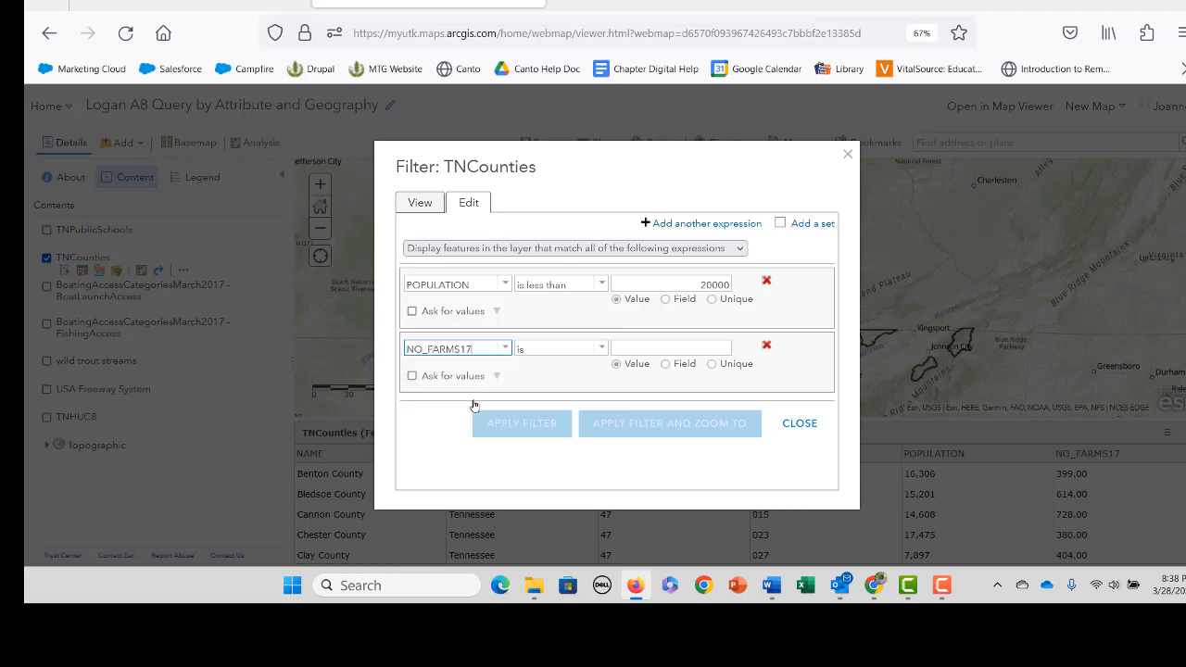
Set the NO_FARMS17 condition to "is at least" 300
click(603, 347)
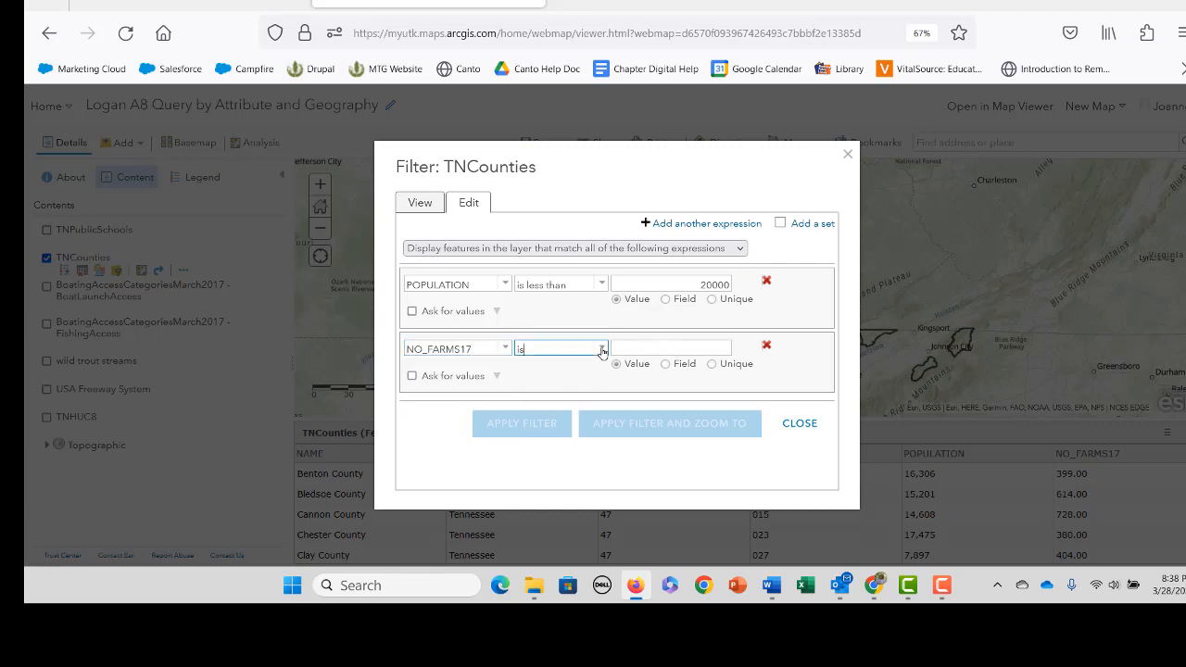
click(569, 403)
click(637, 348)
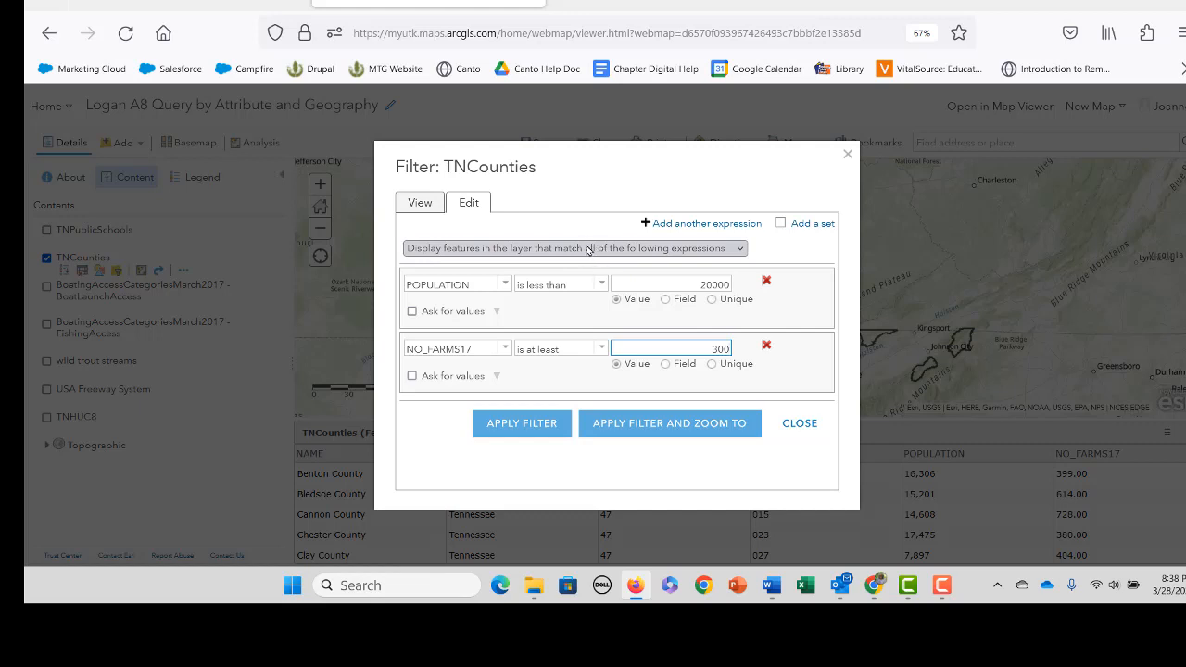
Try having the filter match any of the expressions, and return it to matching all of them
click(741, 249)
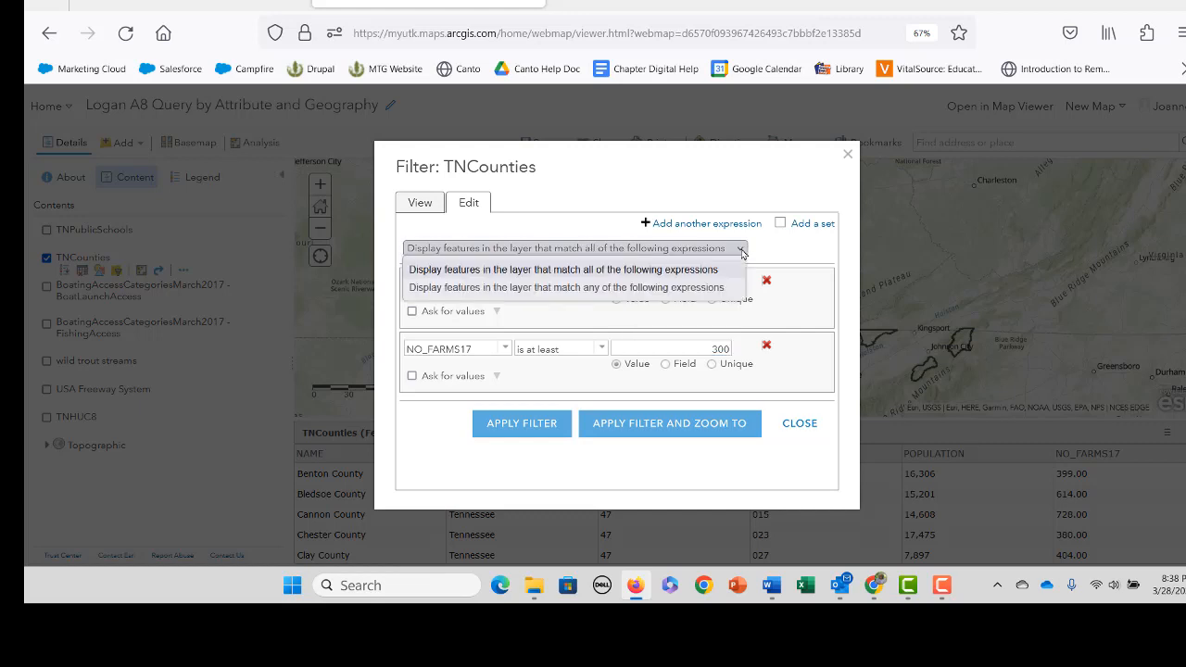
click(699, 289)
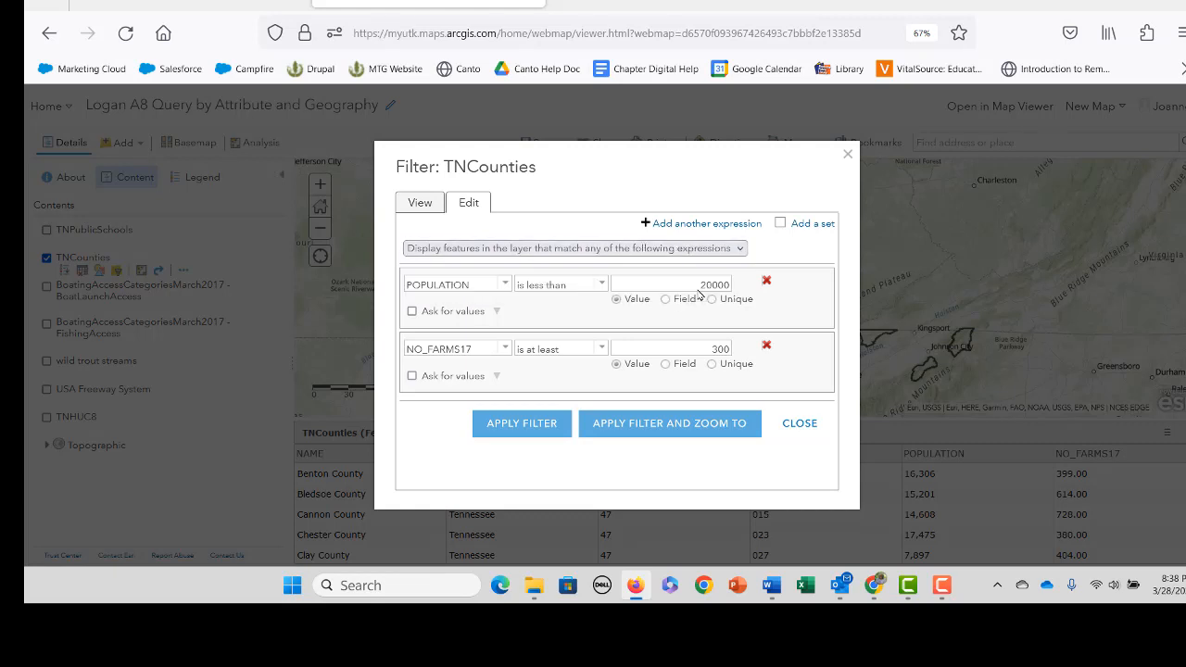
click(741, 250)
click(720, 270)
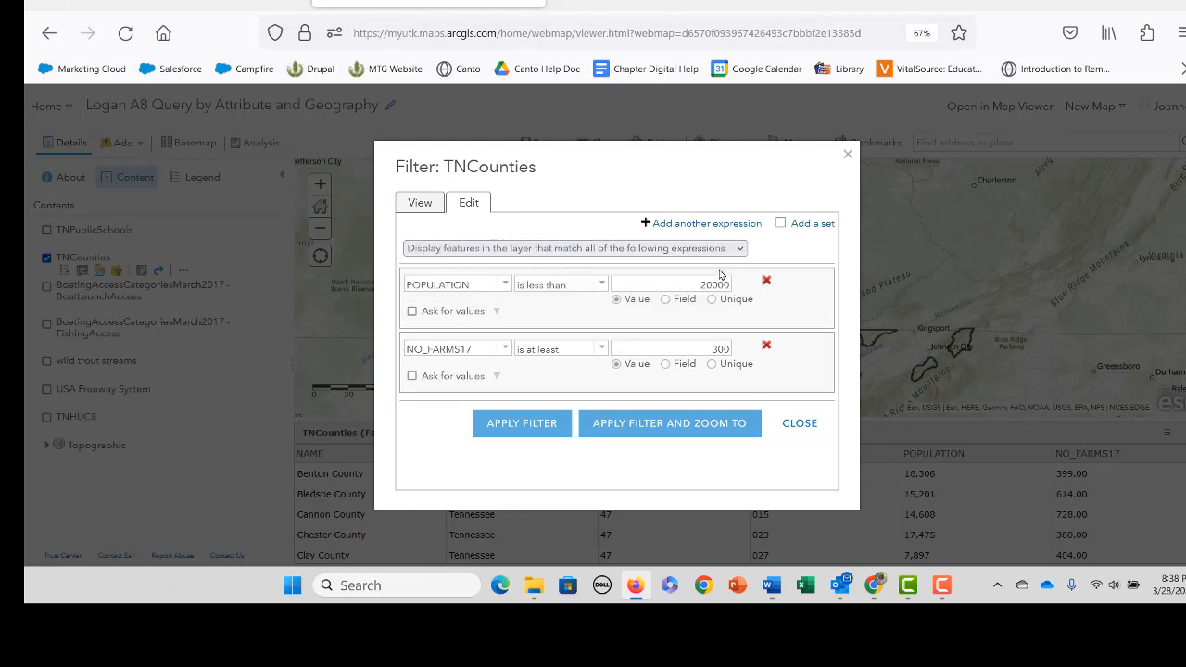
Apply the combined population and farms filter to TNCounties and close the attribute table
click(522, 423)
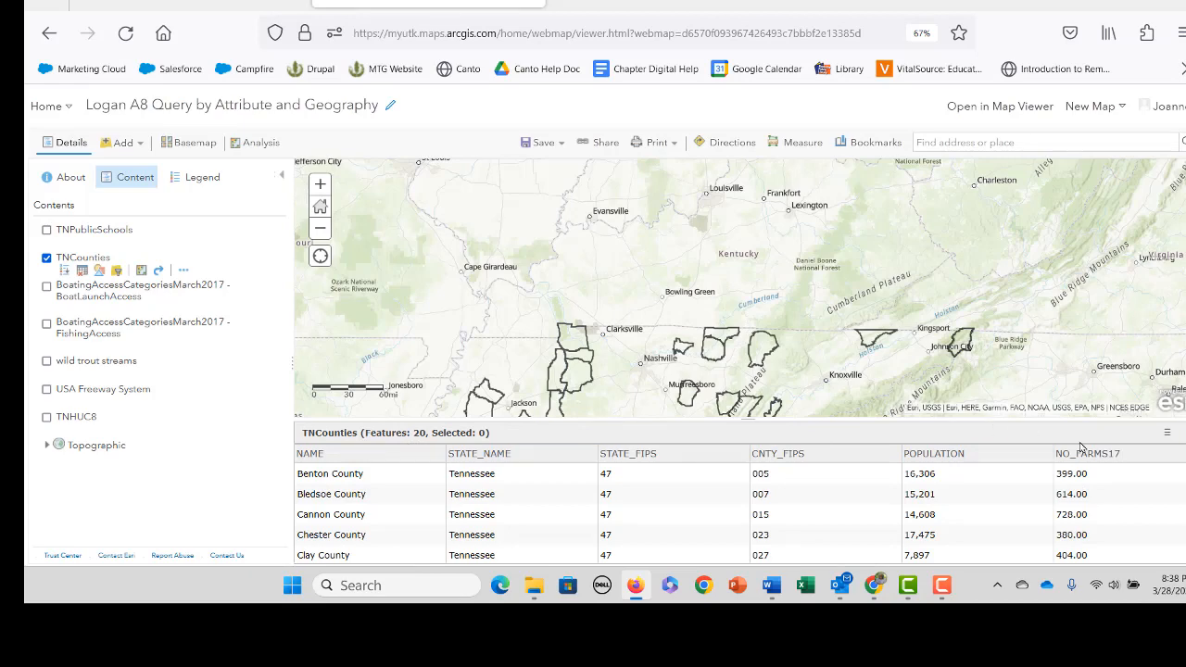
click(1185, 433)
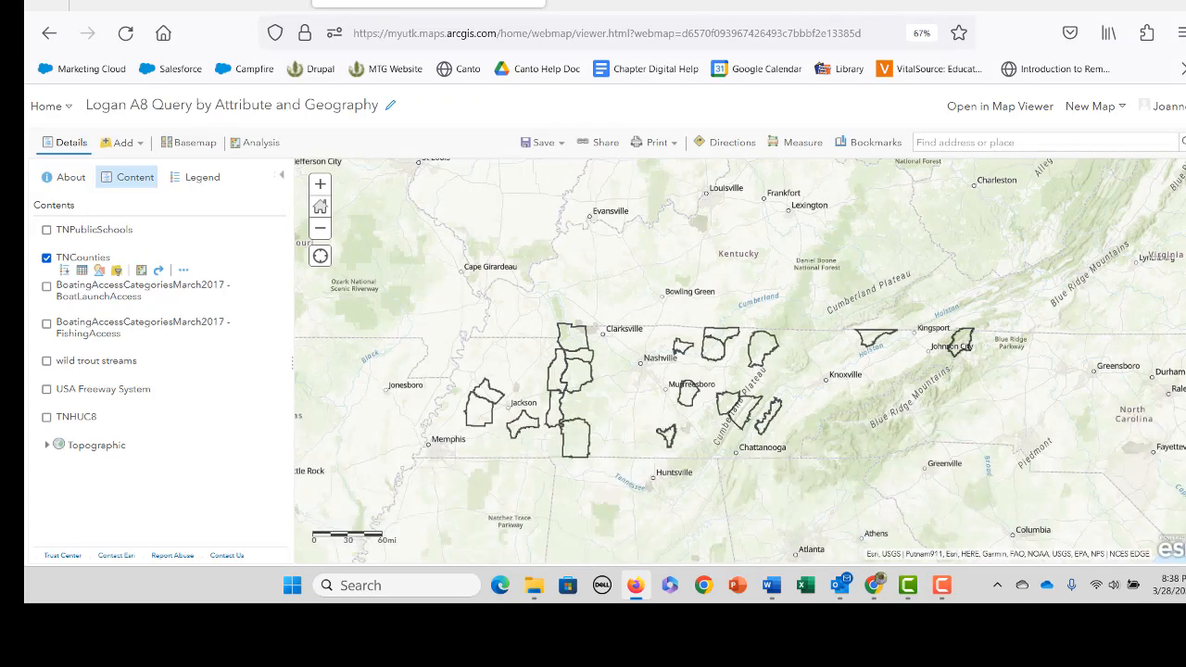
Copy the filtered TNCounties layer and place the copy directly above the original TNCounties layer
mouse_move(97, 269)
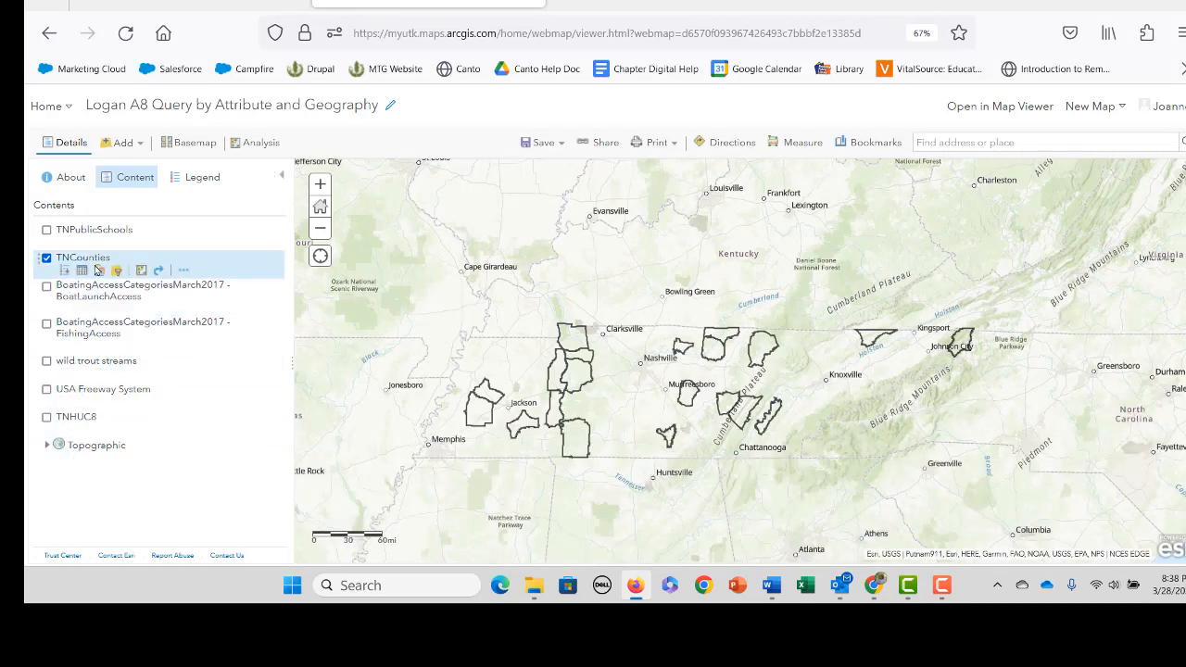
click(183, 271)
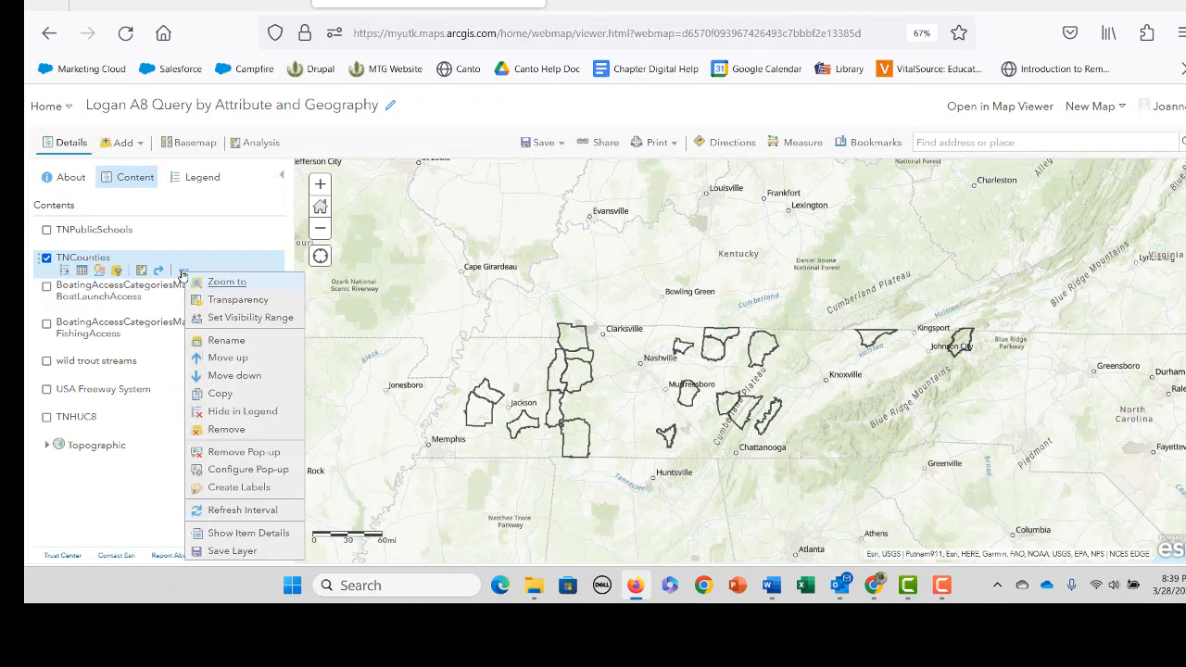
click(218, 396)
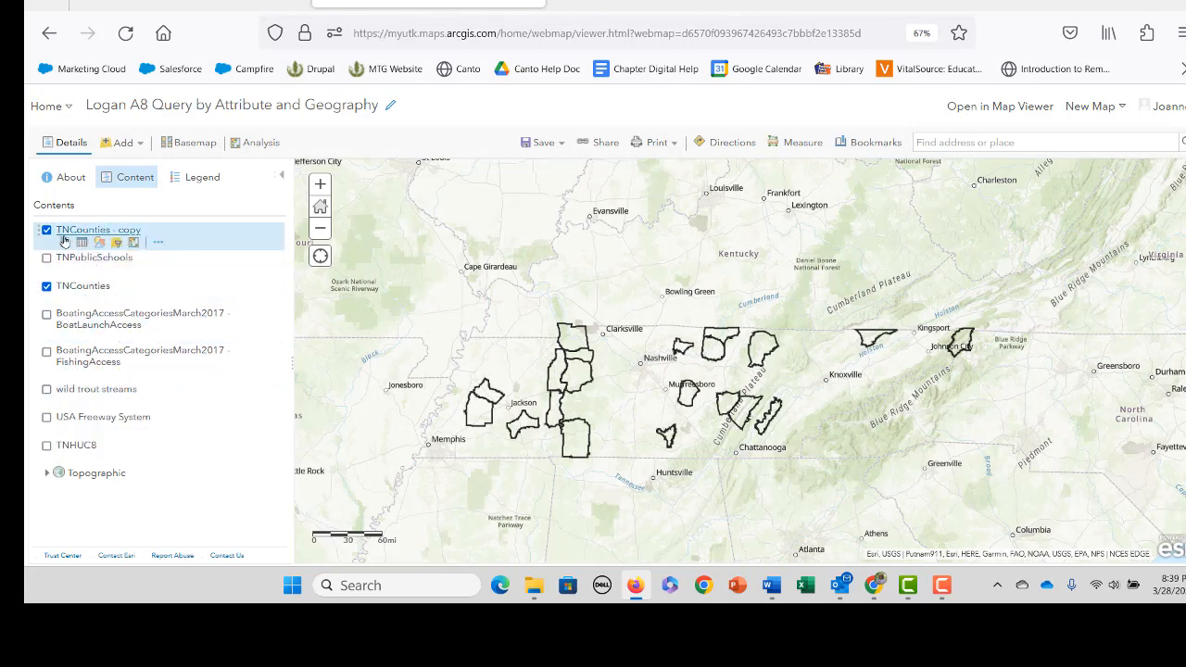
drag(34, 235, 46, 284)
click(45, 285)
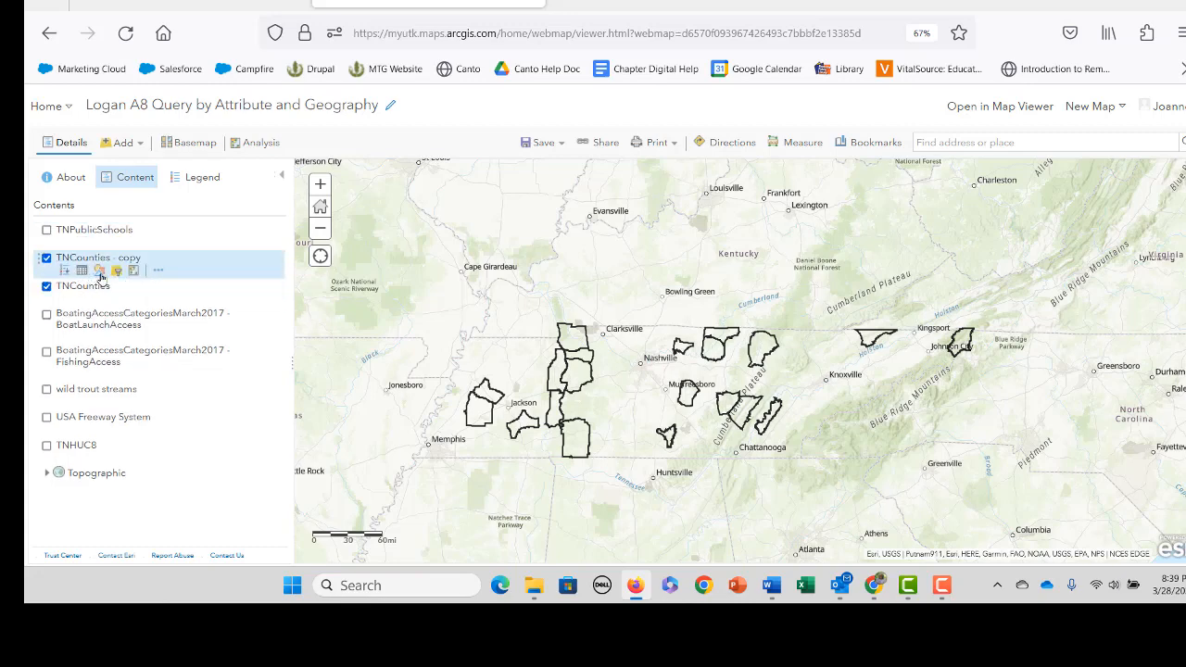
Rename the copied TNCounties layer as "Target Counties"
click(158, 272)
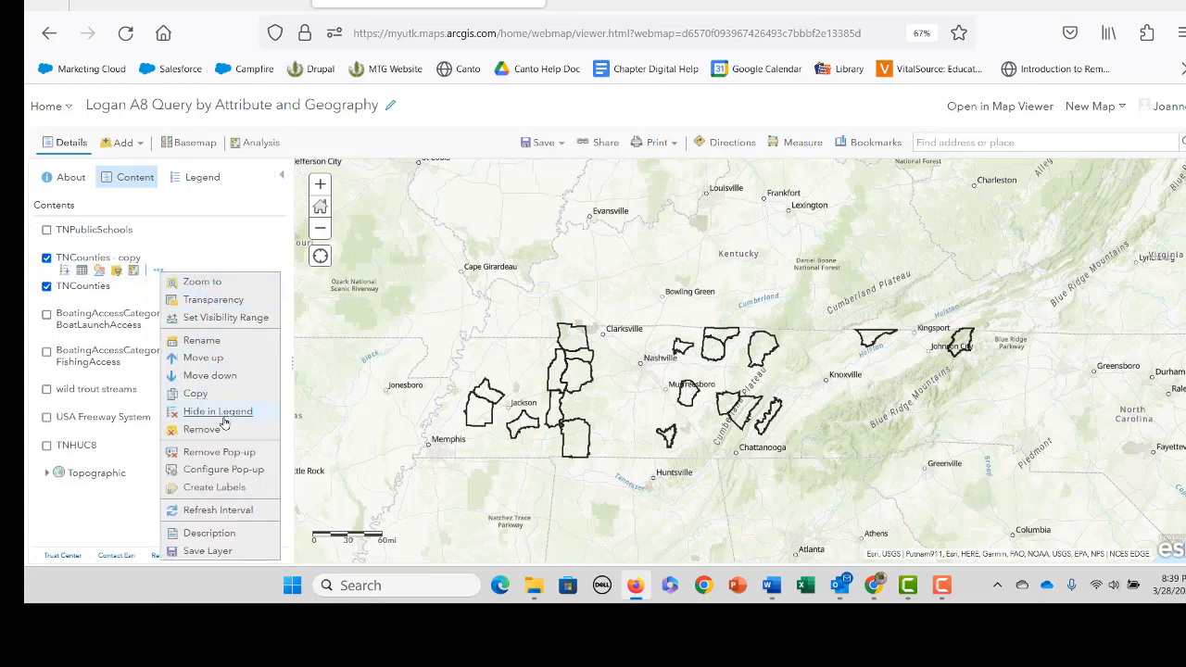
click(217, 340)
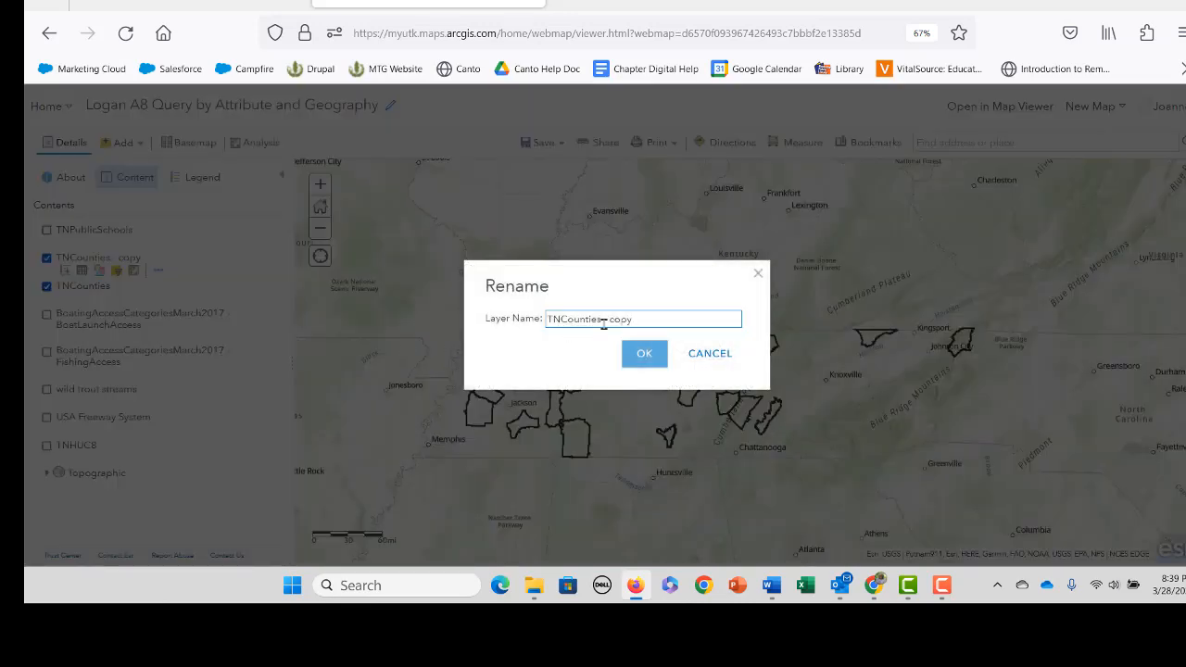
drag(664, 322, 446, 292)
text(Target)
click(643, 358)
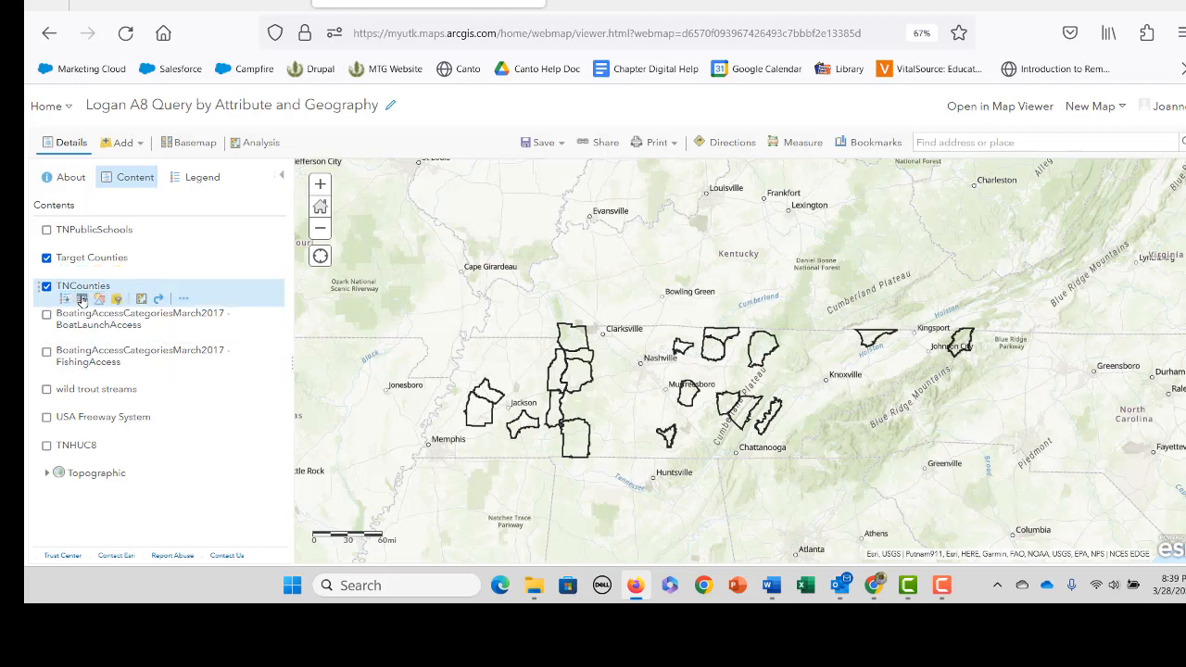
Remove the filter from the original TNCounties layer and turn off the Target Counties layer
click(116, 300)
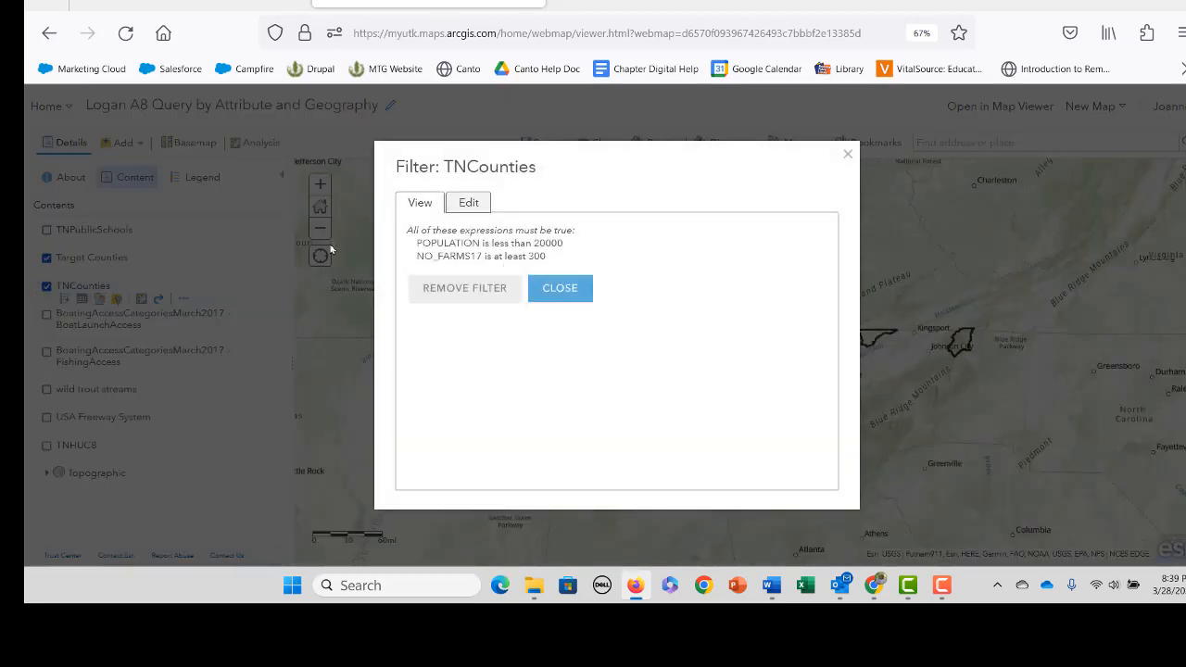
click(482, 287)
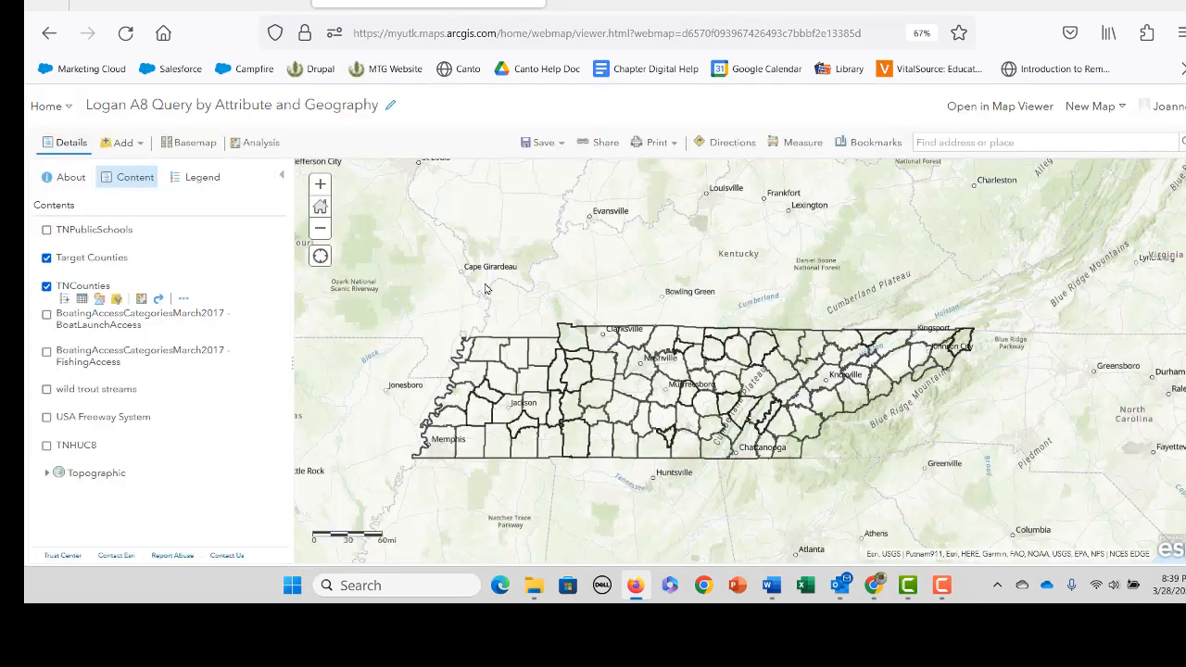
click(47, 288)
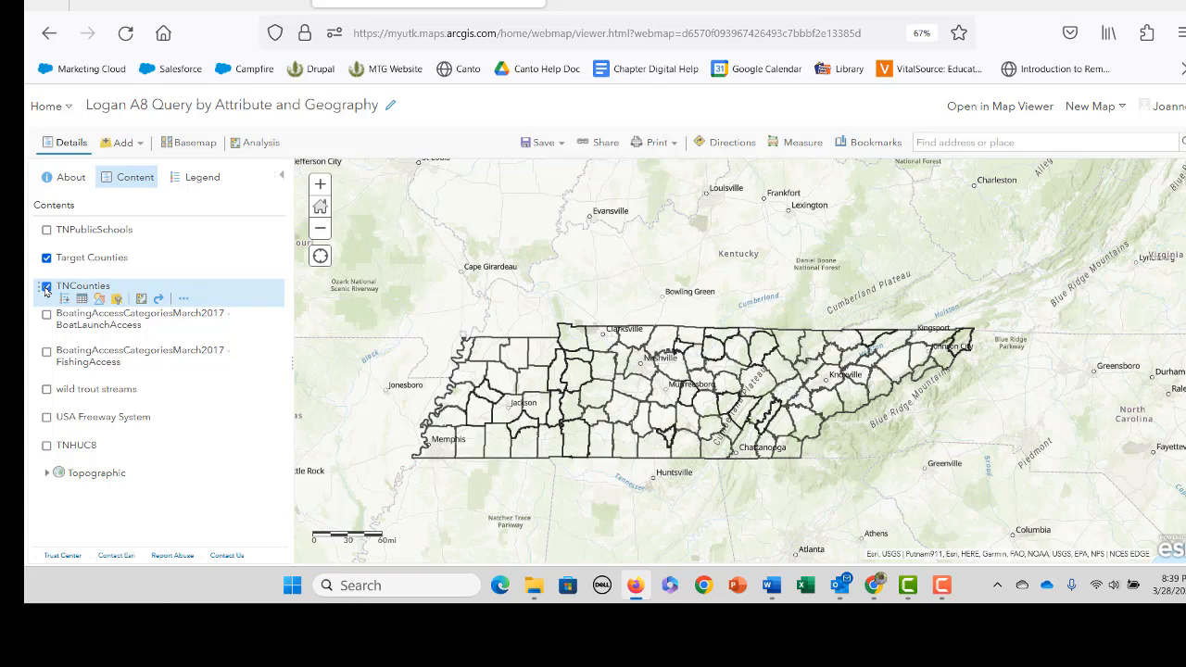
click(47, 288)
click(46, 287)
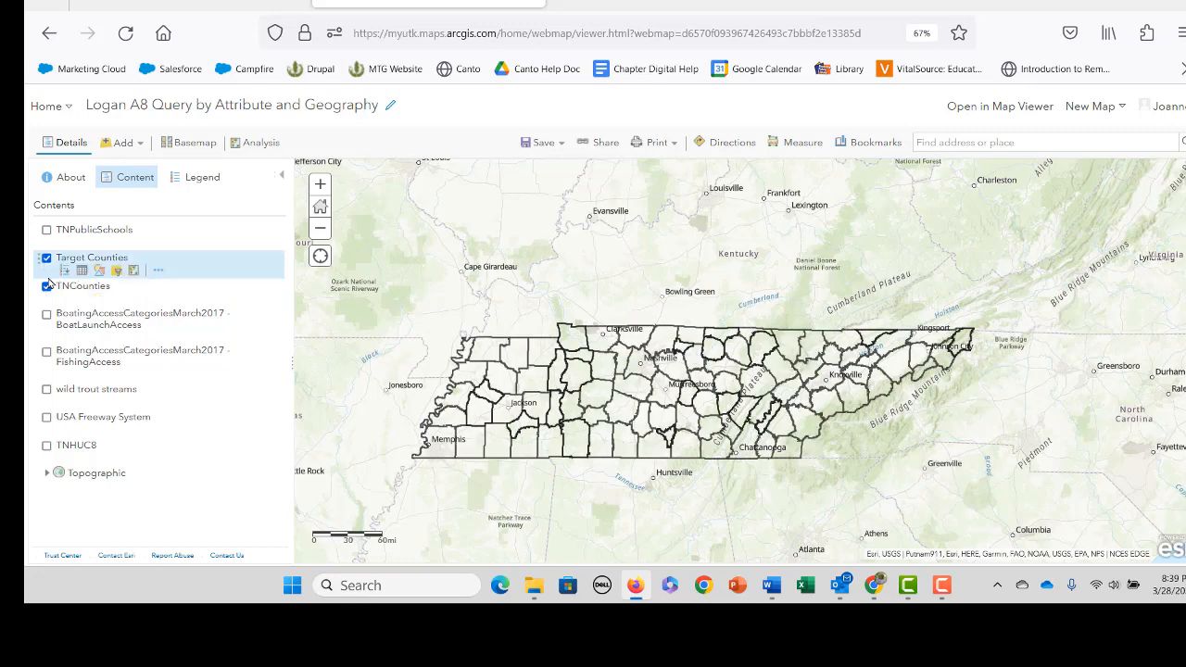
click(47, 258)
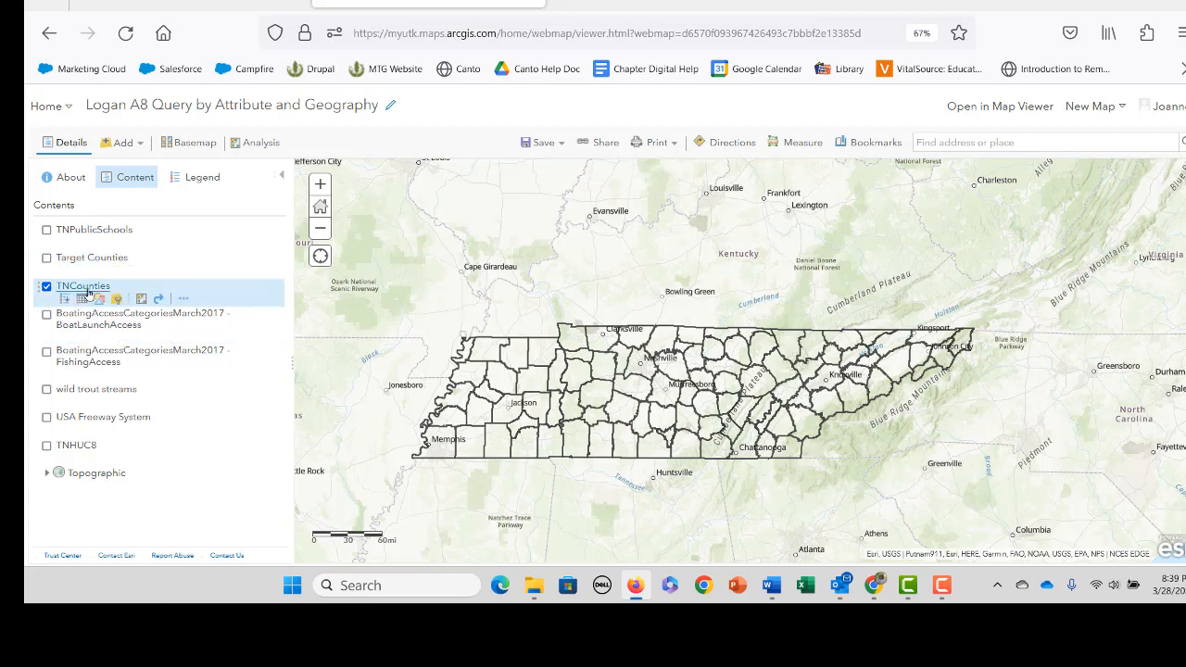
Open the Find Existing Locations analysis tool from the TNCounties layer
click(142, 299)
click(133, 209)
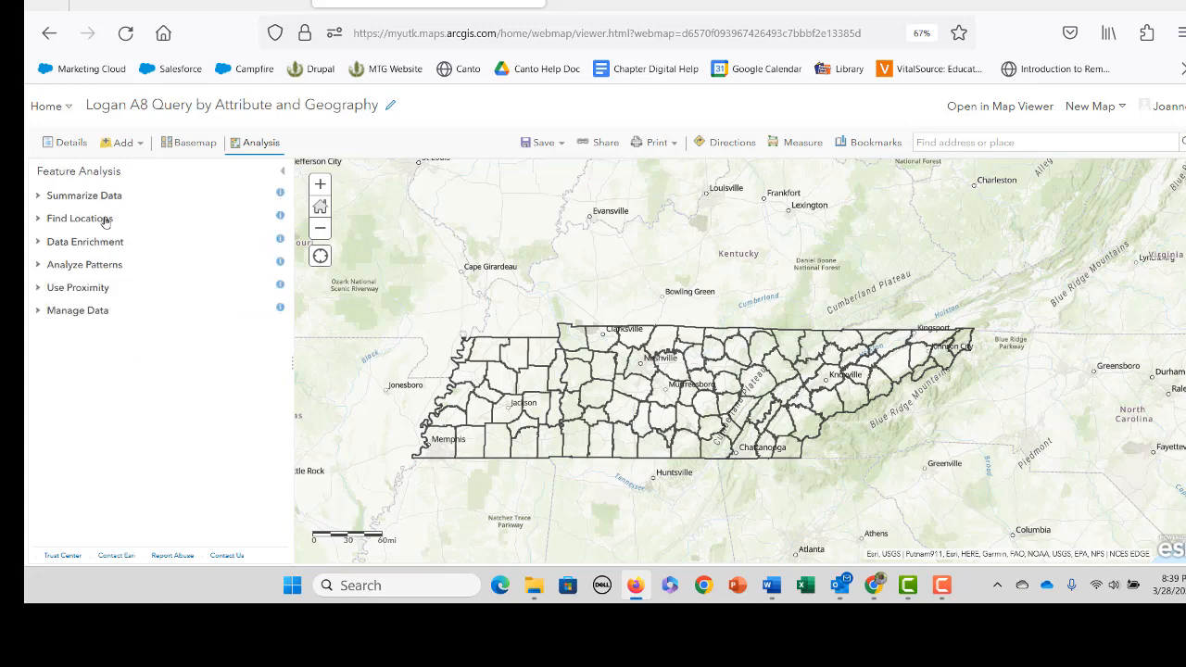
click(106, 221)
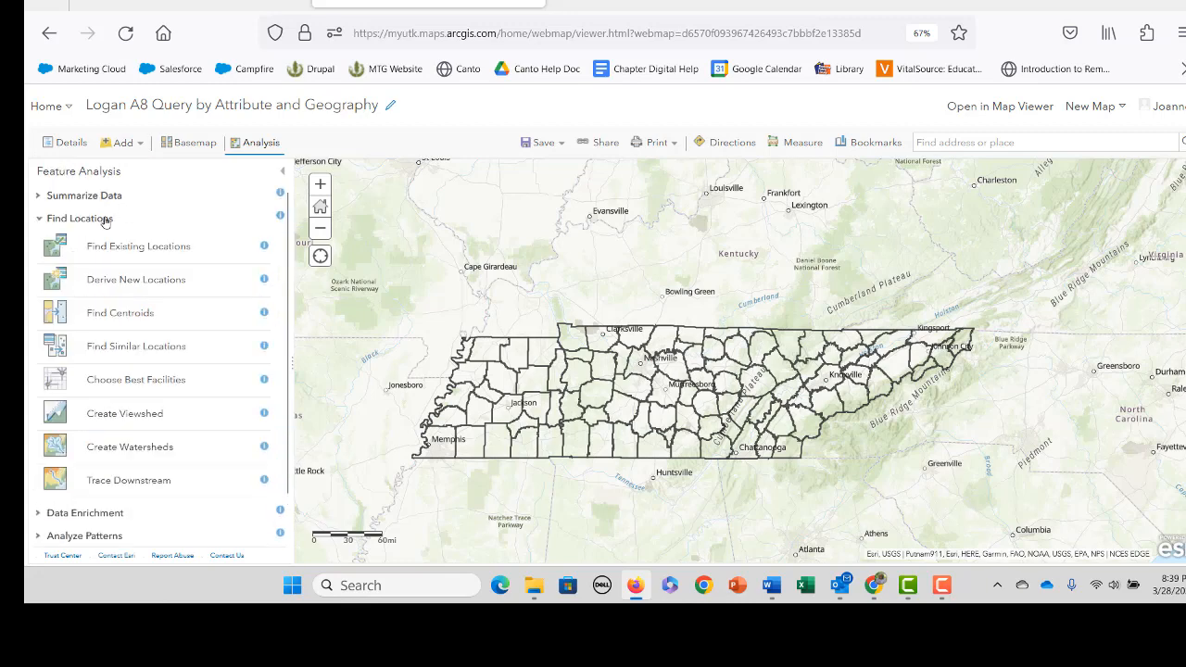
click(141, 249)
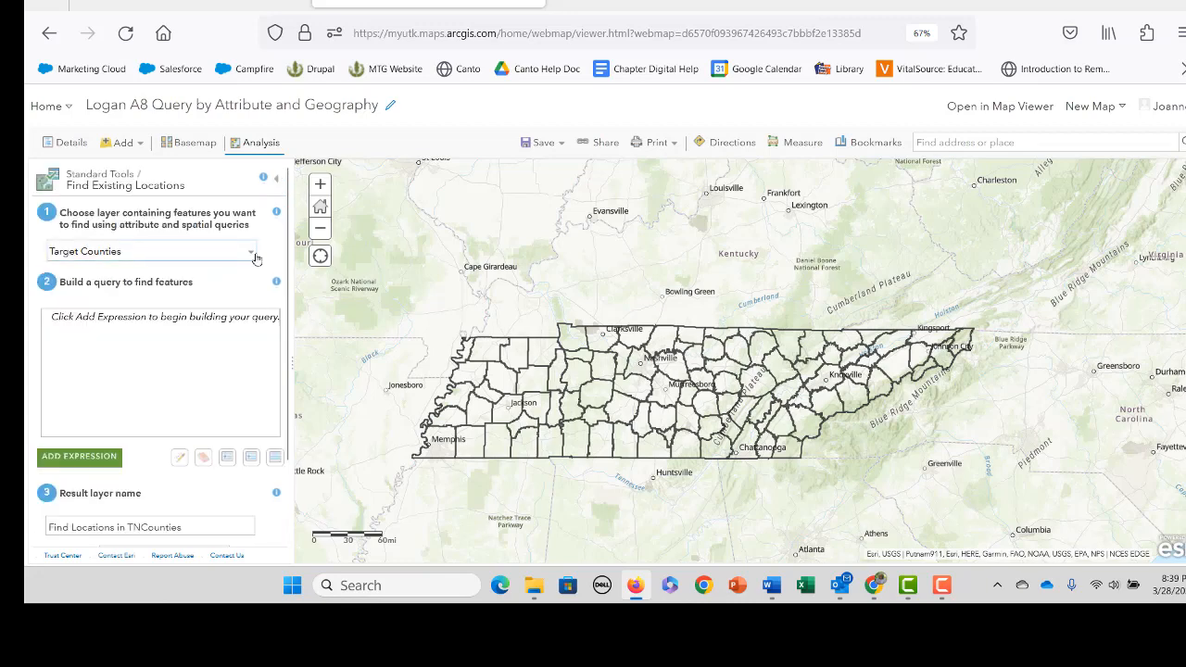
Add a query expression selecting TNCounties where POPULATION is less than 20000
click(90, 460)
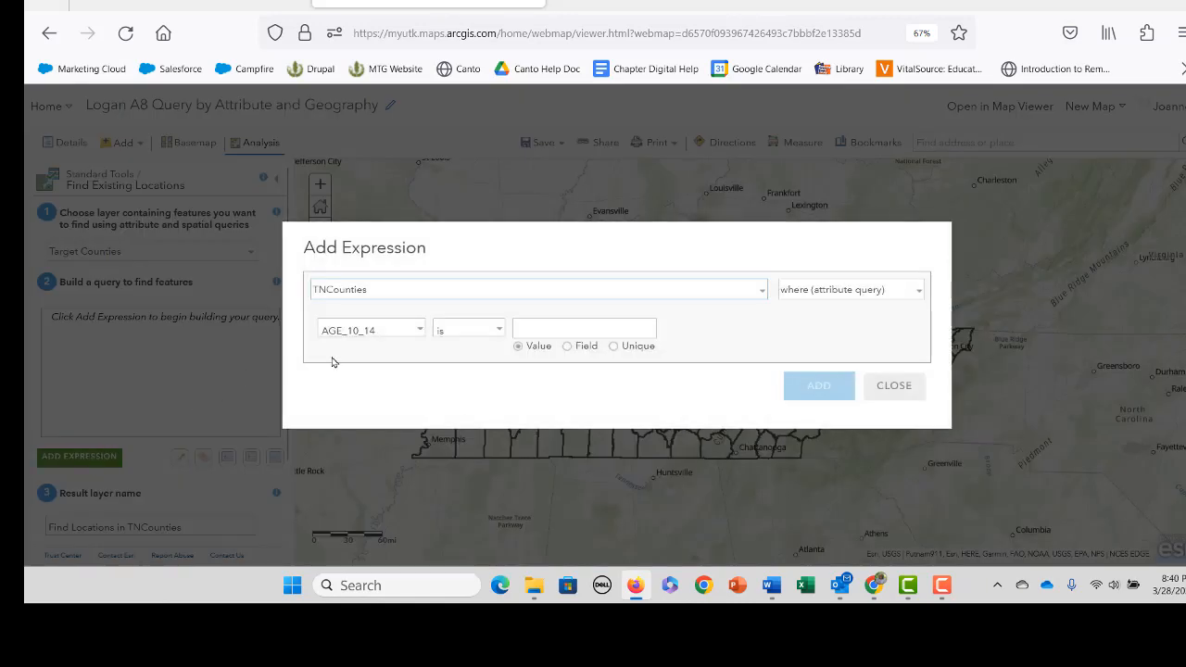
click(418, 332)
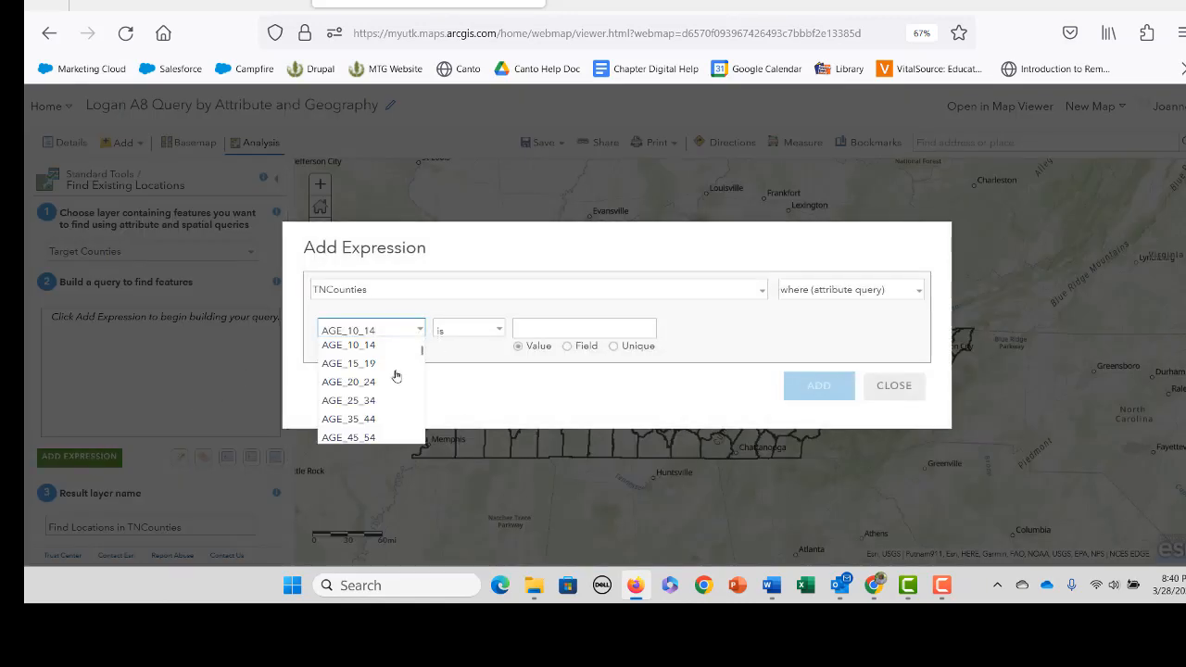
scroll(393, 382, down, 10)
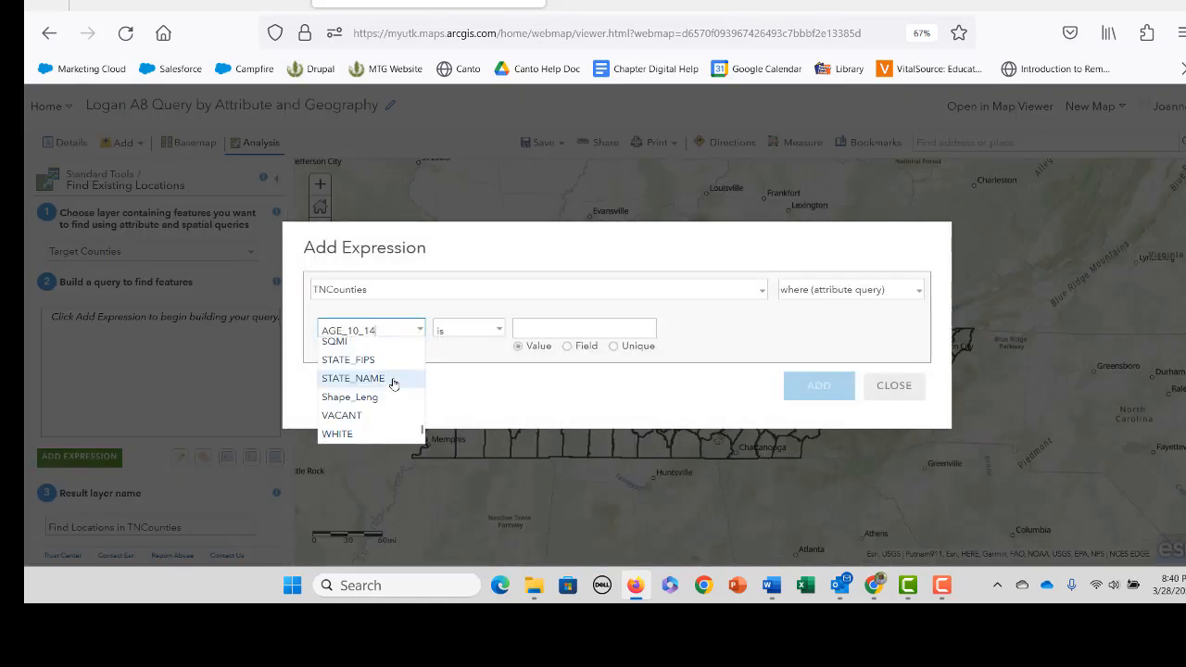
scroll(393, 382, up, 2)
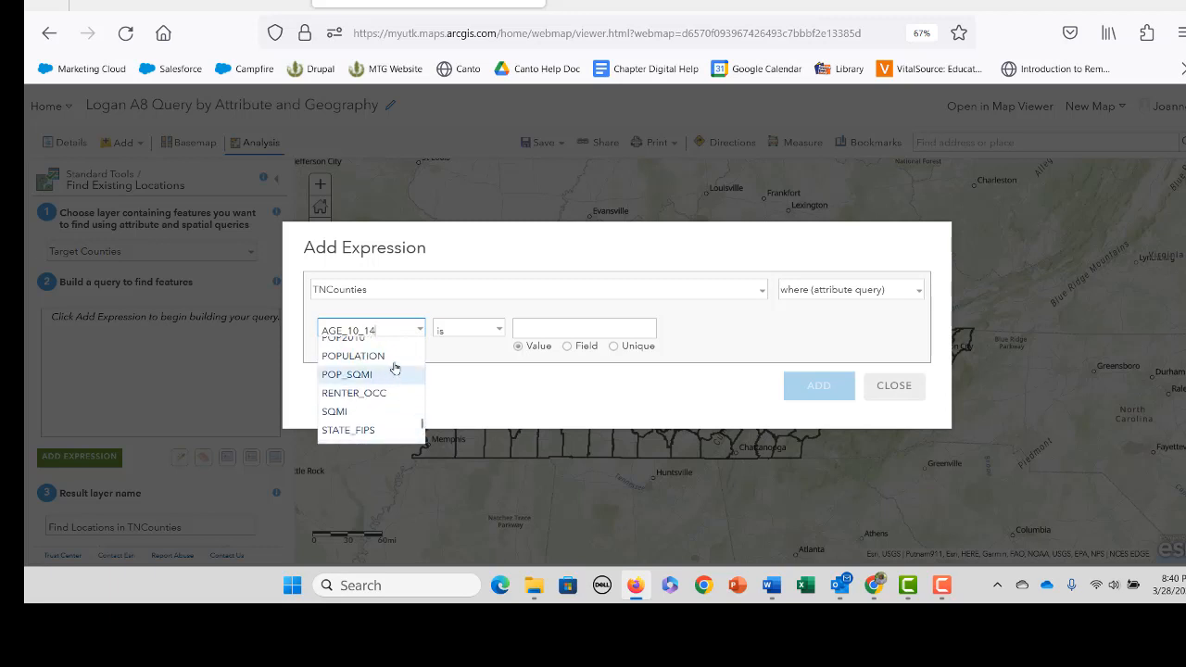
click(396, 360)
click(496, 331)
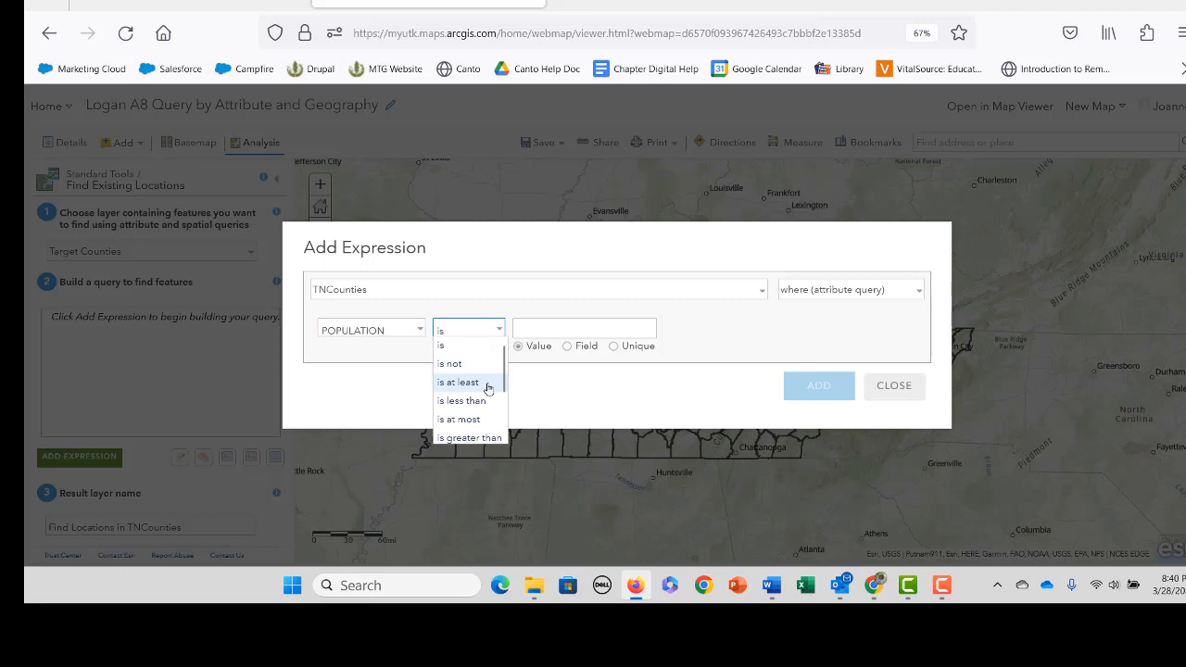
click(488, 387)
click(496, 331)
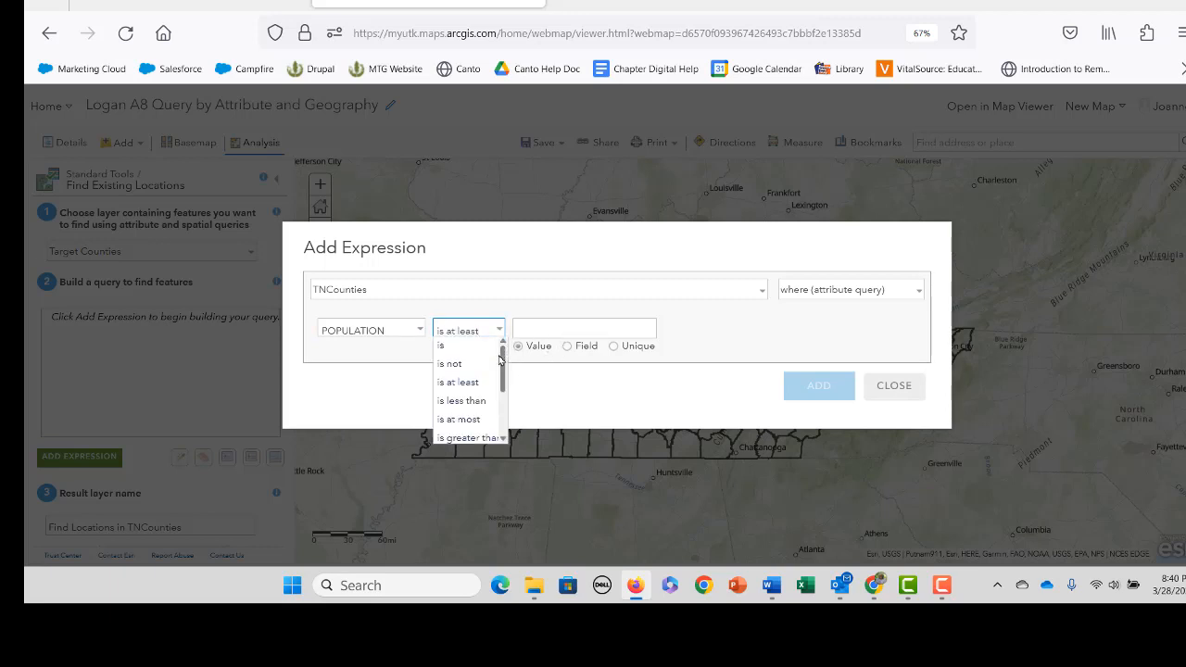
click(462, 401)
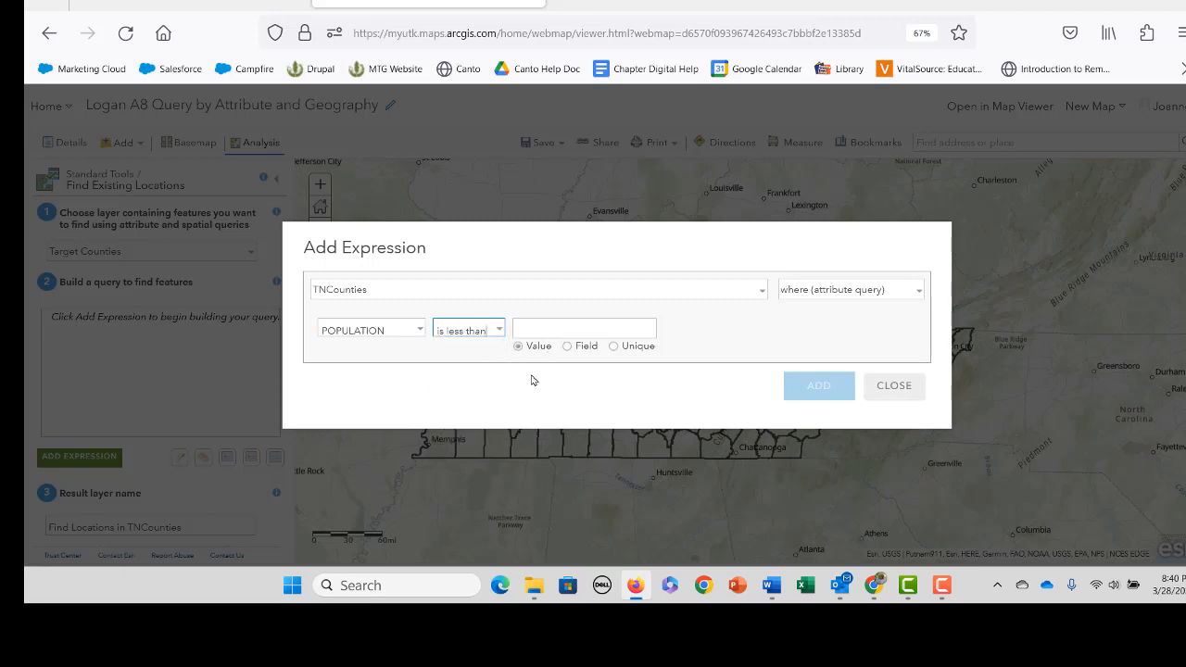
click(560, 326)
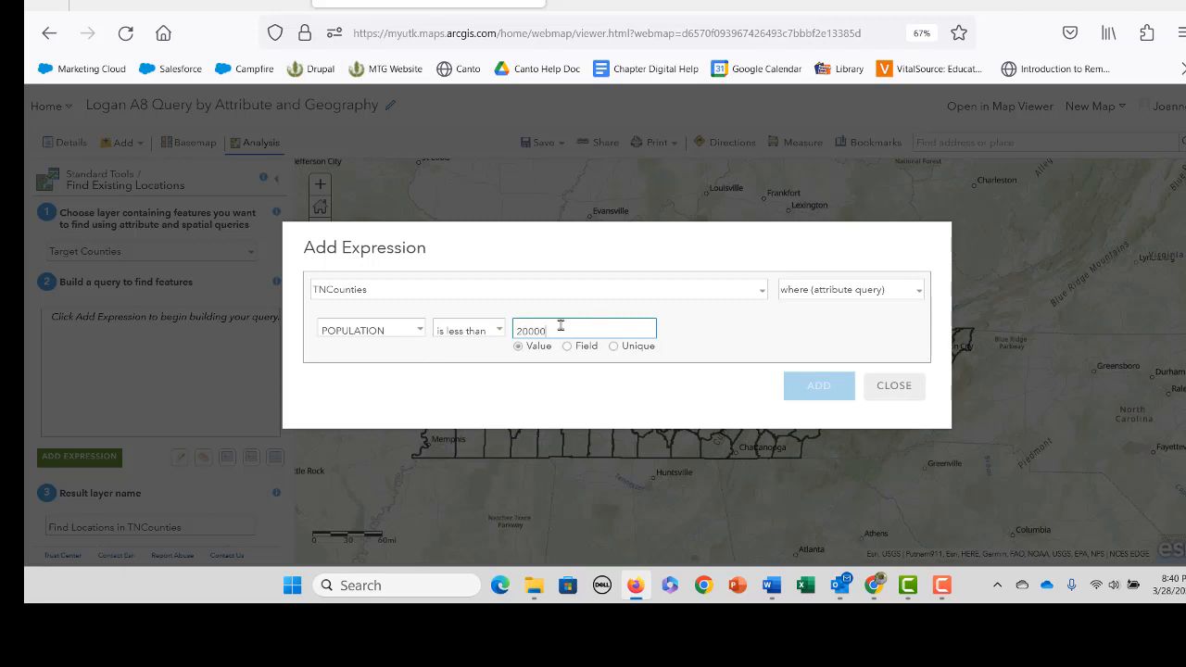
text(20000)
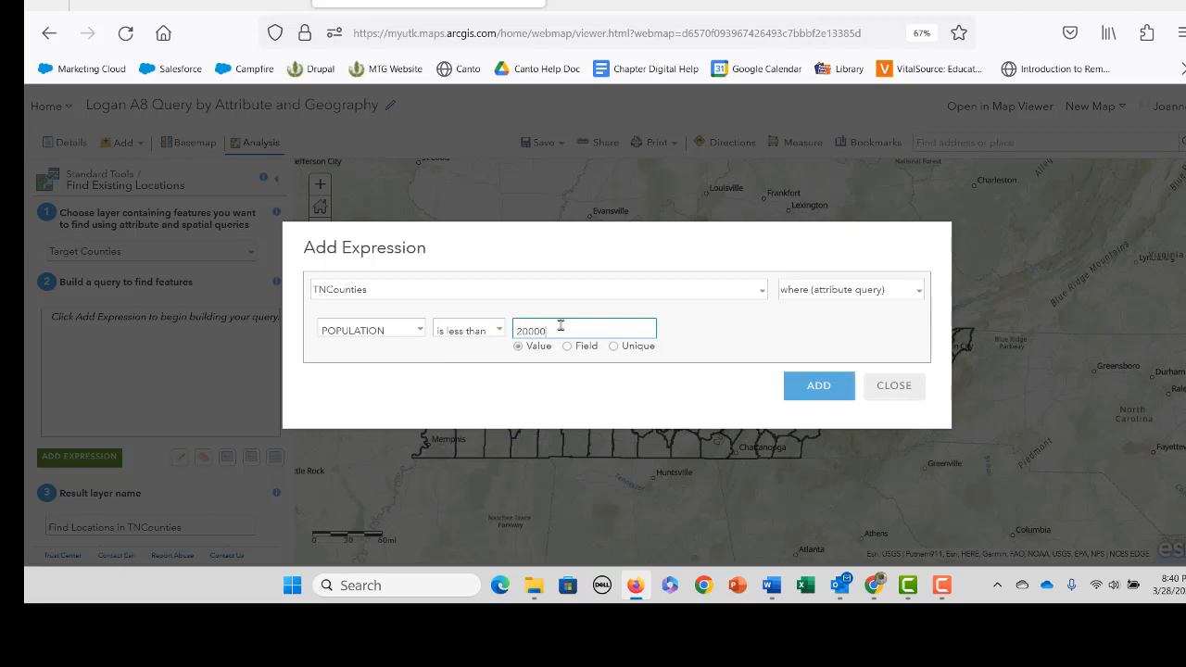
click(821, 387)
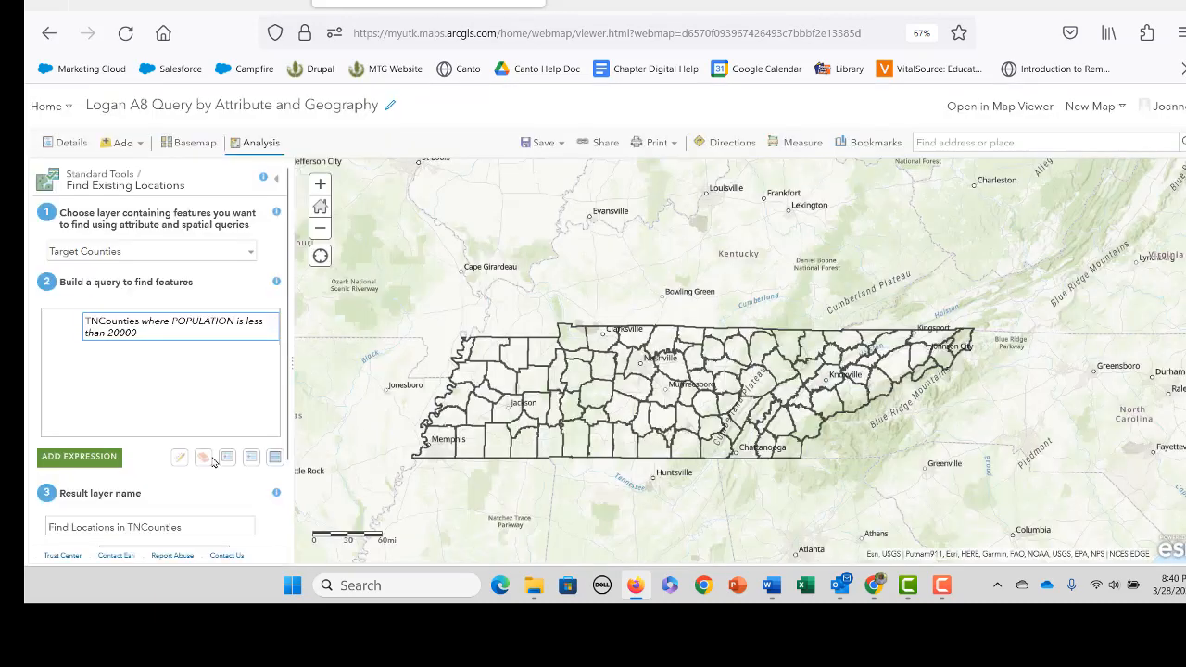
Add a second query expression, joined with "and", for TNCounties where NO_FARMS17 is at least 300
click(80, 459)
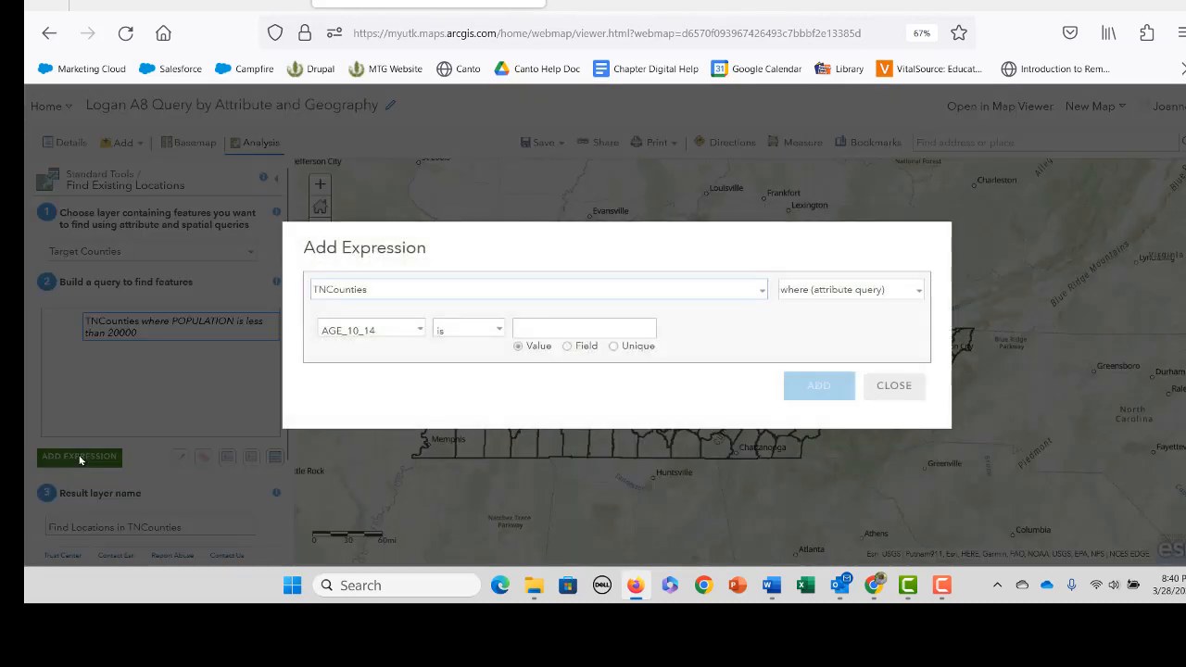
click(422, 332)
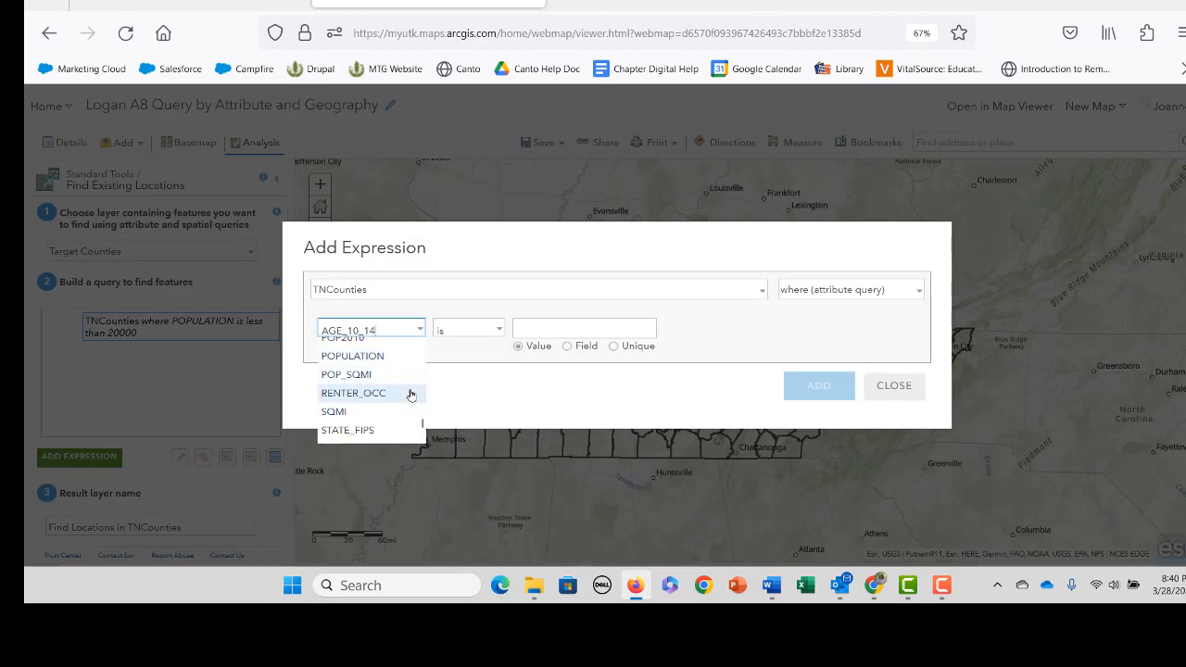
scroll(411, 394, down, 2)
scroll(411, 395, up, 4)
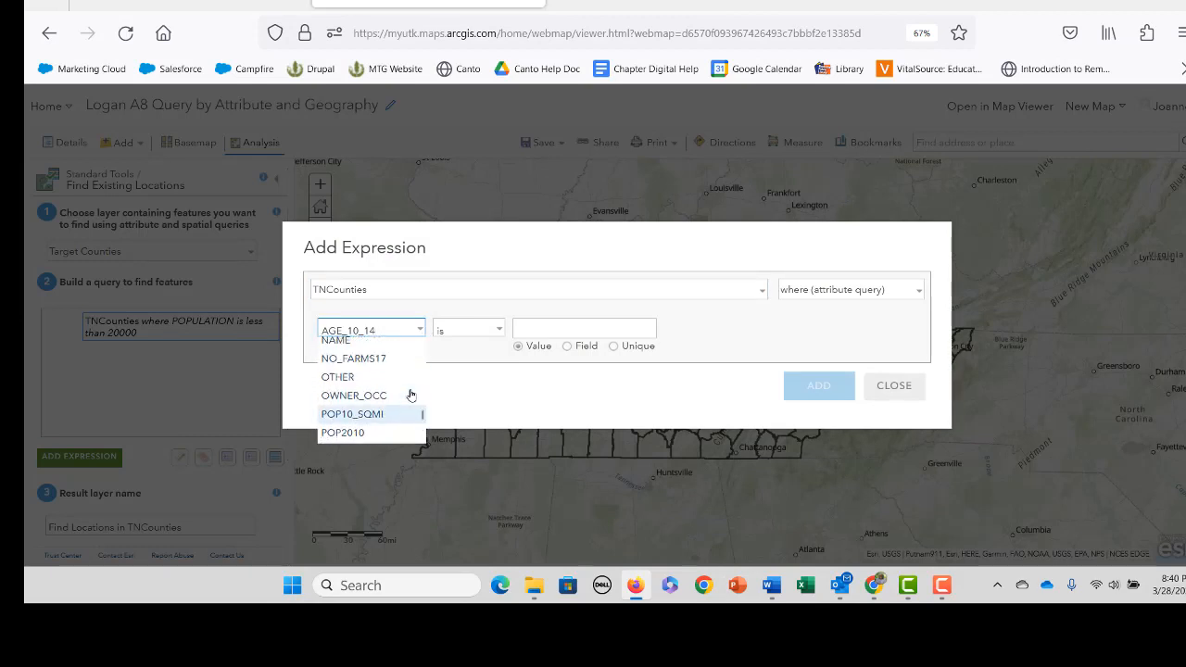
scroll(410, 395, up, 5)
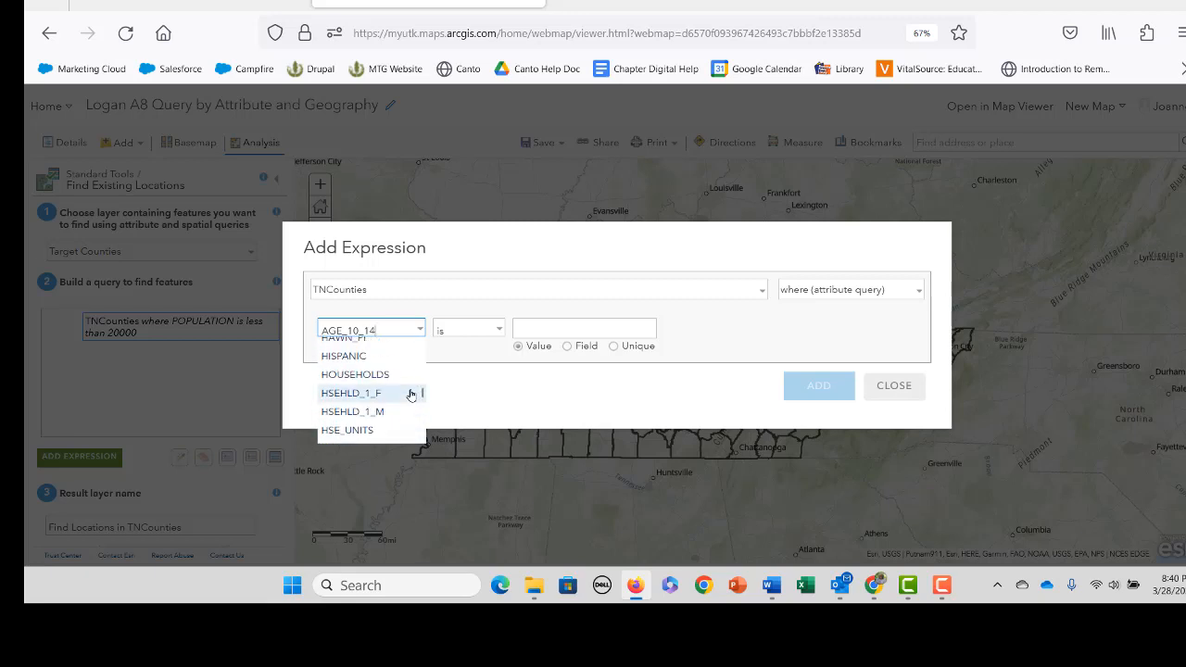
scroll(410, 395, up, 2)
scroll(410, 395, down, 5)
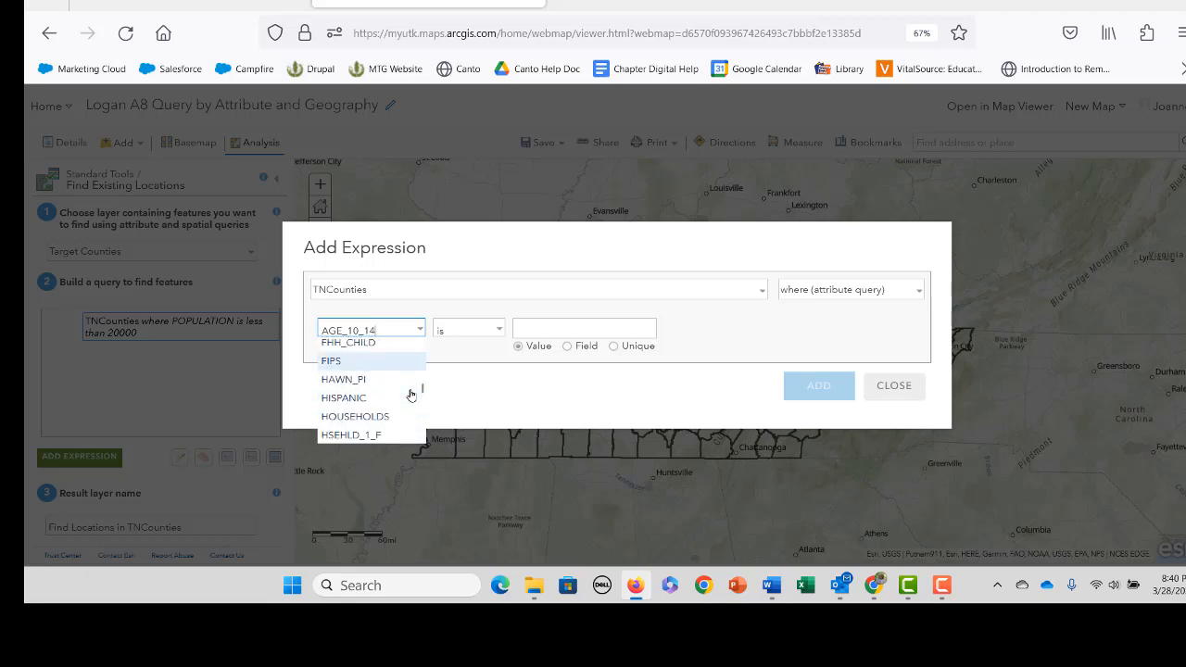
scroll(411, 395, down, 1)
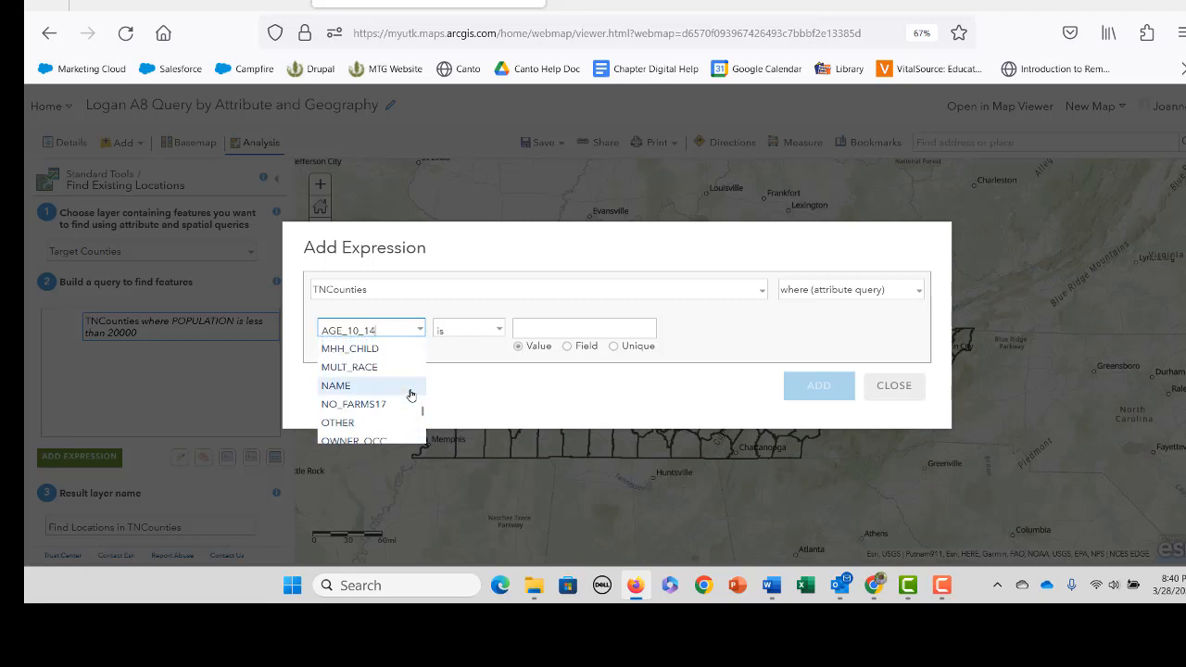
click(406, 405)
click(498, 336)
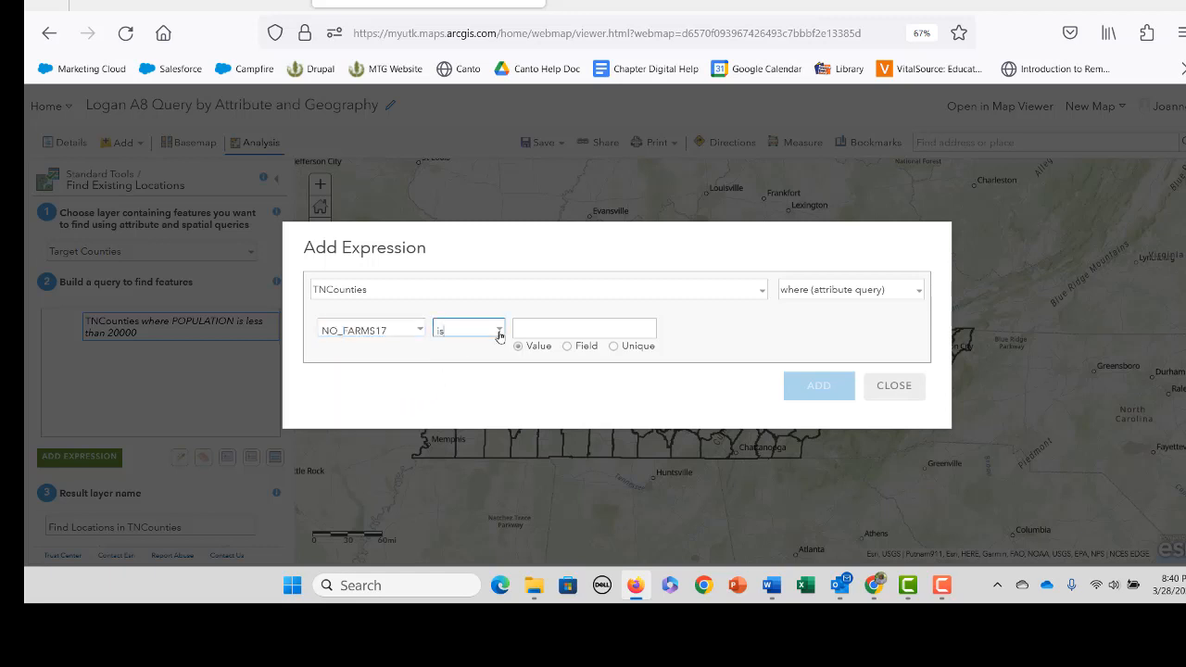
click(474, 380)
click(619, 329)
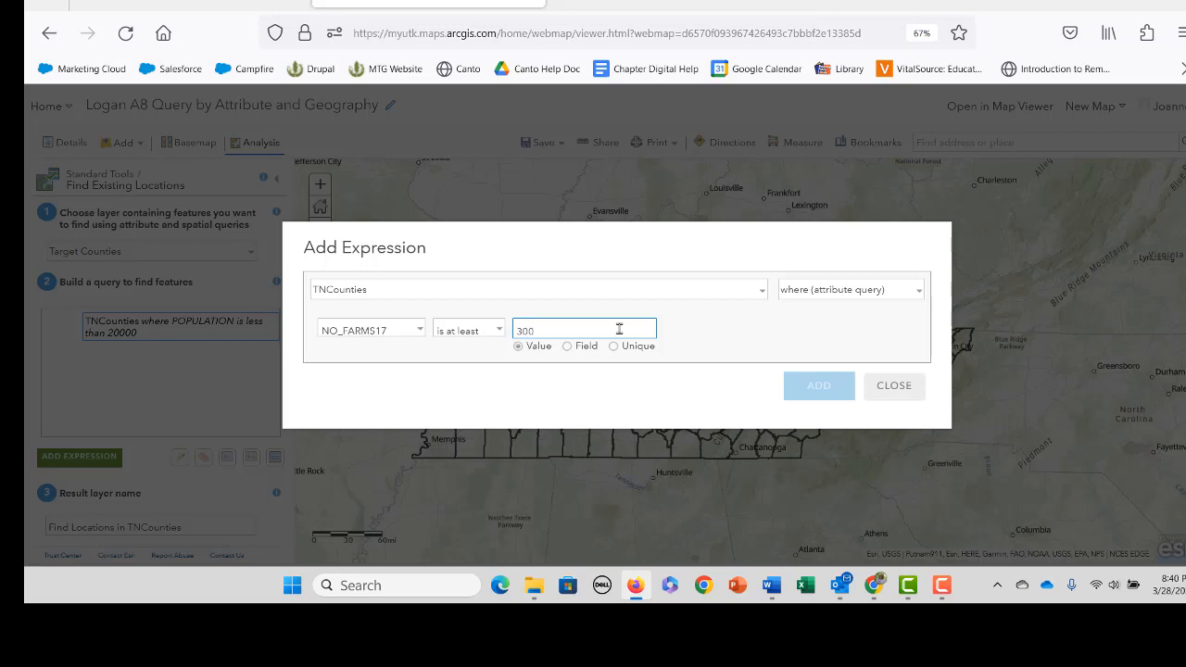
click(826, 389)
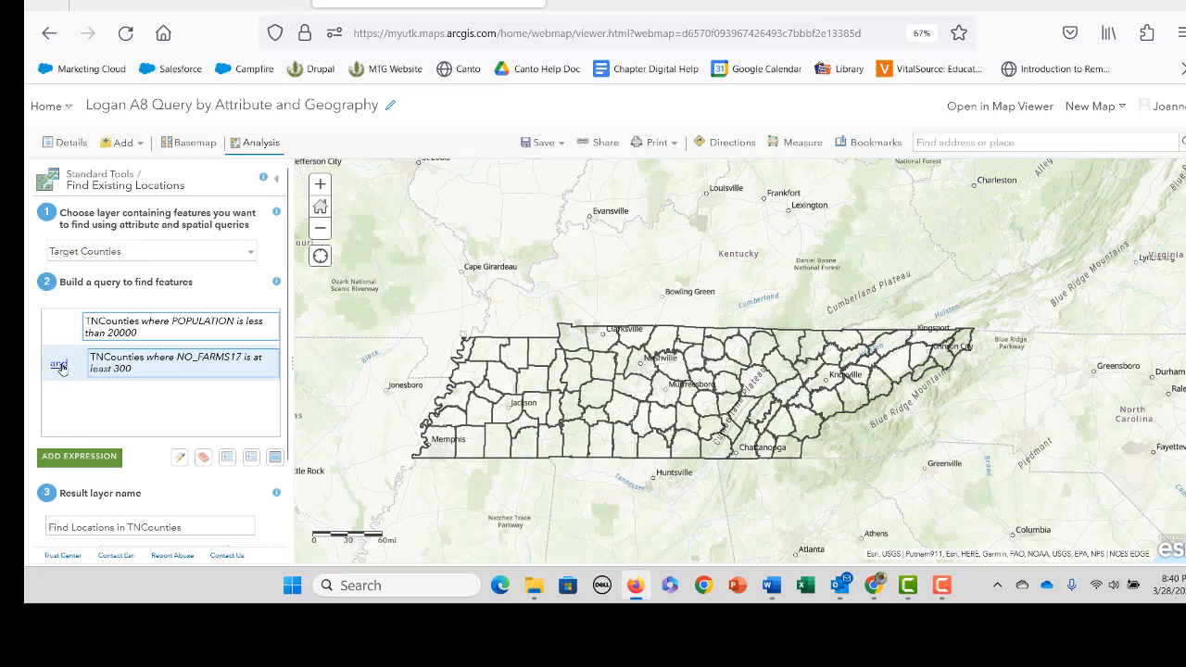
click(59, 366)
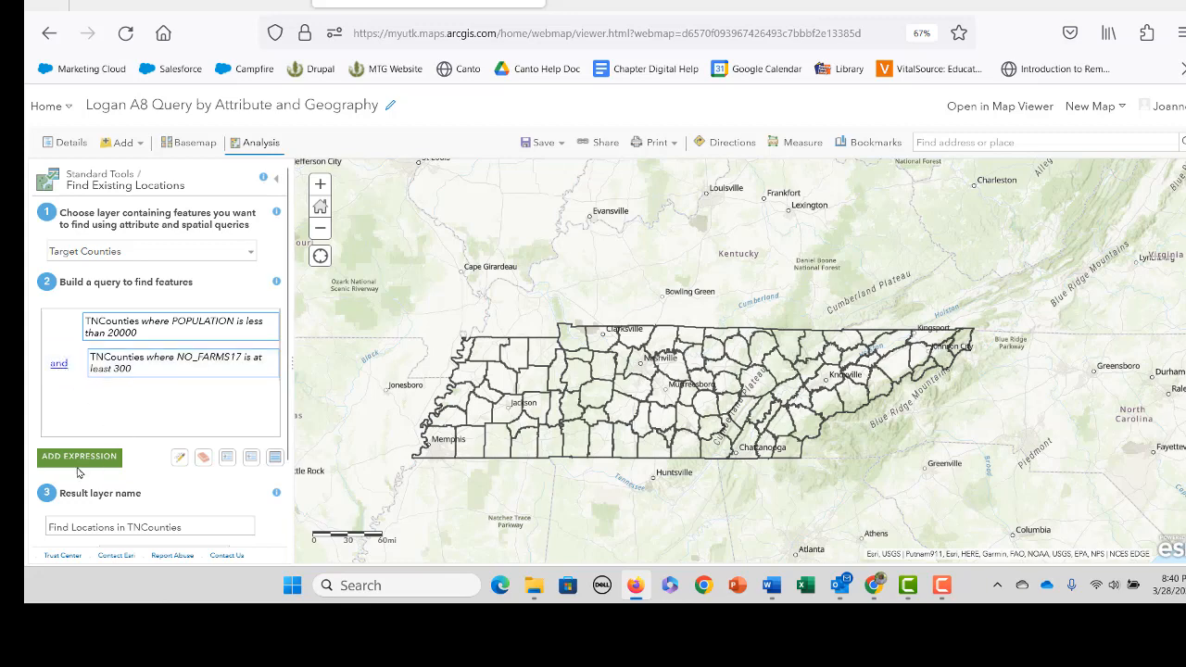
Name the result layer TargetCountiesJVL and set it to save in the ESS326SPR23 folder
drag(206, 527, 26, 525)
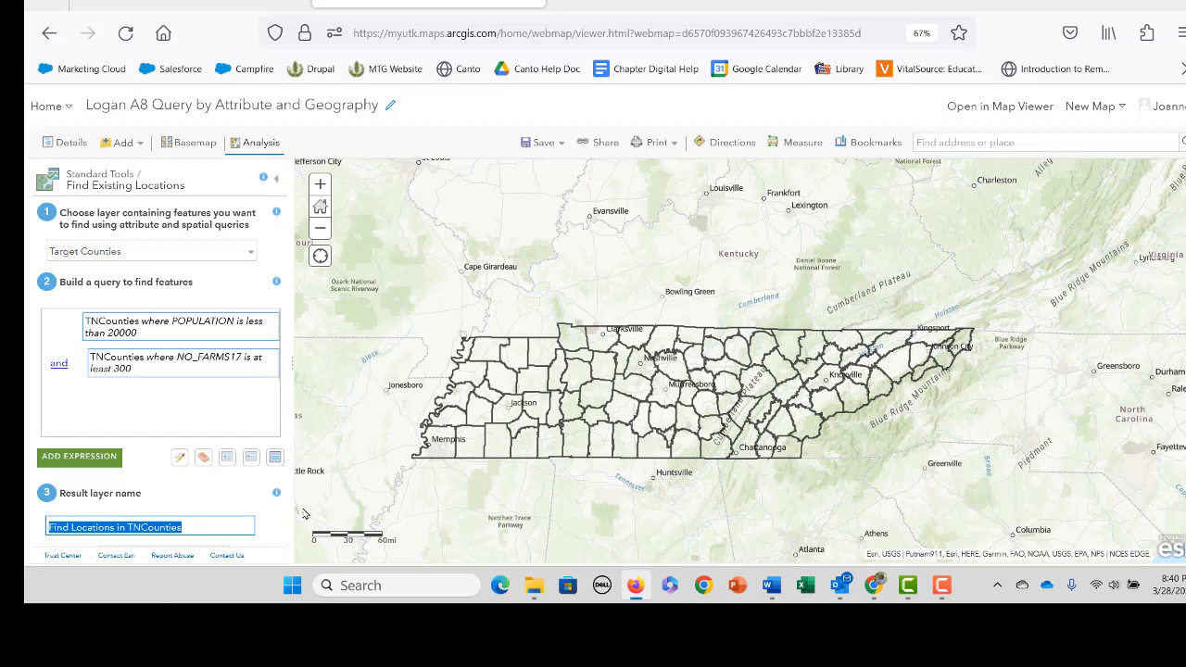
text(TargetCountiesJVL)
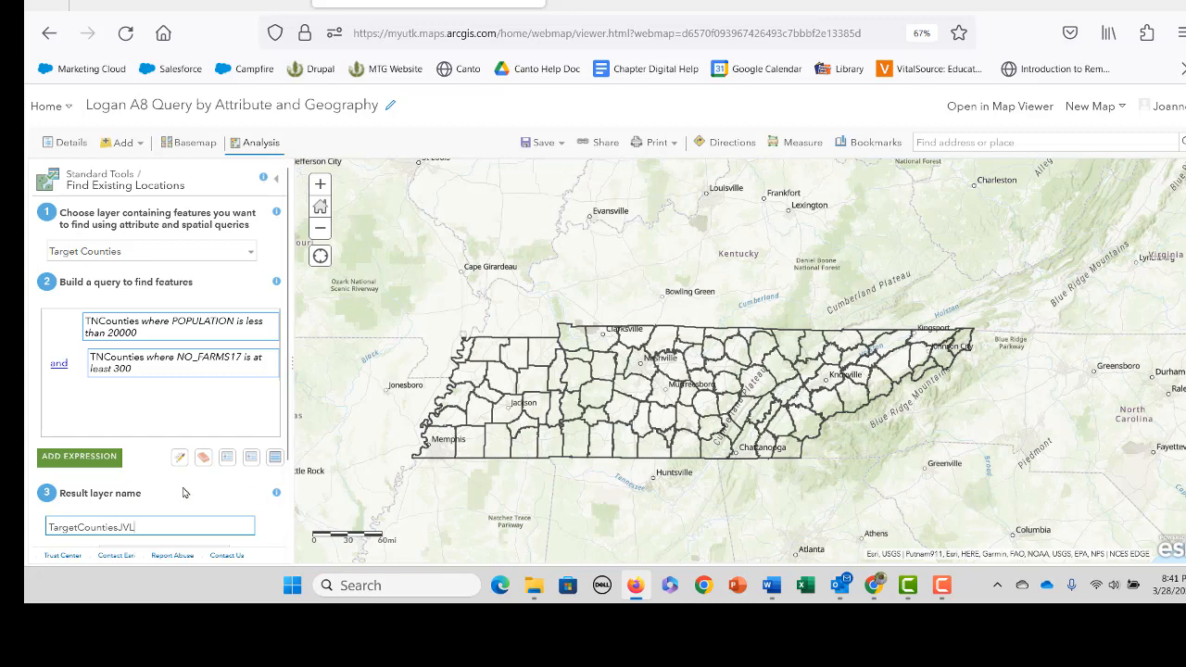
scroll(185, 491, down, 1)
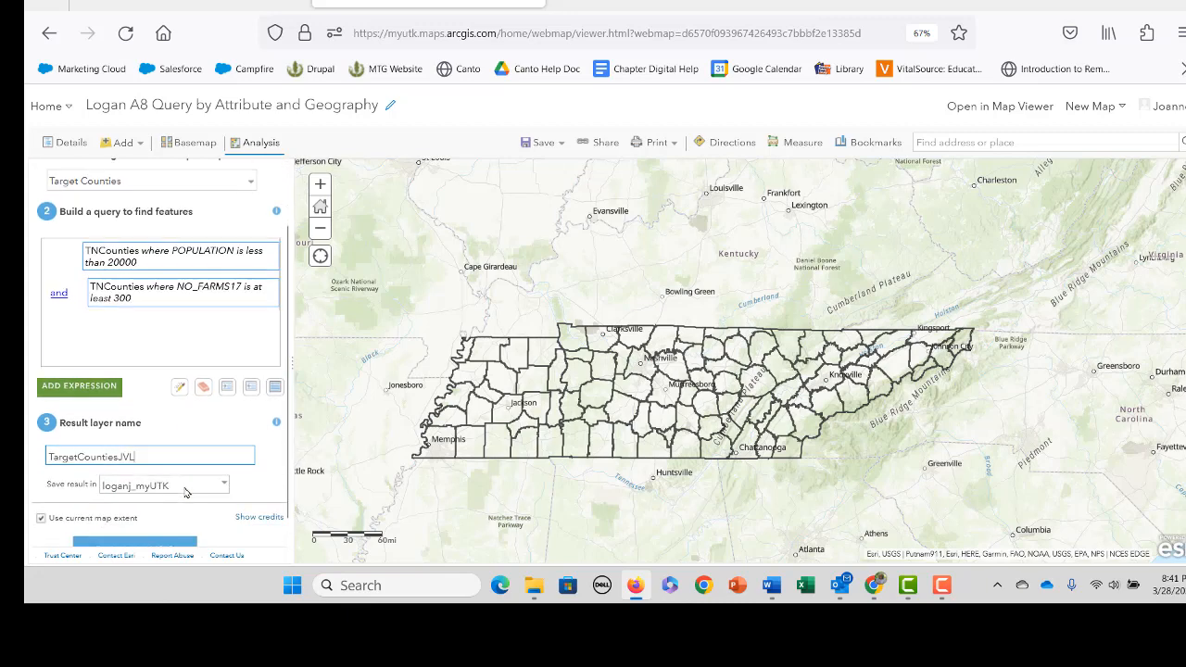
click(220, 487)
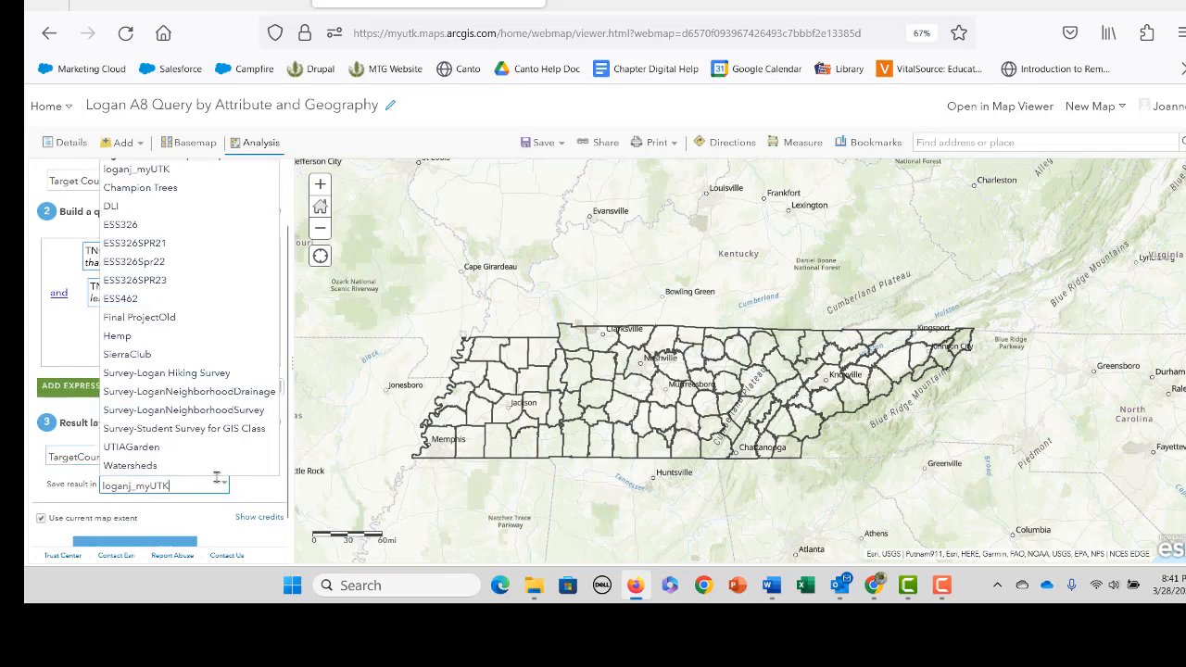
click(167, 280)
scroll(111, 505, down, 1)
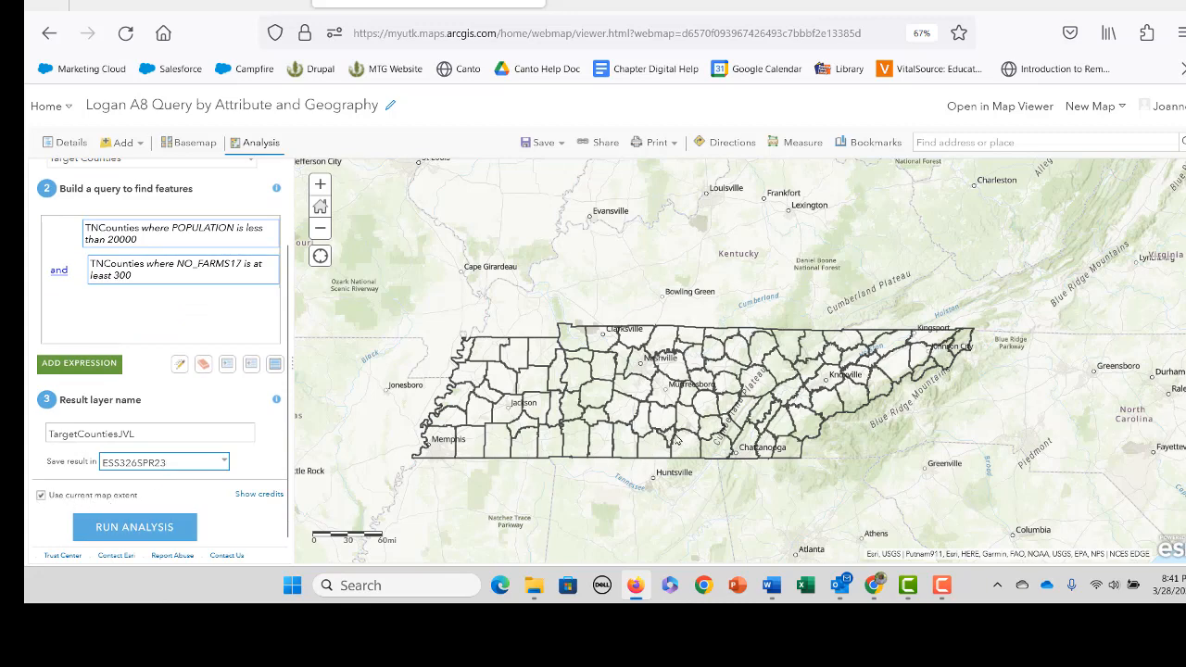
Check the credit usage report for the analysis with the current map extent option on
scroll(677, 440, up, 3)
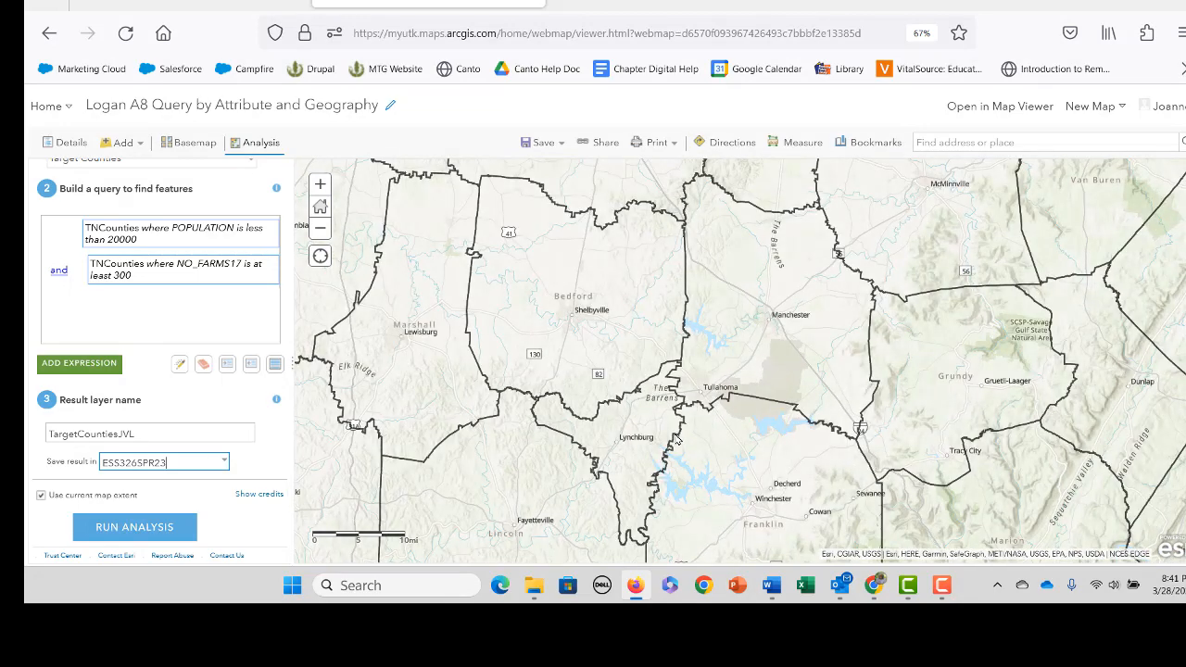
scroll(677, 439, down, 3)
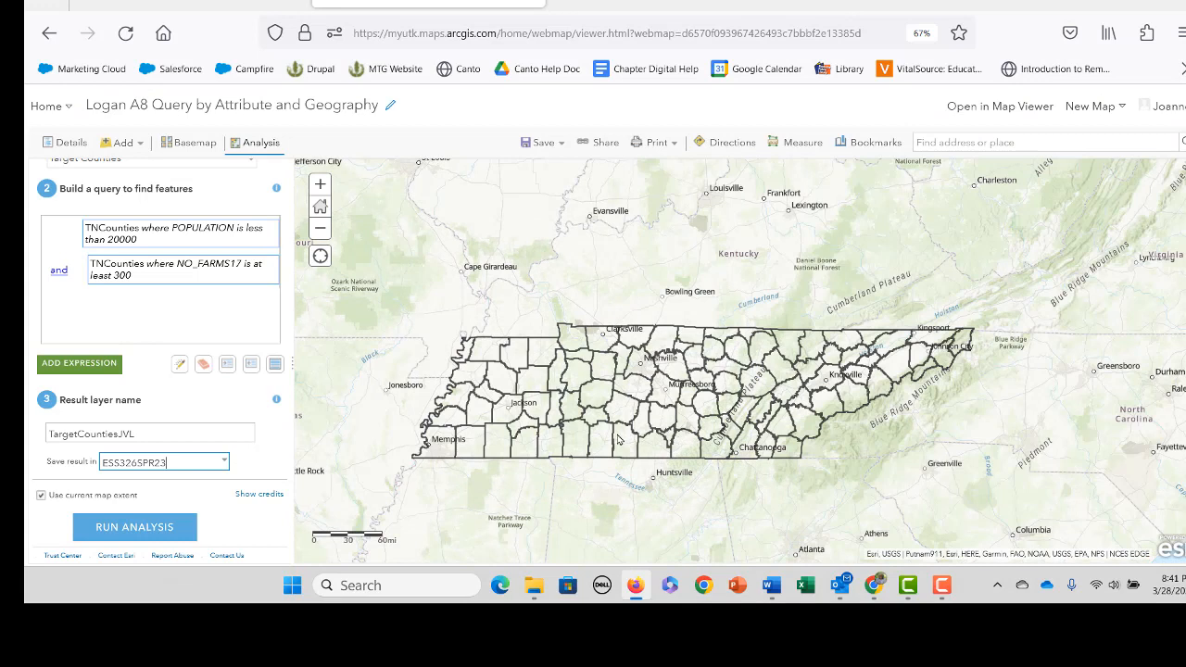
click(41, 497)
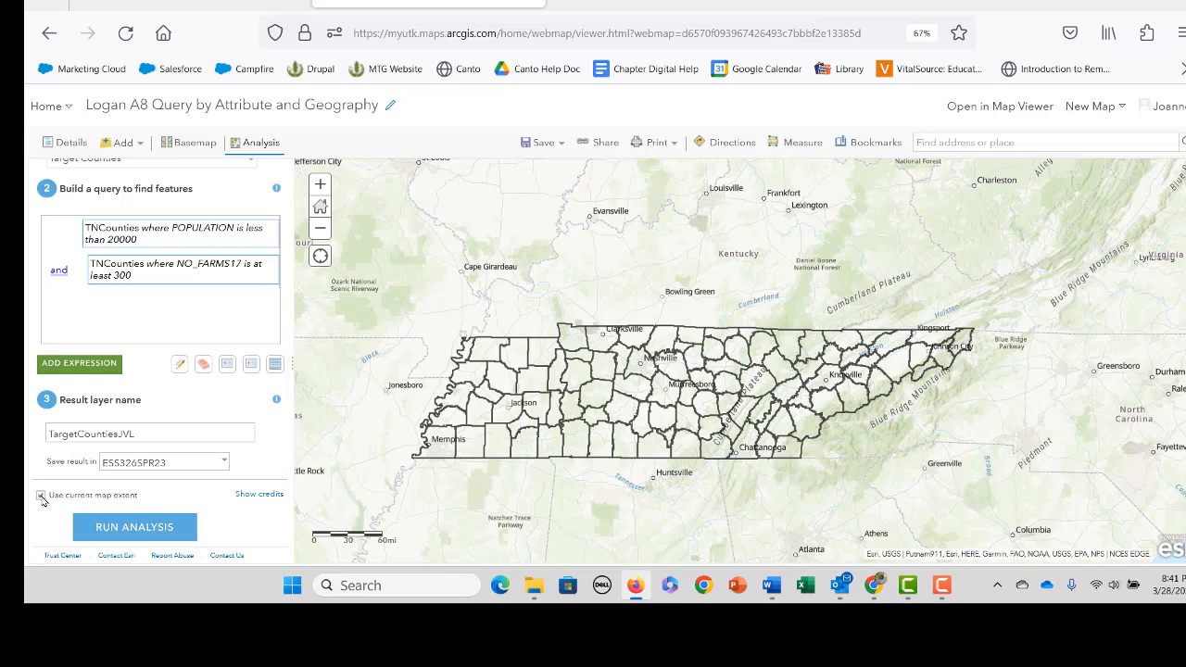
click(261, 496)
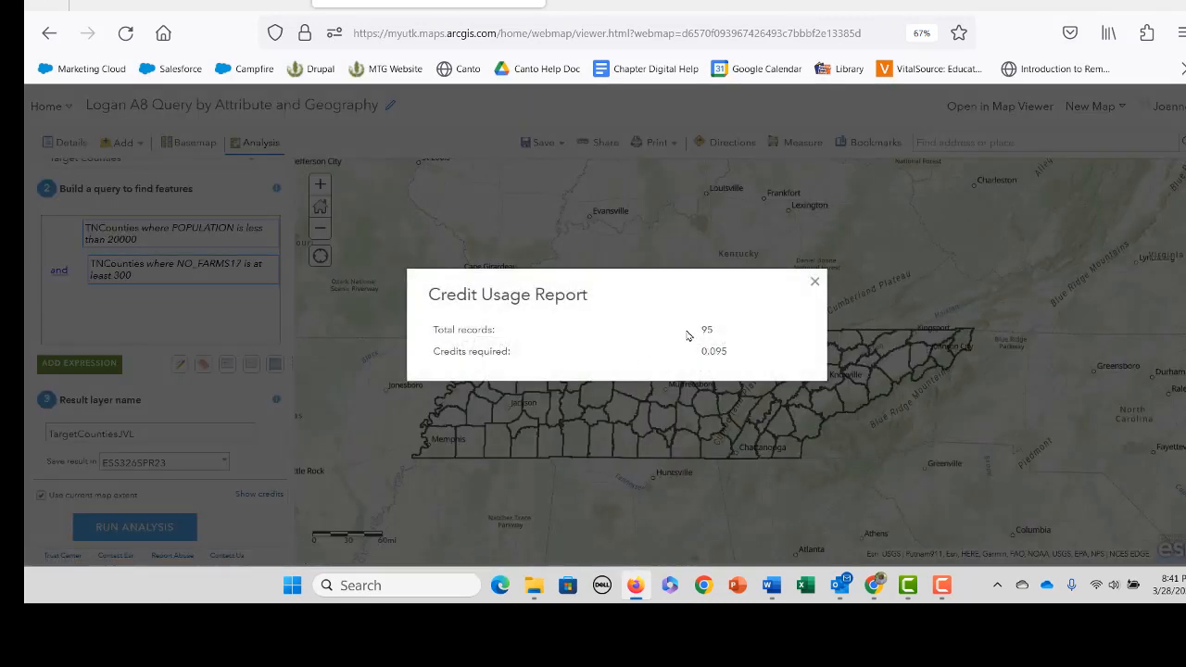
click(815, 282)
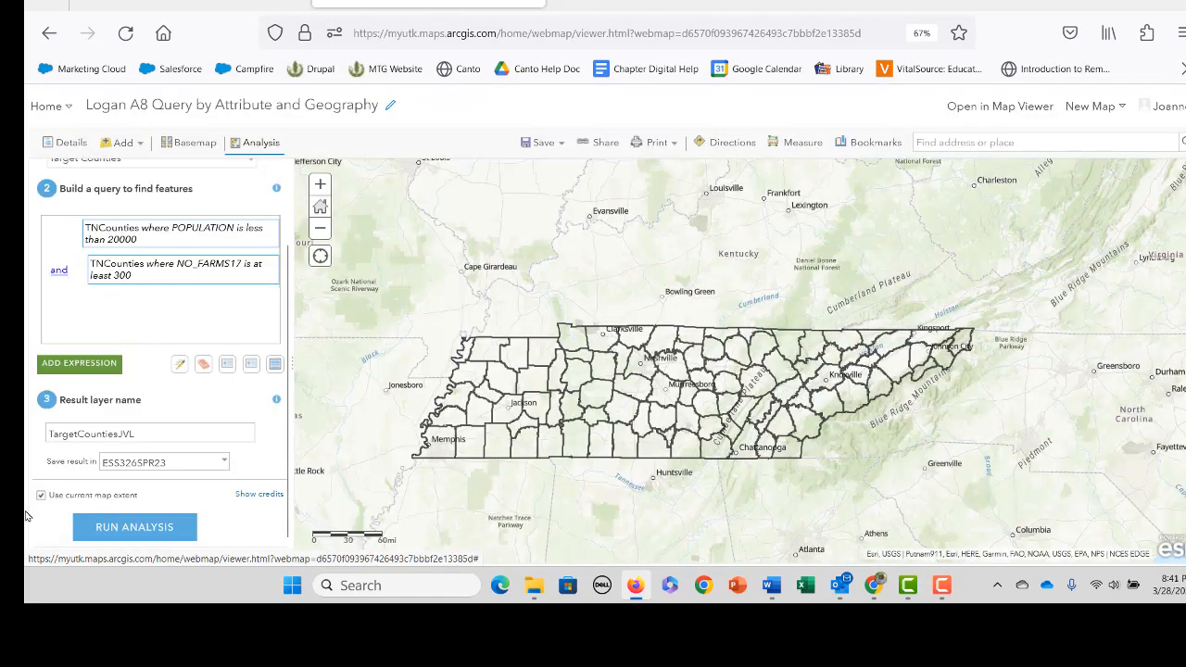
Turn off the use of the current map extent and run the analysis after reviewing its credit usage
click(41, 496)
click(262, 495)
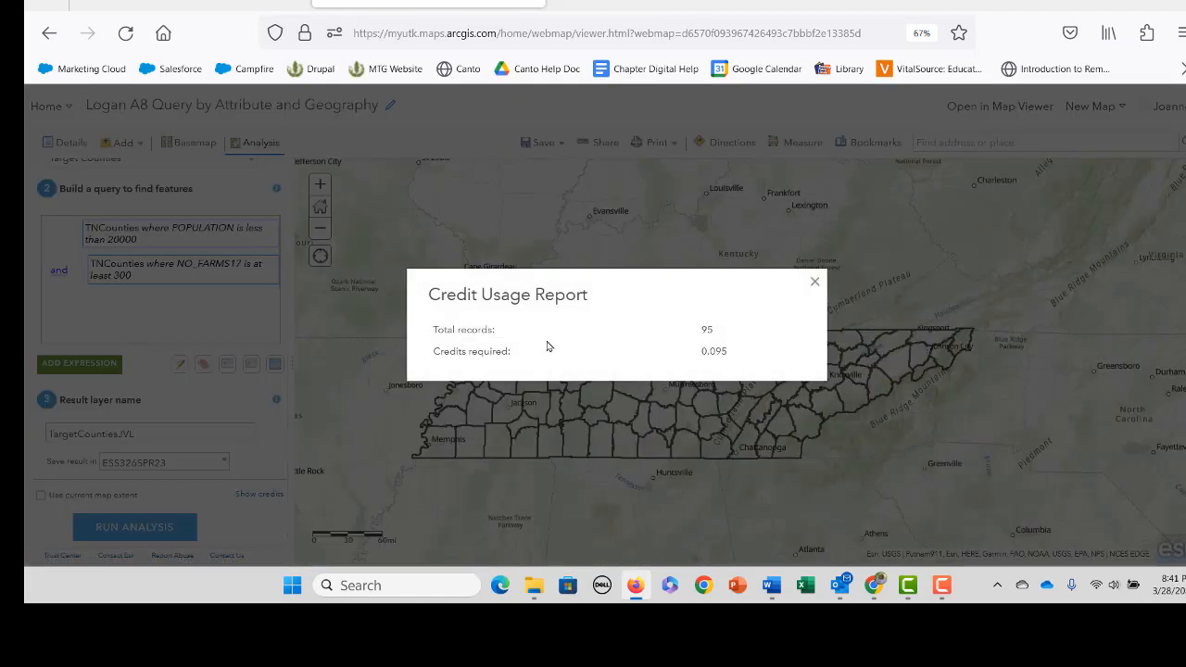
click(814, 283)
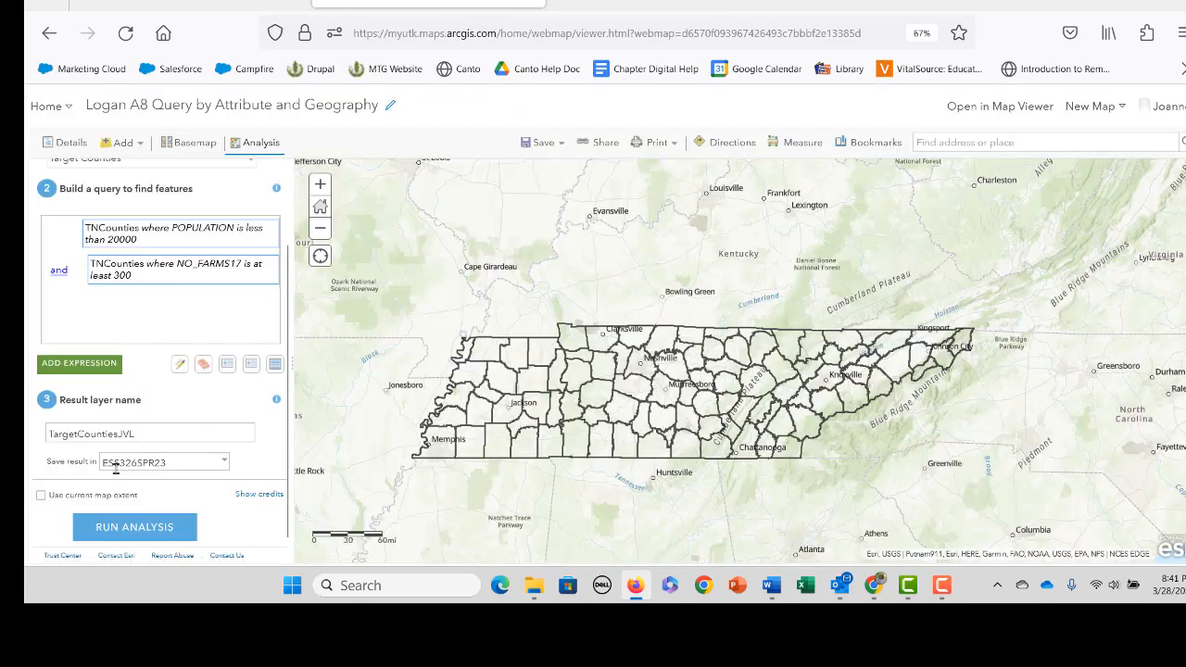
click(144, 529)
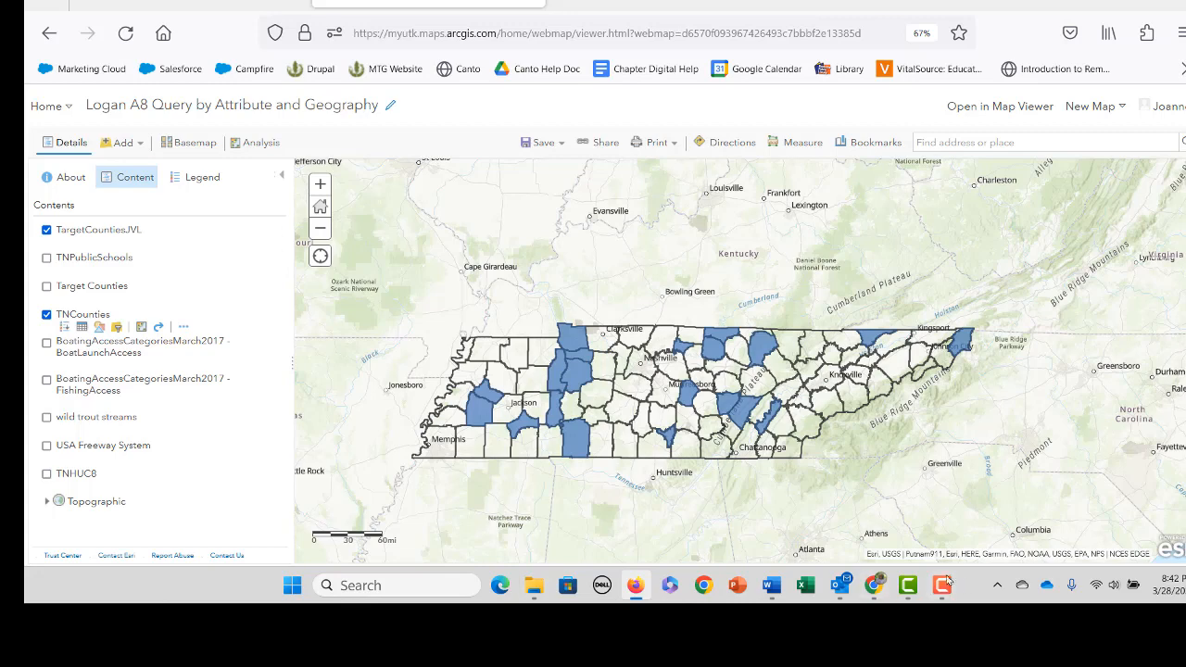
Turn off the TNCounties and TargetCountiesJVL layers and turn on Target Counties to compare the two query results
mouse_move(942, 587)
click(46, 315)
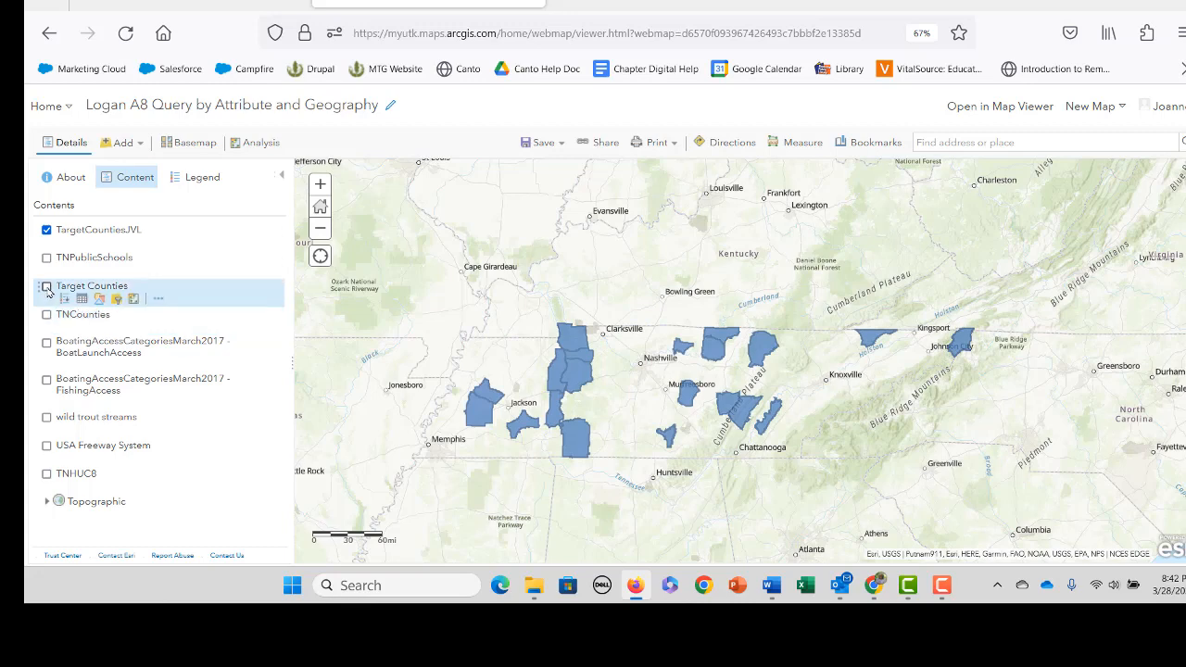
click(47, 286)
click(47, 230)
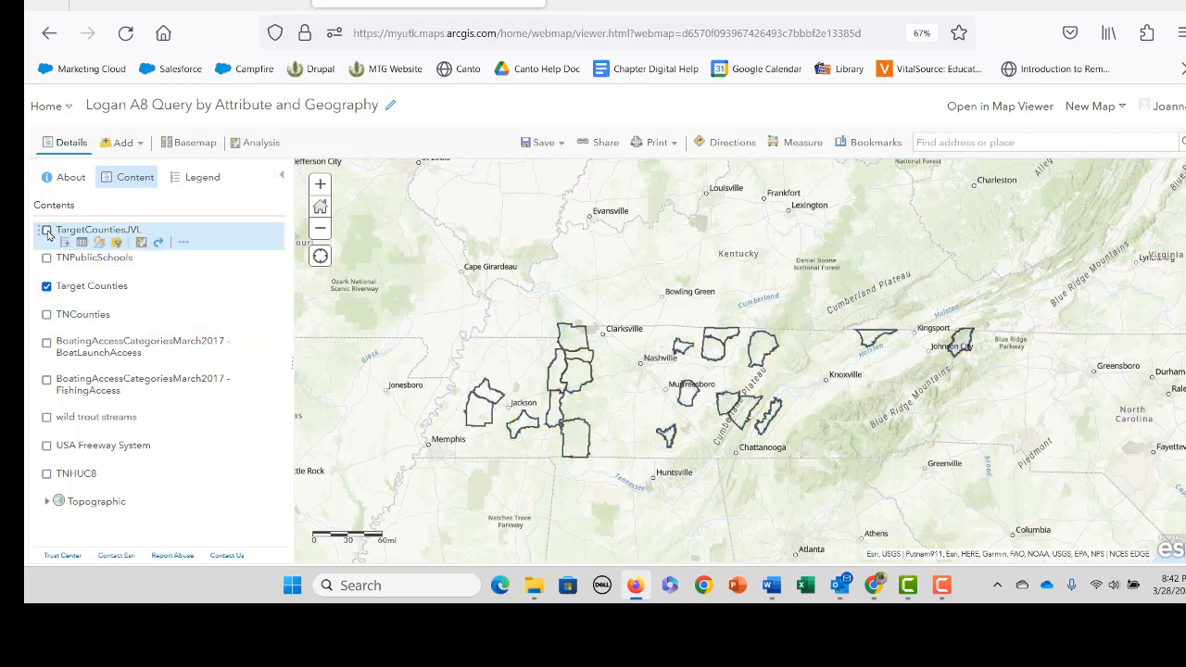
Toggle the TargetCountiesJVL layer on and off to compare it with the Target Counties layer
click(48, 231)
click(47, 231)
click(48, 230)
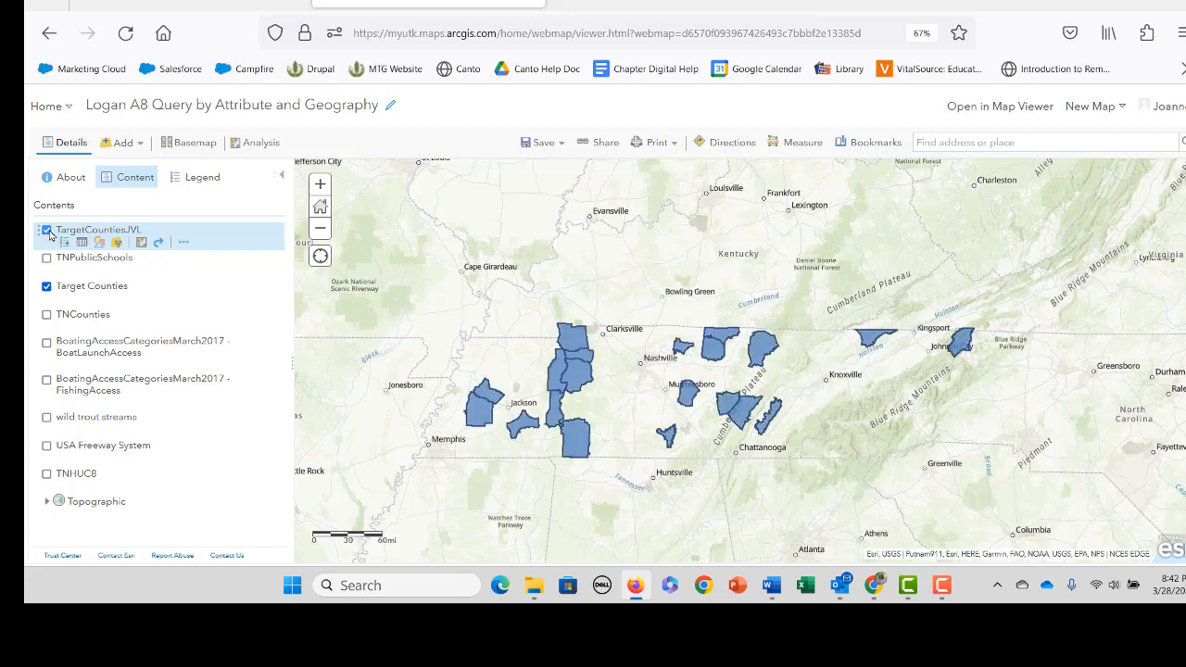
click(47, 231)
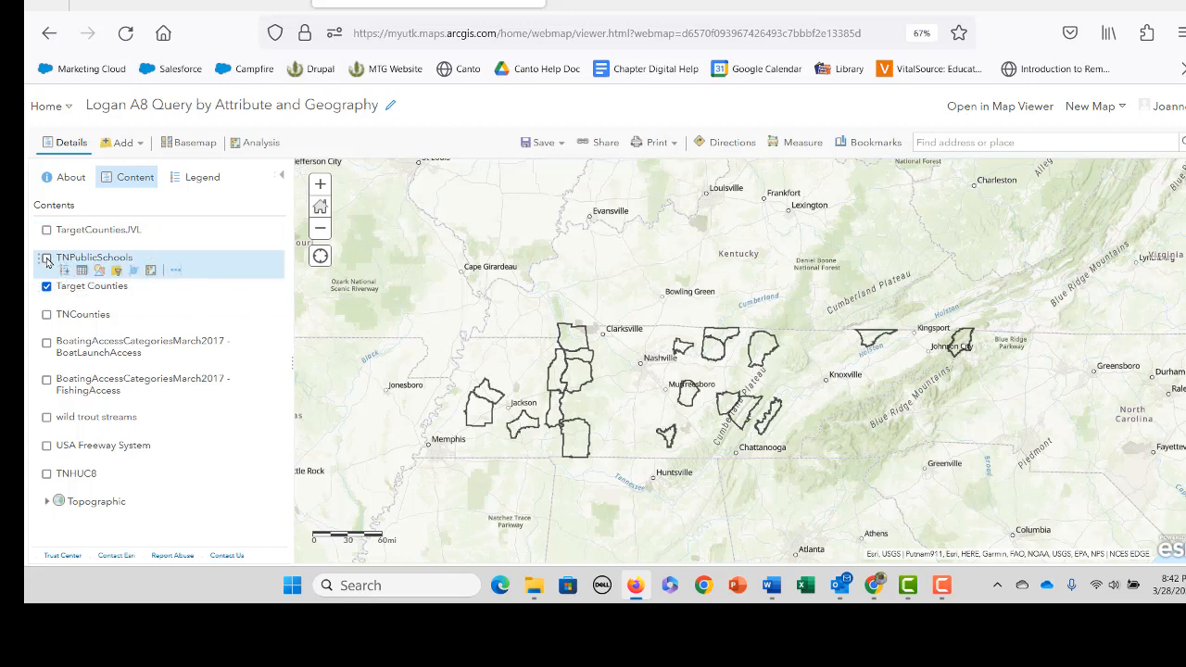
Turn on the TNPublicSchools layer and check its attribute table
click(46, 259)
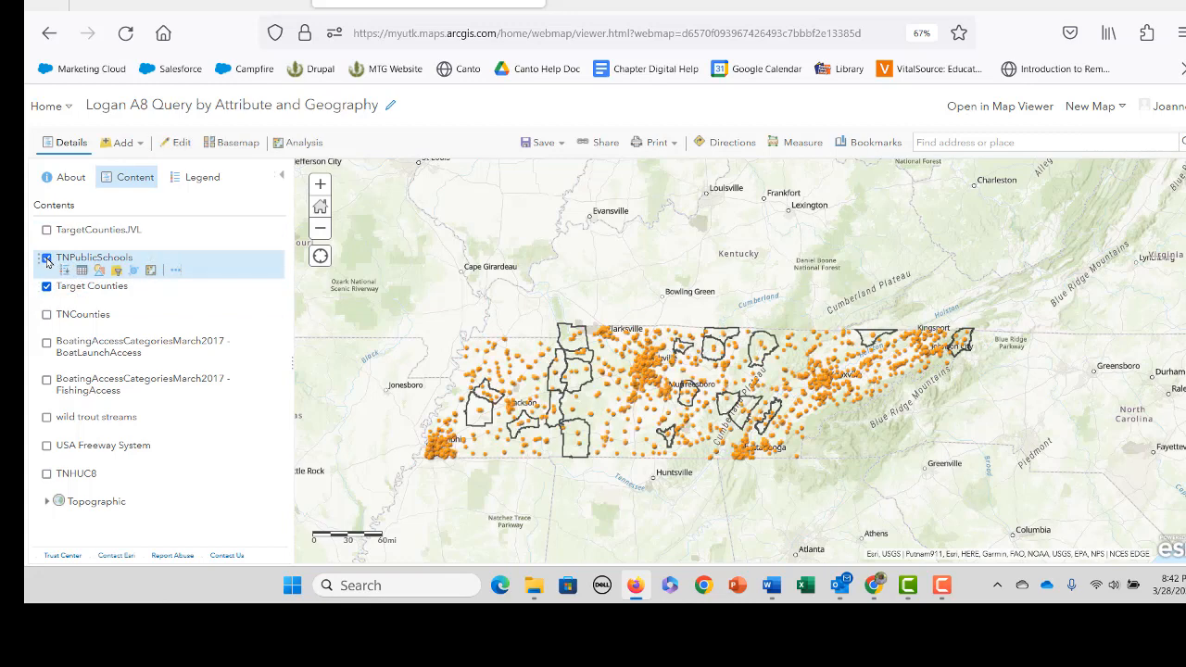
click(80, 271)
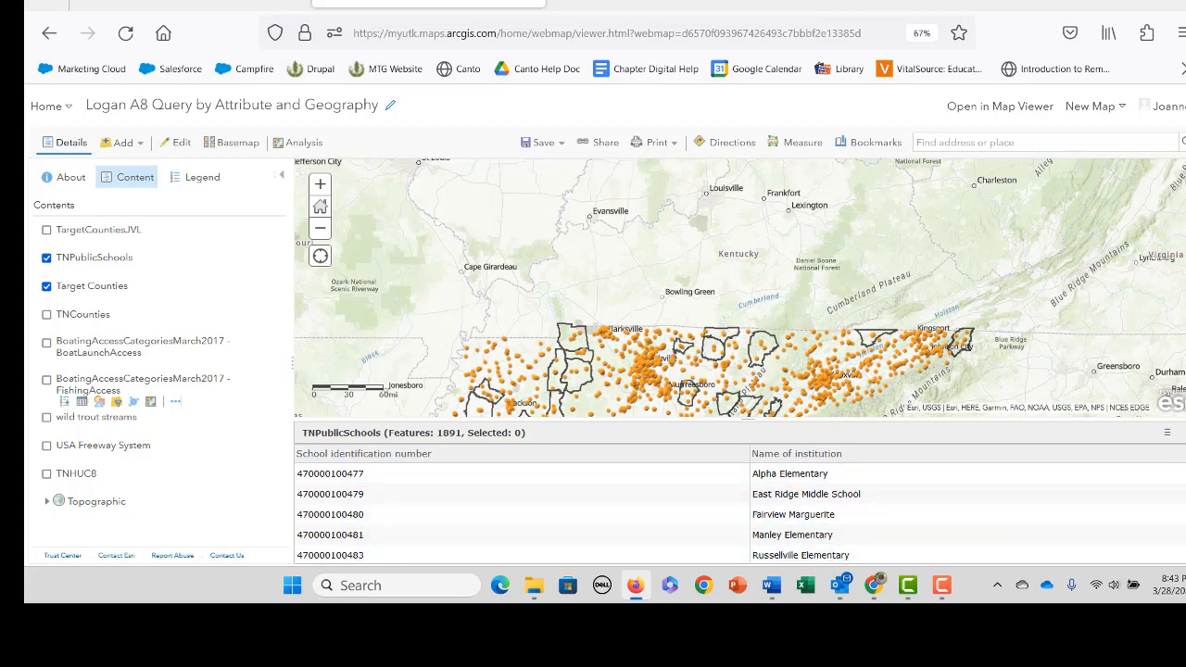
click(1185, 433)
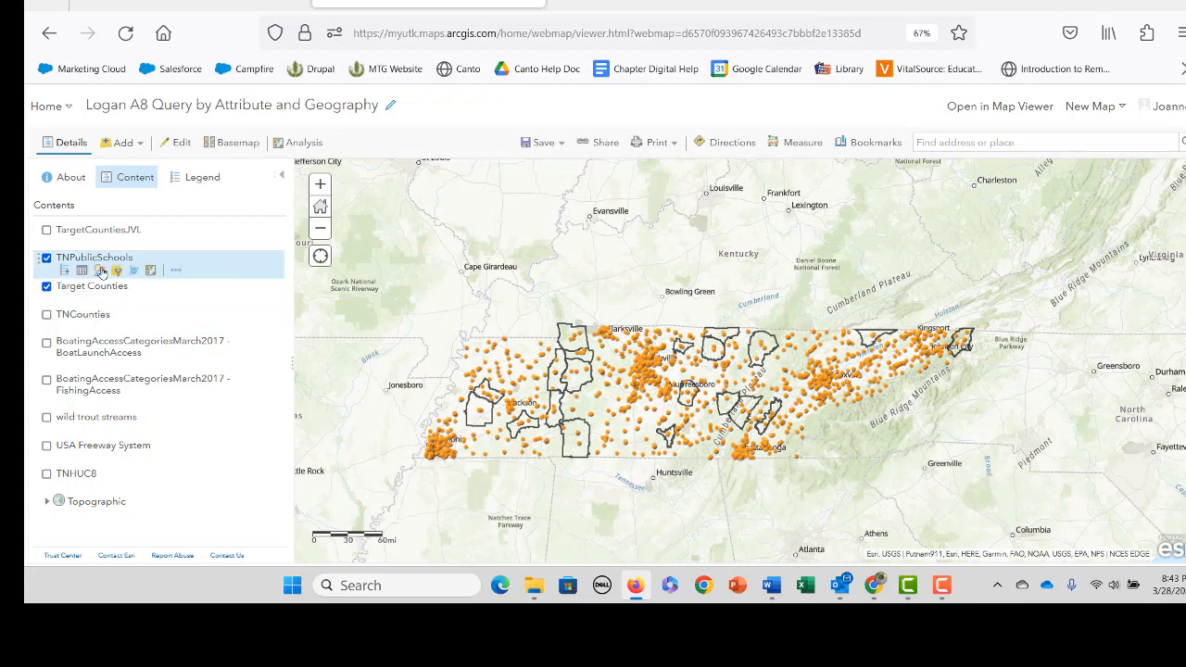
Start a filter on the TNPublicSchools layer using the Name of institution field
click(117, 271)
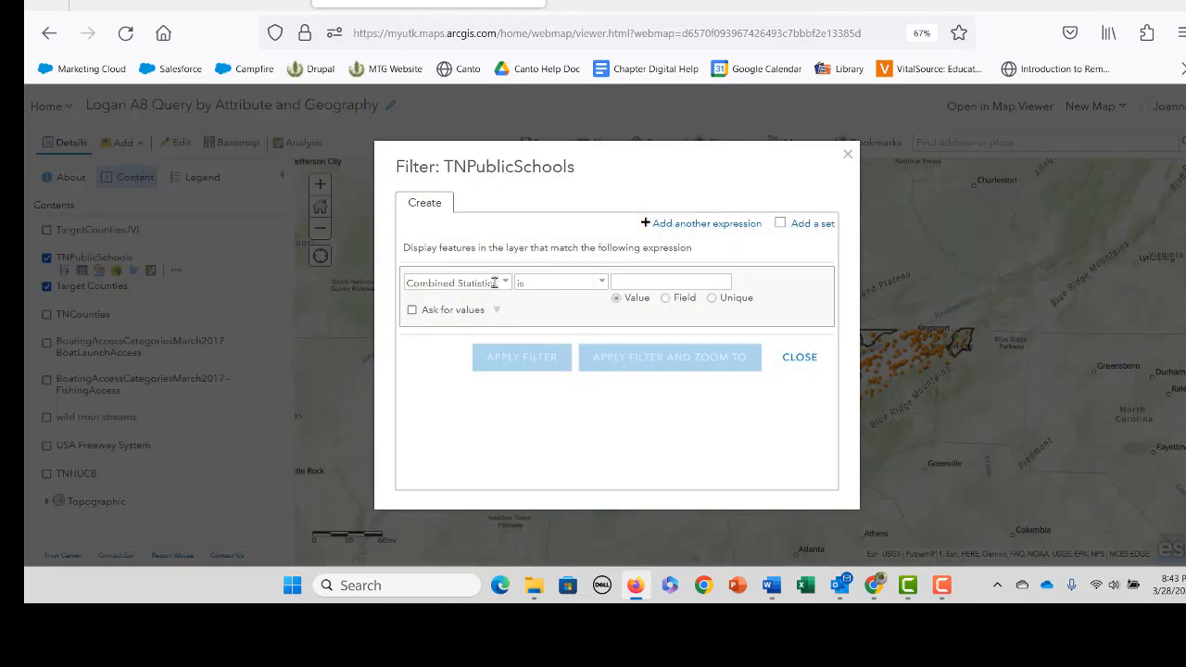
click(503, 284)
scroll(506, 306, down, 2)
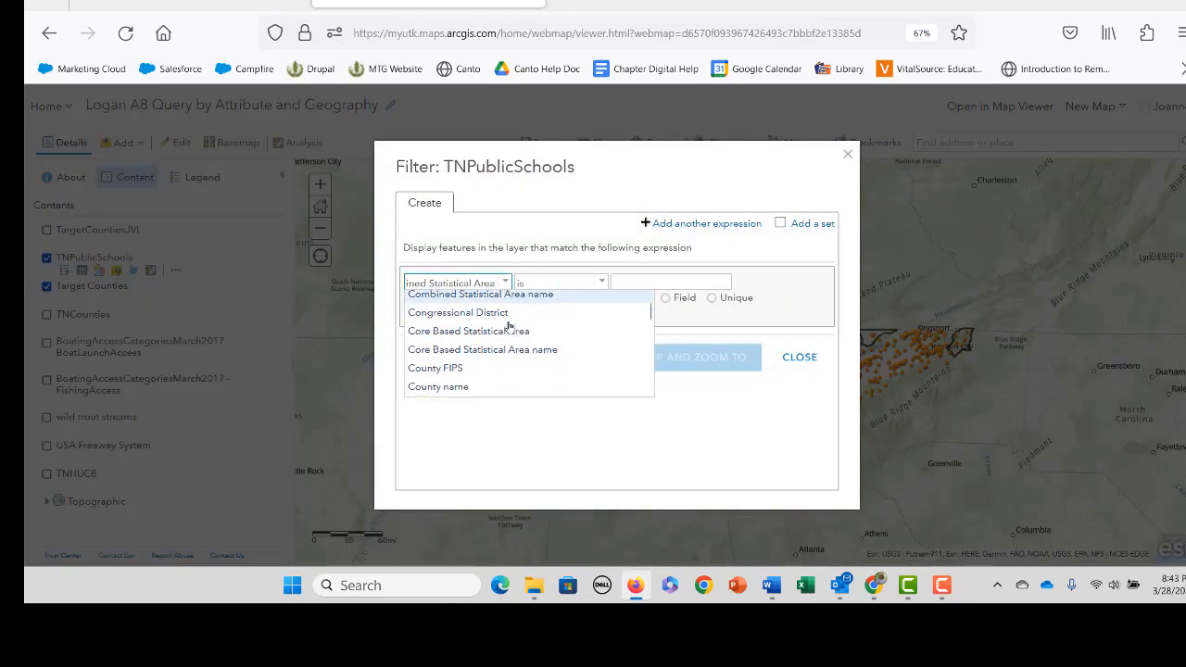
scroll(509, 326, down, 3)
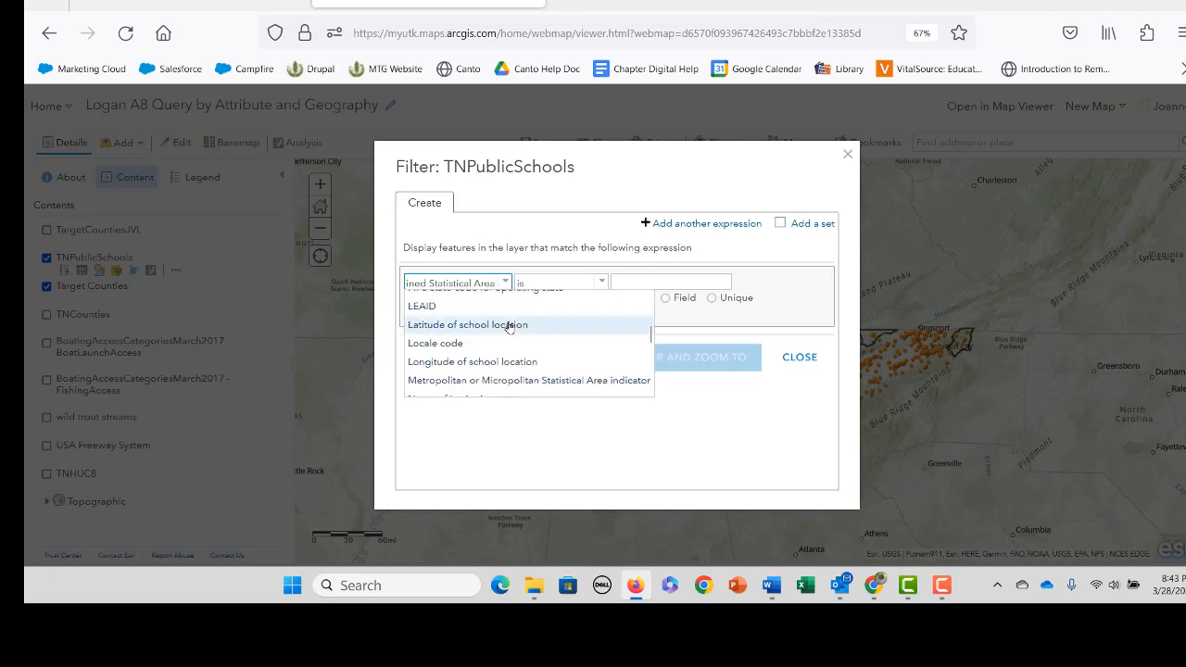
scroll(509, 326, up, 2)
scroll(509, 326, down, 3)
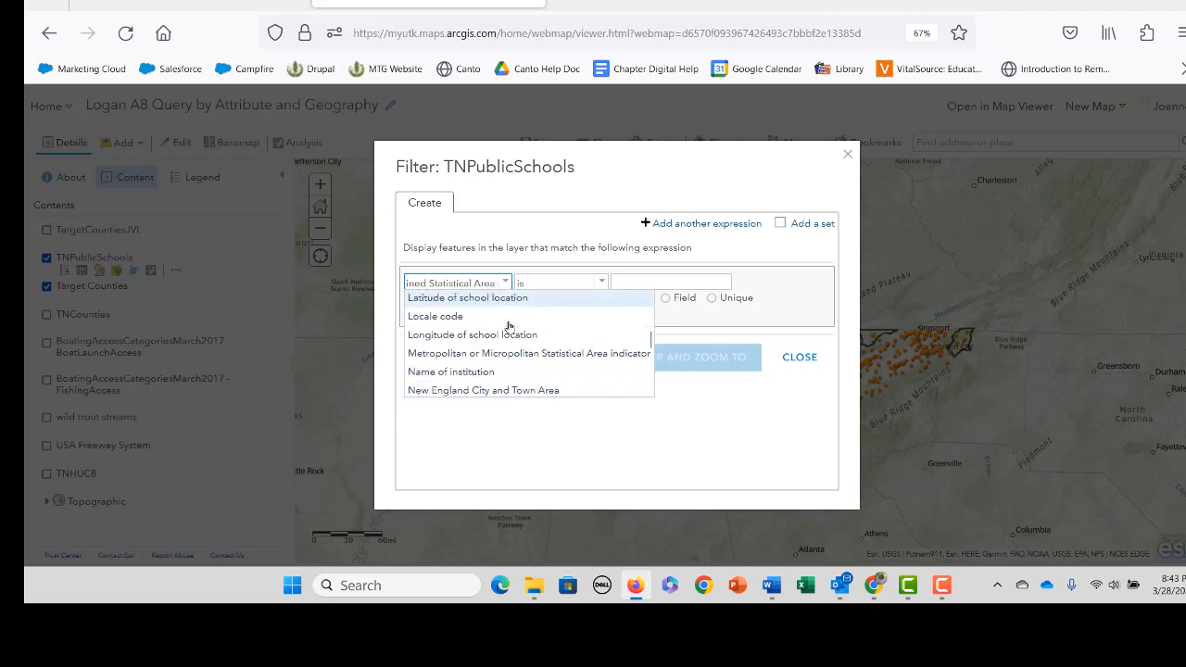
scroll(509, 326, down, 2)
click(511, 328)
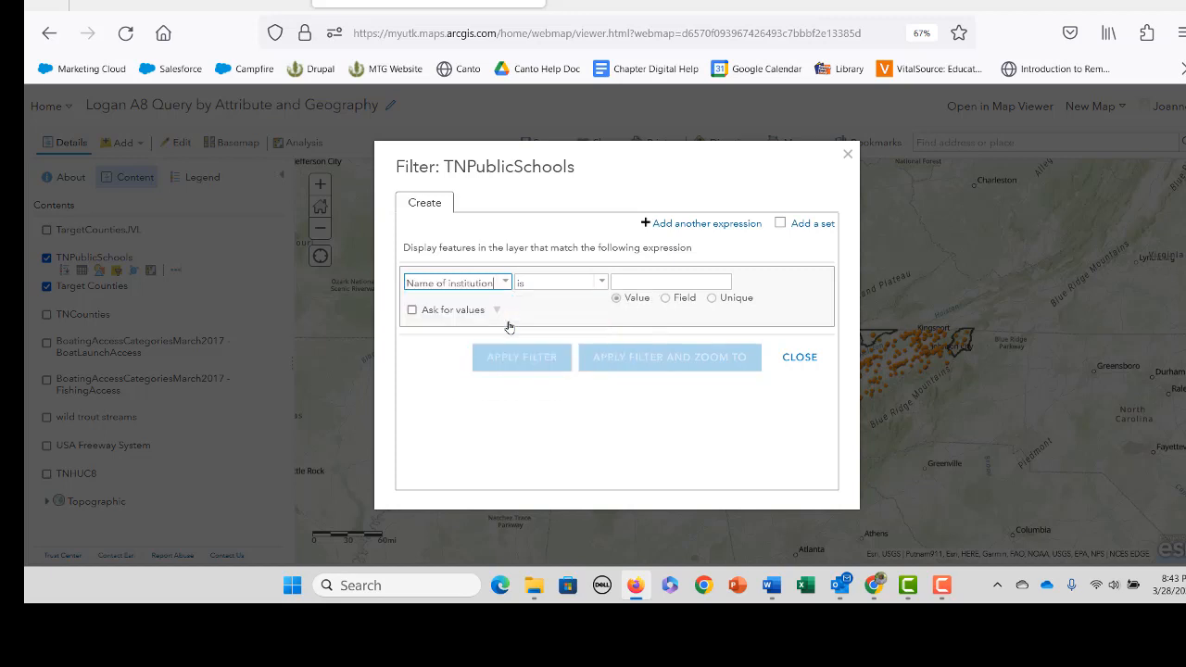
Apply the filter with the condition contains Elementary and check the filtered schools' attribute table
click(601, 285)
click(575, 374)
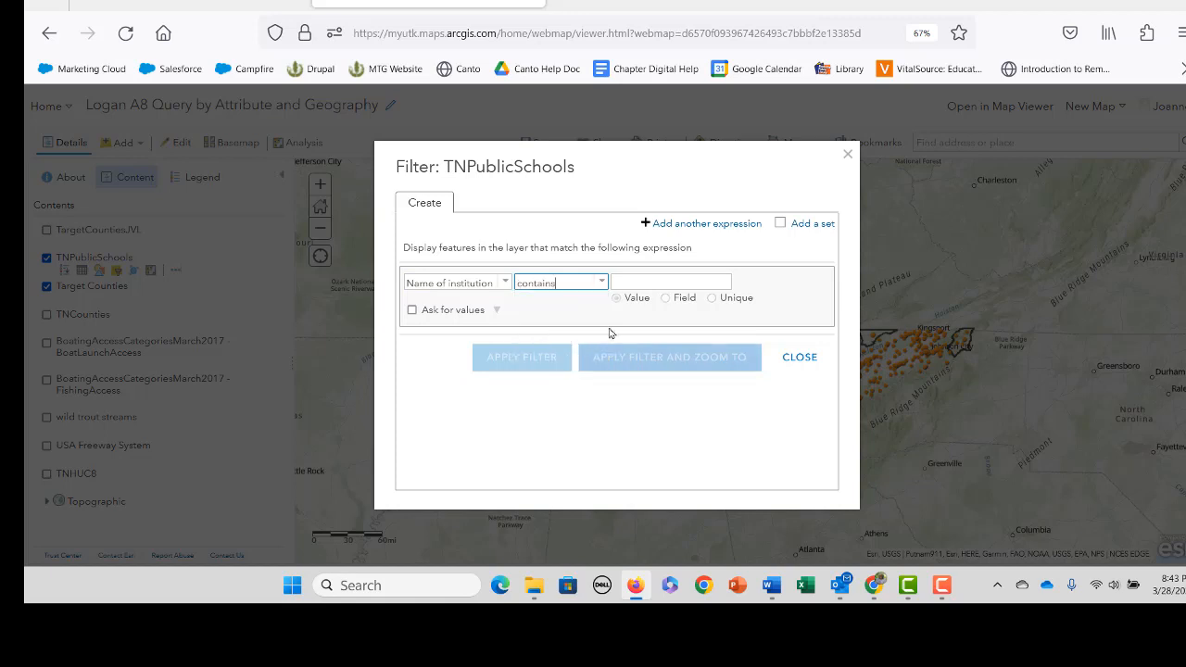
click(627, 284)
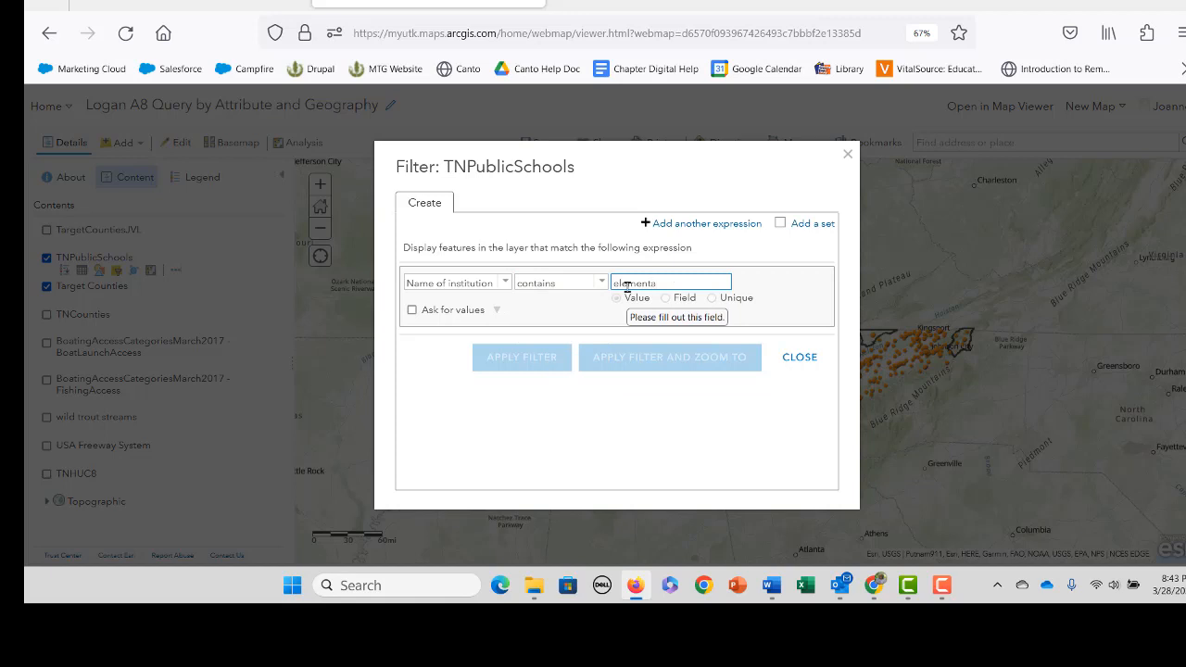
drag(676, 284, 542, 262)
text(Elementary)
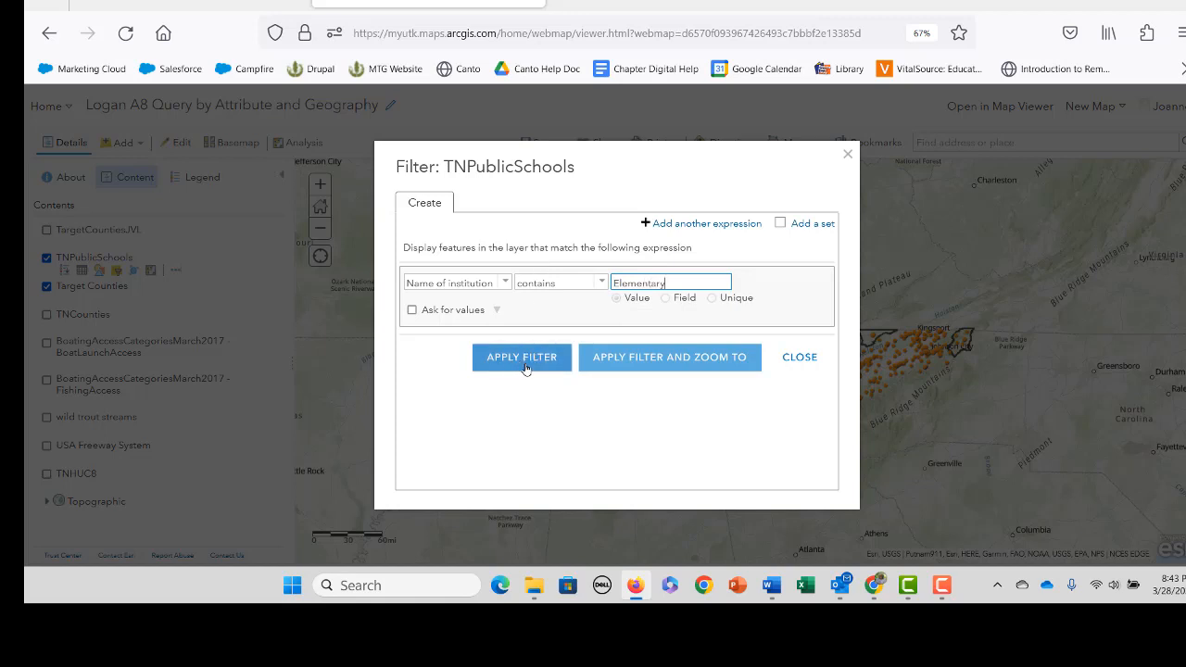
click(531, 359)
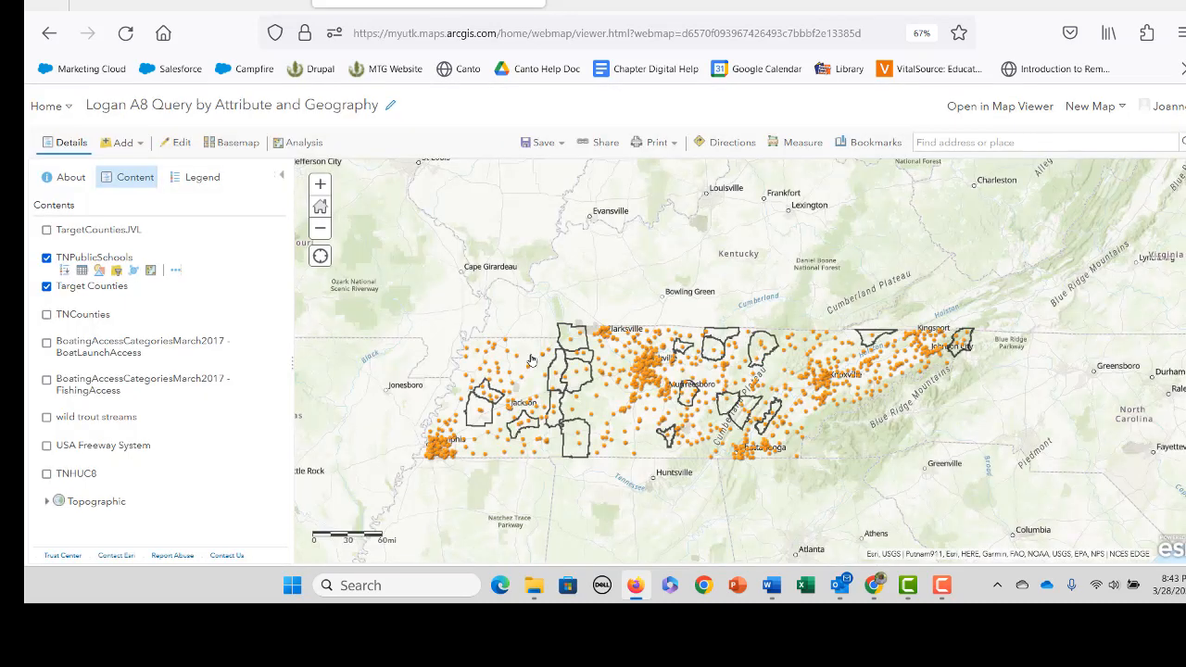
click(82, 271)
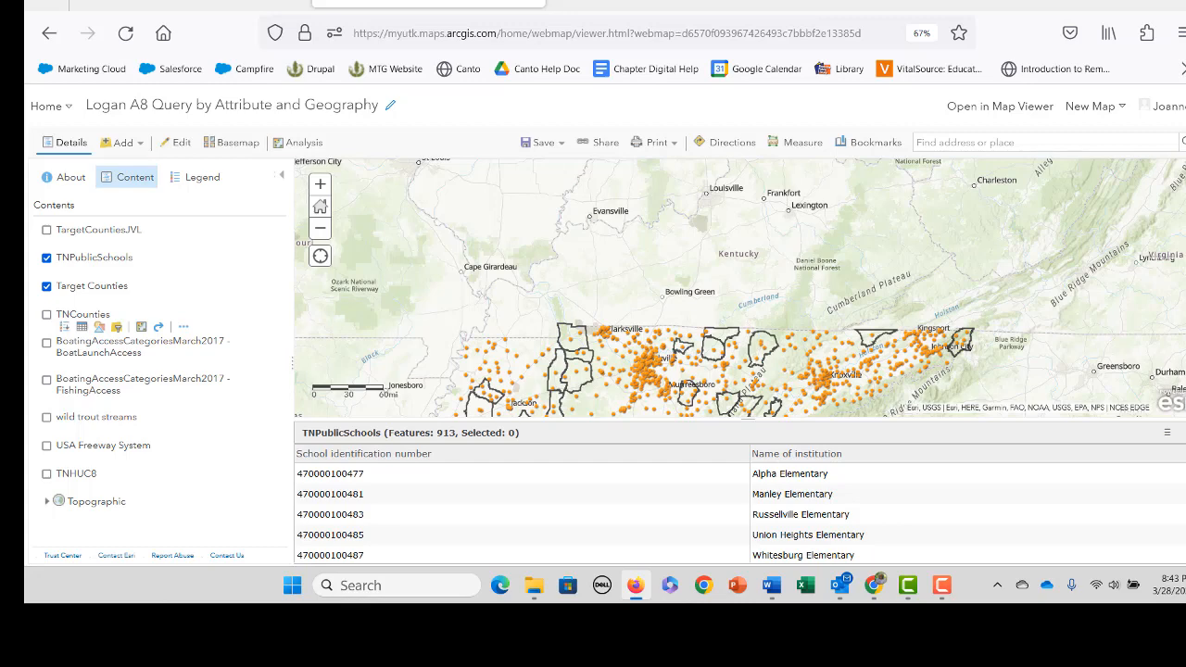
click(1185, 432)
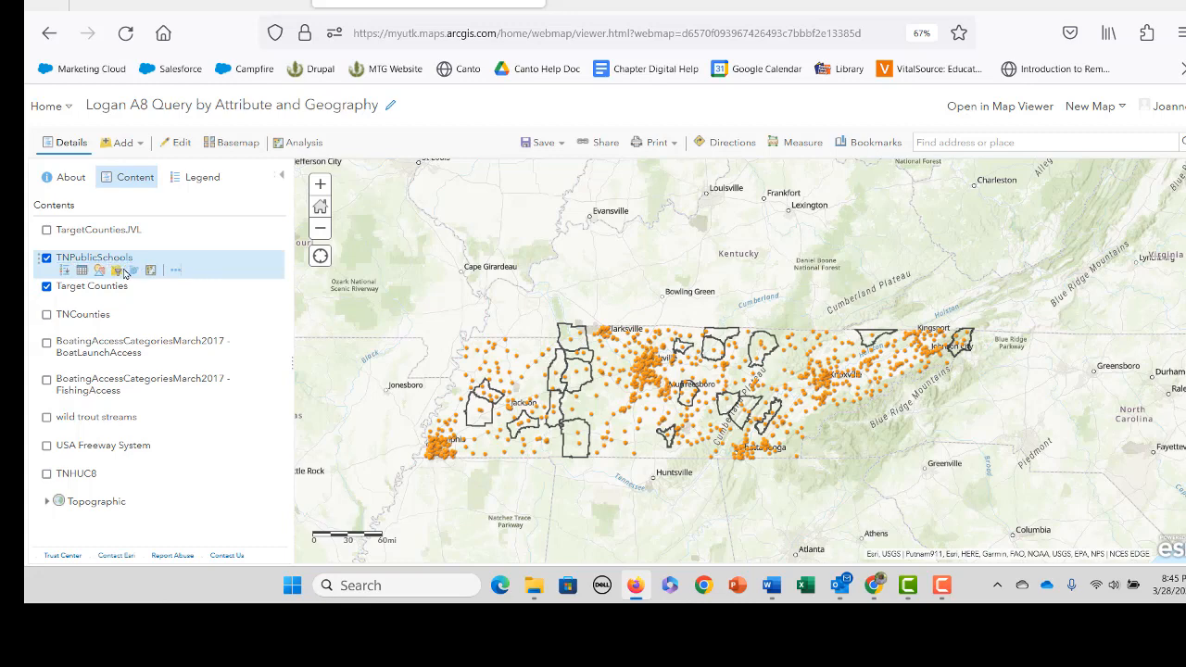
Start Find Existing Locations on TNPublicSchools and add the expression TNPublicSchools intersects TargetCountiesJVL
click(150, 271)
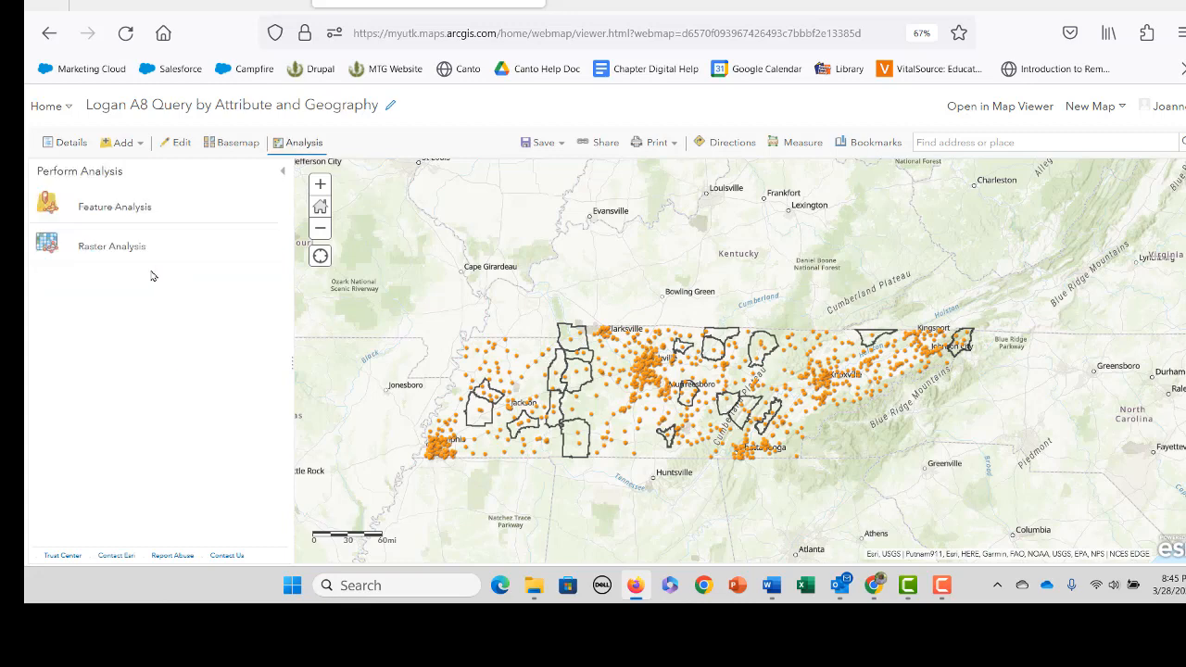
click(109, 209)
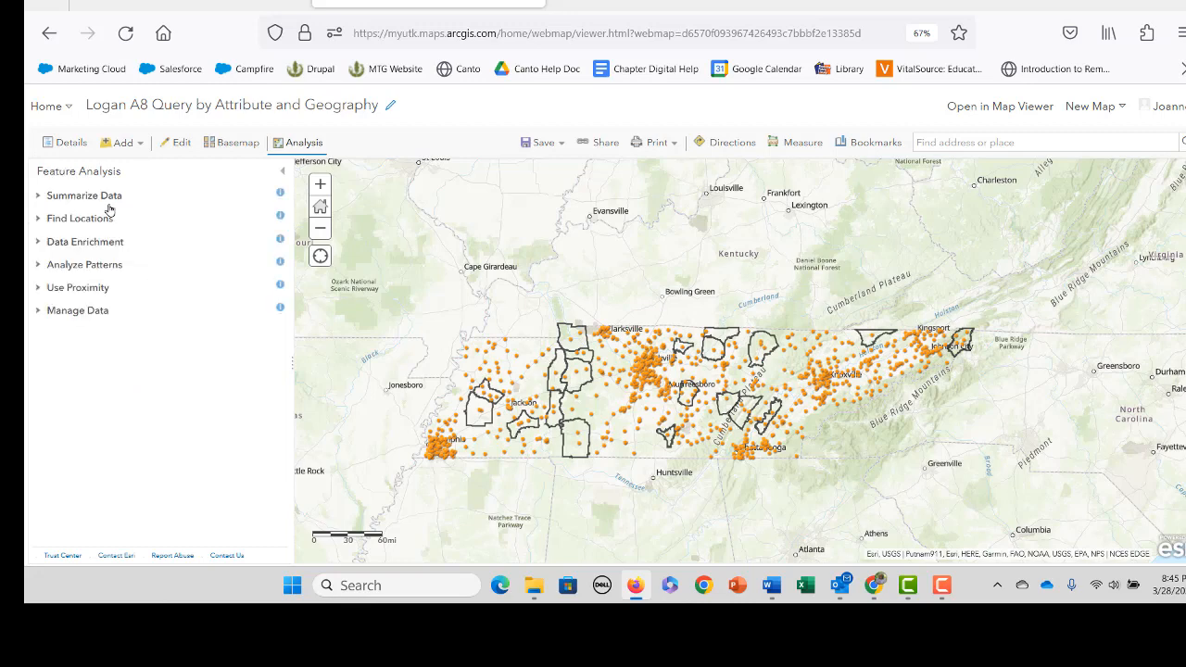
click(103, 218)
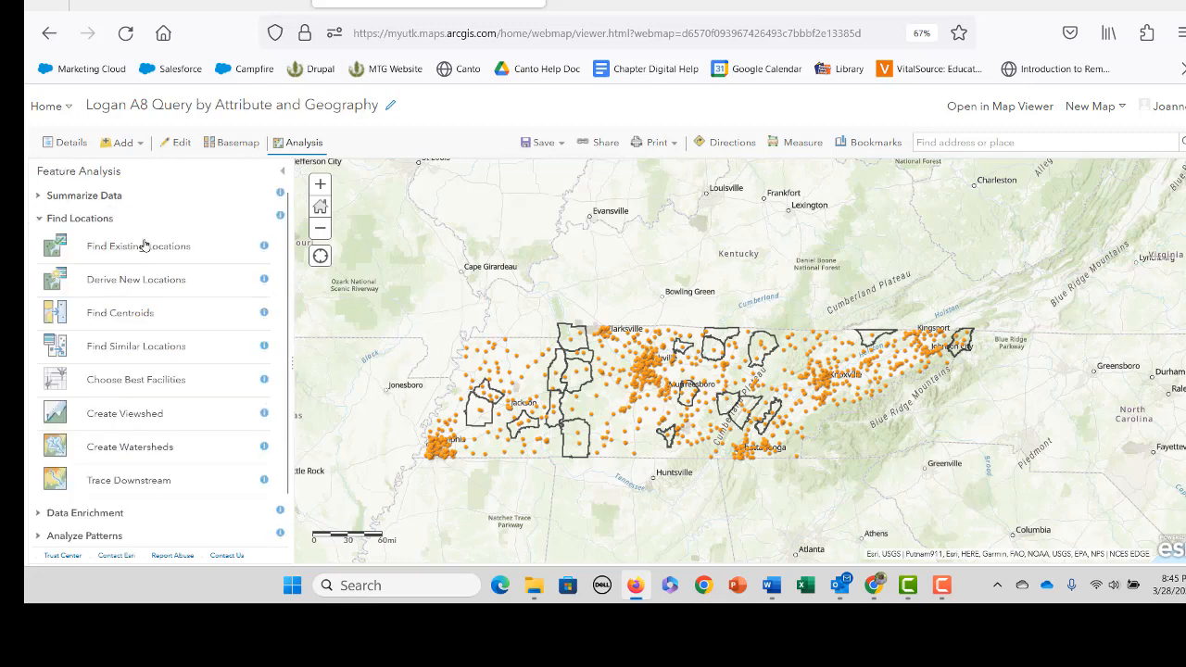
click(144, 247)
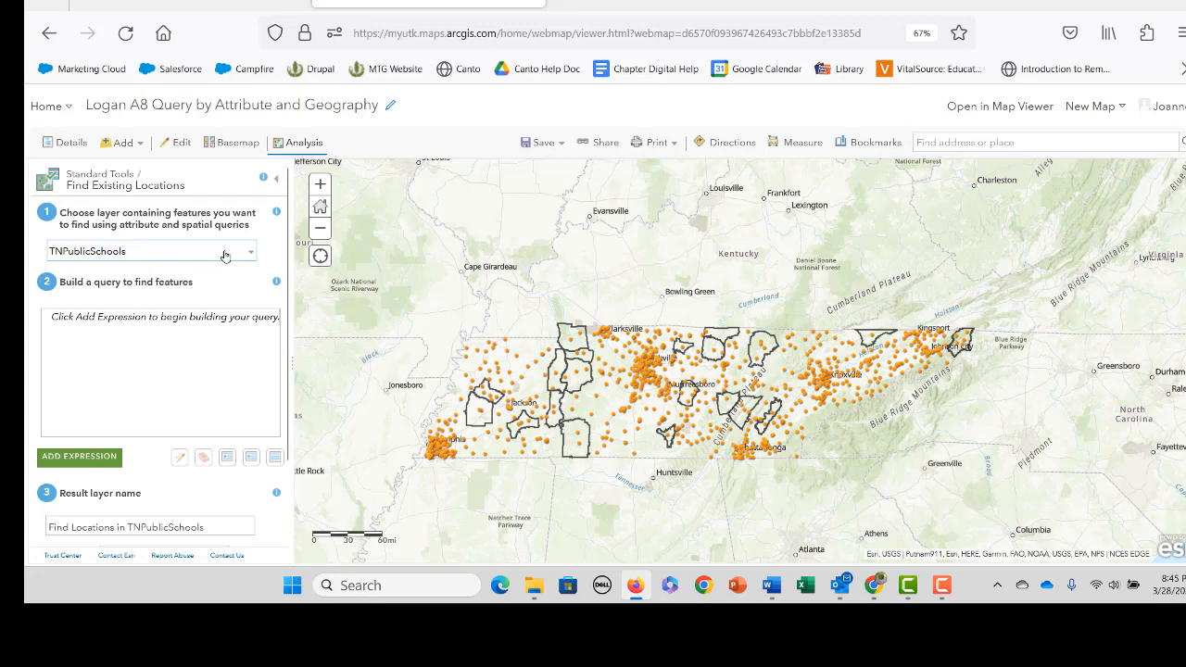
click(92, 455)
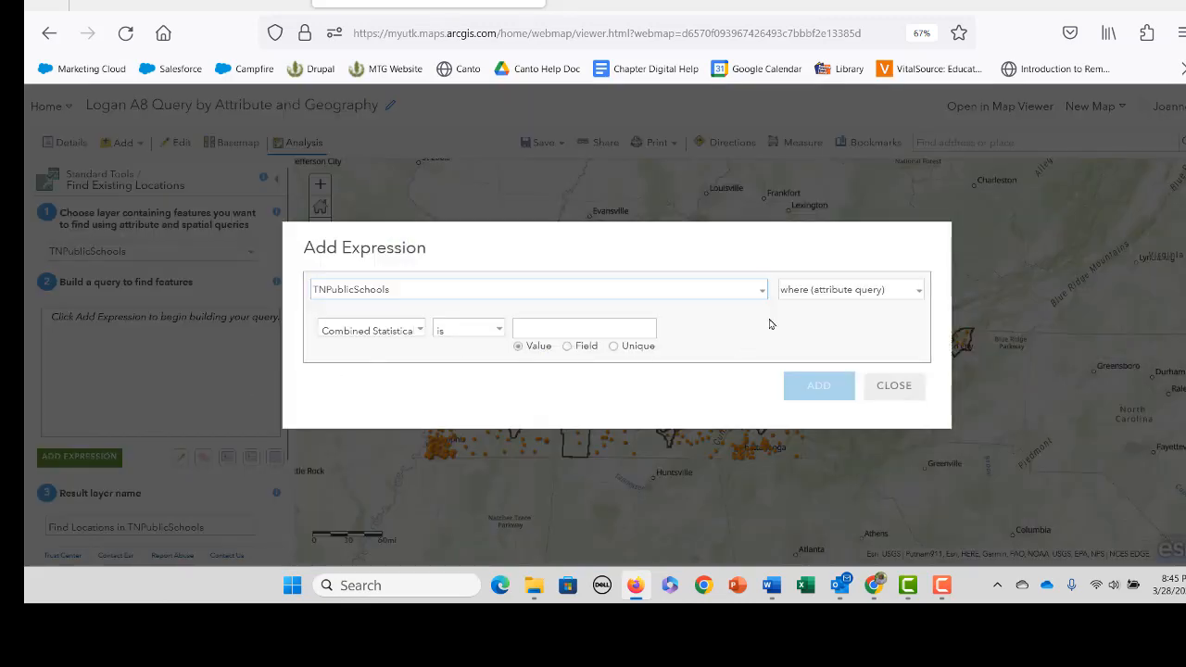
click(918, 291)
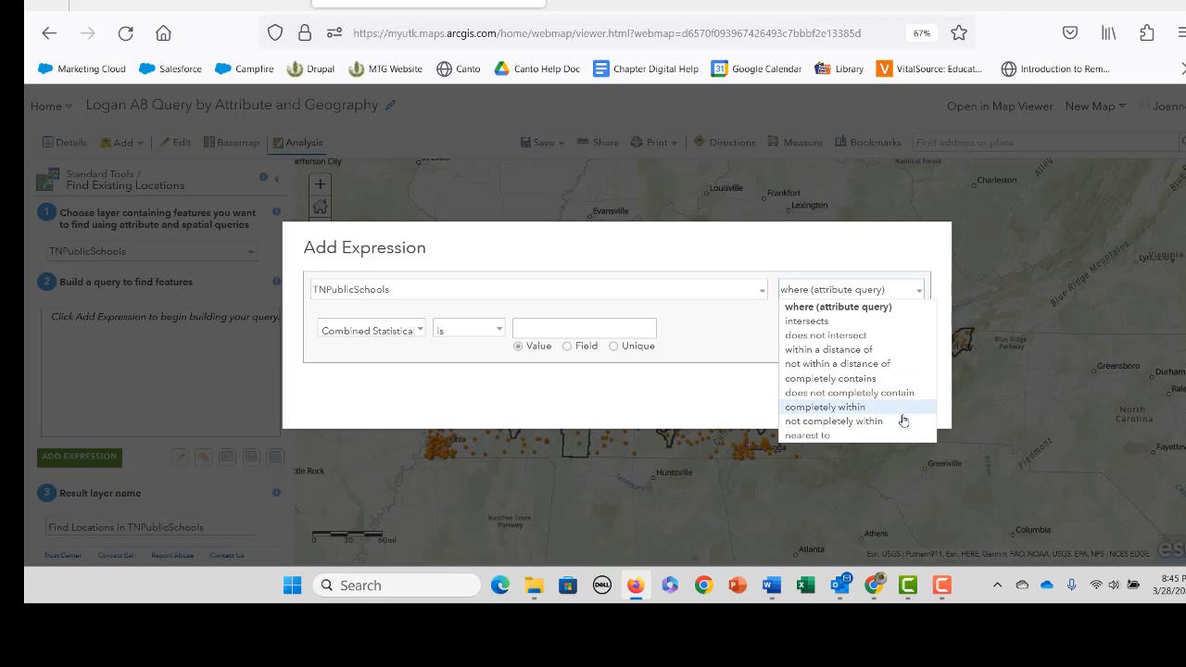
click(884, 323)
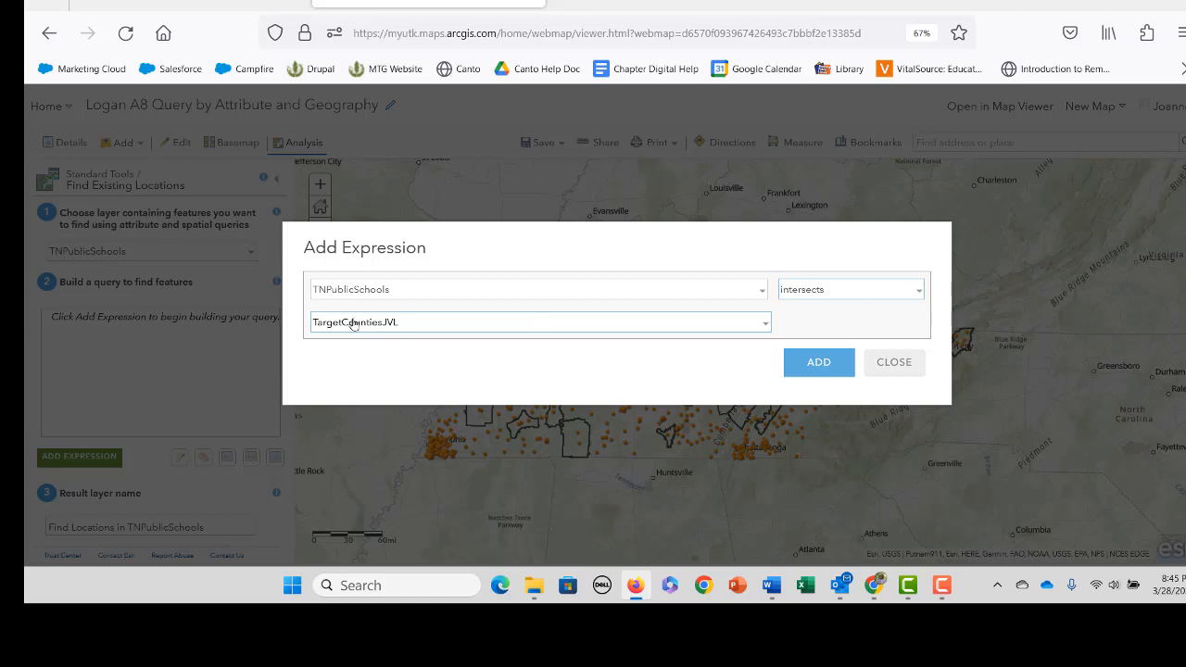
click(766, 325)
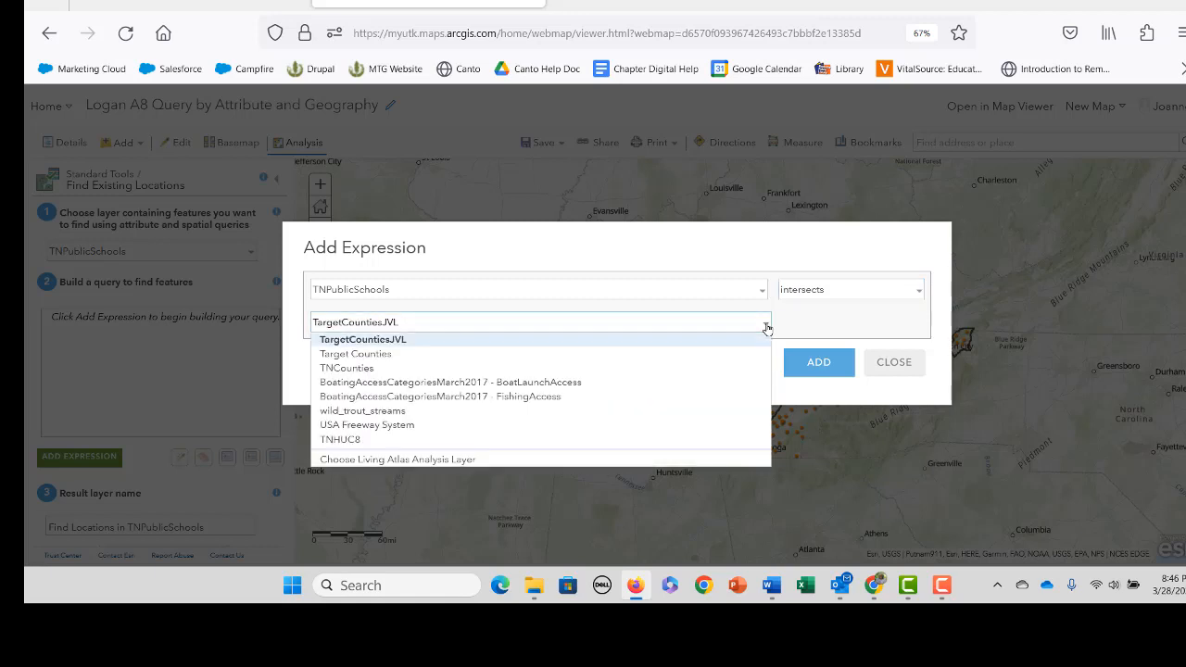
click(687, 358)
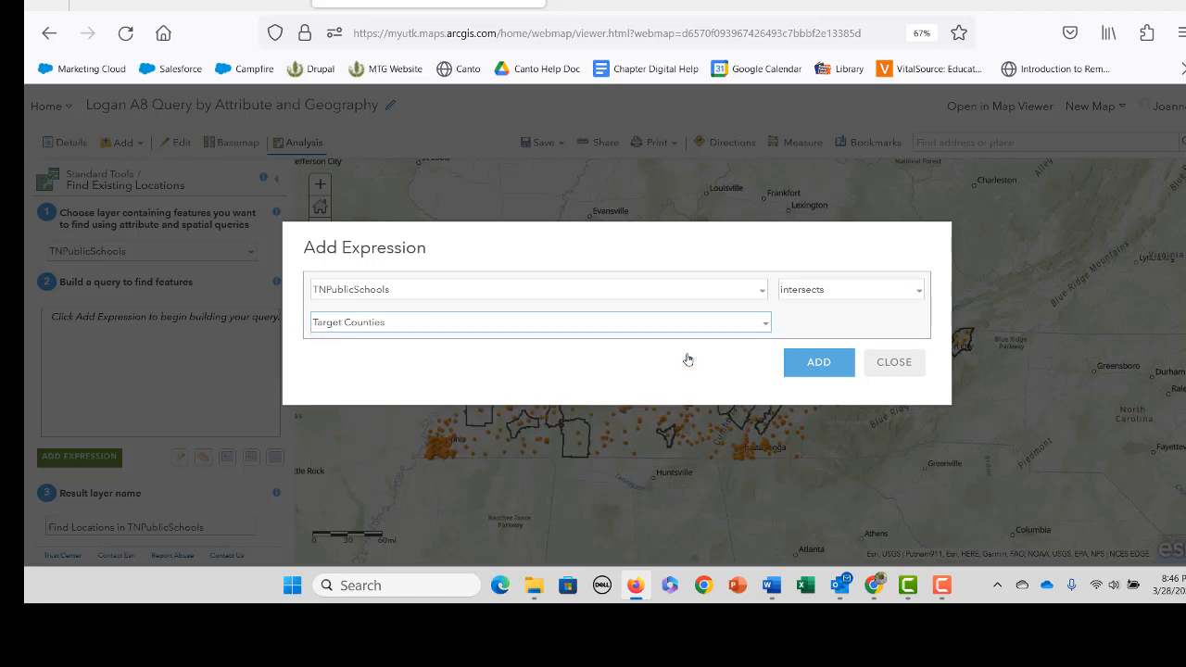
click(762, 325)
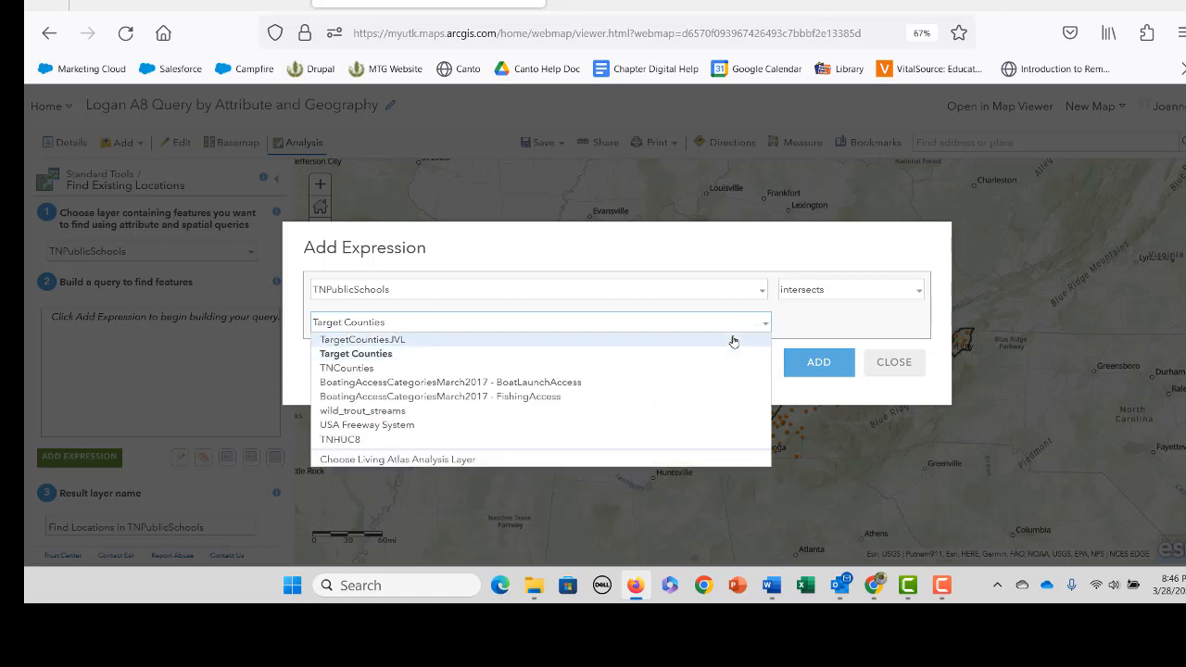
click(732, 340)
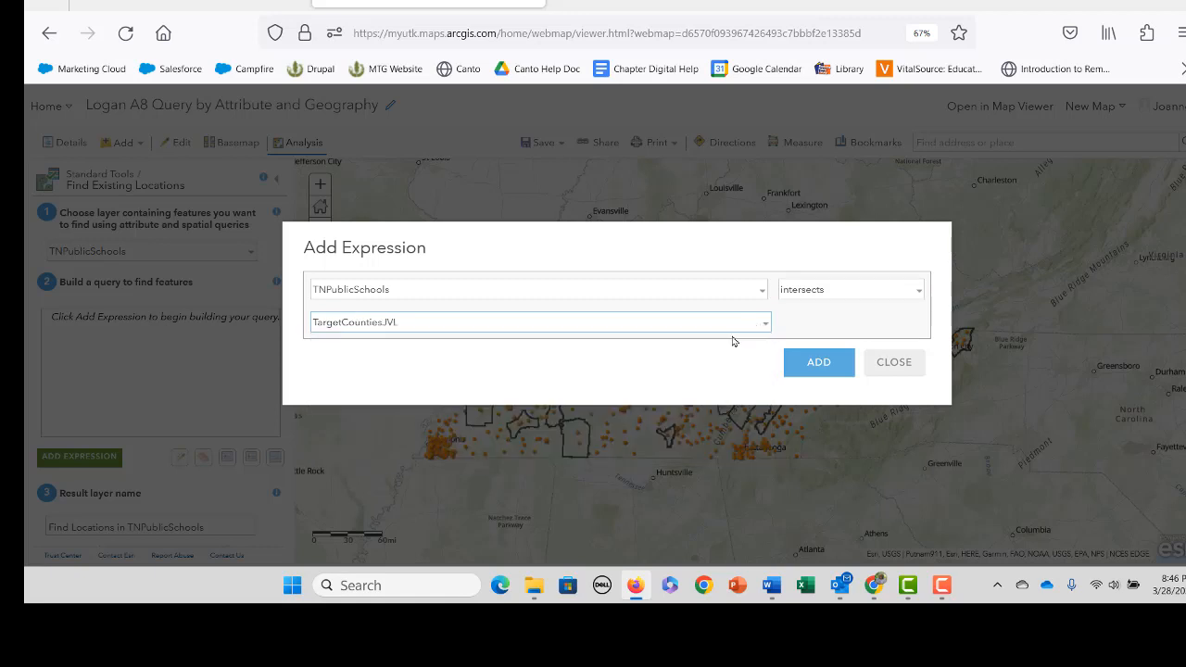
click(813, 363)
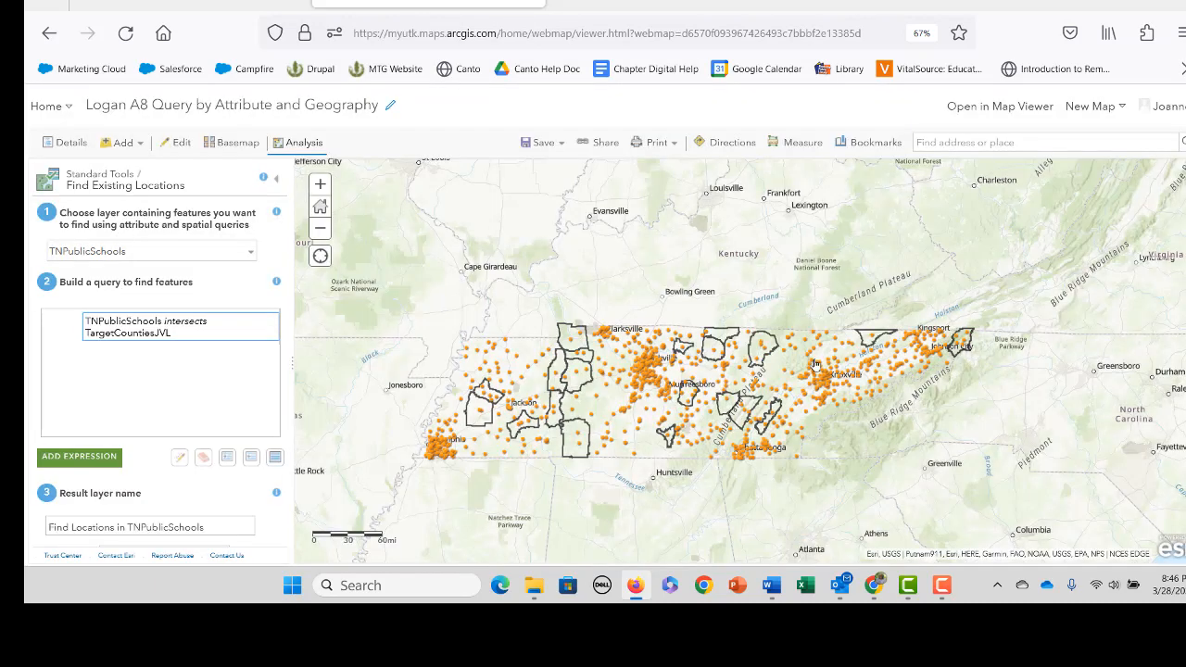
Name the result layer TargetElementarySchoolsIntersectJVL and run the analysis with the result saved in ESS326SPR23
drag(205, 526, 26, 530)
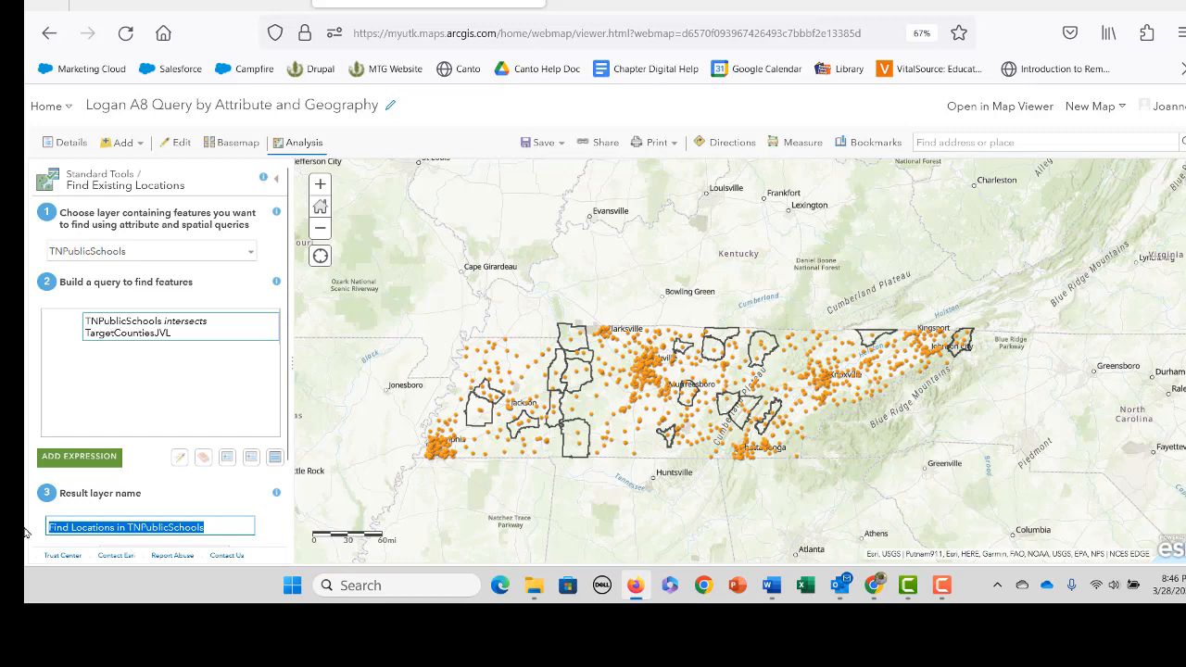
text(T)
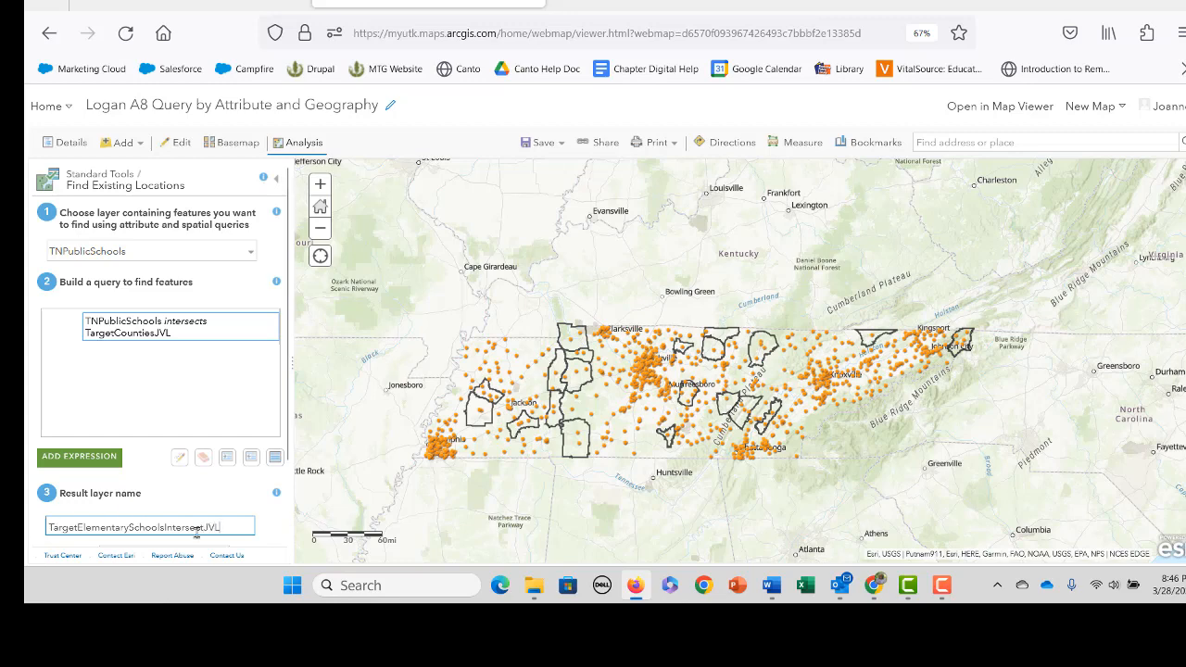
scroll(245, 515, down, 2)
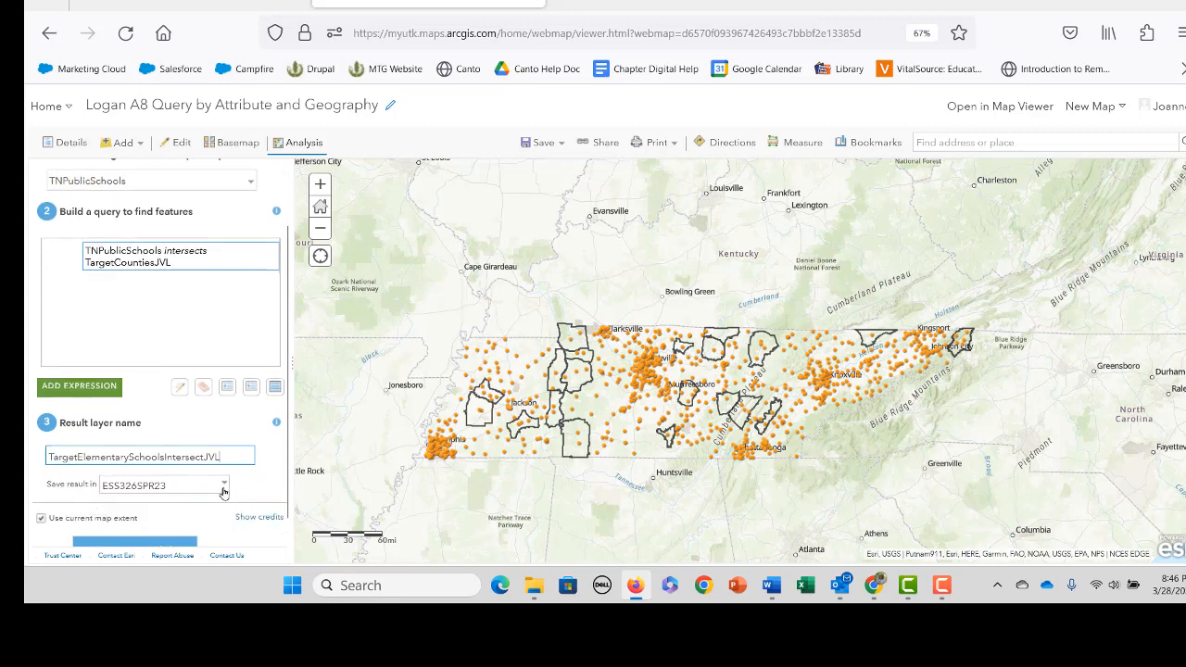
scroll(223, 492, down, 1)
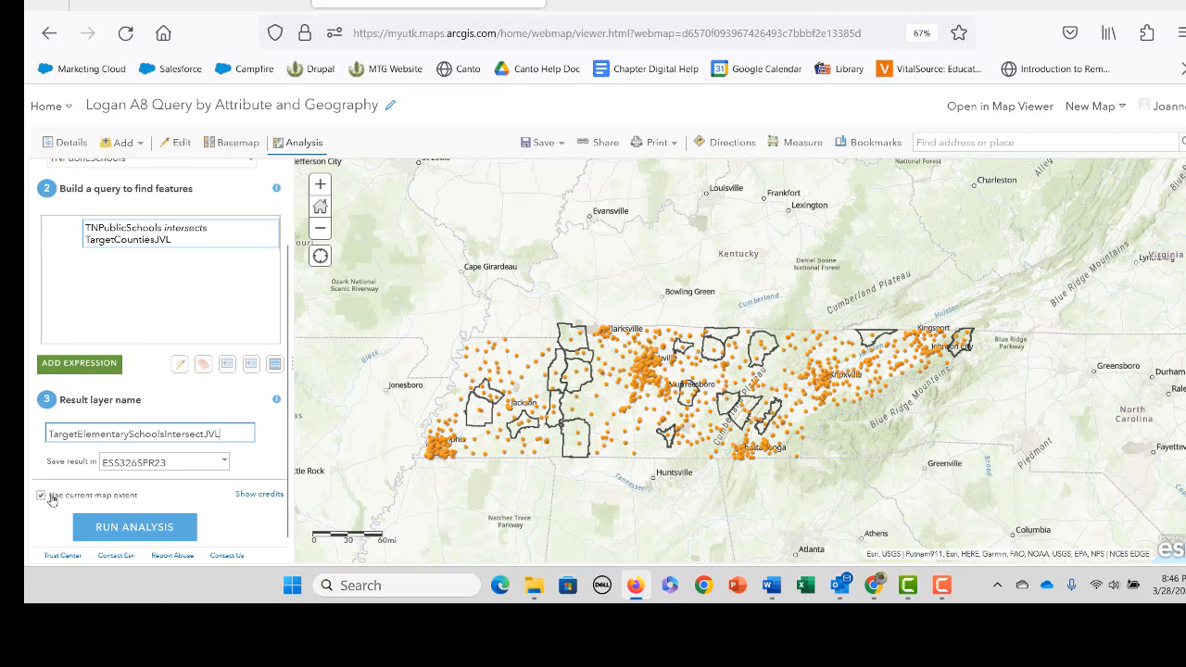
click(151, 529)
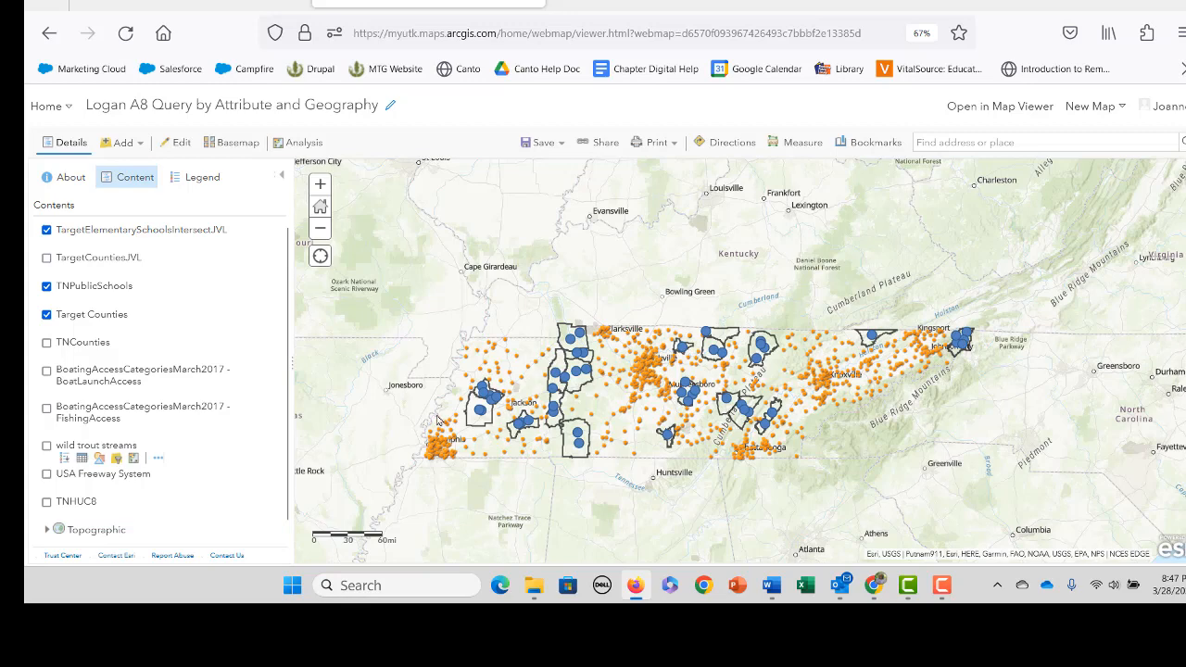
Turn off the TNPublicSchools layer and open the attribute table of TargetElementarySchoolsIntersectJVL
click(47, 286)
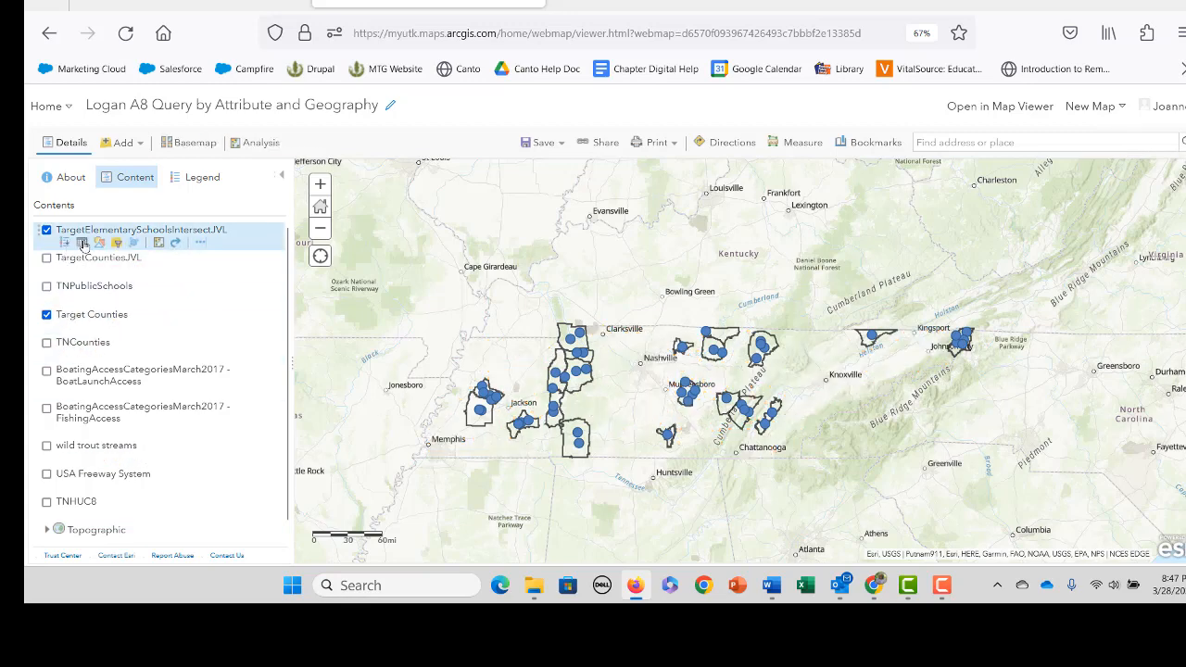
click(82, 243)
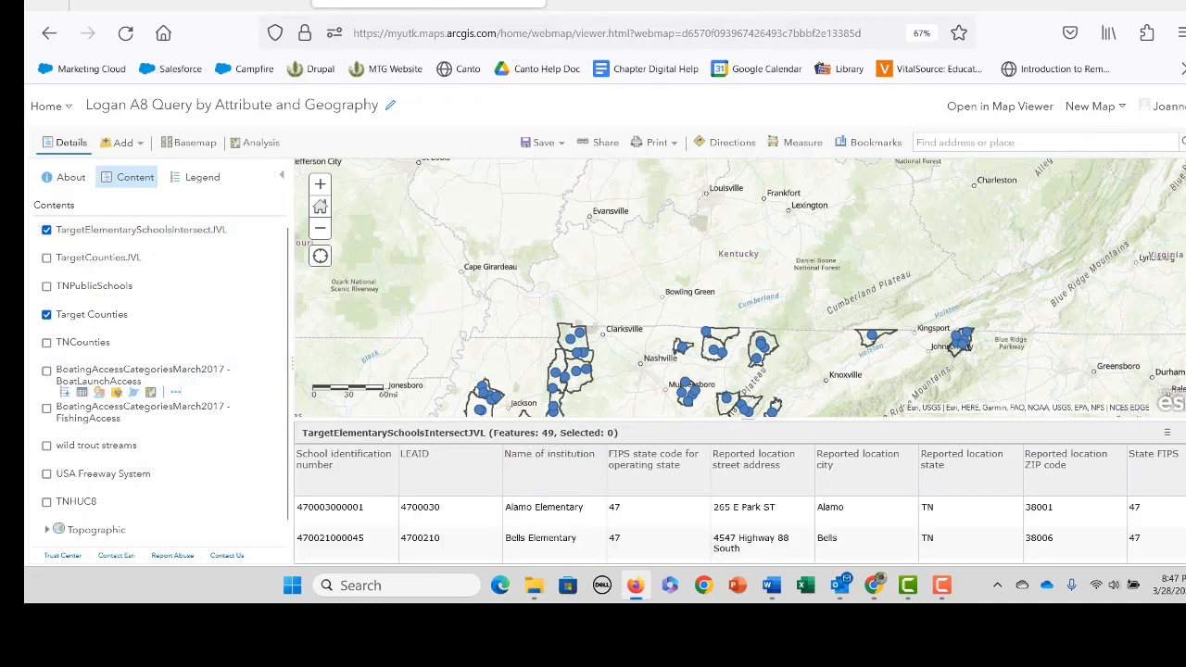
Close the attribute table, hide TargetElementarySchoolsIntersectJVL, and open Find Existing Locations for the TNPublicSchools layer
click(1184, 432)
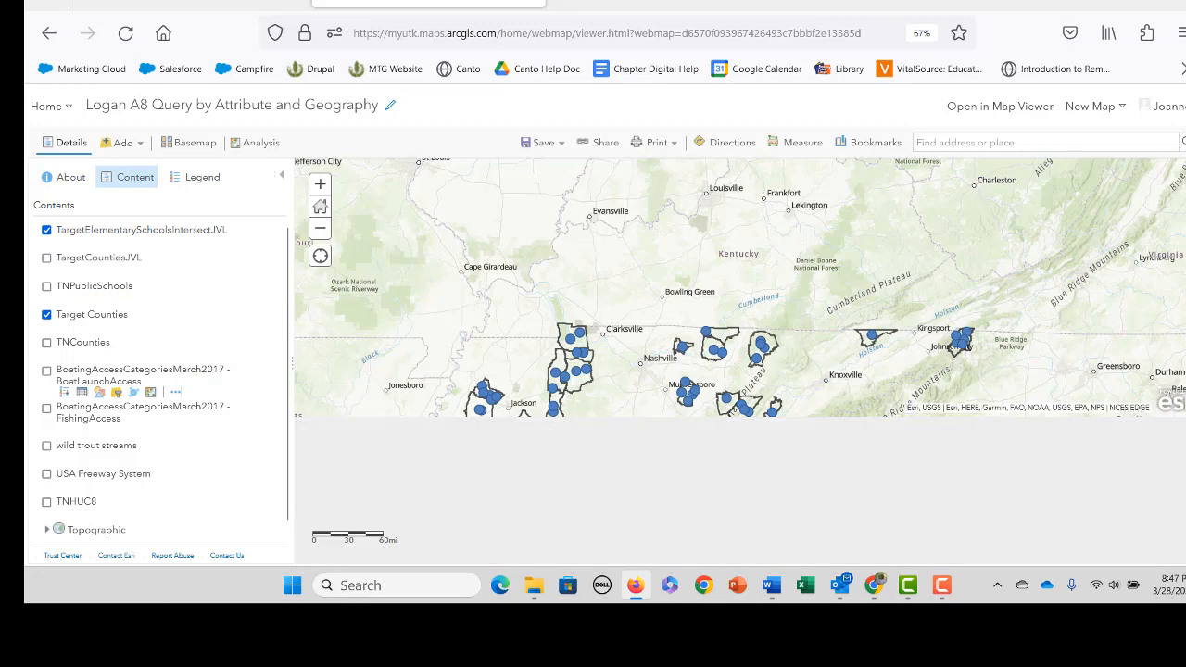
click(47, 231)
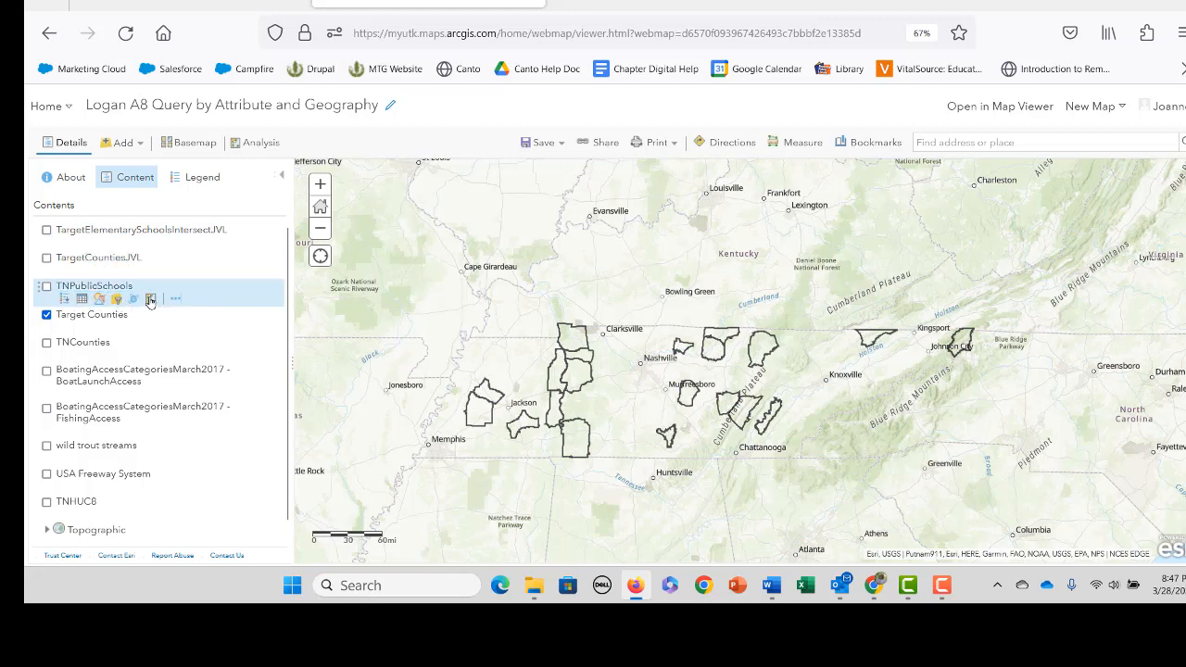
click(150, 298)
click(111, 208)
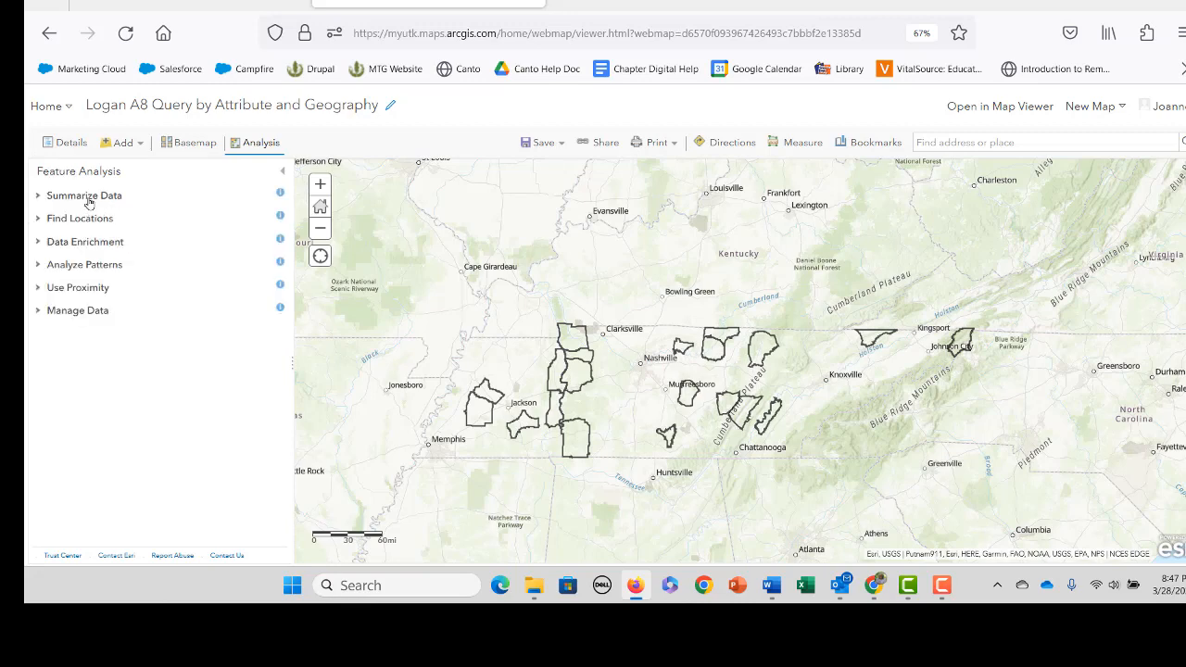
click(84, 218)
click(117, 244)
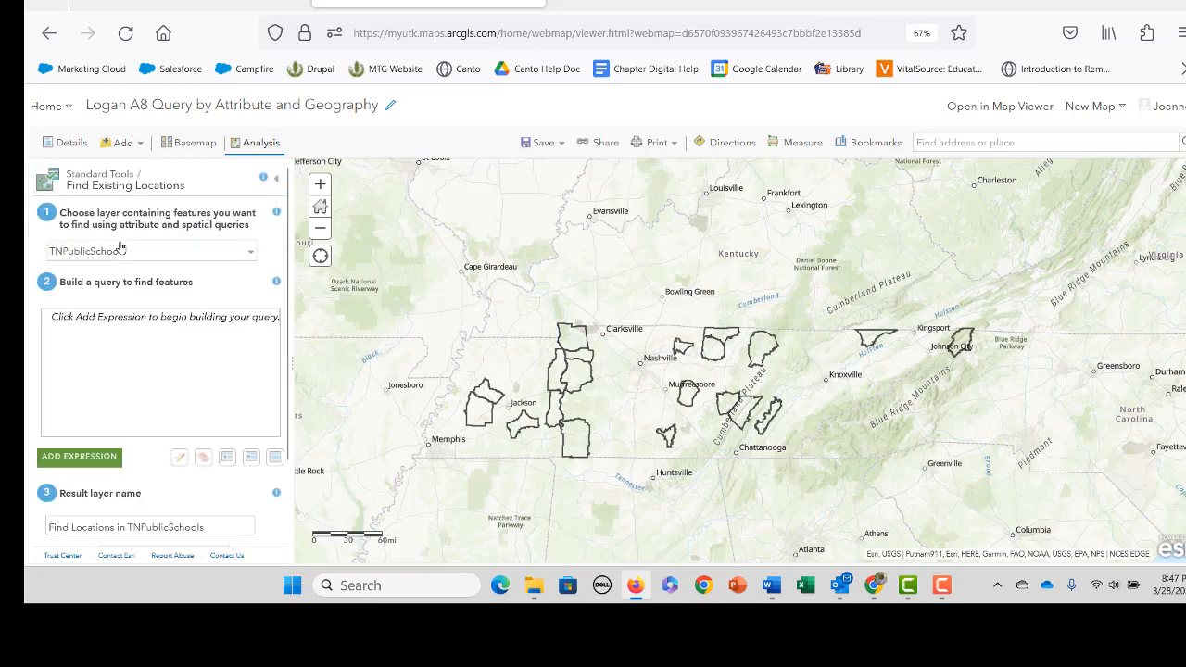
Add the query expression TNPublicSchools completely within Target Counties
click(89, 459)
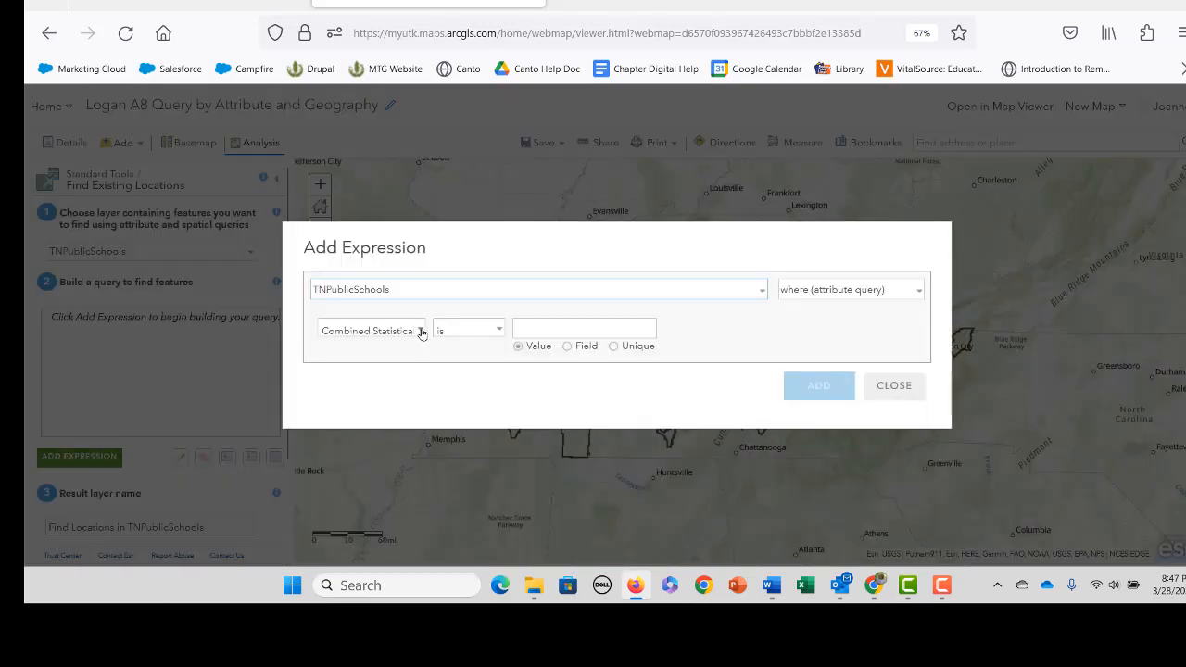
click(815, 290)
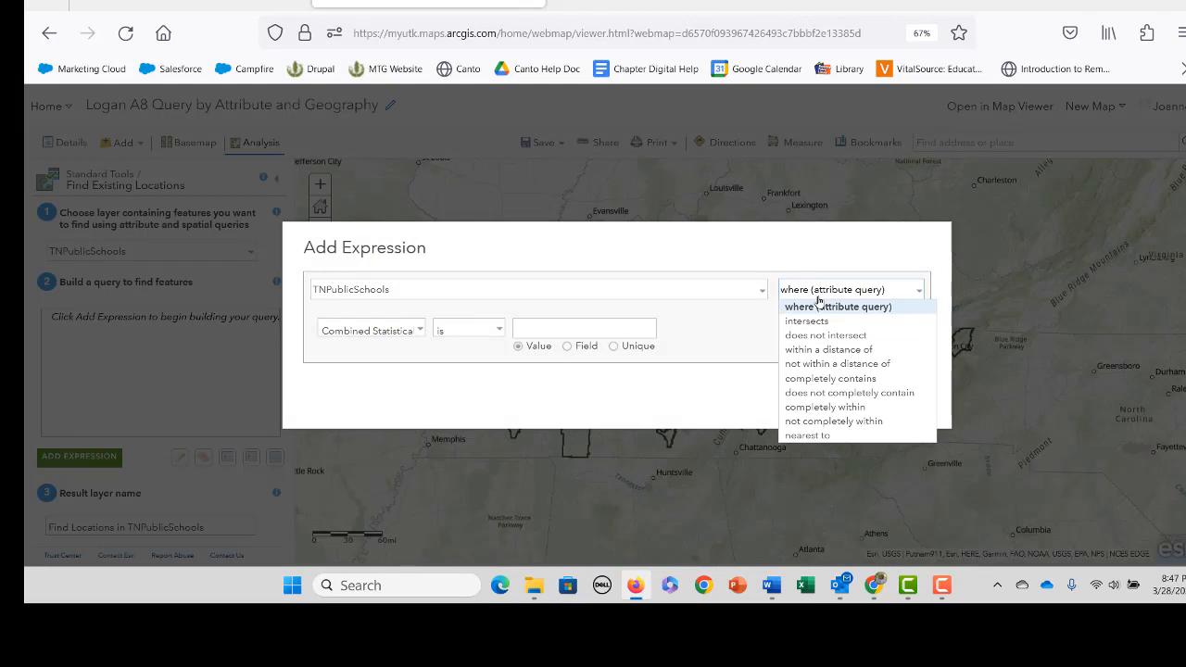
click(846, 408)
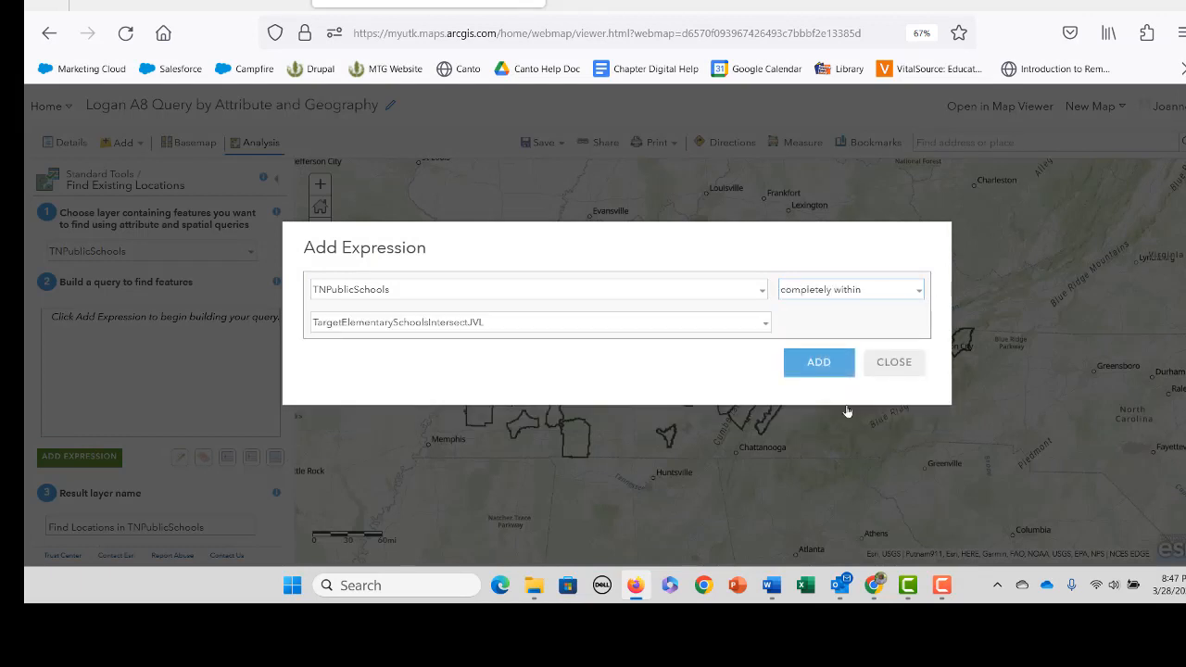
click(763, 326)
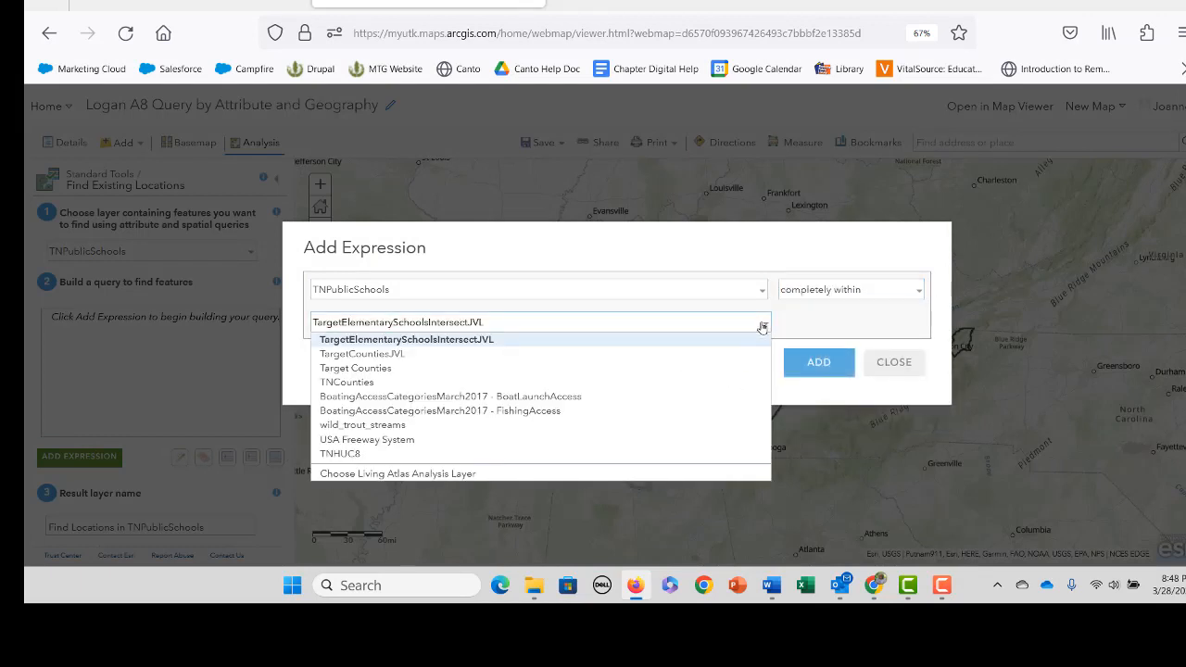
click(711, 370)
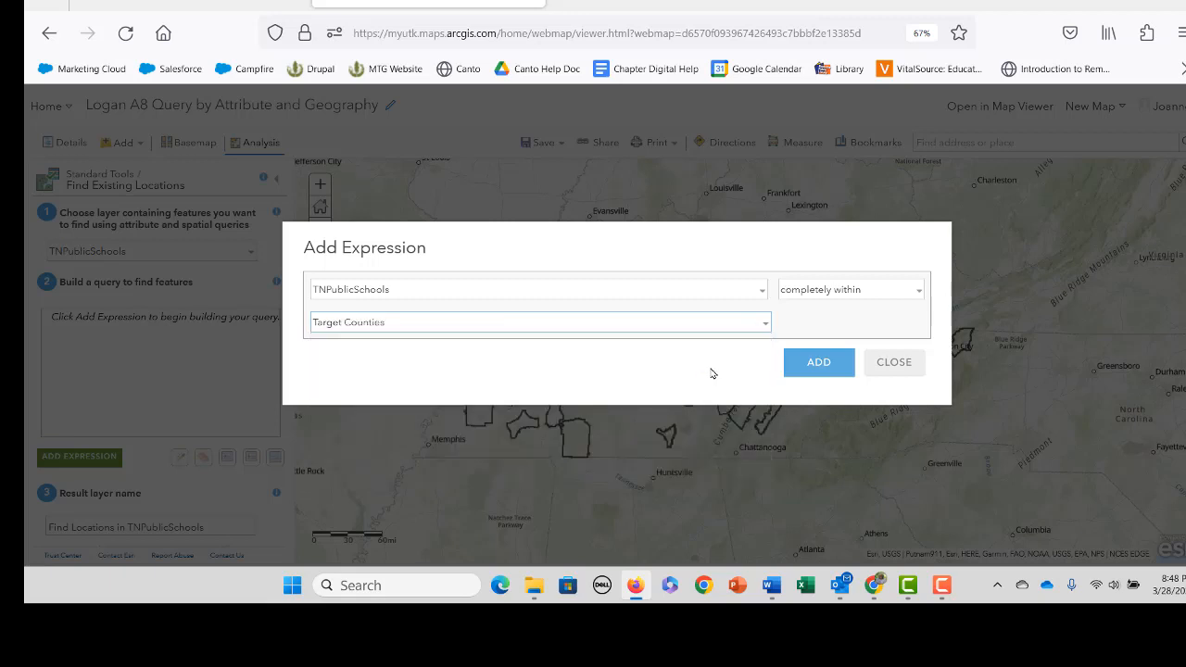
click(818, 364)
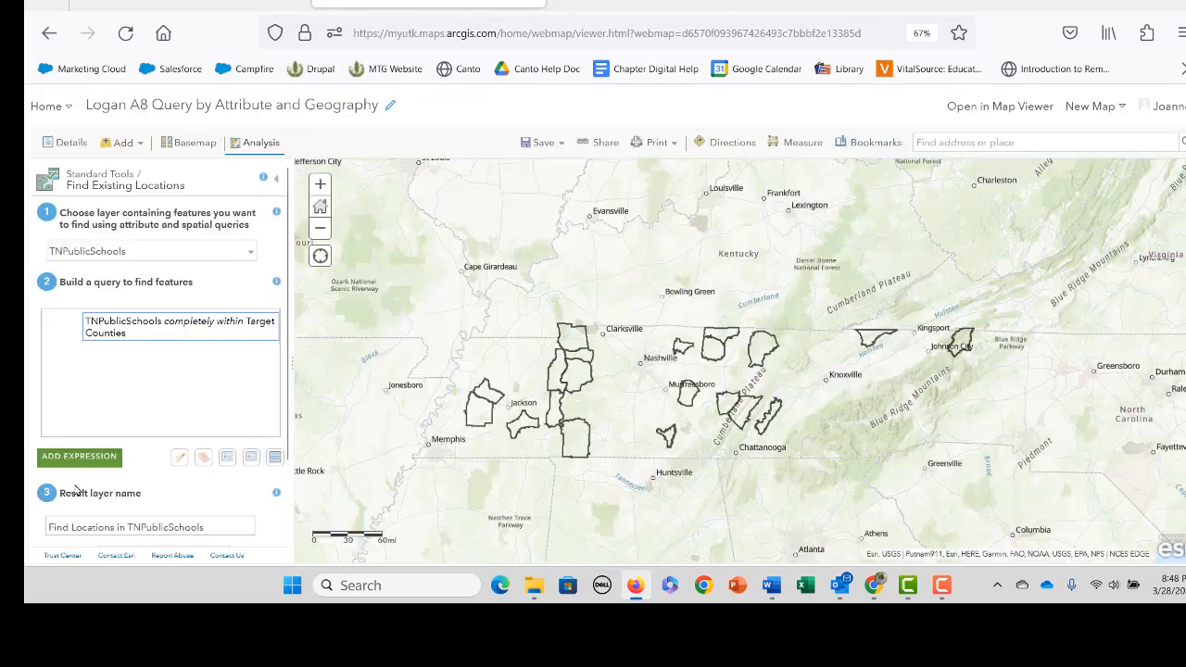
Name the result layer TrgetElementarySchoolsCompletelyWithinJVL and run the analysis with the result saved in ESS326SPR23
scroll(159, 497, down, 2)
click(166, 428)
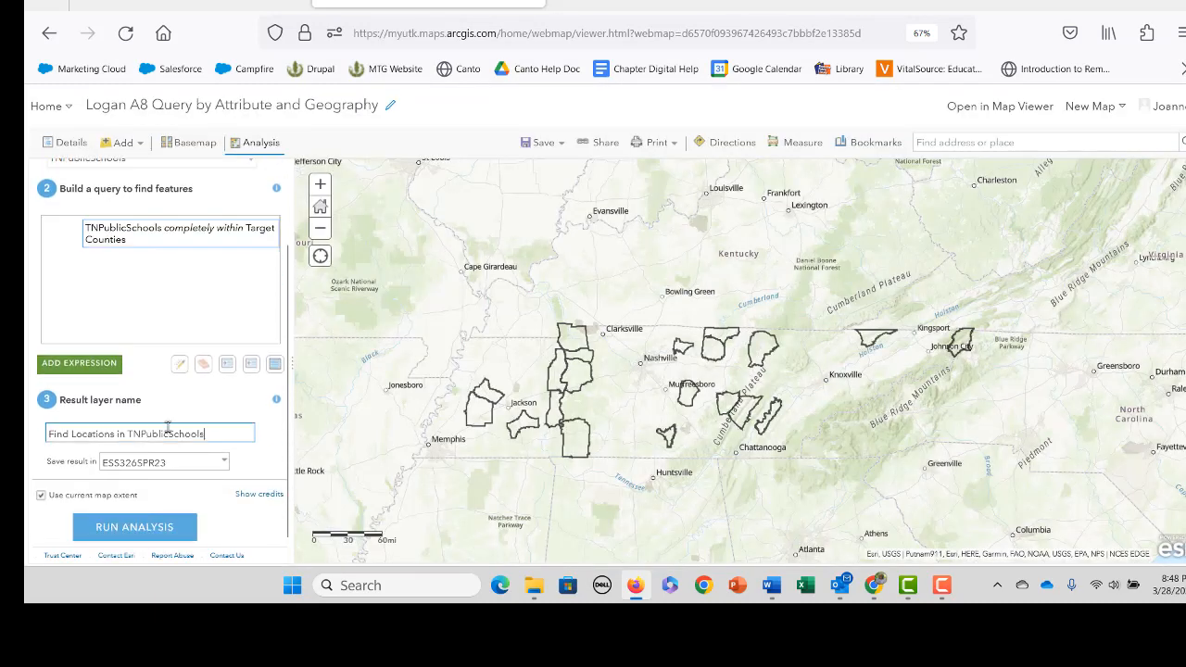
drag(168, 427, 30, 405)
text(Trg)
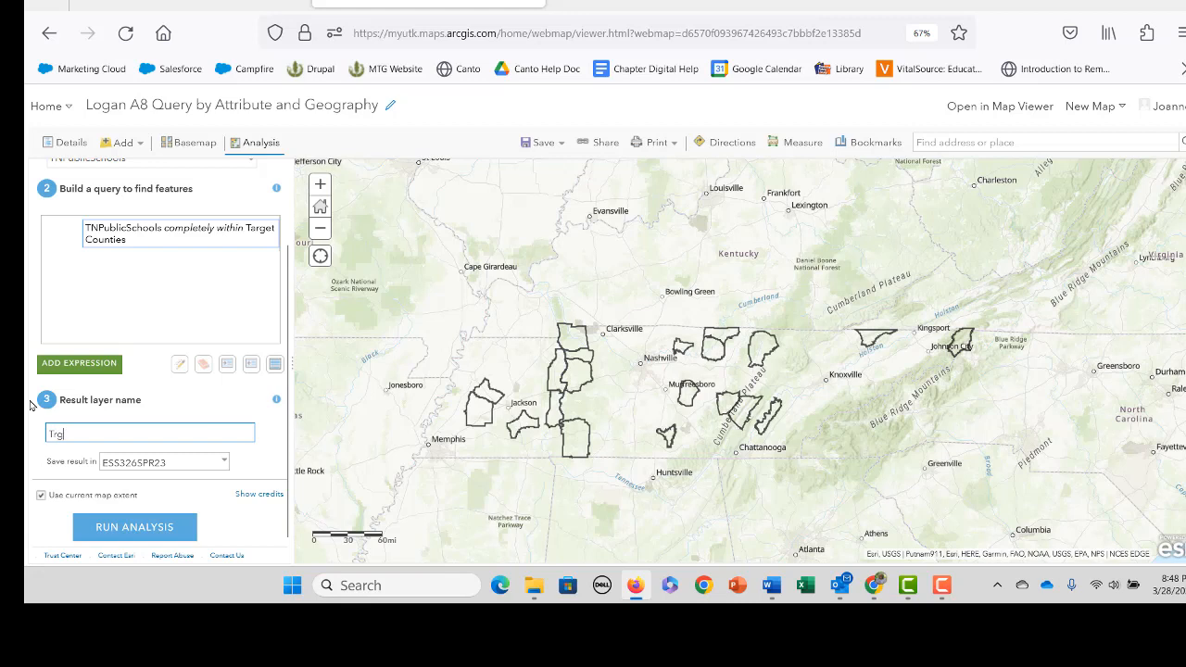
text(etElementarySchoolsCompletelyWithin)
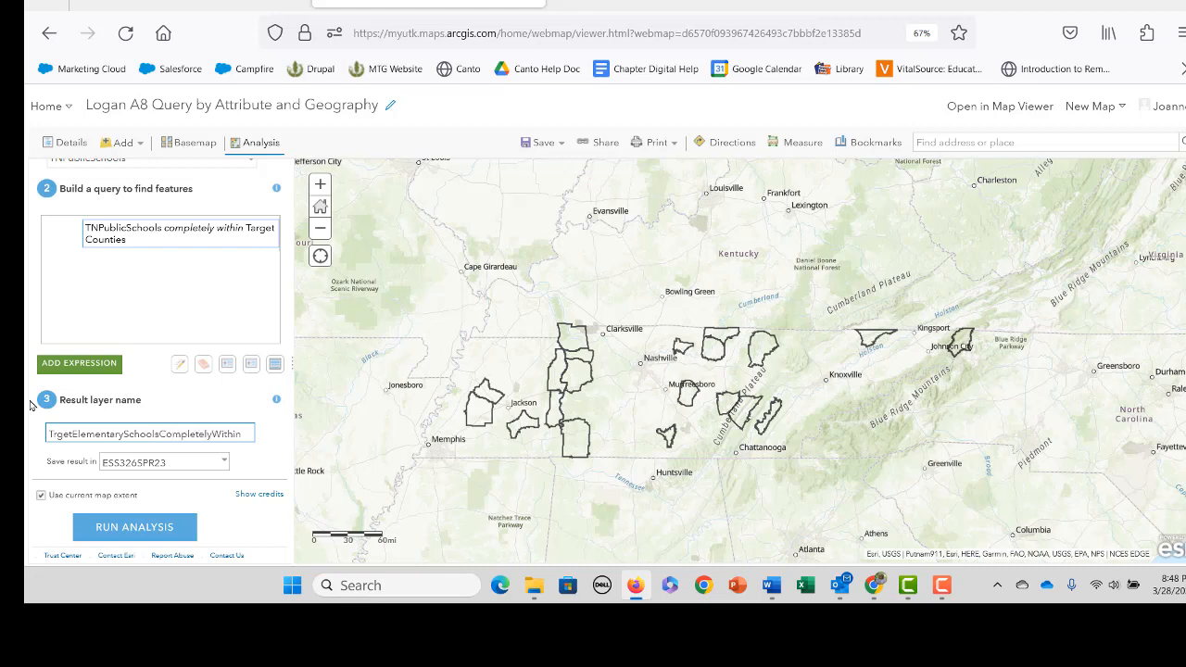
text(L)
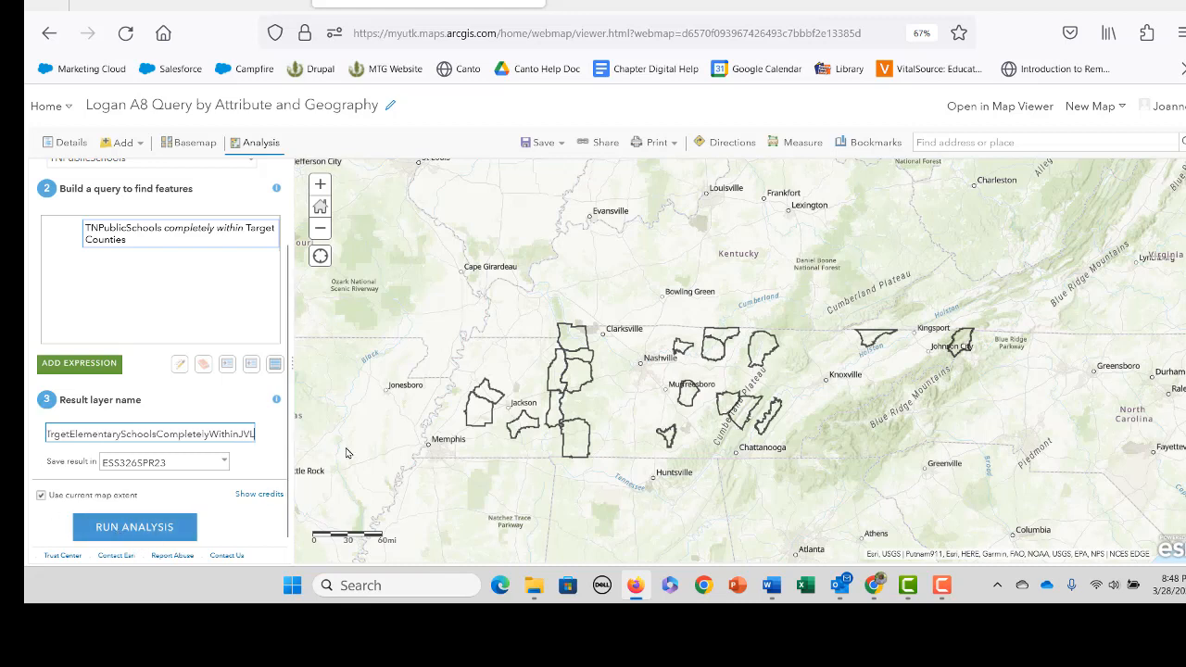
click(155, 528)
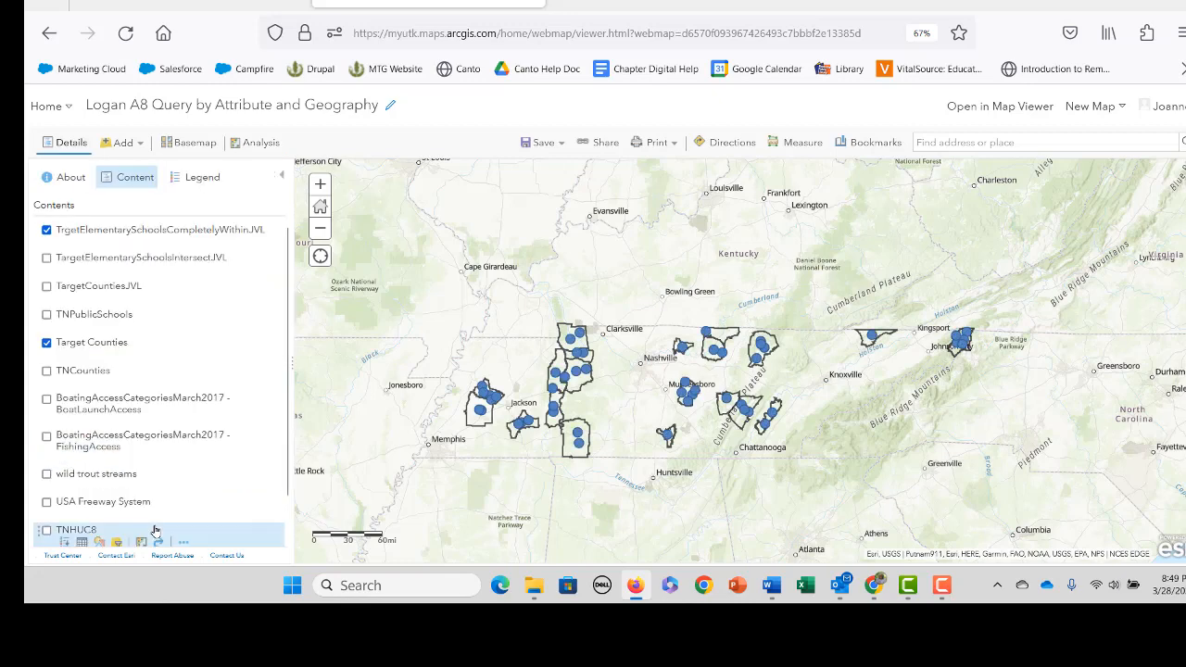
Show TargetElementarySchoolsIntersectJVL again for comparison and check the attribute table of TrgetElementarySchoolsCompletelyWithinJVL
mouse_move(67, 242)
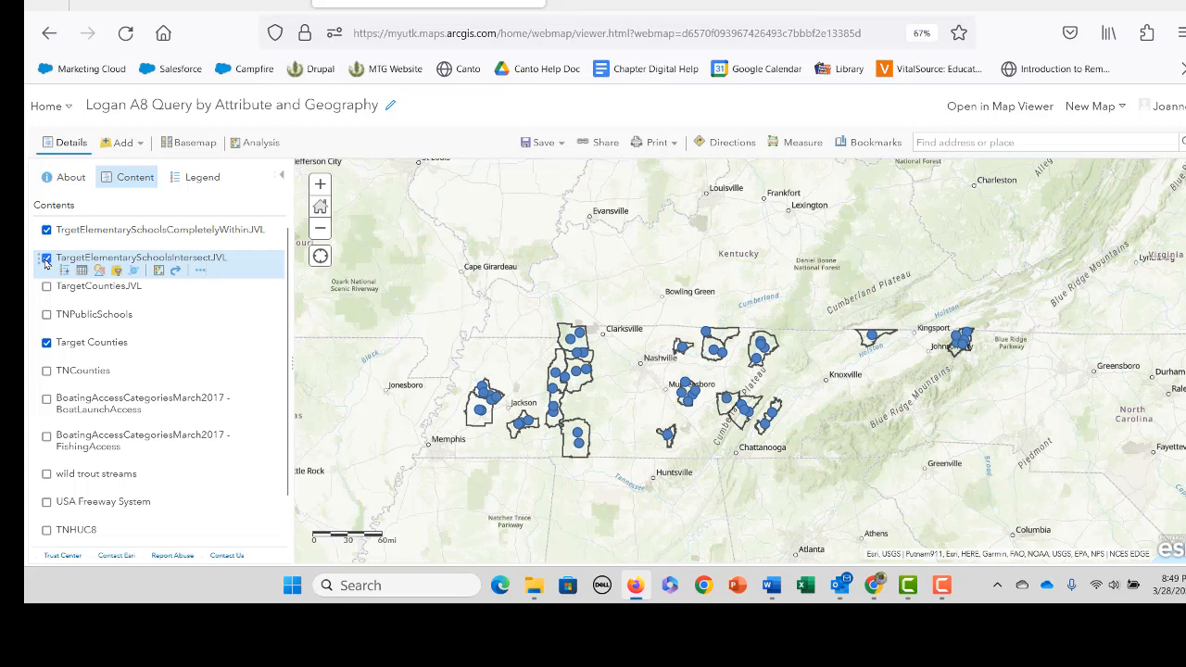
click(45, 260)
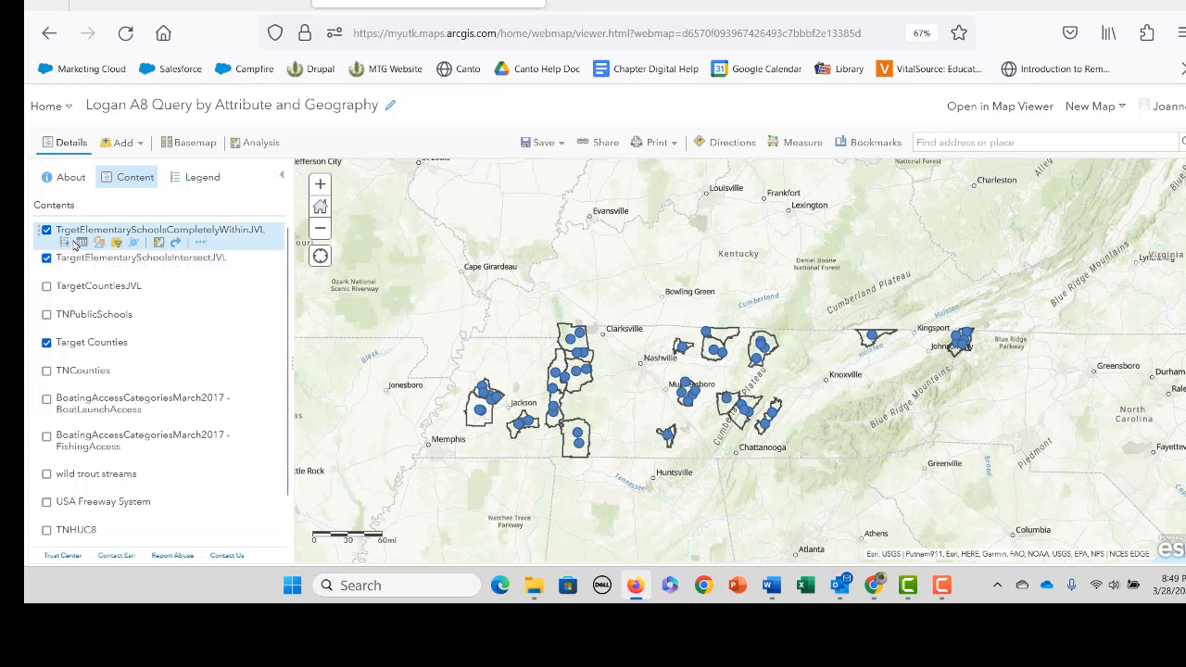
click(82, 243)
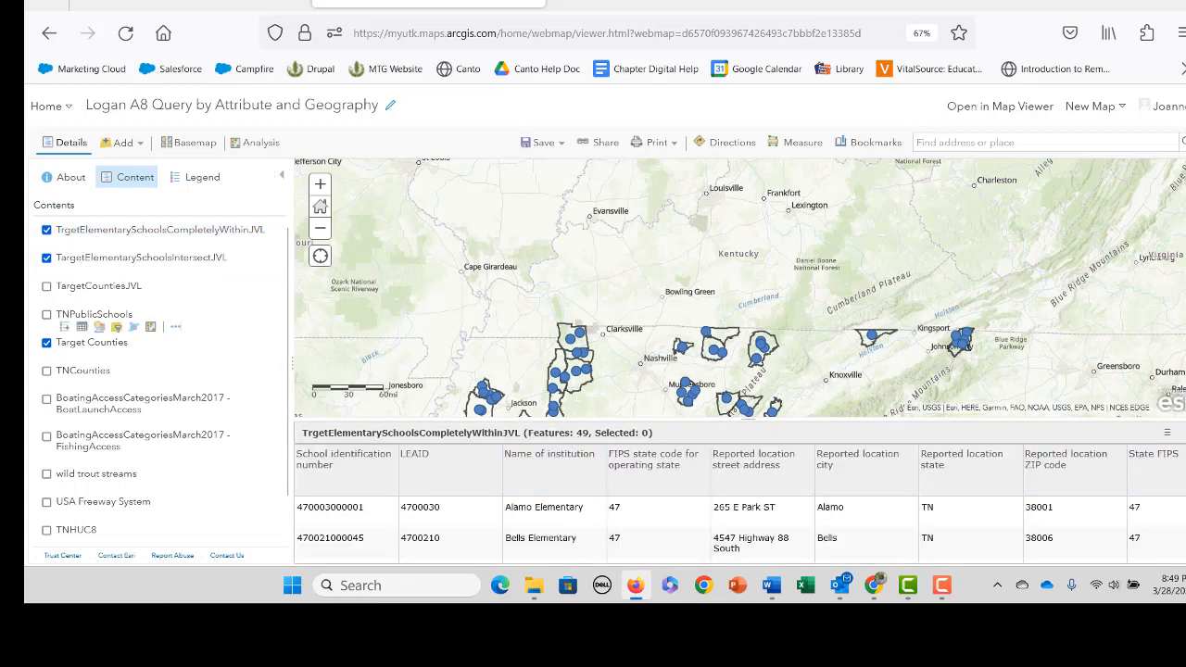
click(1184, 433)
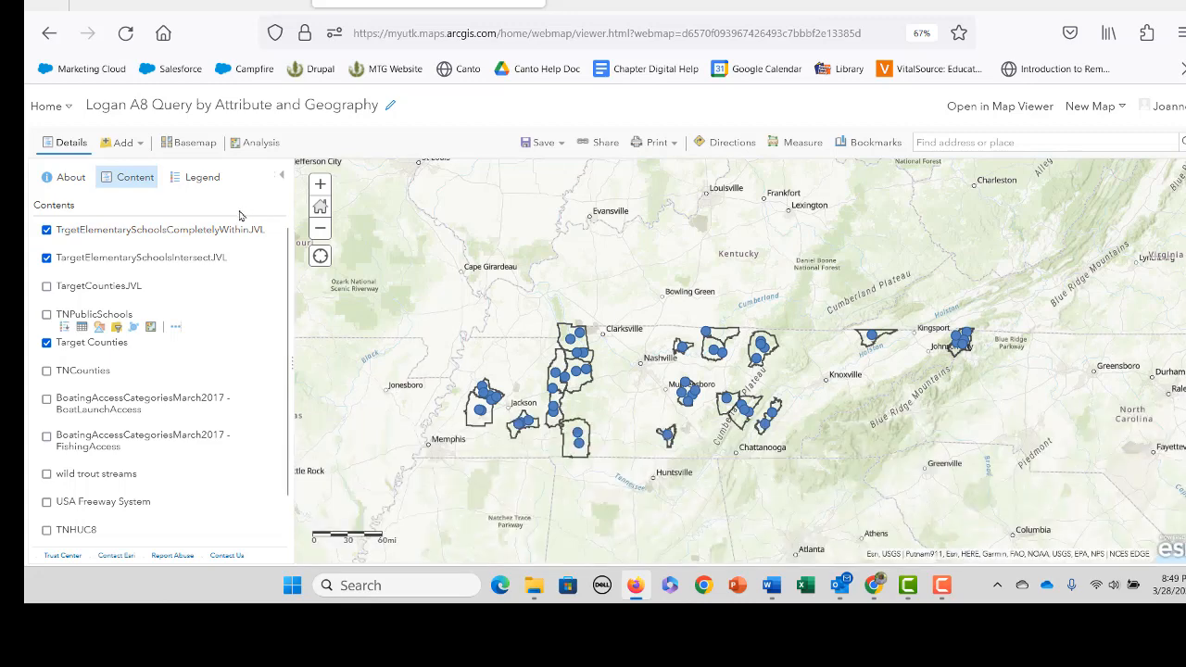
Remove the TrgetElementarySchoolsCompletelyWithinJVL layer from the map
click(202, 242)
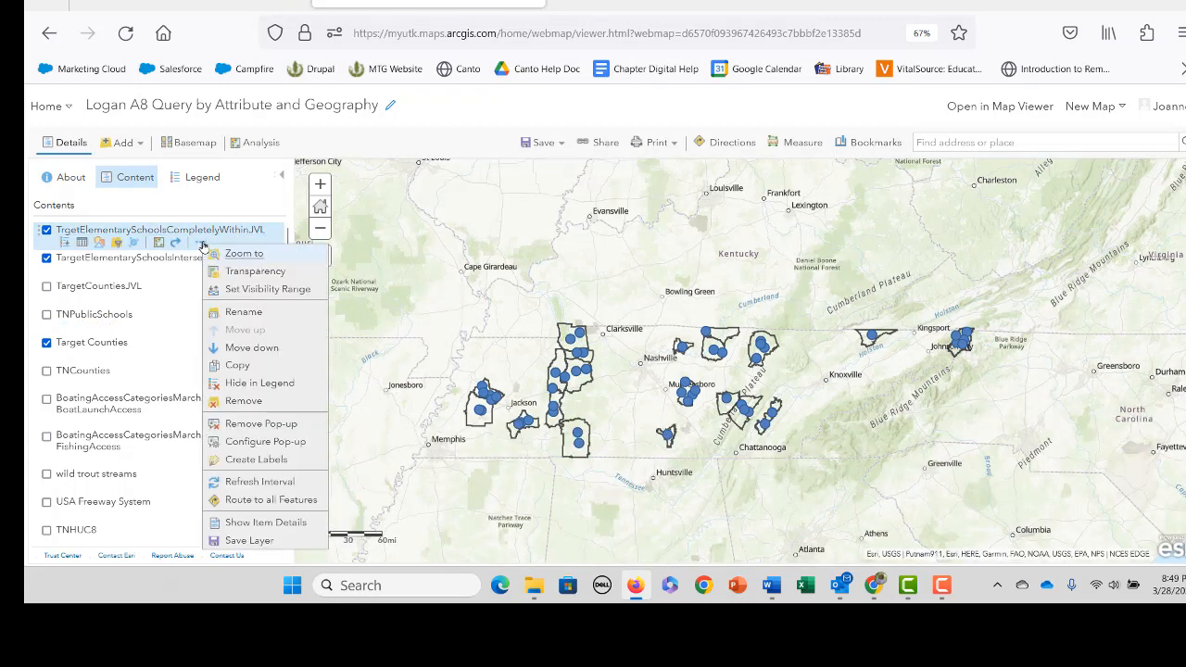
click(244, 401)
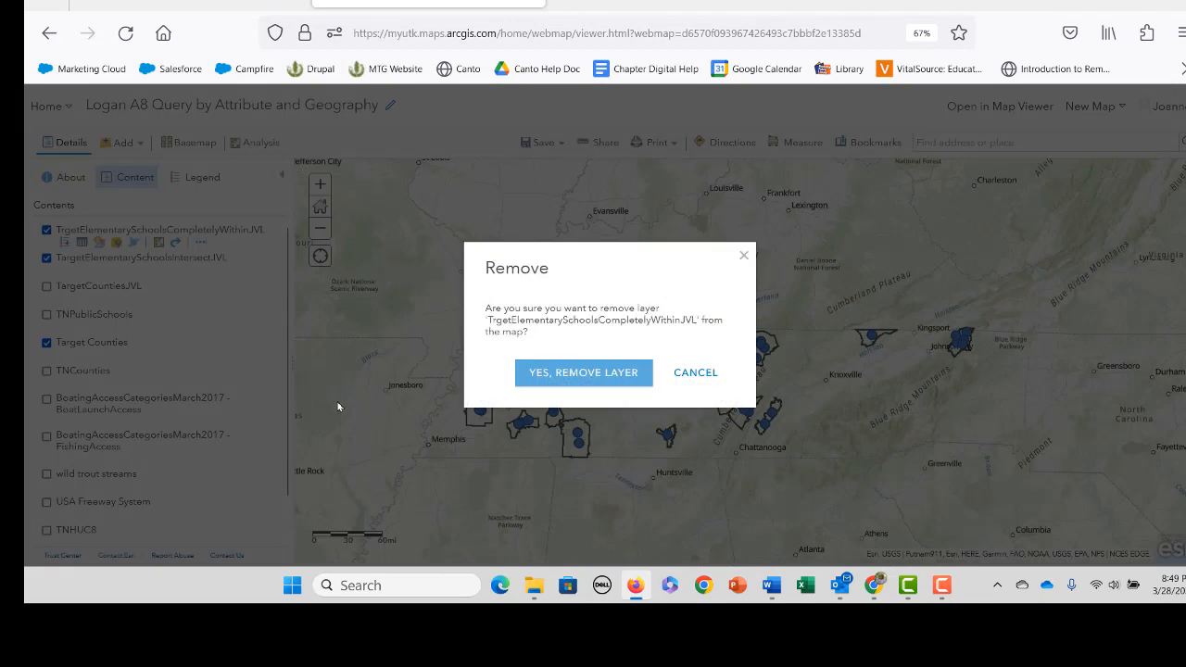
click(559, 374)
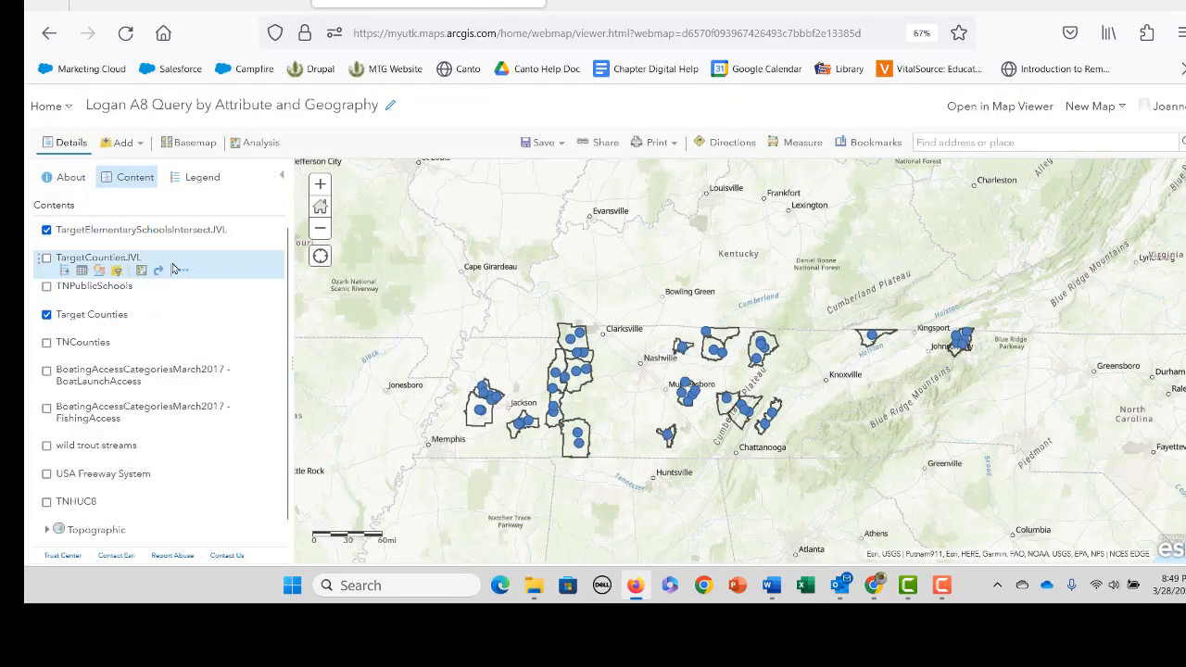
Rename the TargetElementarySchoolsIntersectJVL layer as Target Elementary Schools
click(201, 243)
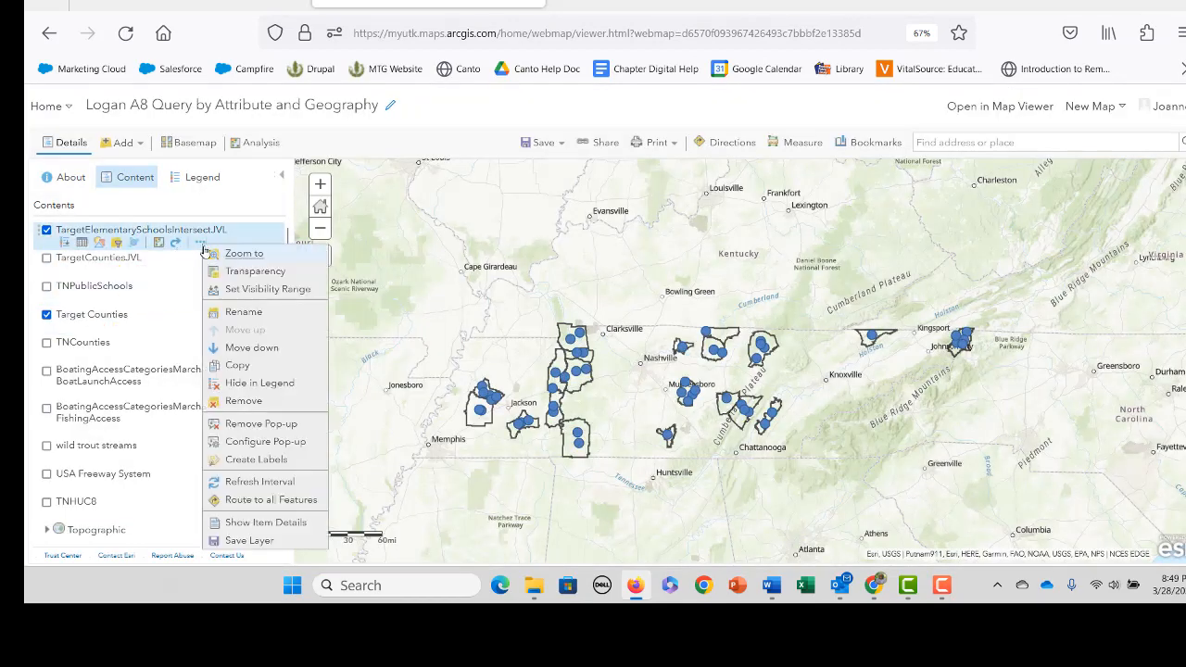
click(243, 315)
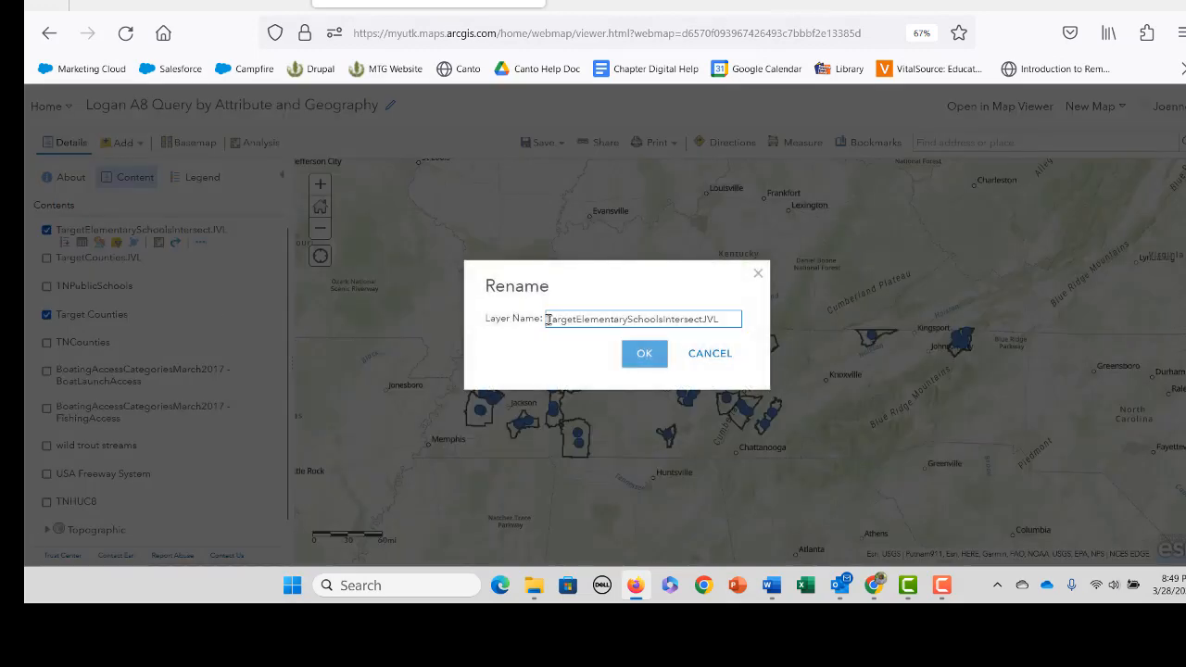
drag(547, 319, 781, 308)
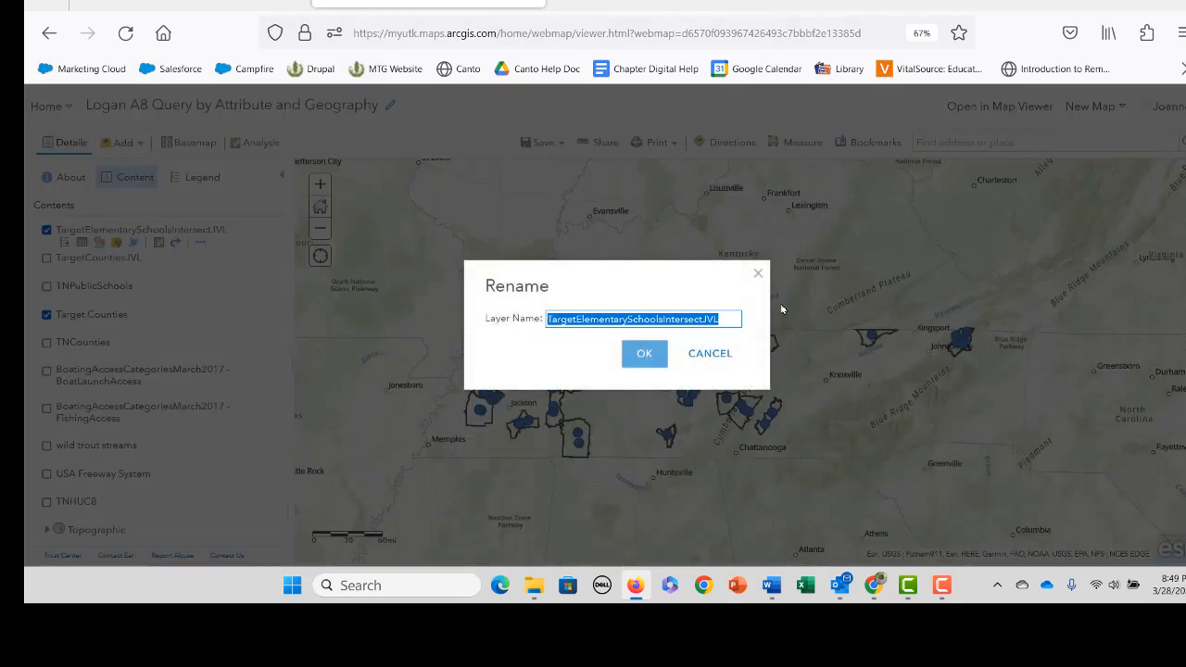
text(Target Elementar)
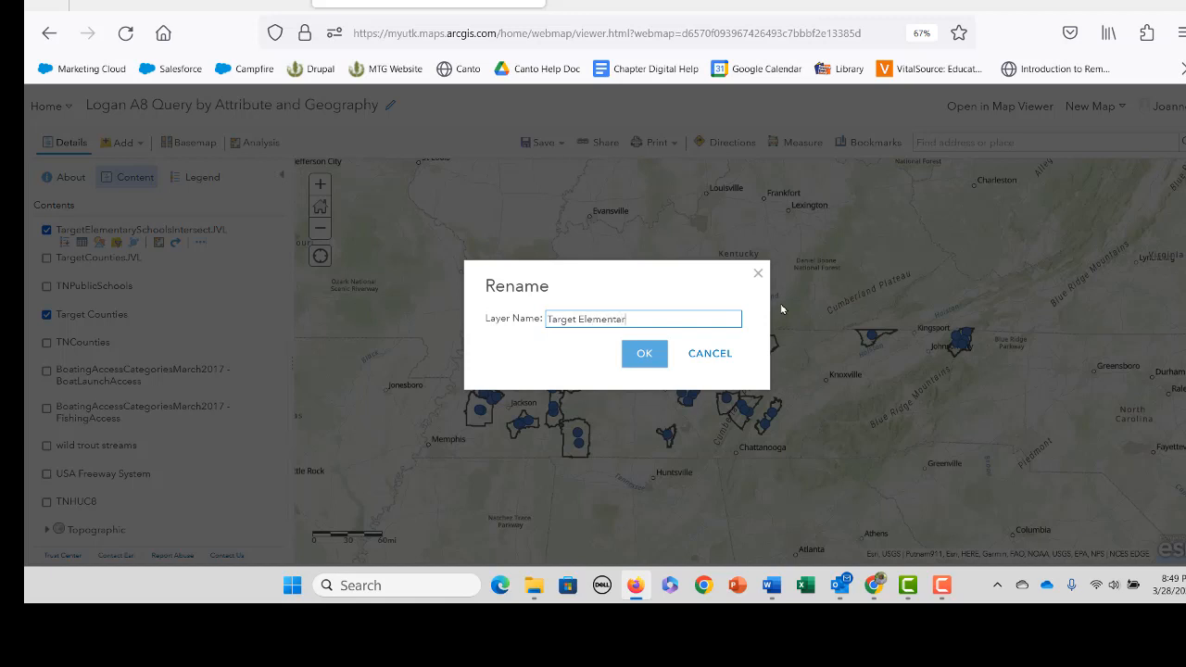
text(y Schools)
click(646, 358)
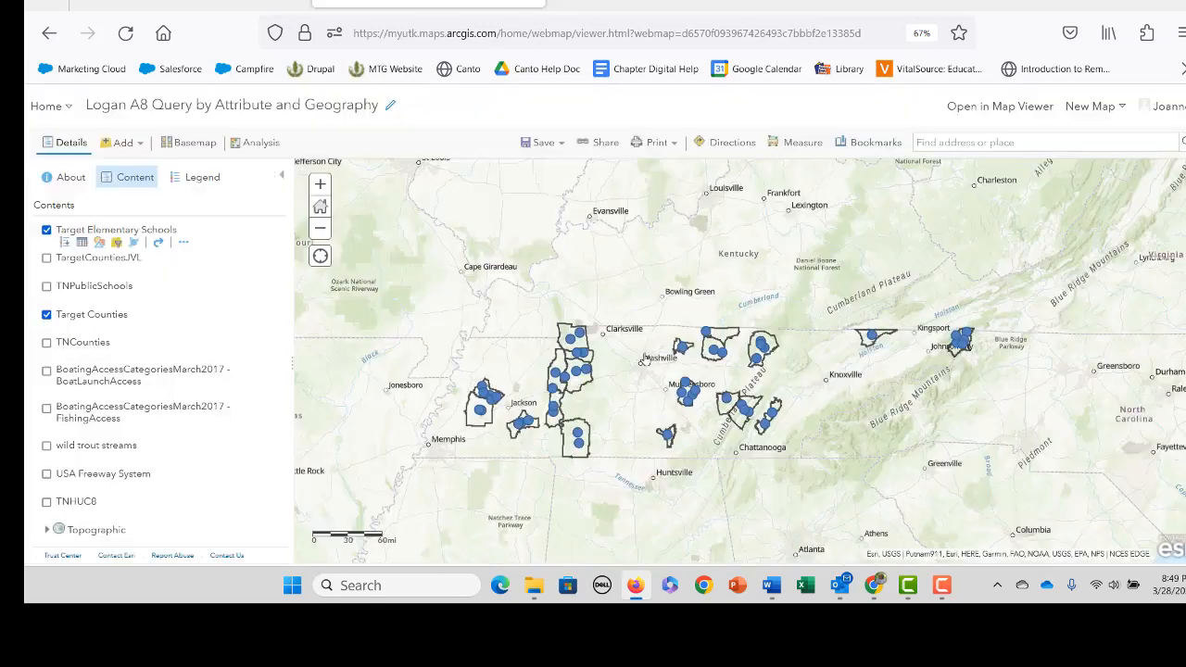
Hide the Target Elementary Schools and Target Counties layers and display the wild trout streams layer
click(47, 230)
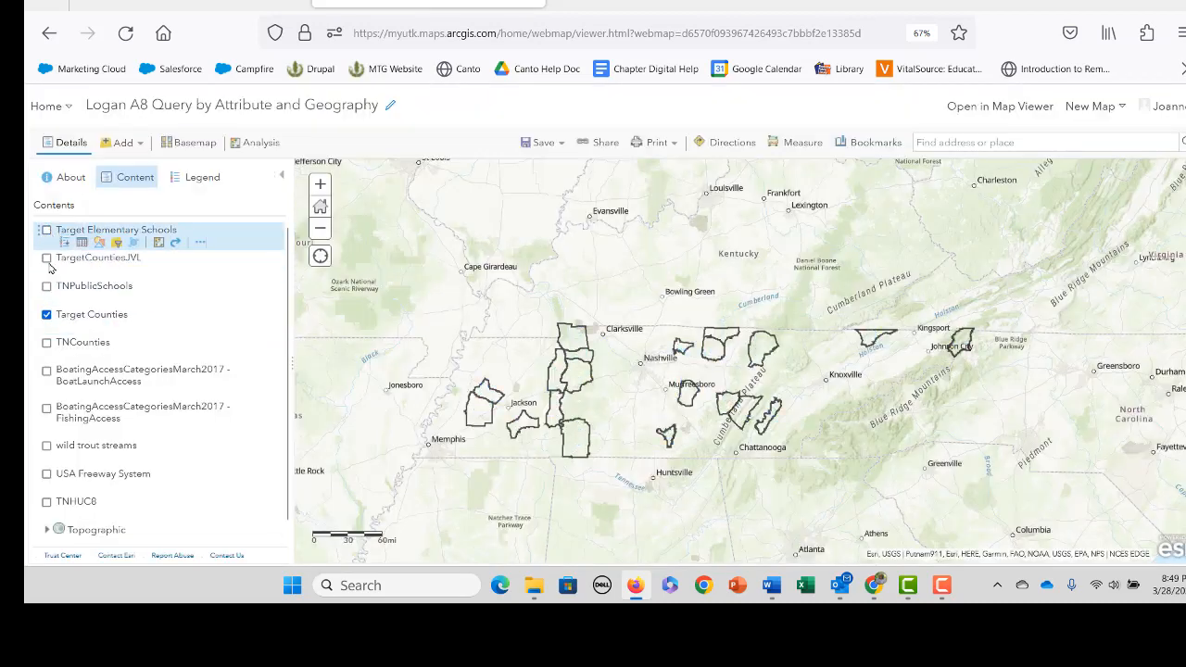
click(46, 315)
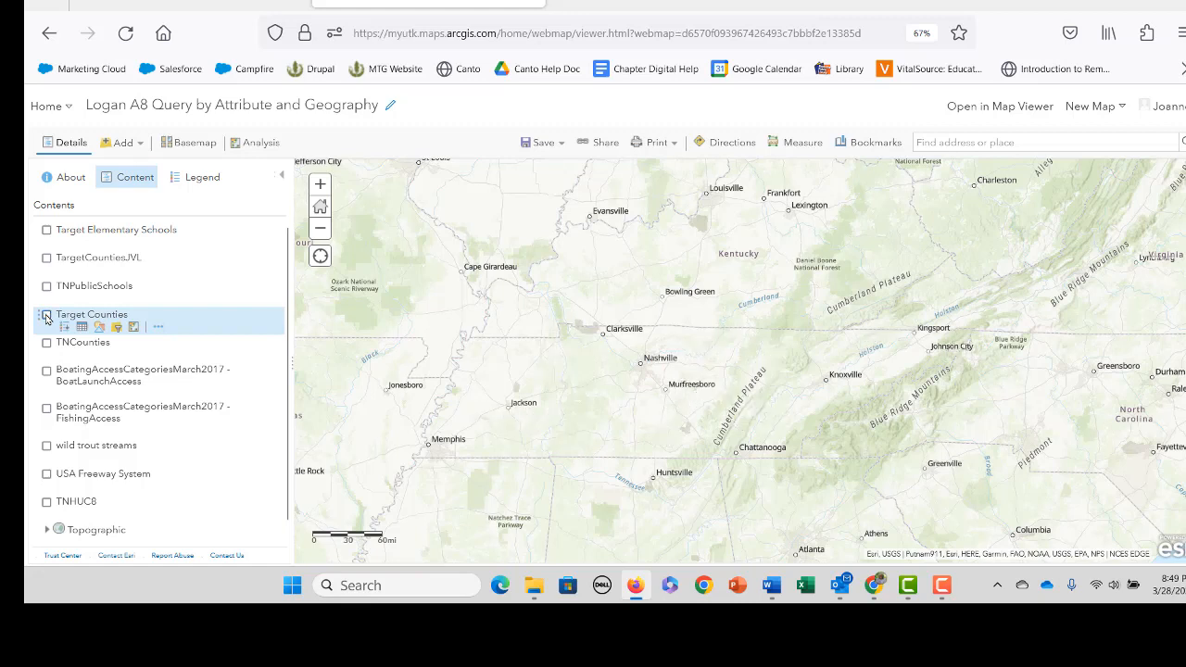
click(47, 446)
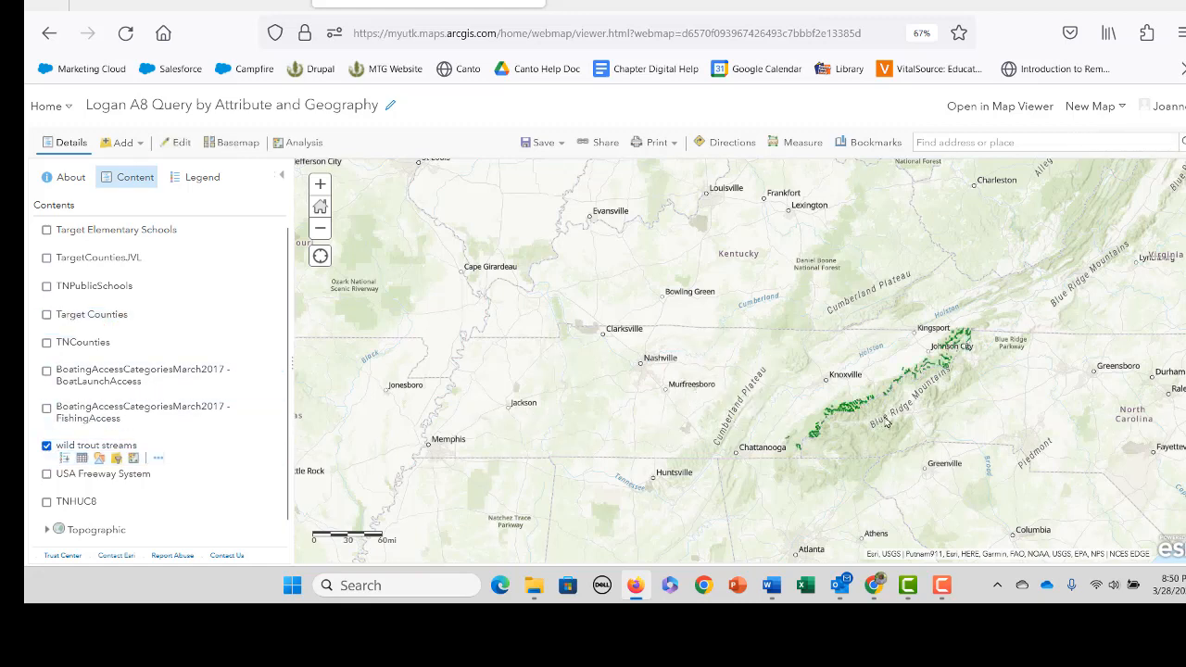
drag(888, 422, 825, 425)
scroll(837, 424, up, 2)
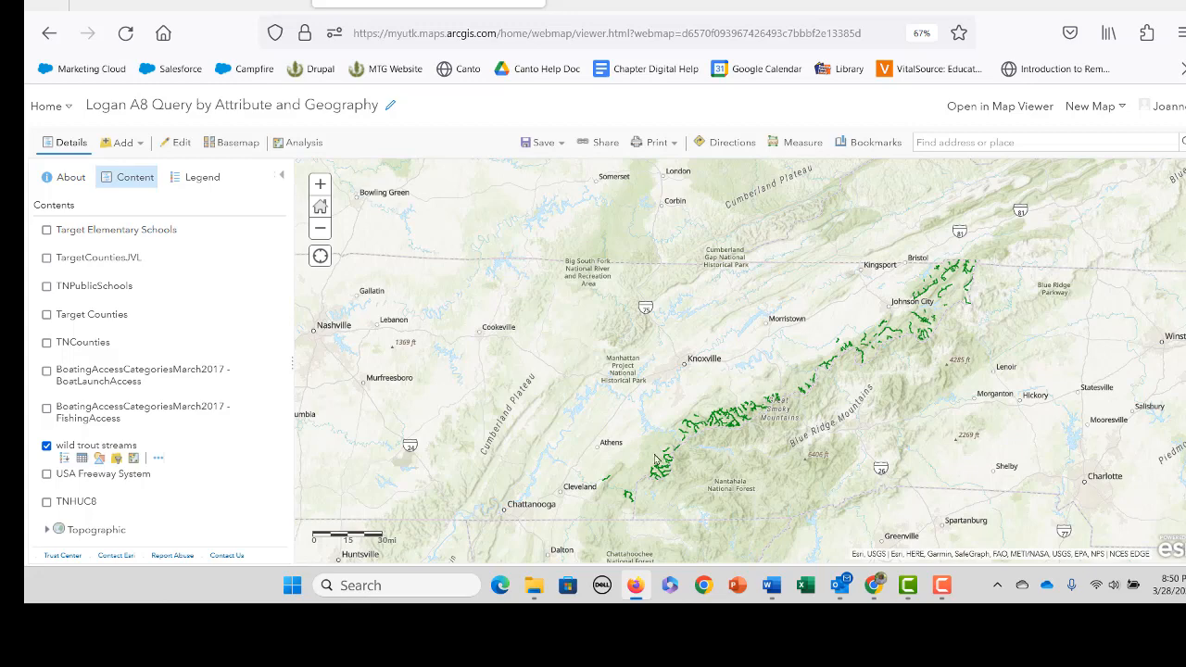
scroll(800, 450, down, 1)
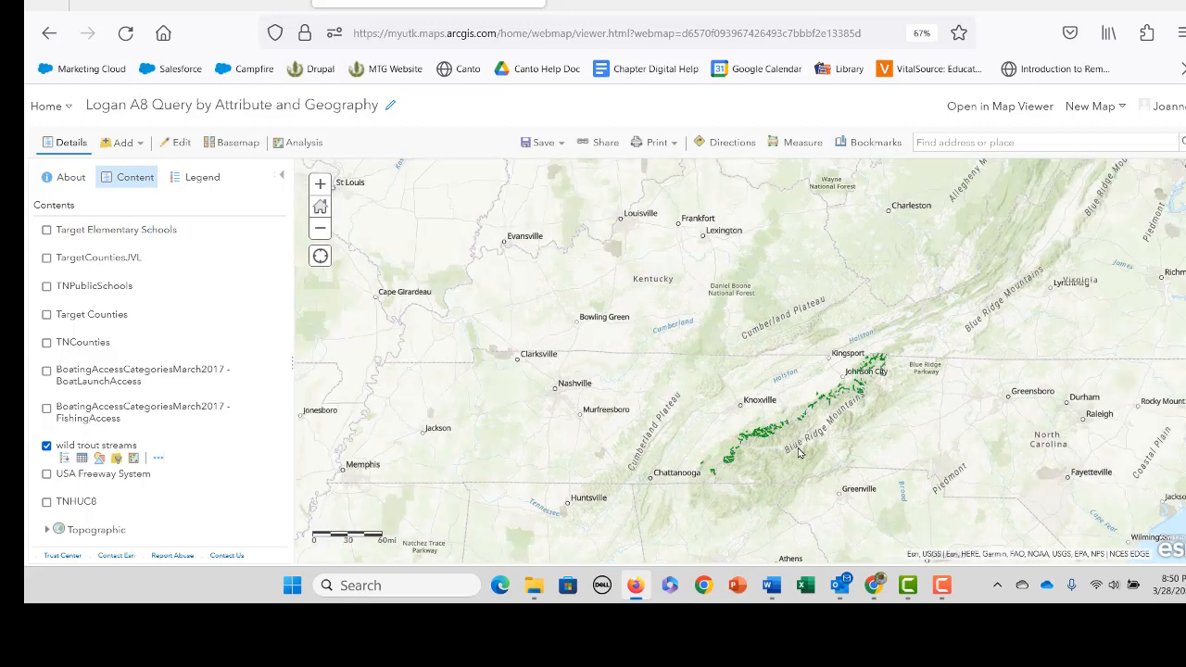
Display the TNPublicSchools layer together with the wild trout streams and open the analysis options for the schools layer
click(46, 287)
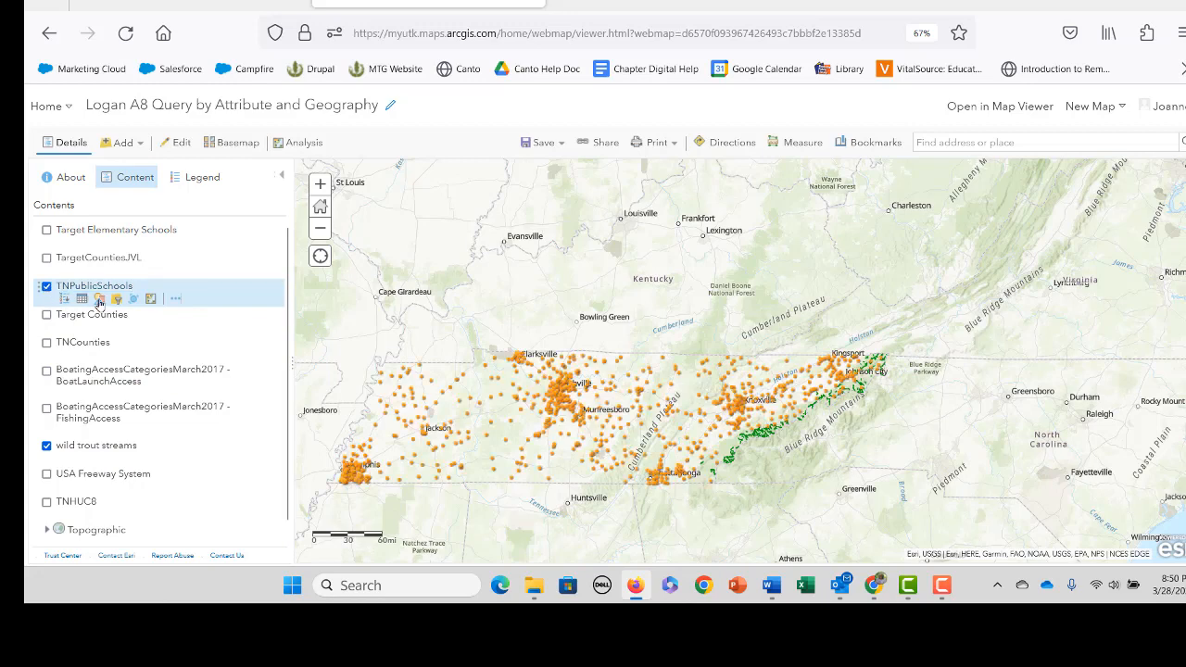
click(149, 301)
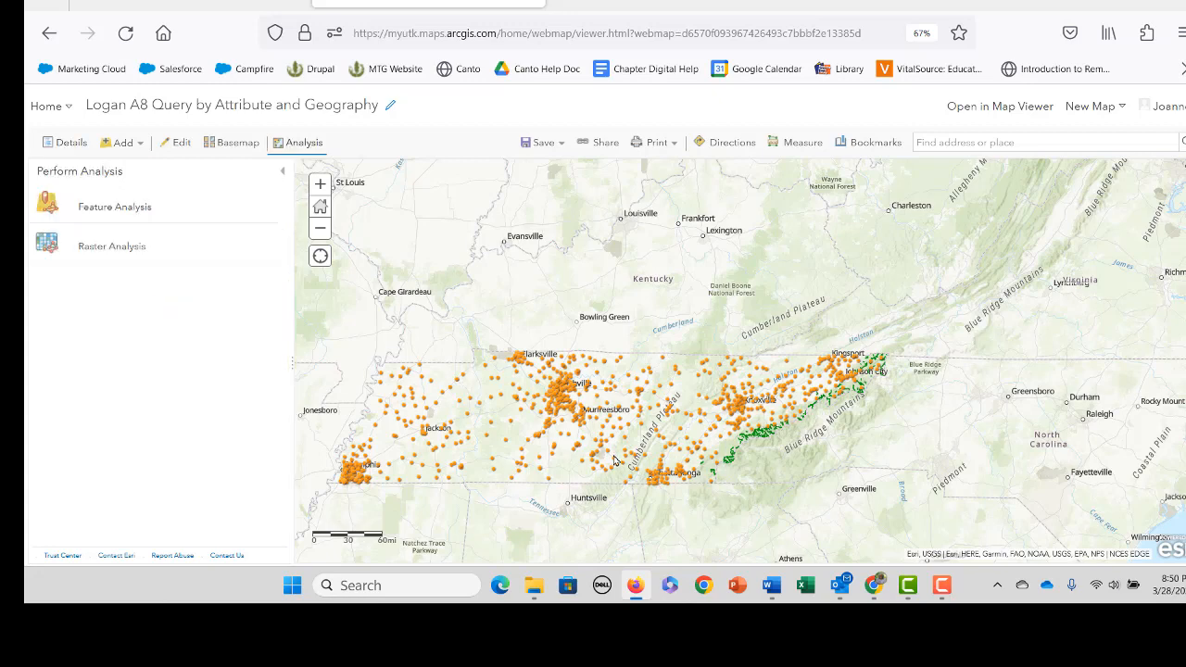
mouse_move(941, 586)
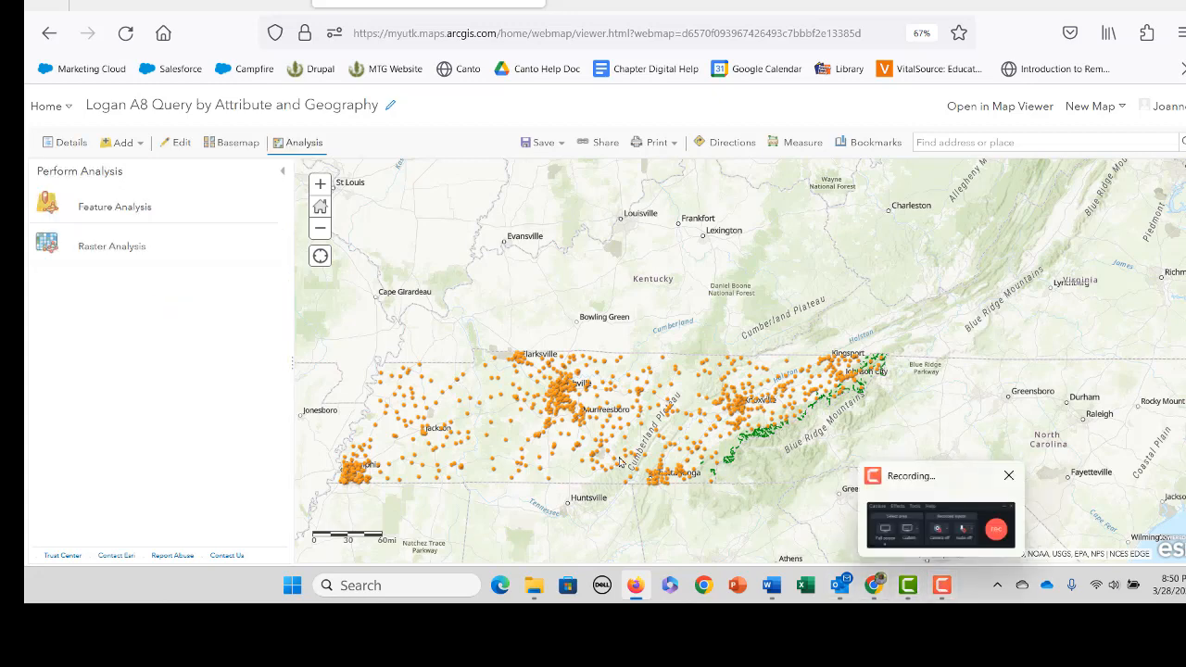
Build a Find Existing Locations query for TNPublicSchools within a distance of 10 miles from wild_trout_streams
click(117, 209)
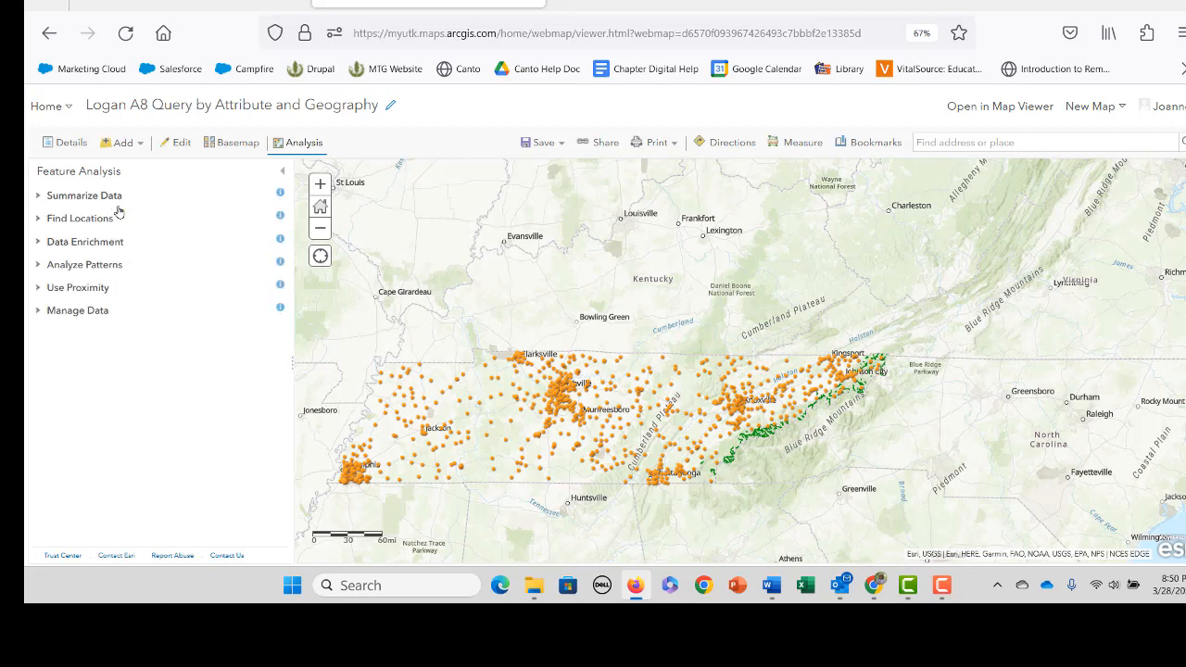
click(107, 220)
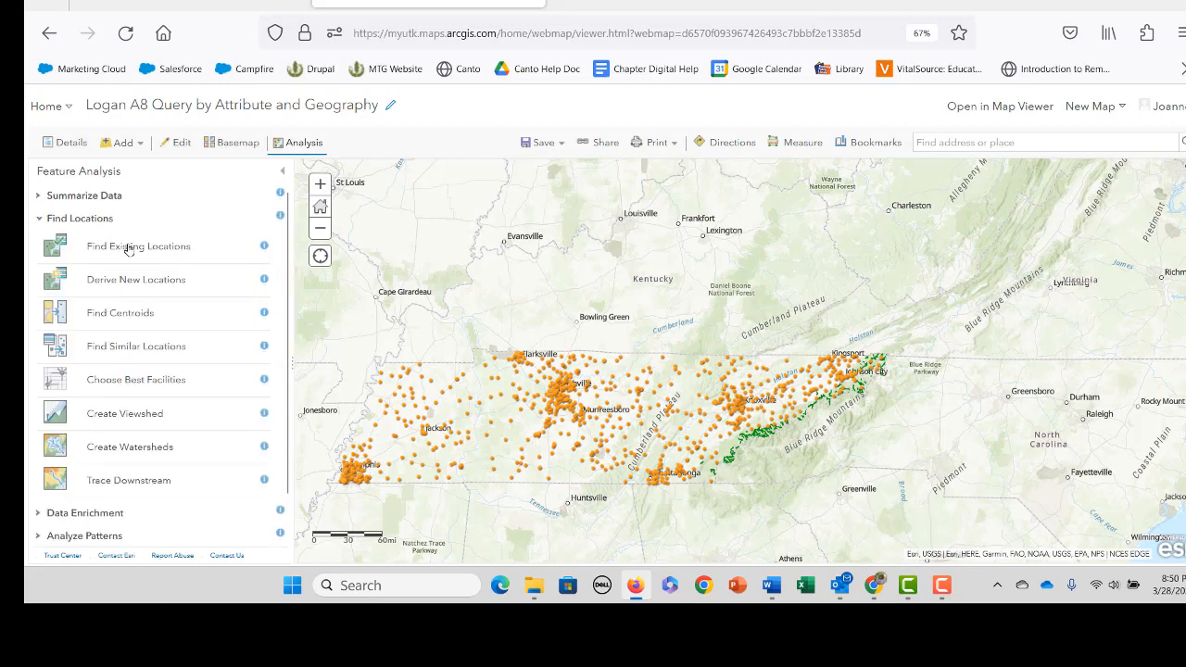
click(129, 248)
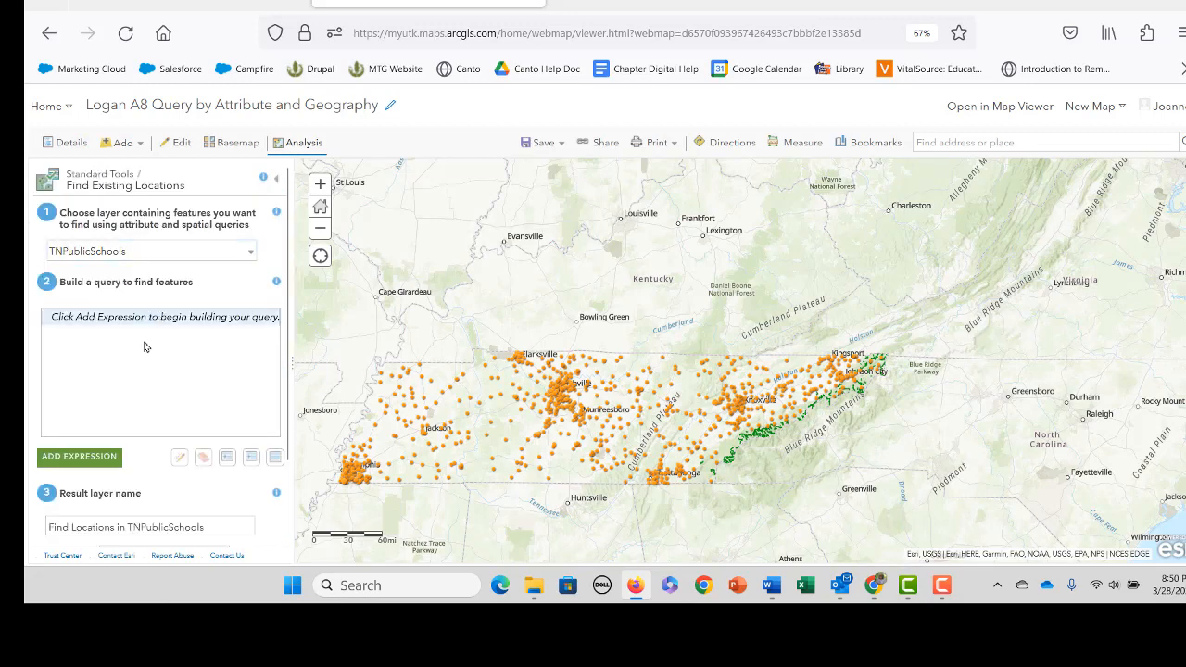
click(76, 460)
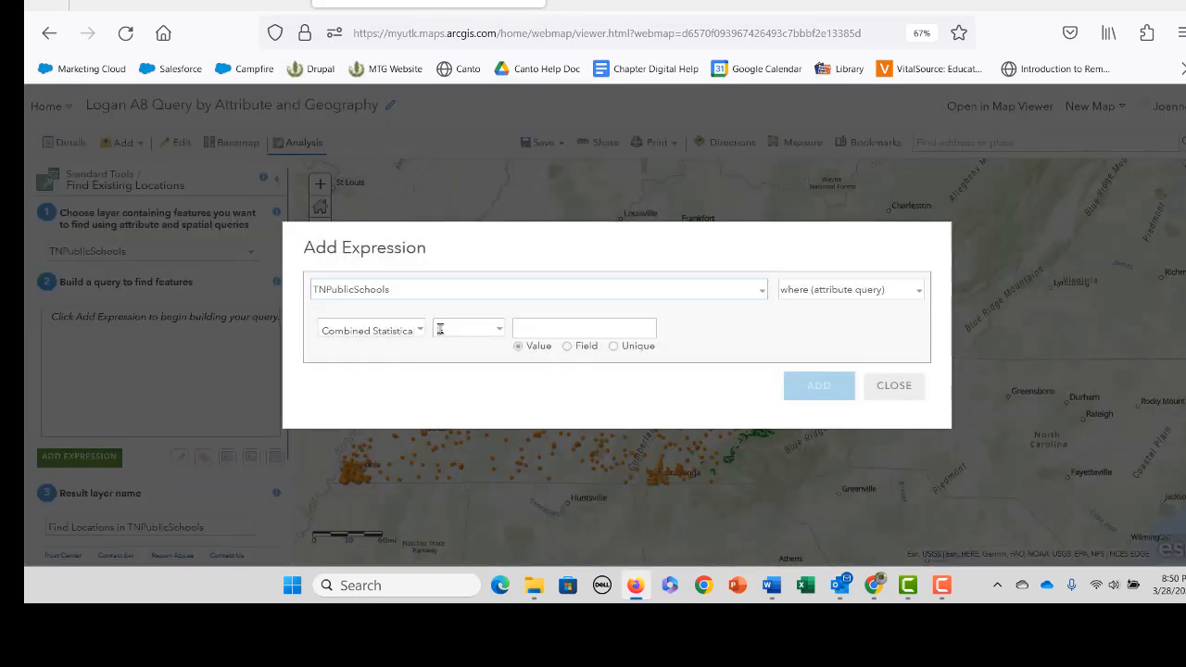
click(851, 292)
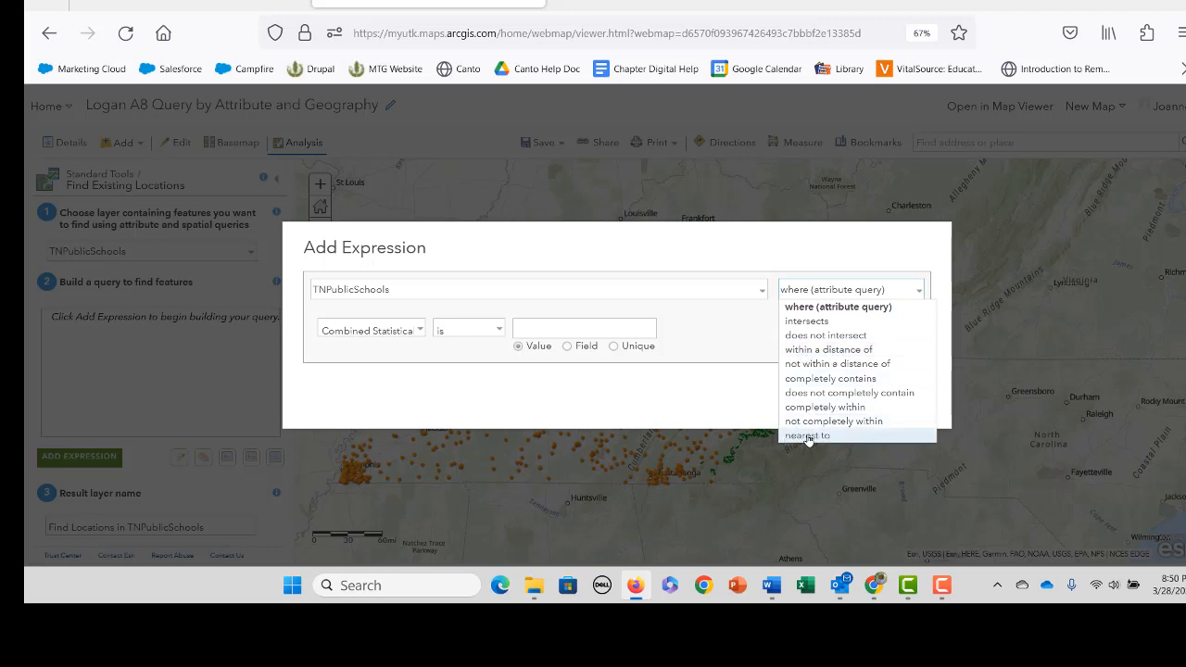
click(837, 351)
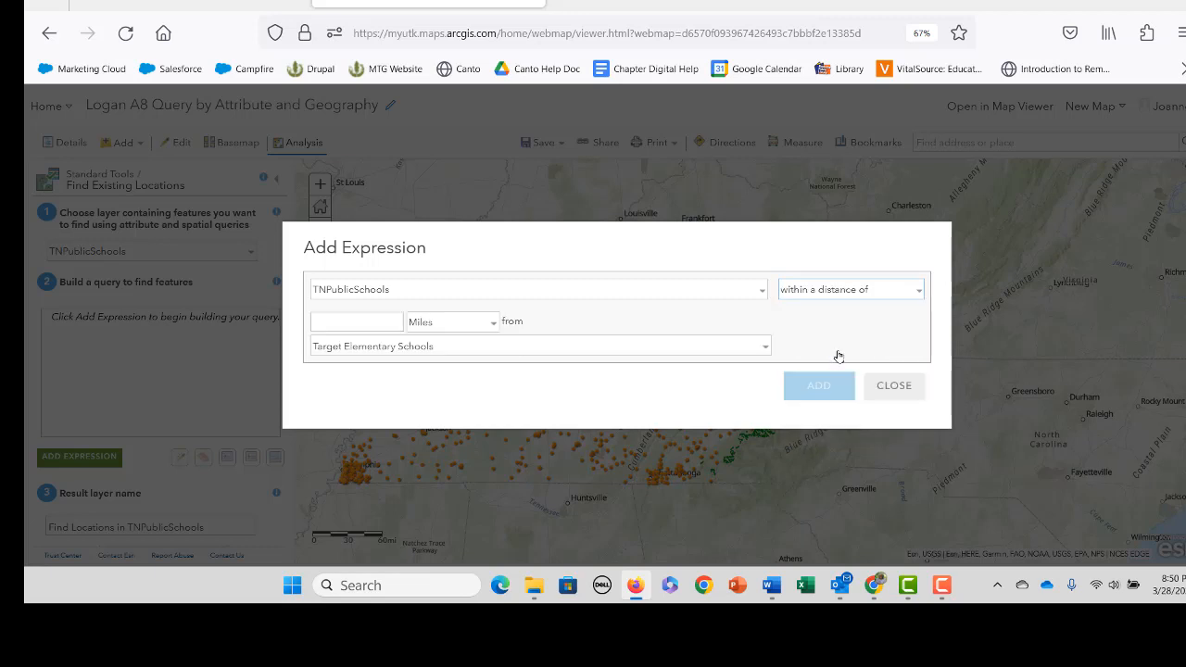
click(376, 320)
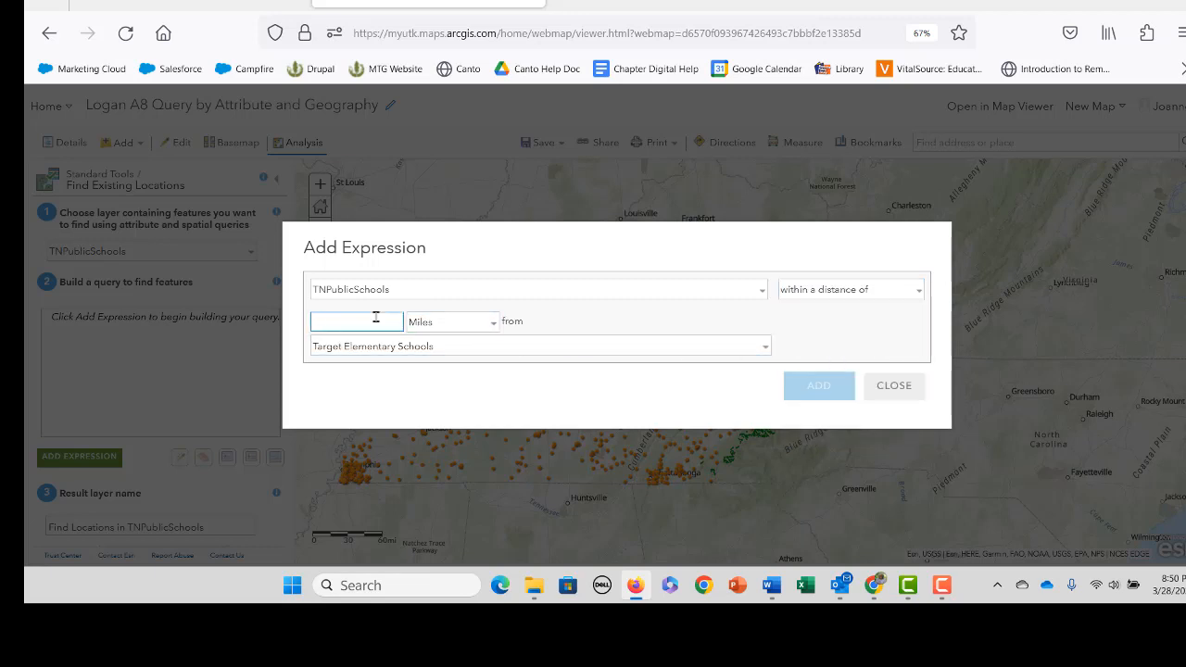
text(10)
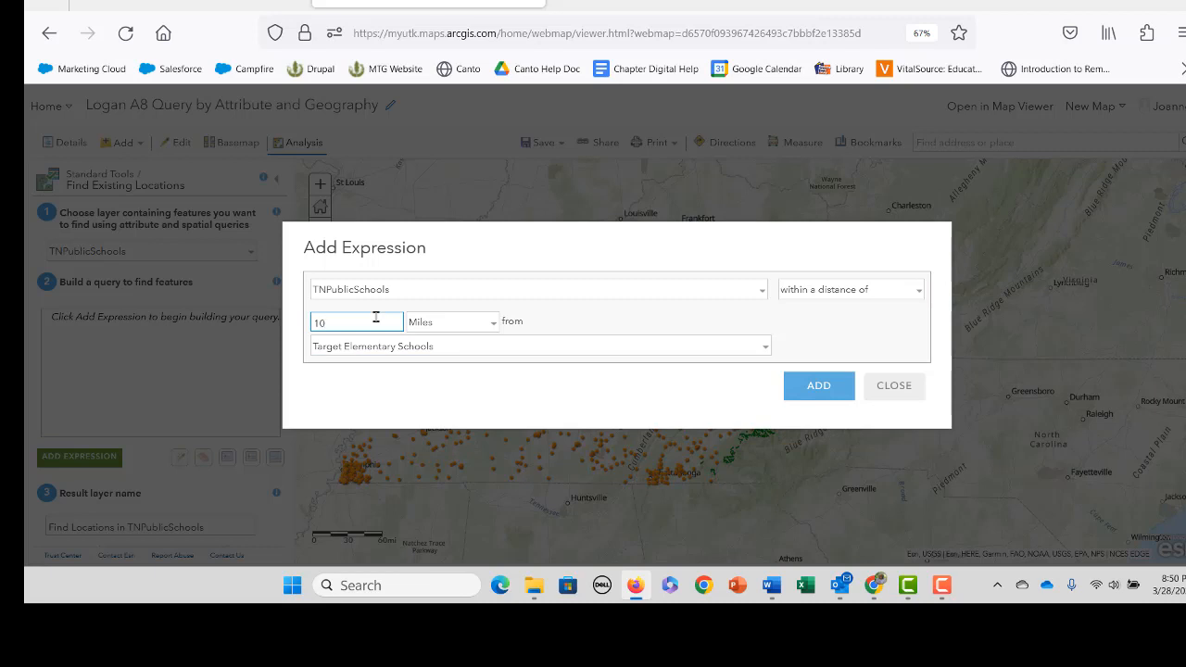
click(678, 350)
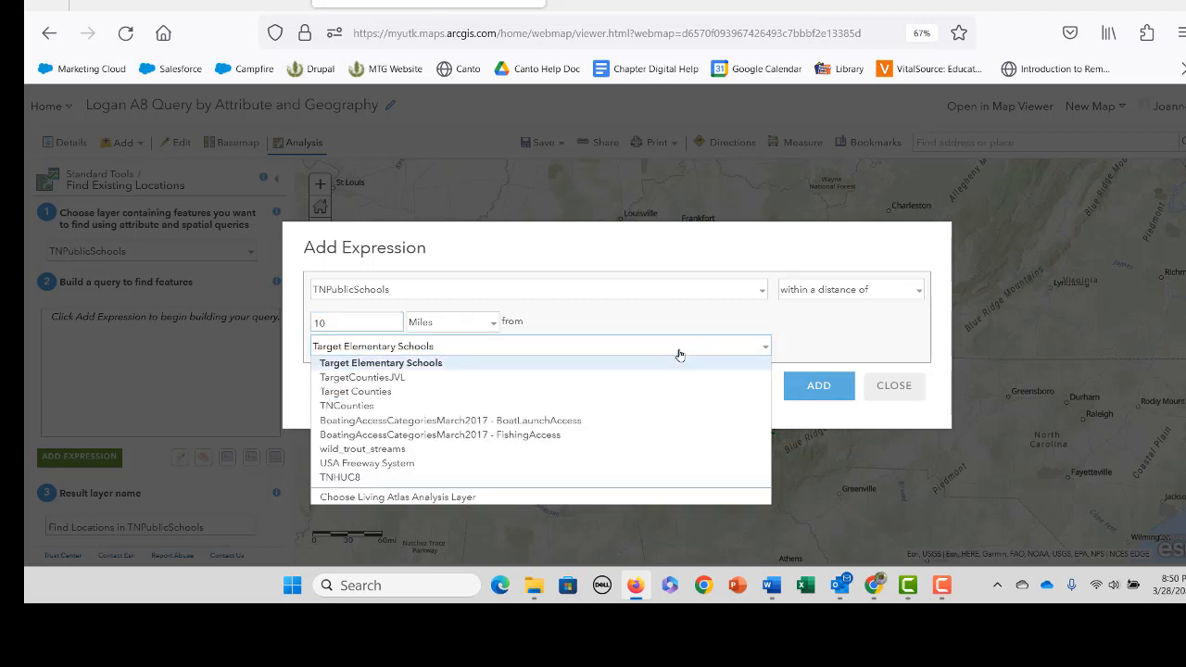
click(600, 450)
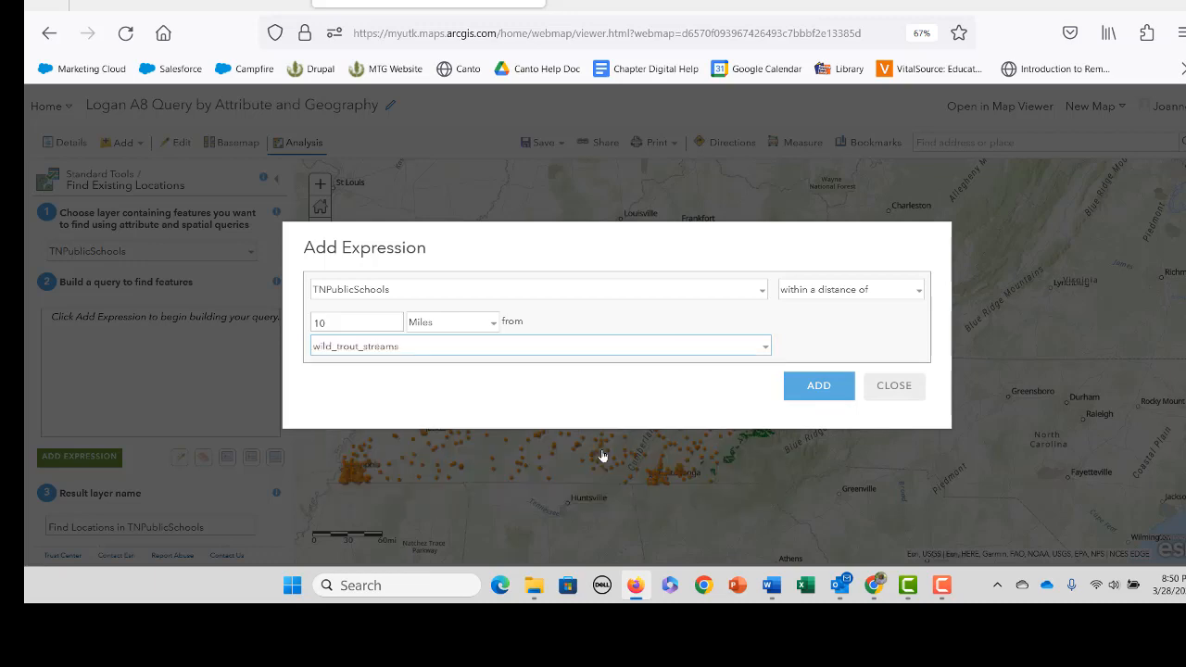
click(819, 385)
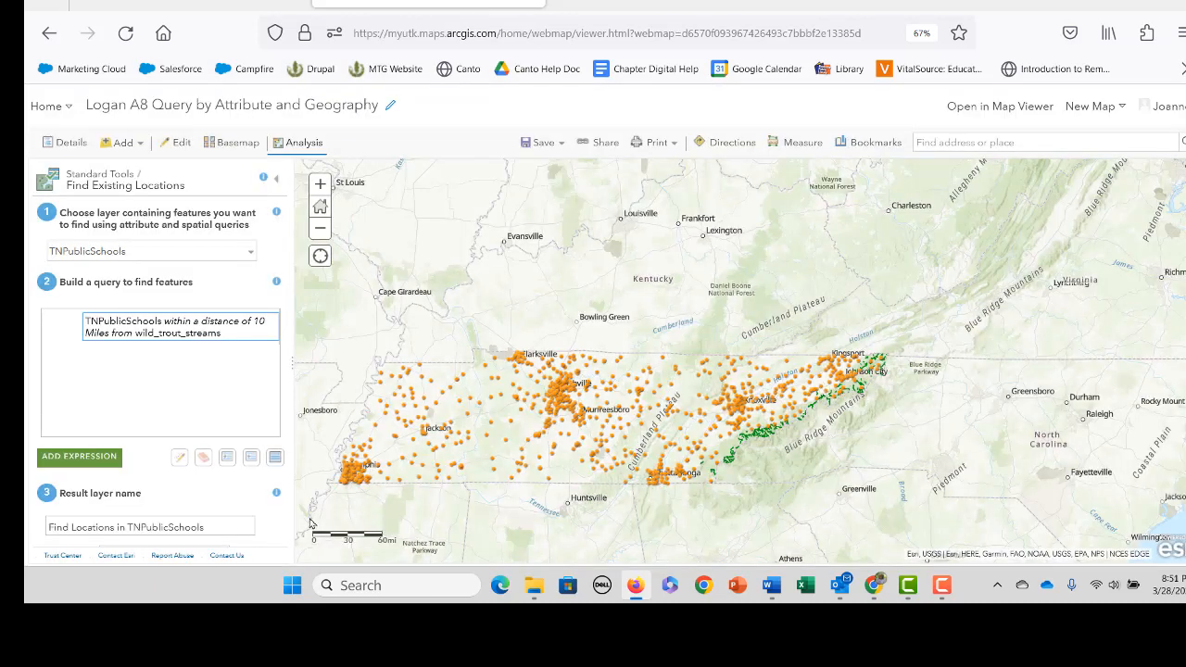
Name the result layer TroutElementarySchoolsJVL and run the analysis
drag(222, 526, 42, 527)
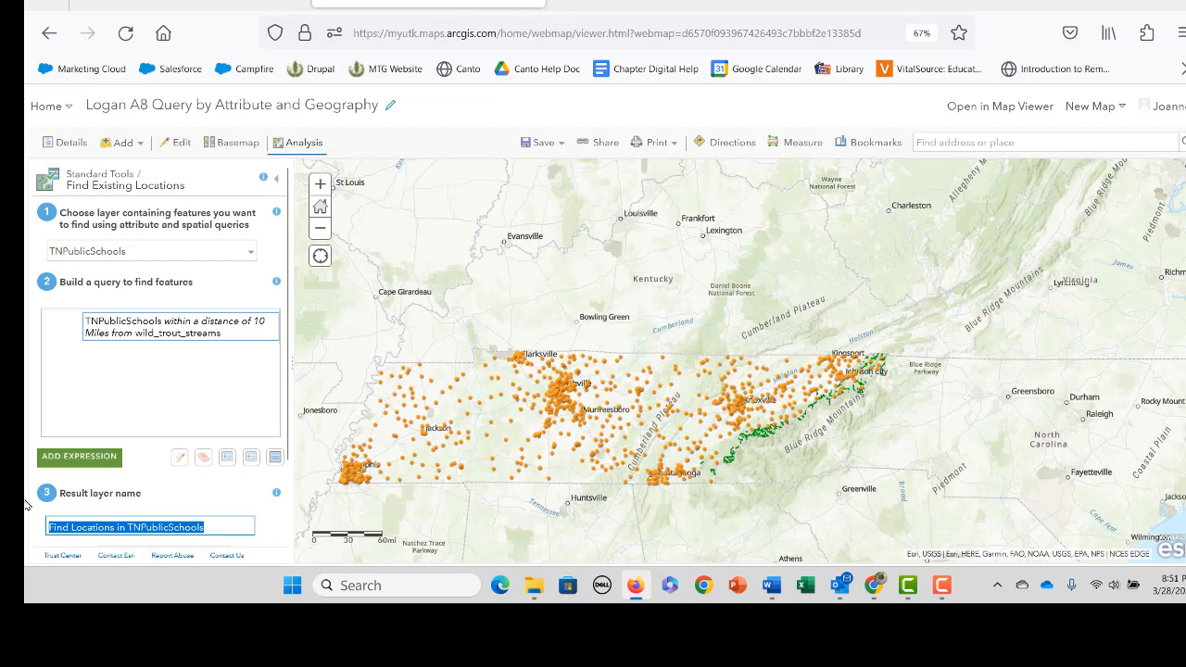
text(TroutElementarySchoolsJVL)
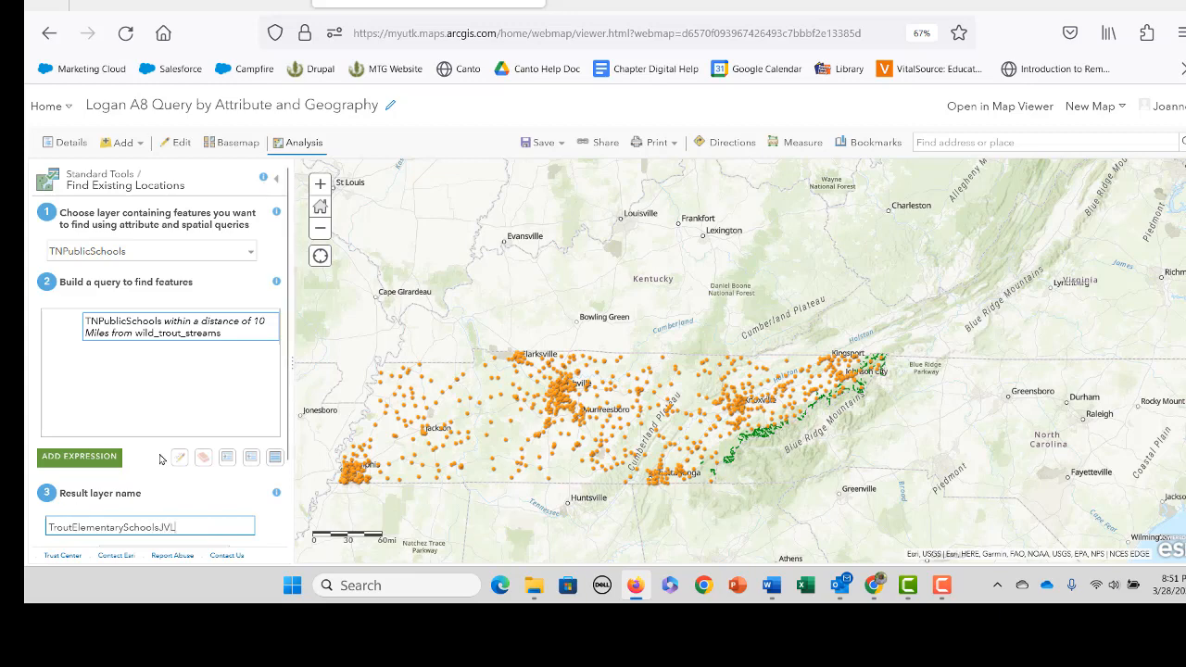
scroll(177, 460, down, 2)
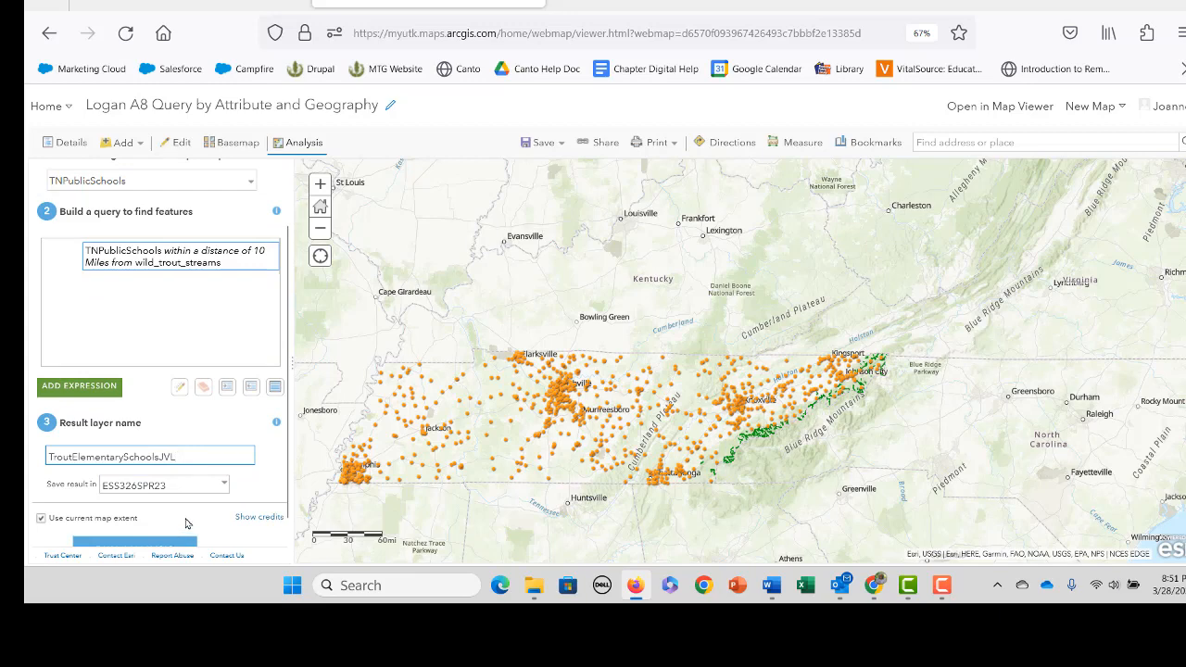
scroll(162, 524, down, 1)
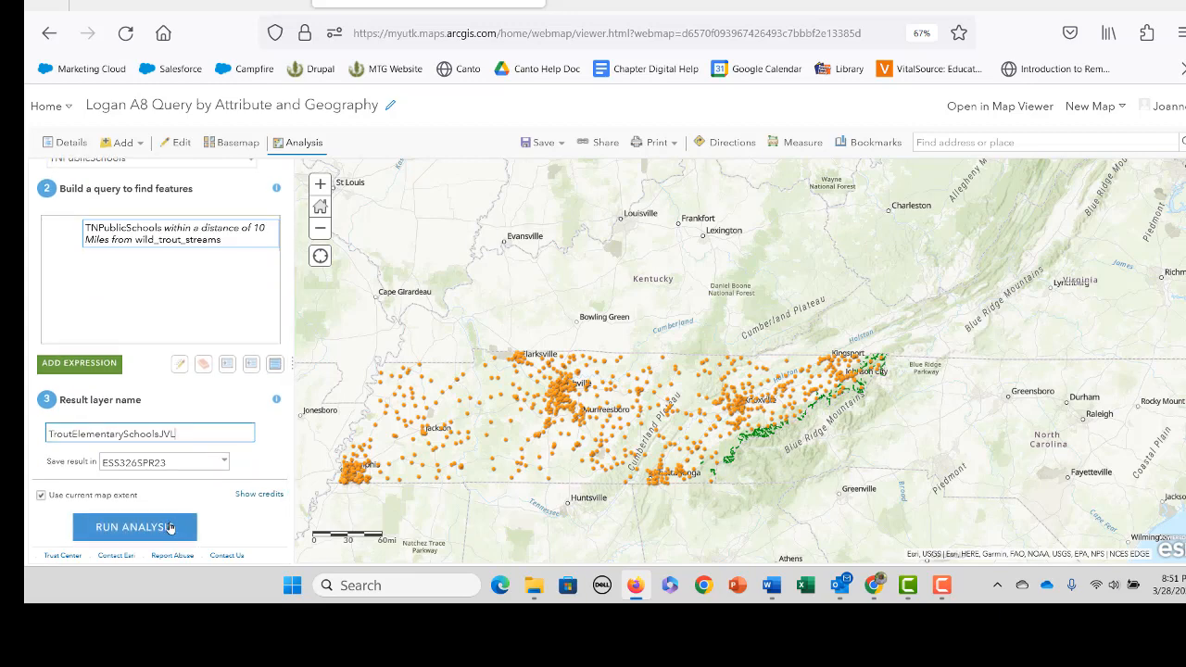
click(169, 527)
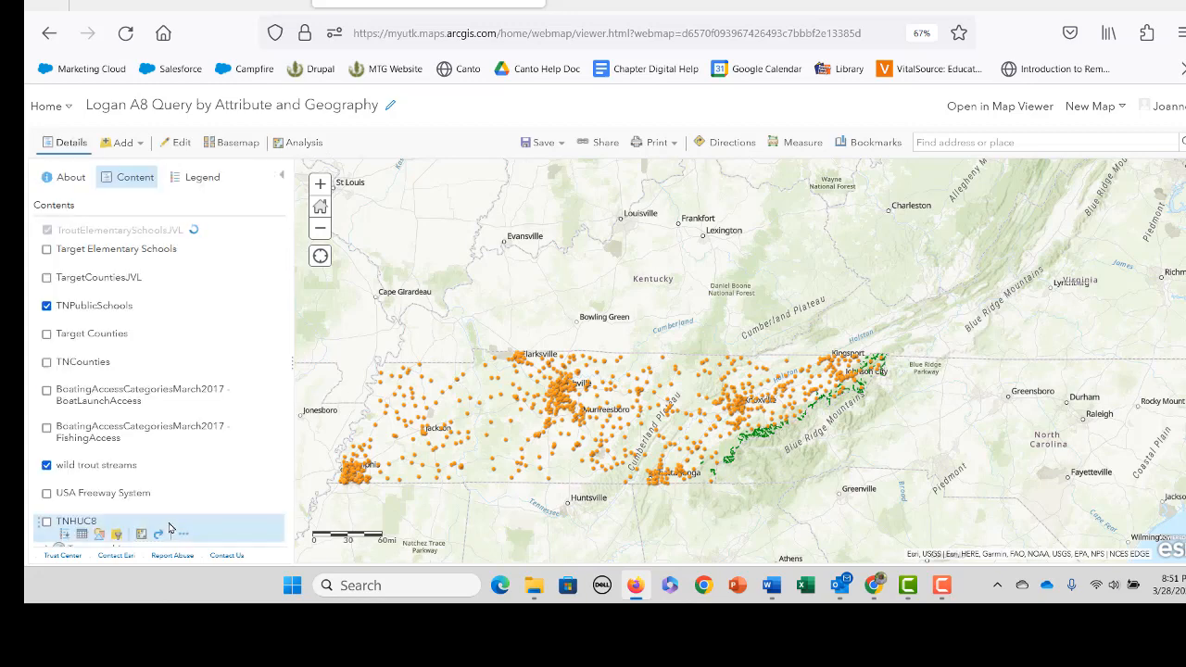
Review the TroutElementarySchoolsJVL attribute table and hide the TNPublicSchools, TroutElementarySchoolsJVL and wild trout streams layers
click(46, 316)
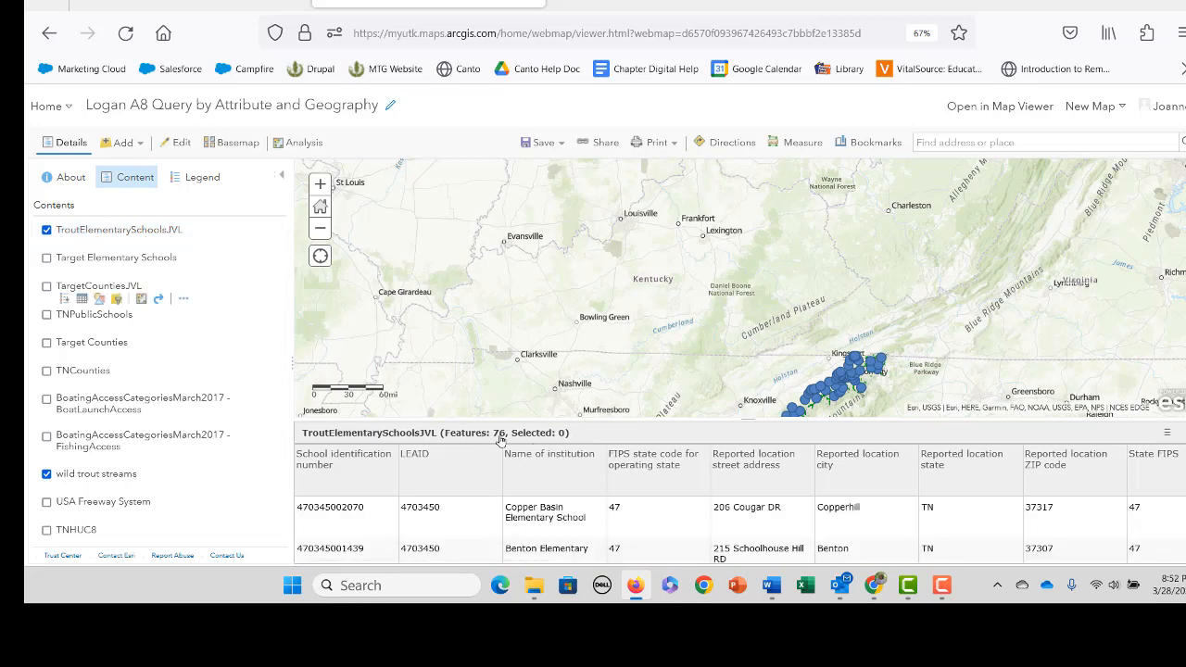
click(1182, 433)
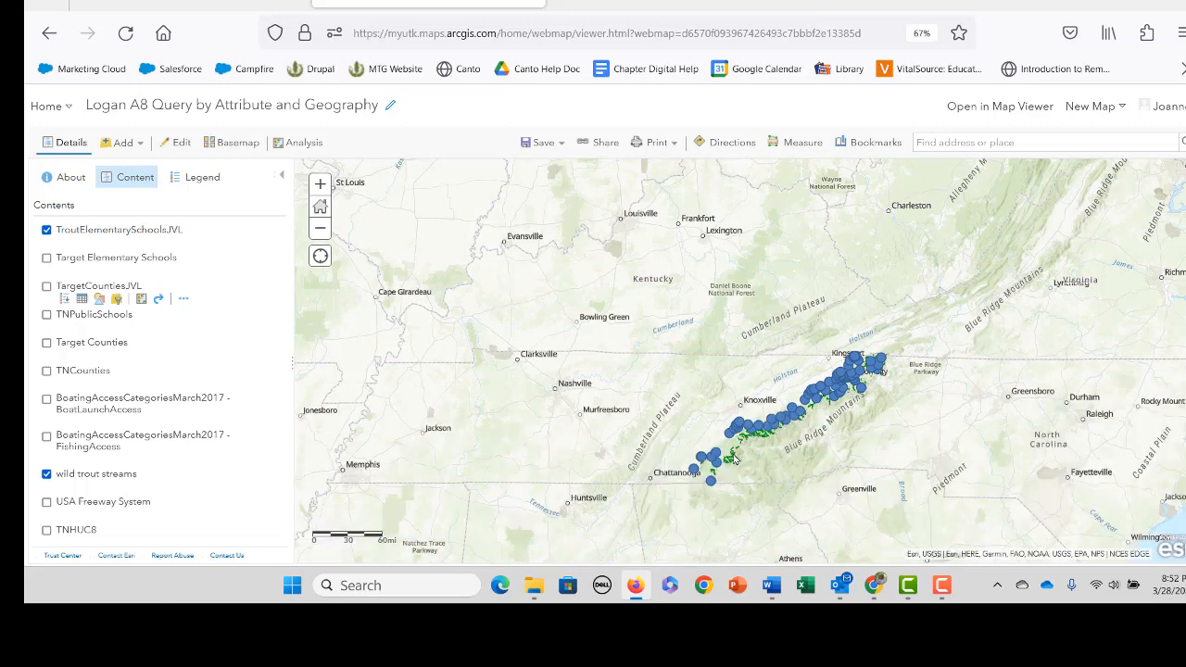
click(46, 230)
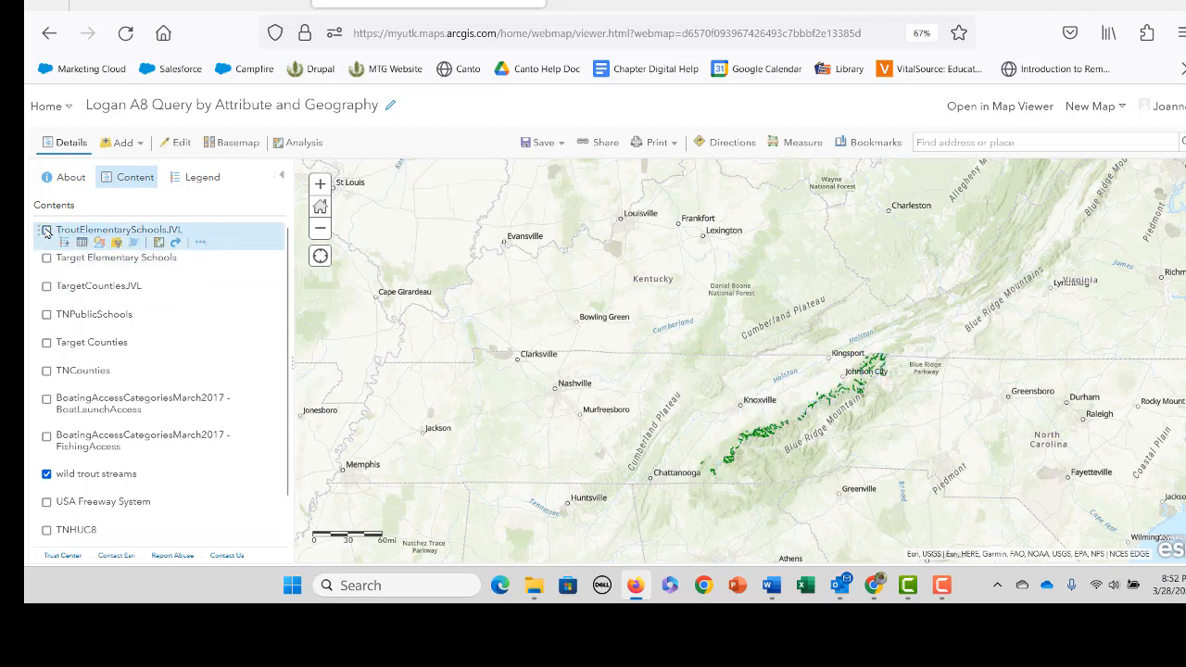
click(46, 475)
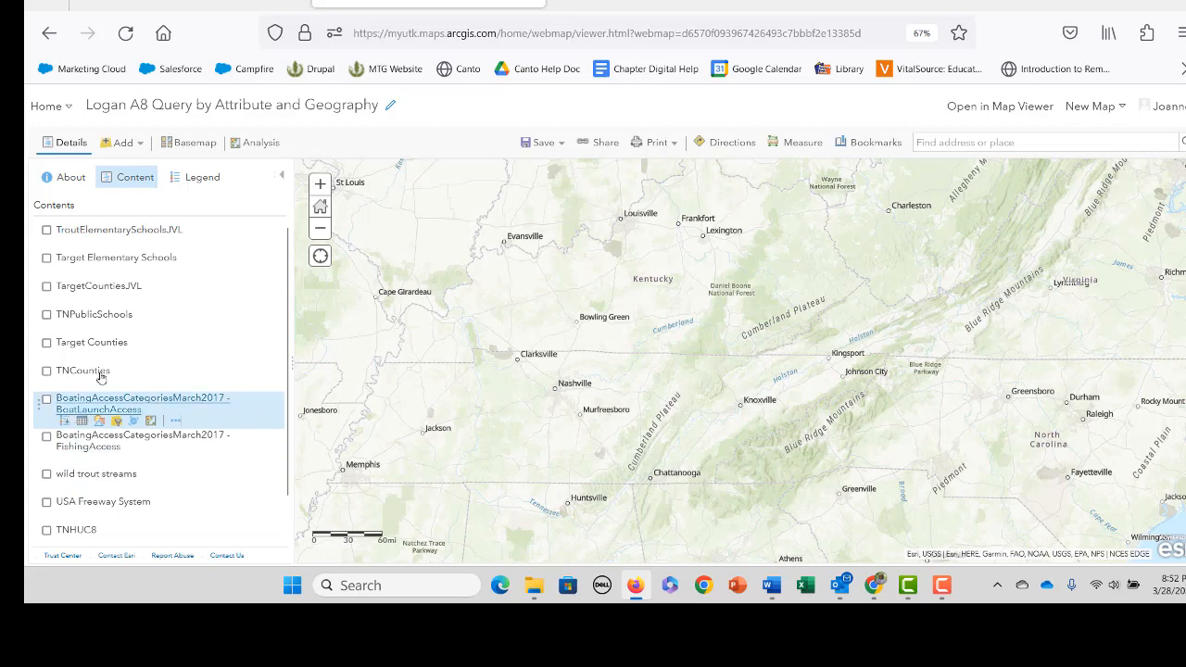
Display the USA Freeway System and BoatLaunchAccess layers and check the boat launch layer's attribute table
scroll(161, 345, down, 1)
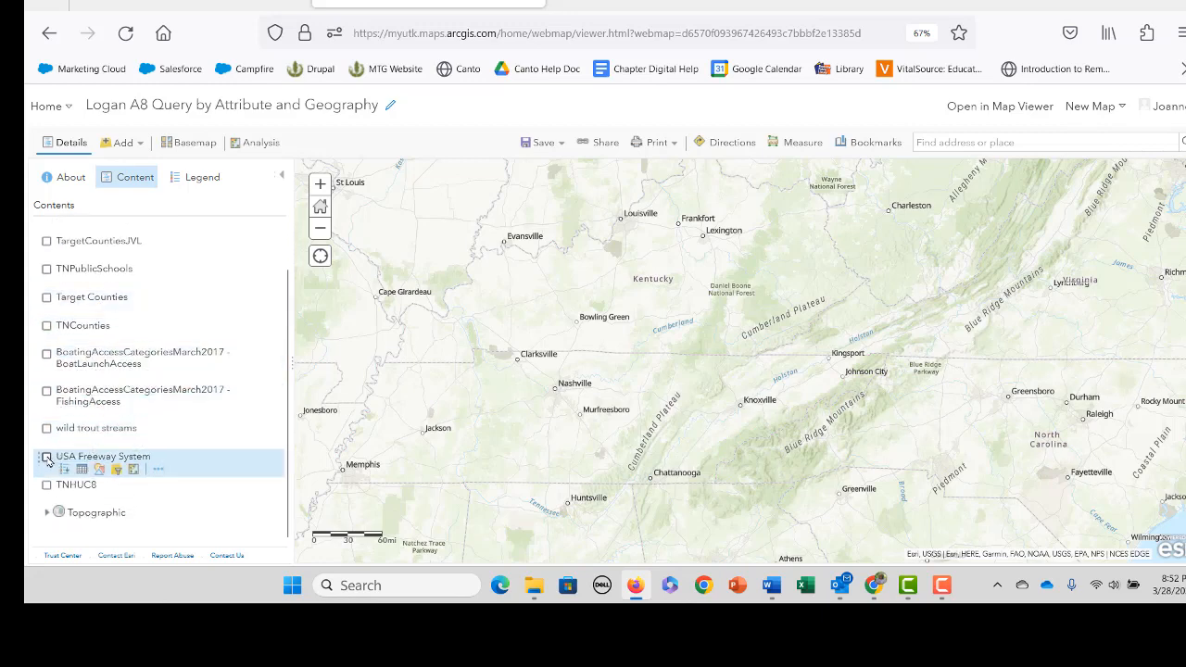
click(46, 458)
click(46, 355)
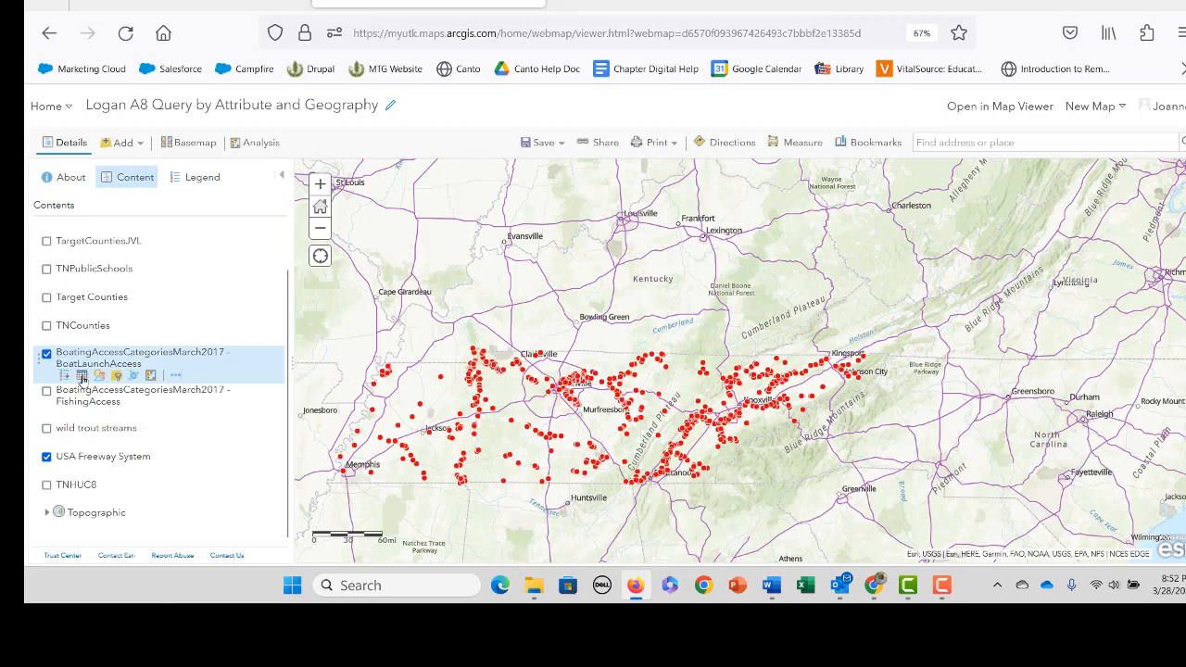
click(82, 376)
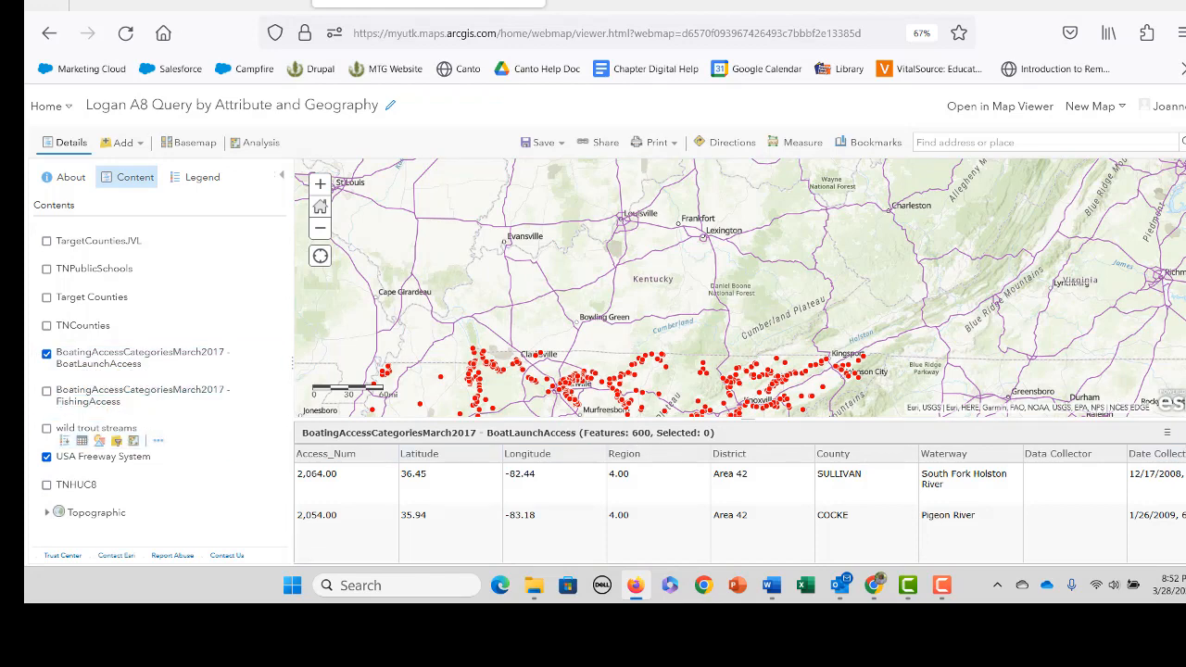
click(1185, 433)
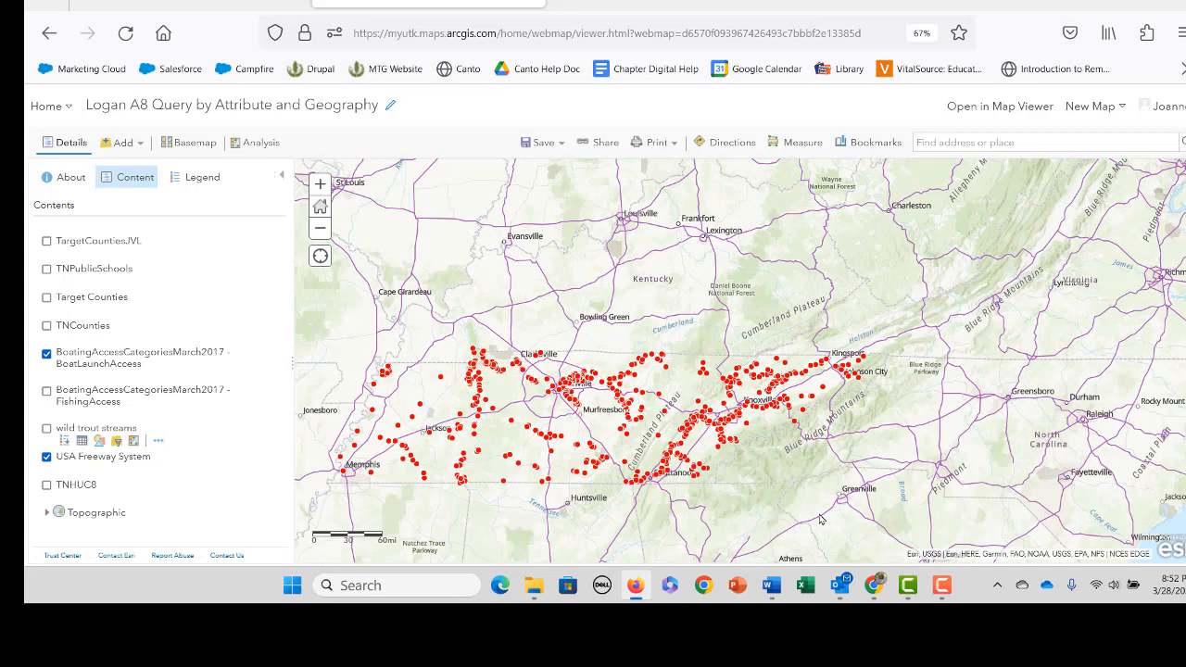
Build a Find Existing Locations query on the BoatLaunchAccess layer with the expression where Launchable is All Vessels
mouse_move(93, 363)
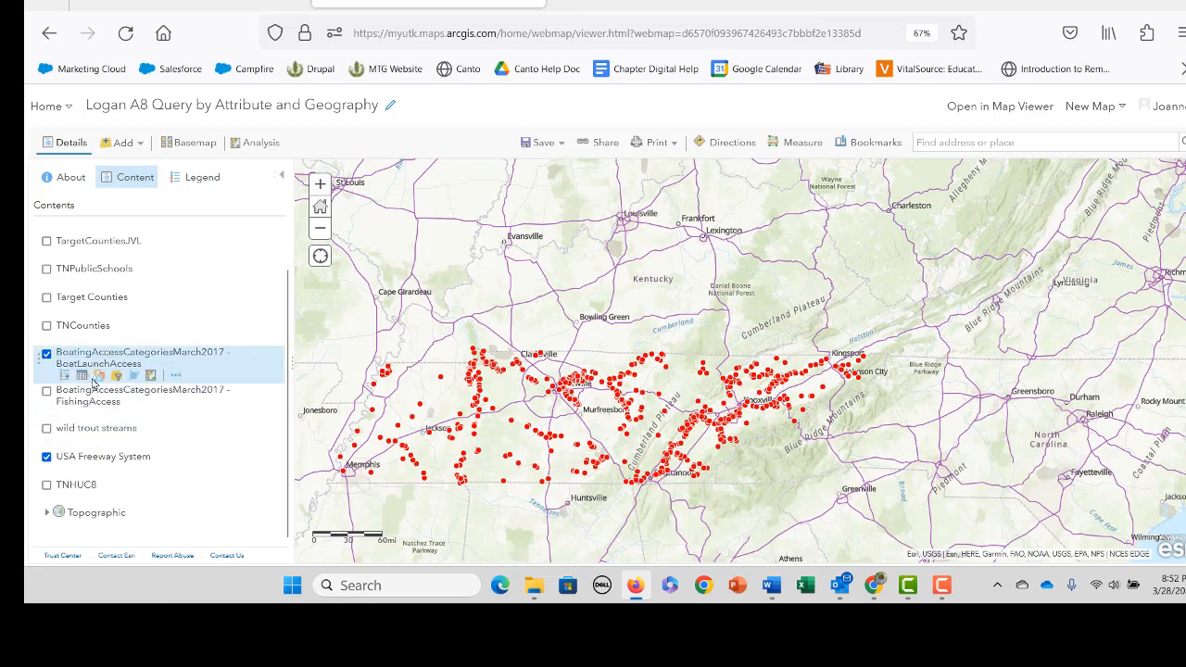
click(153, 377)
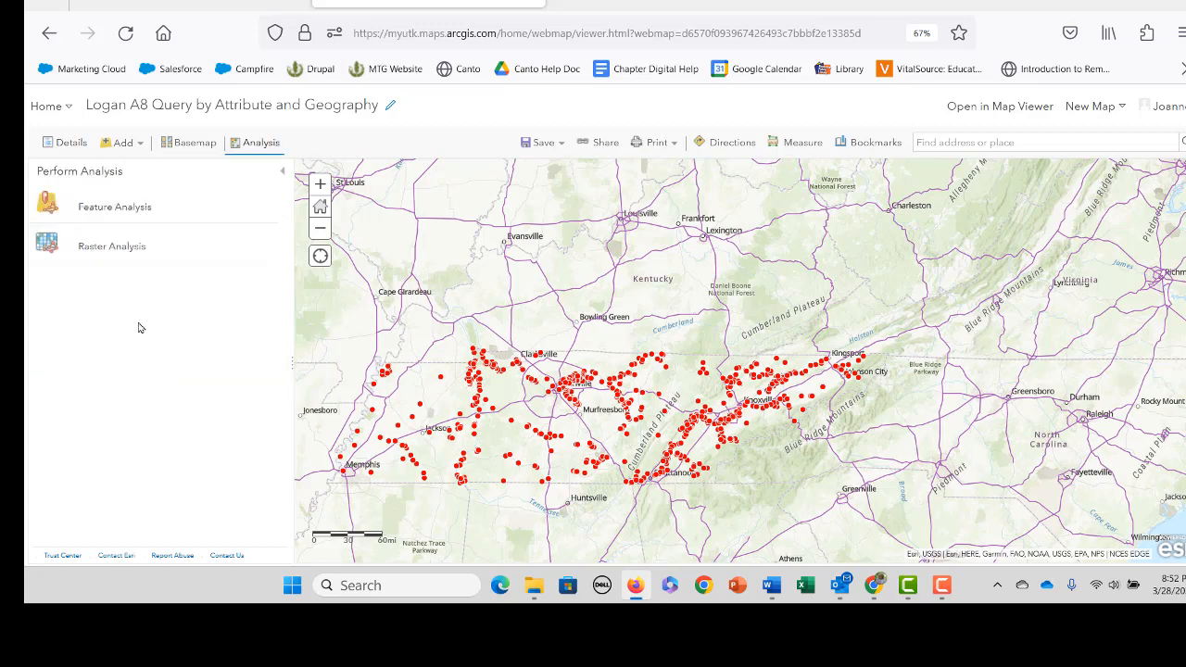
click(134, 208)
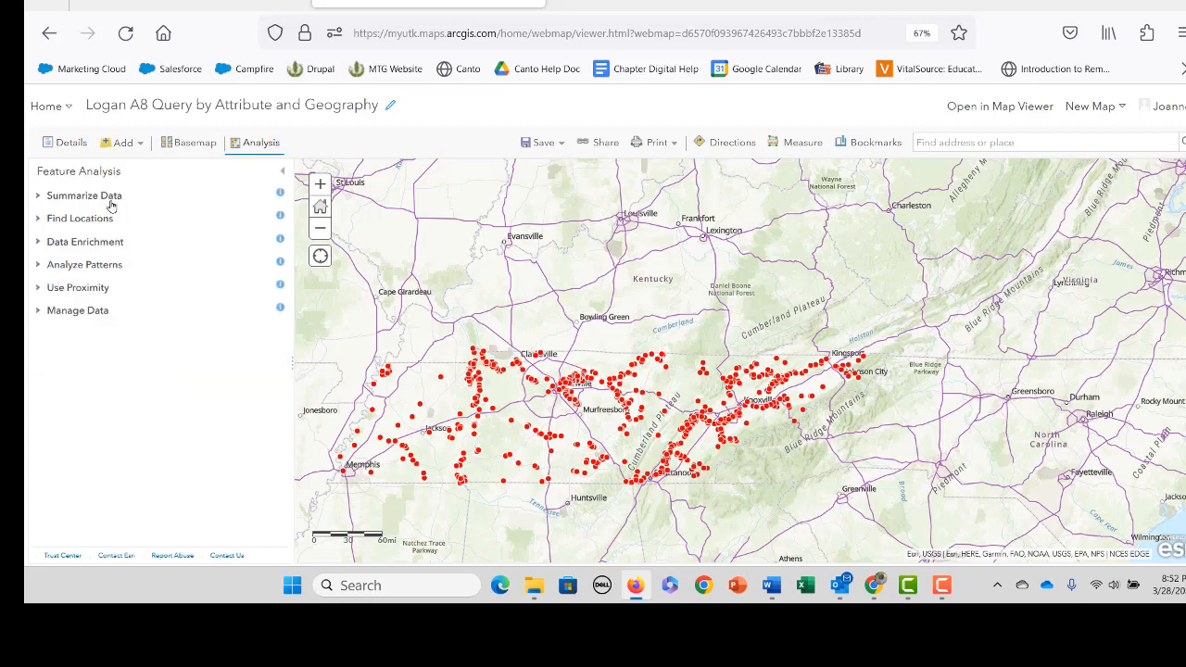
click(103, 220)
click(133, 248)
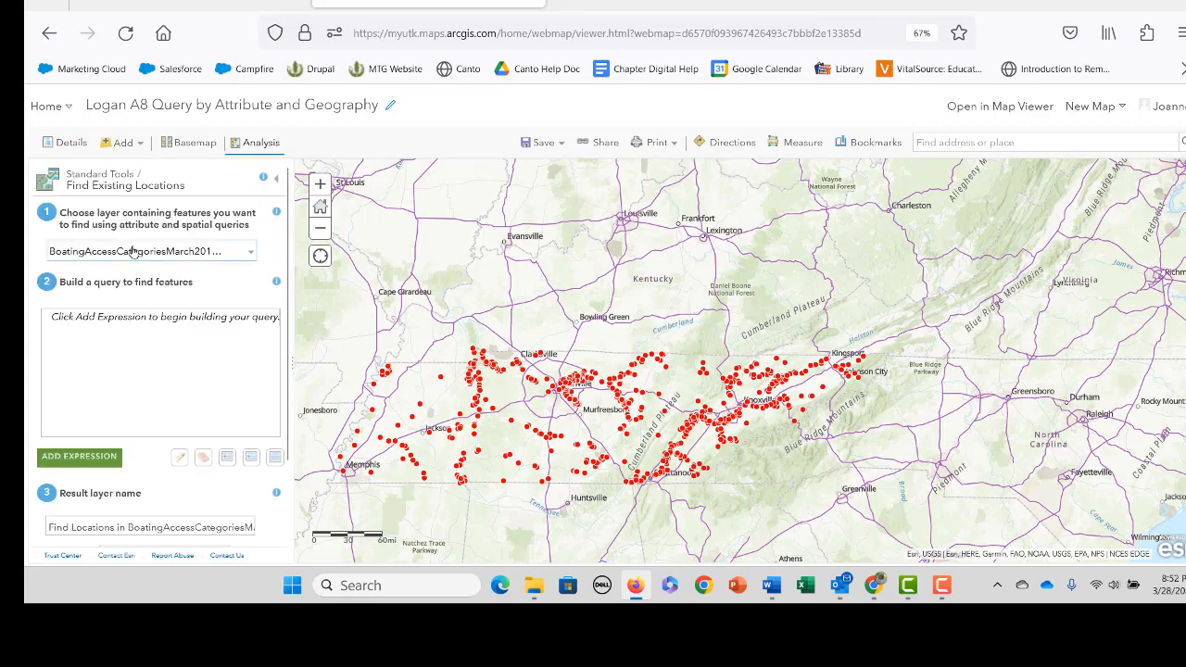
click(67, 457)
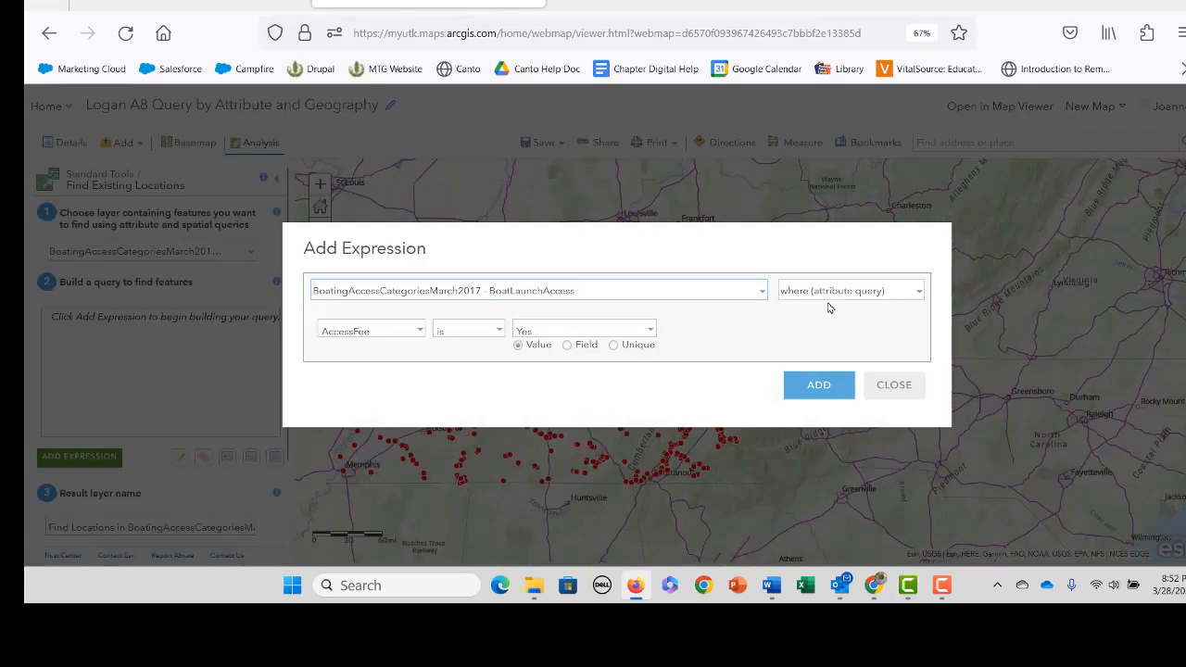
click(416, 334)
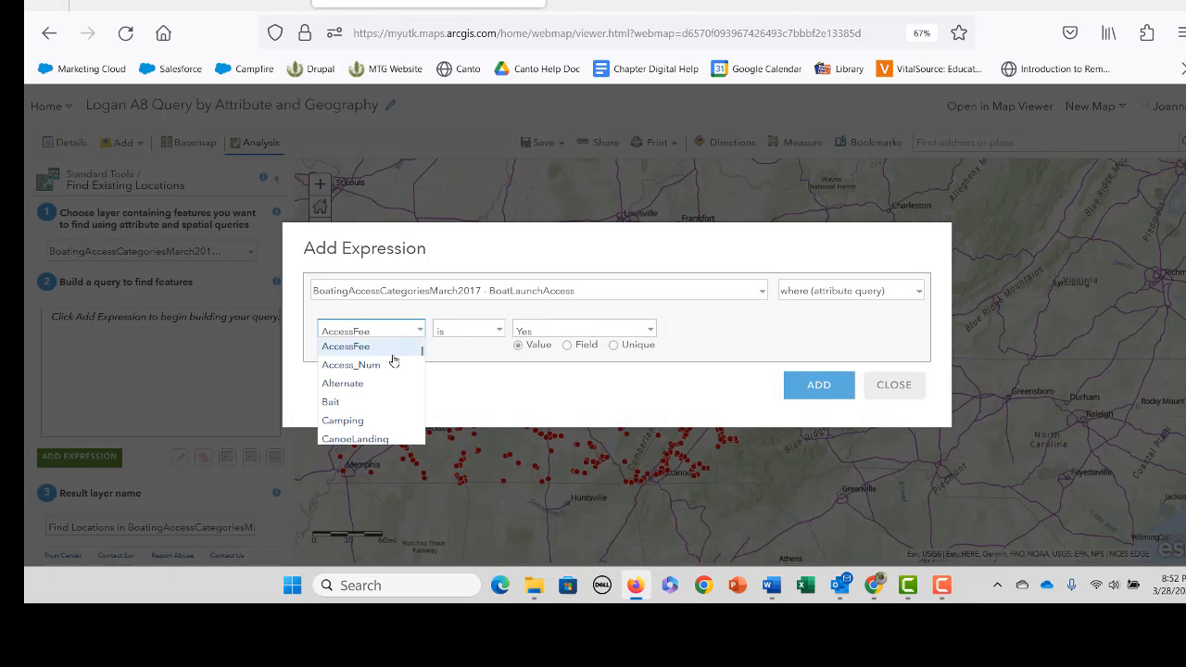
scroll(393, 359, down, 2)
scroll(393, 359, down, 5)
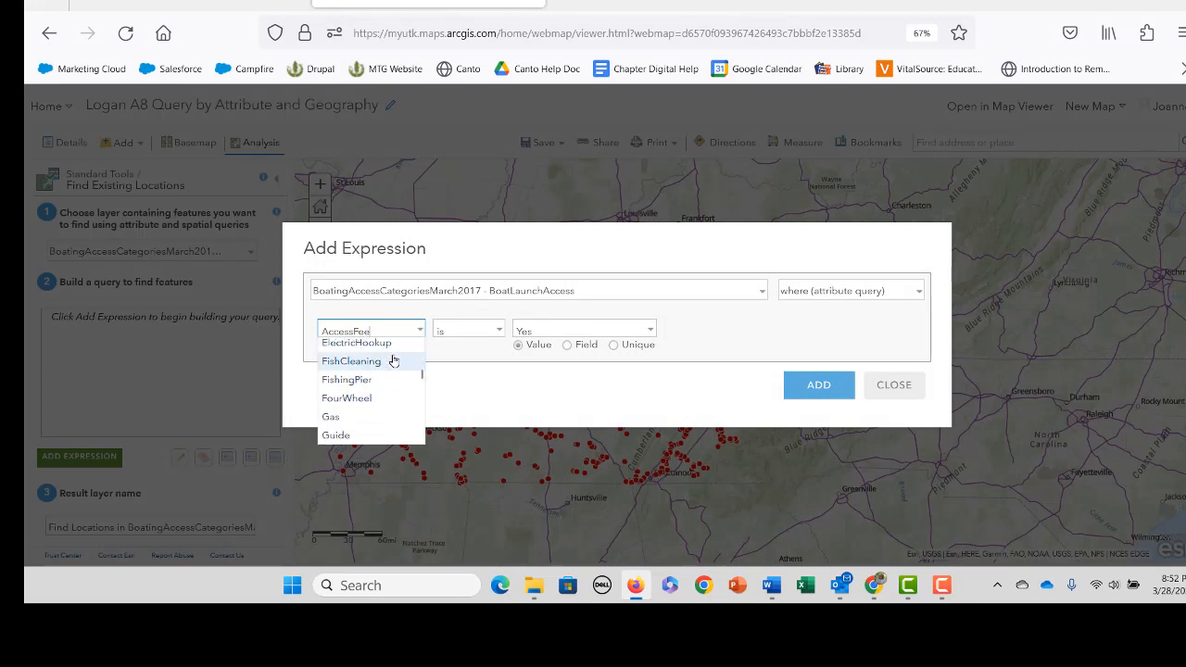
scroll(393, 360, down, 1)
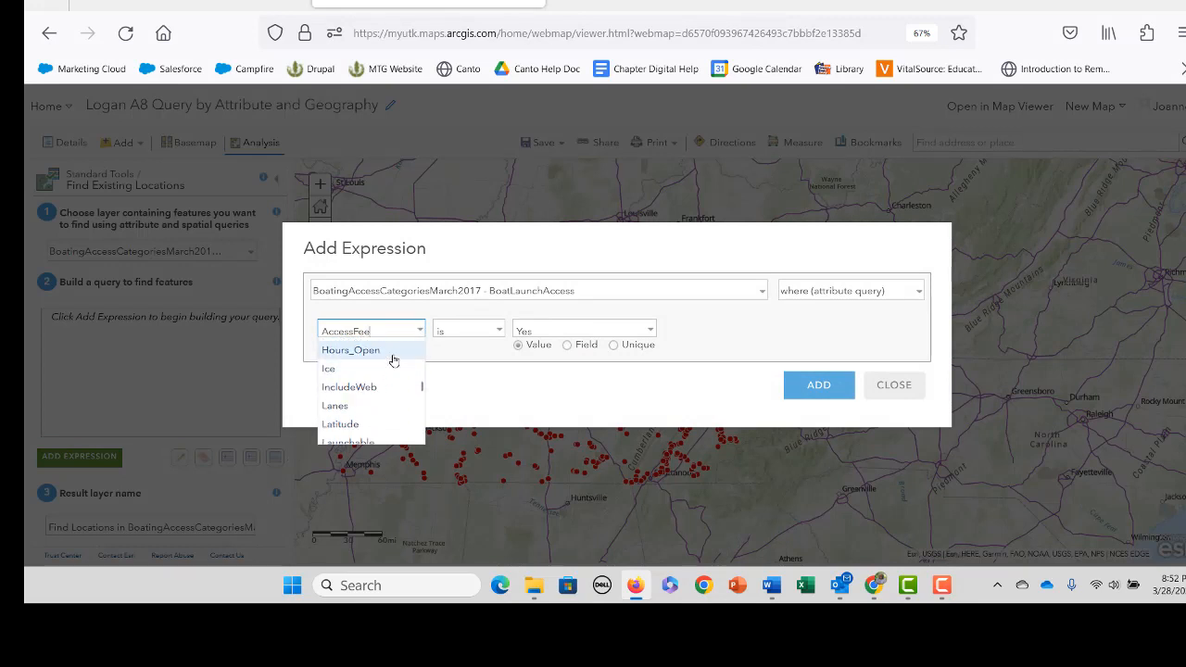
scroll(393, 363, down, 2)
click(389, 371)
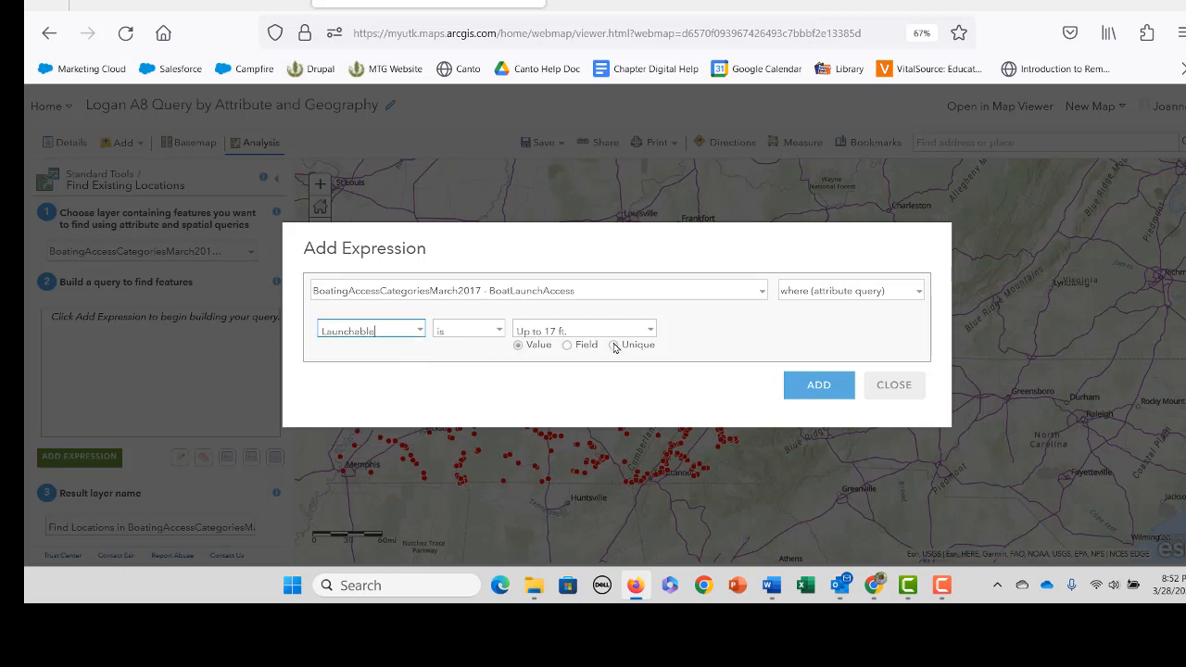
click(647, 332)
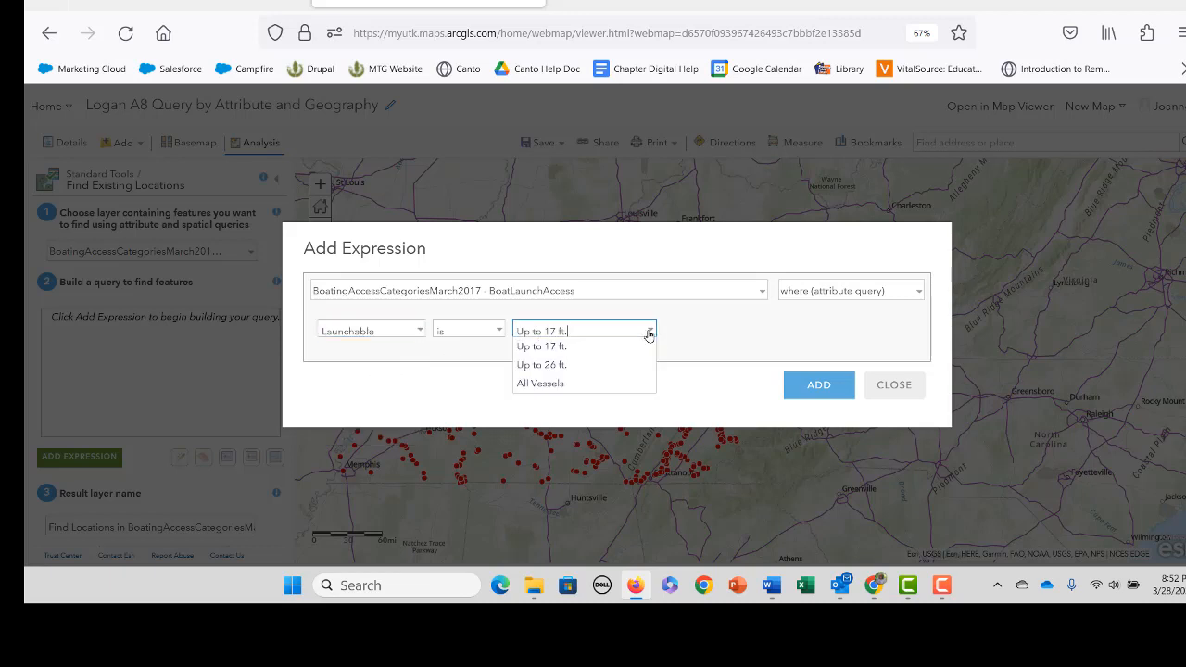
click(595, 383)
click(824, 390)
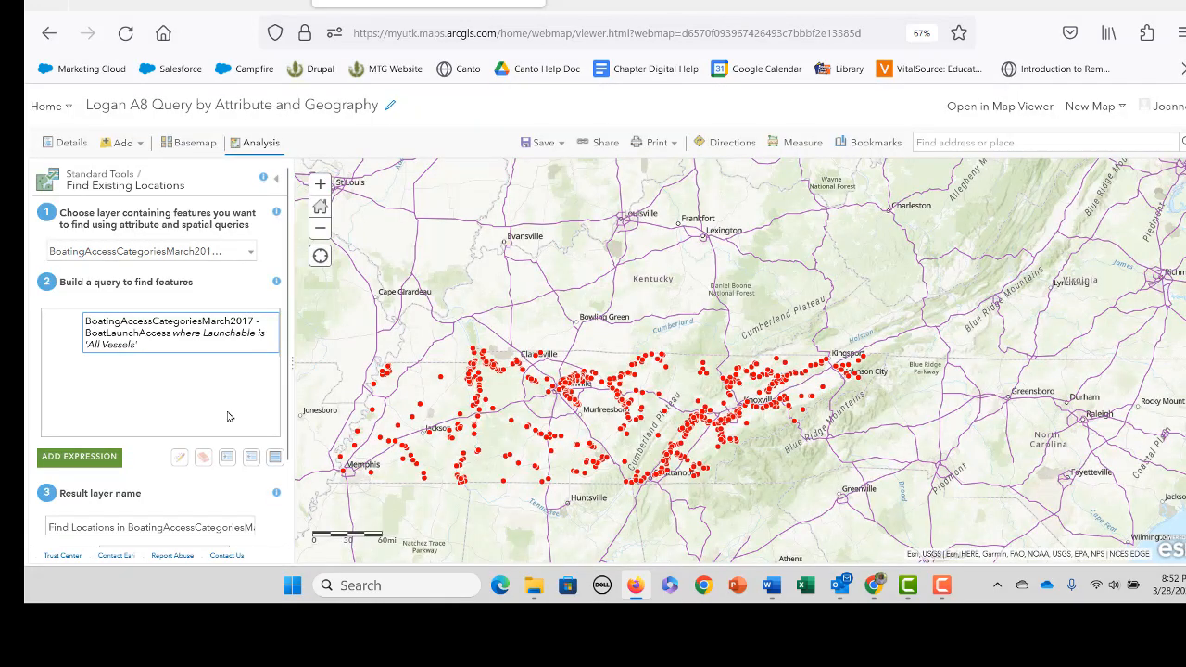
Add a query expression for BoatLaunchAccess features within a distance of 10 miles from the USA Freeway System
click(69, 456)
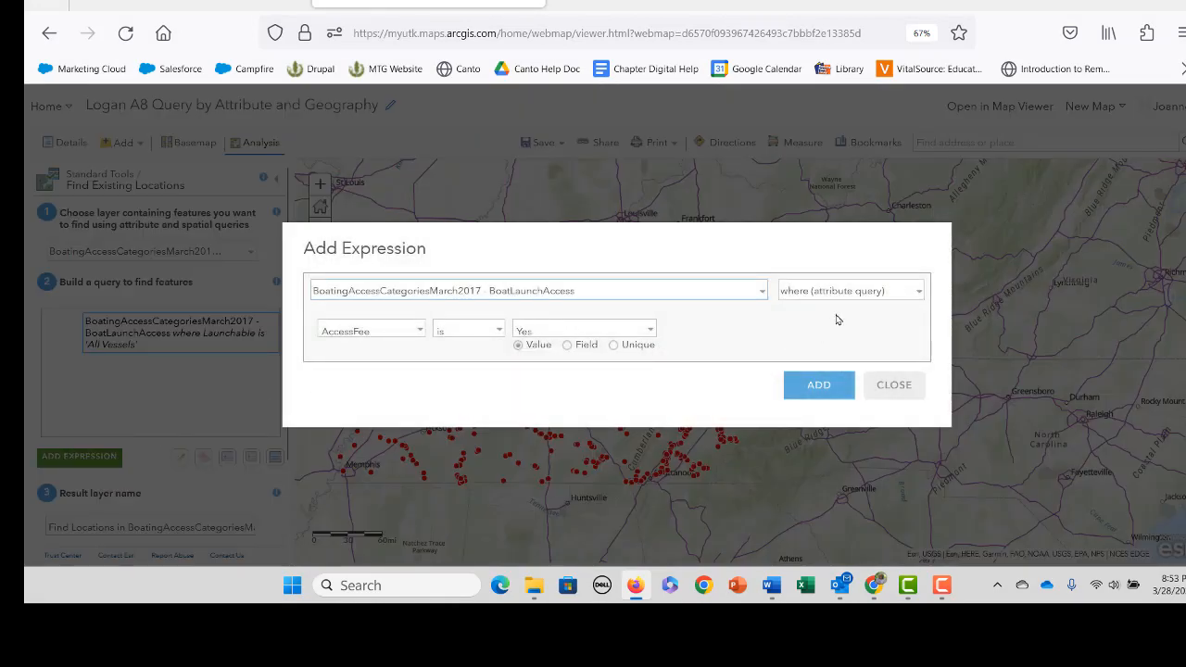
click(913, 293)
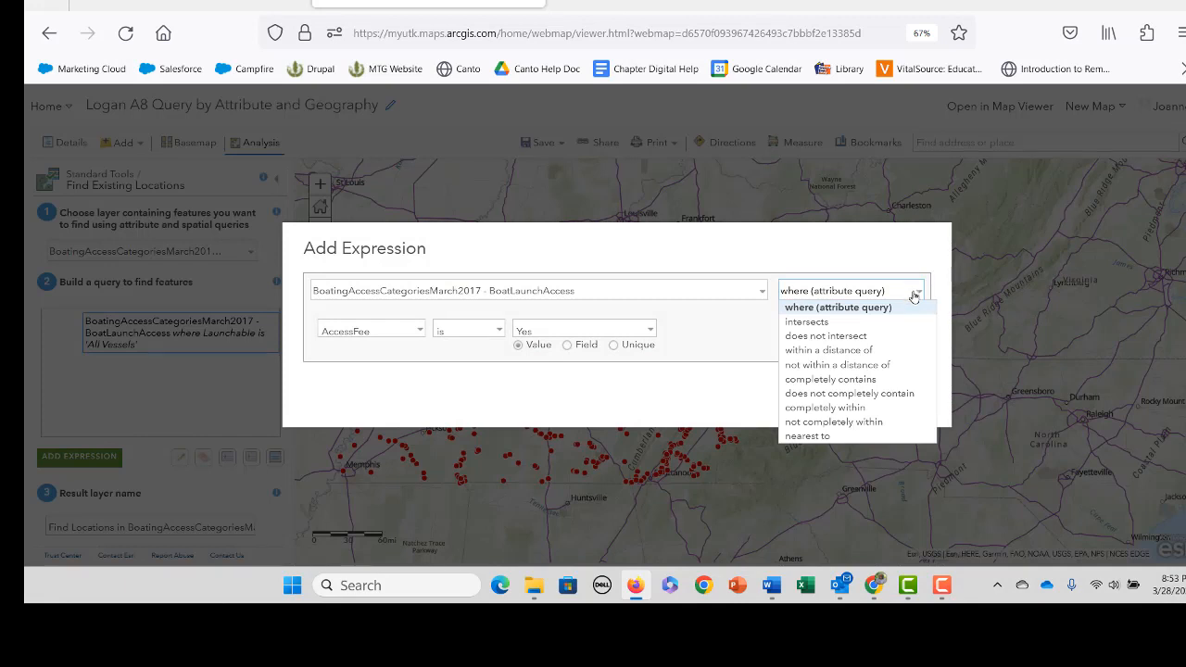
click(888, 353)
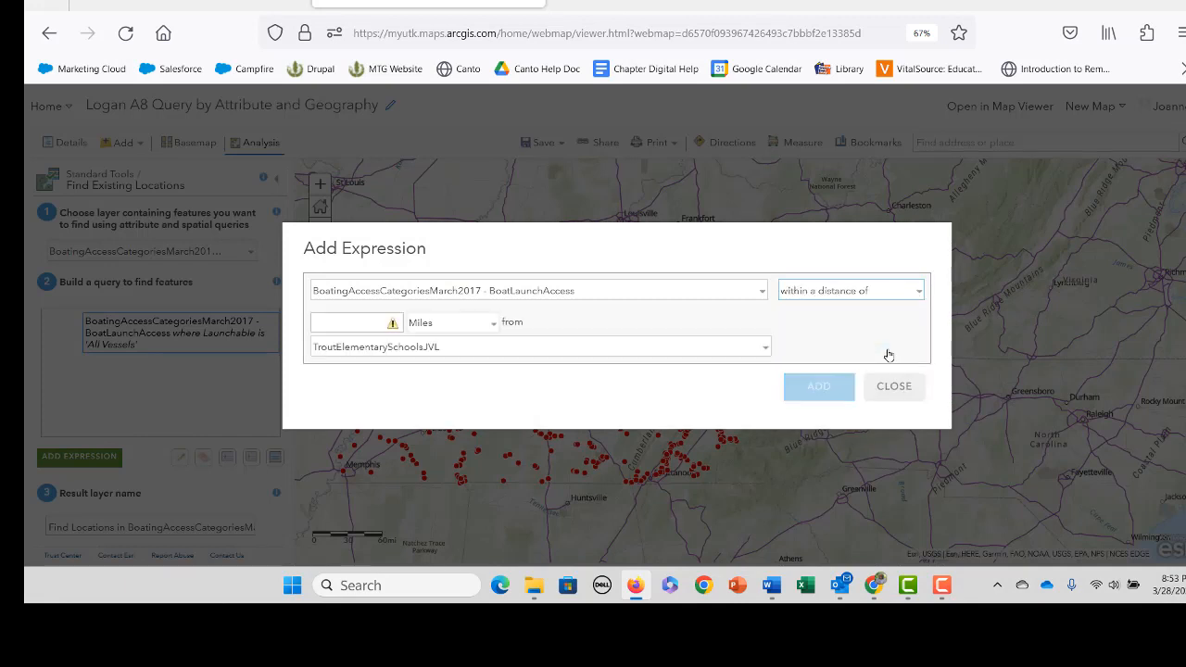
click(370, 320)
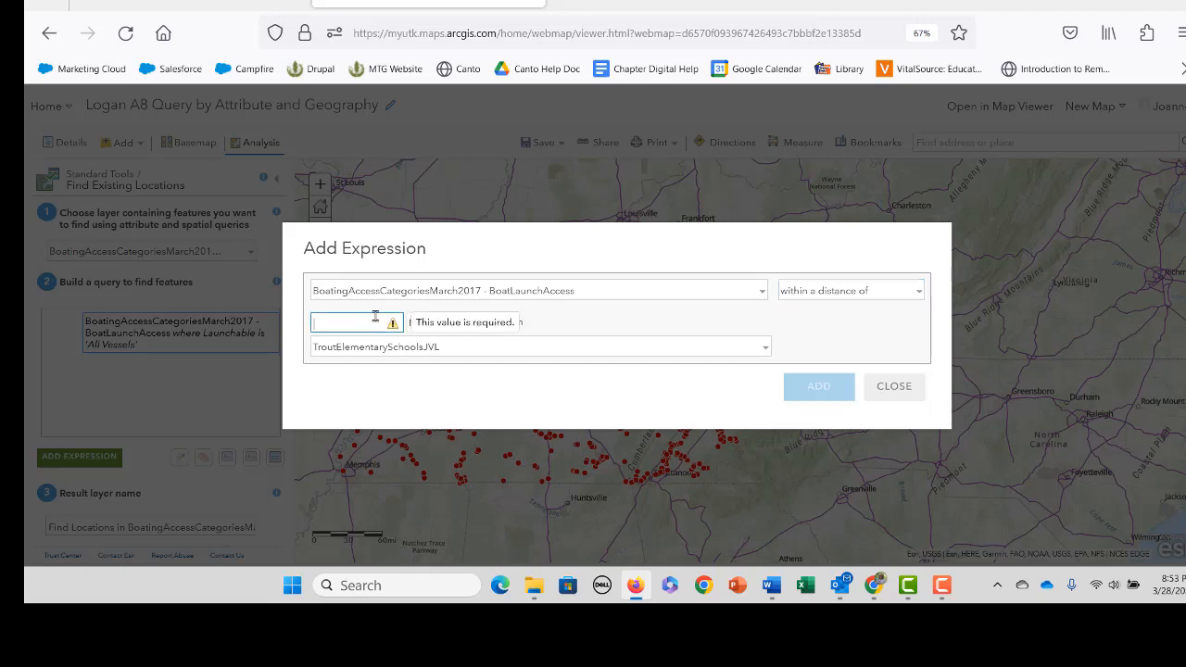
text(10)
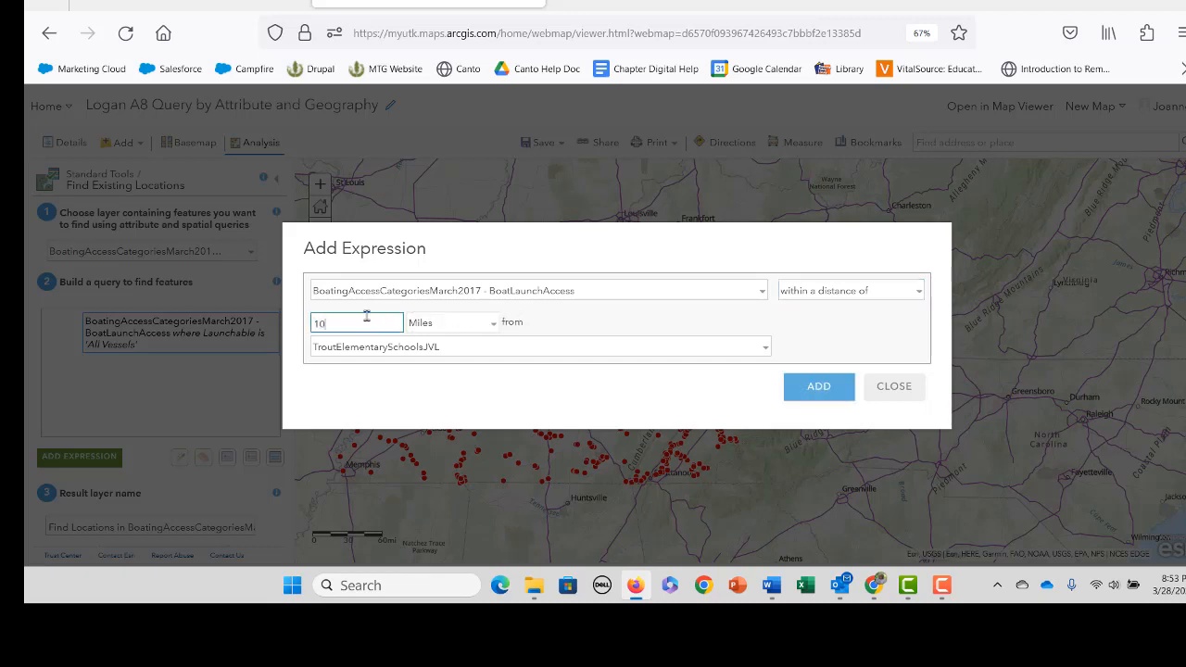
click(514, 348)
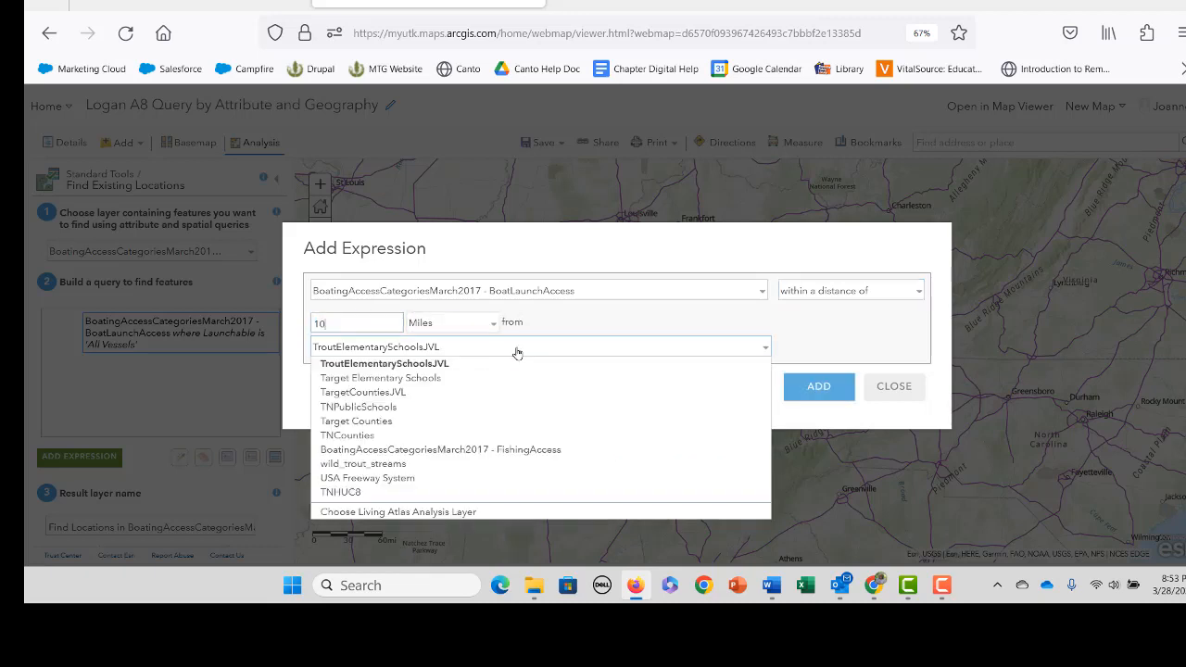
click(467, 481)
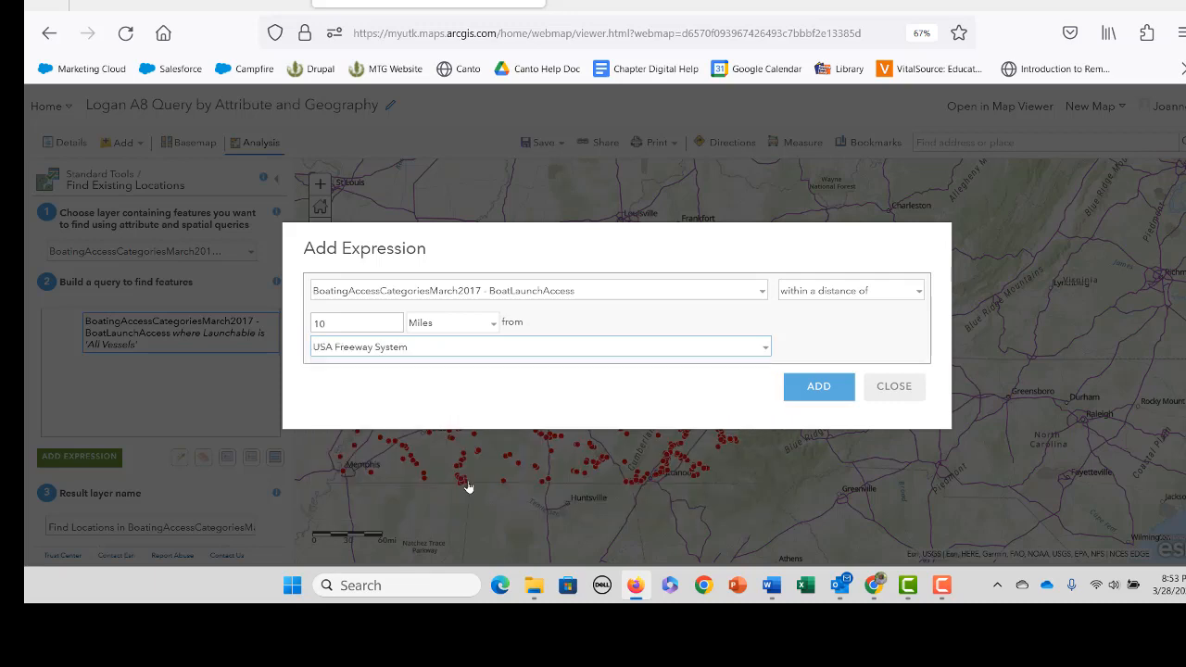
click(818, 386)
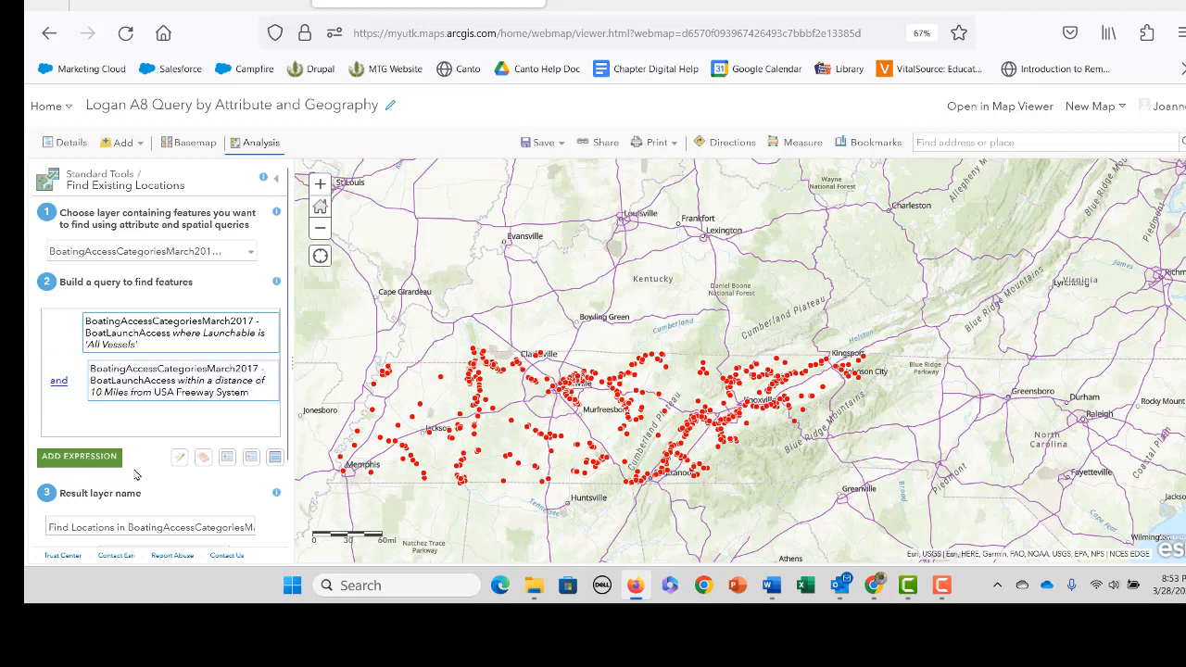
Name the result layer LaunchableBoatAccessnearFreewaysJVL and run the analysis
scroll(135, 475, down, 1)
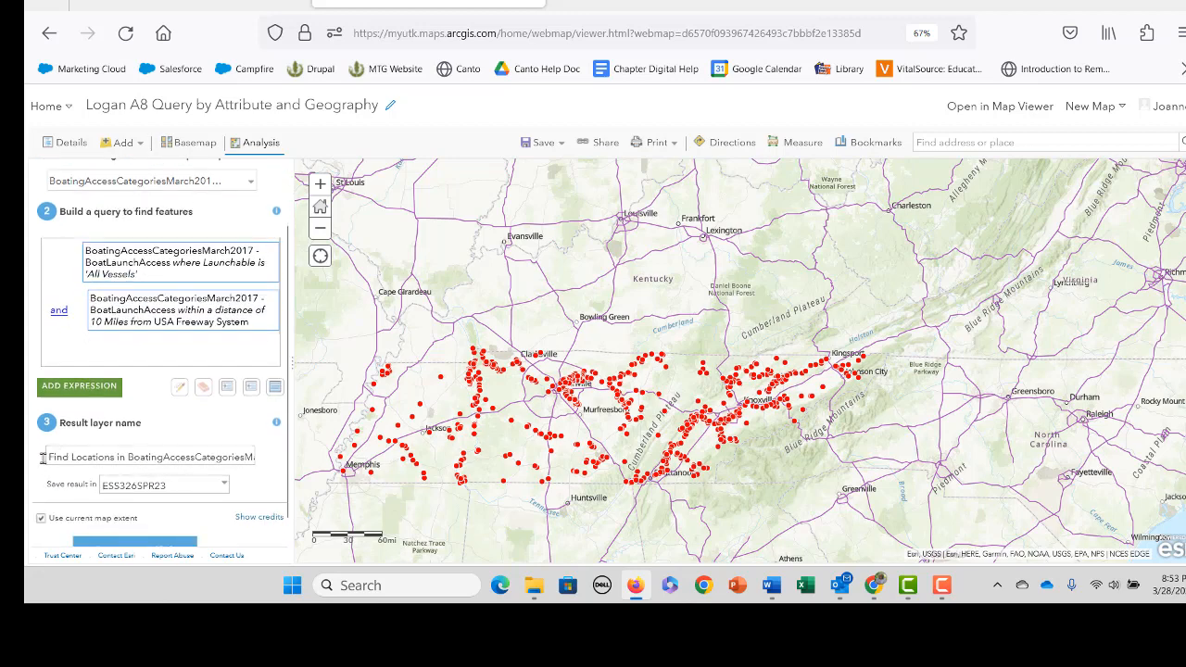
drag(47, 463, 280, 460)
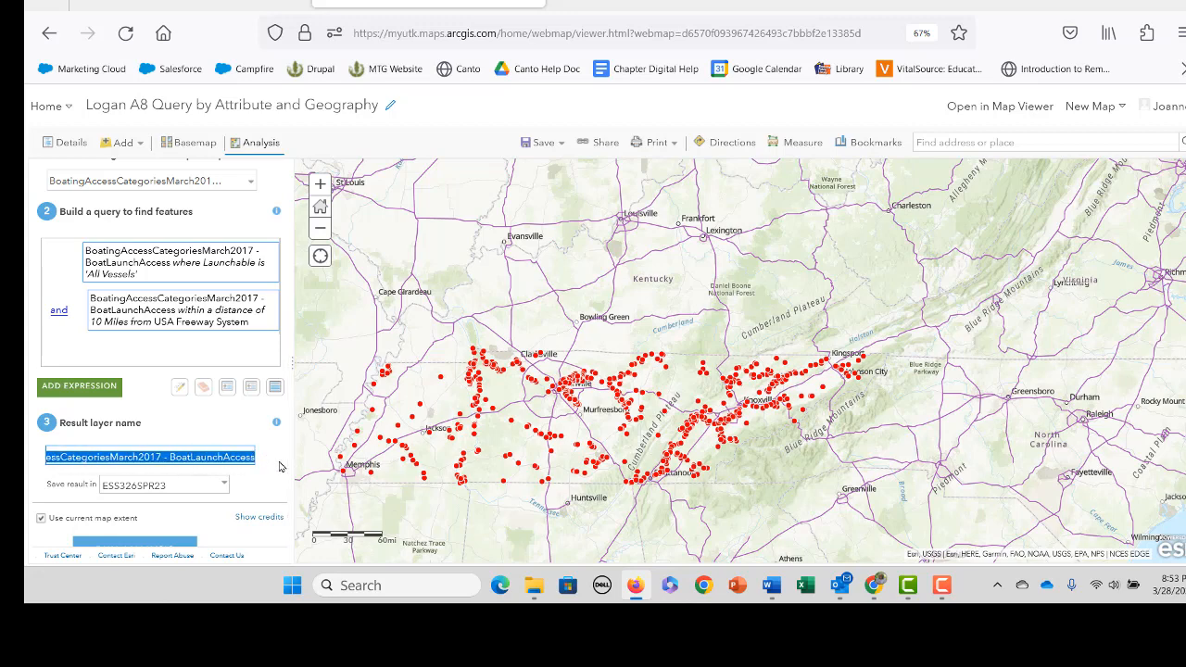
text(L)
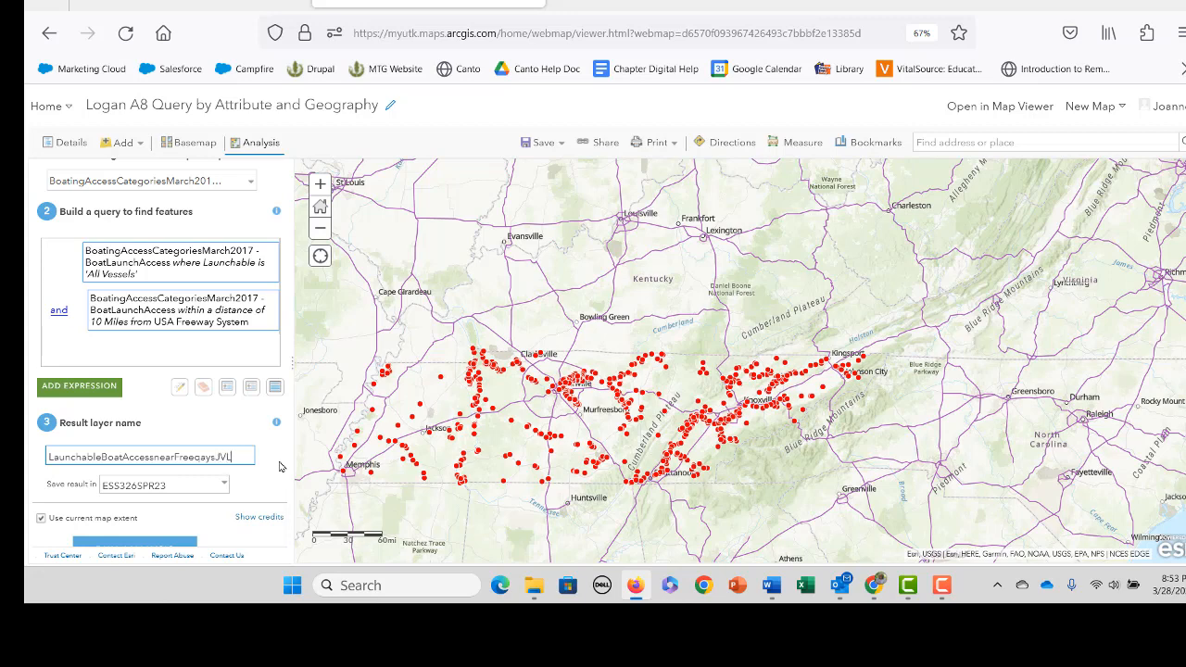
click(198, 459)
scroll(229, 432, down, 1)
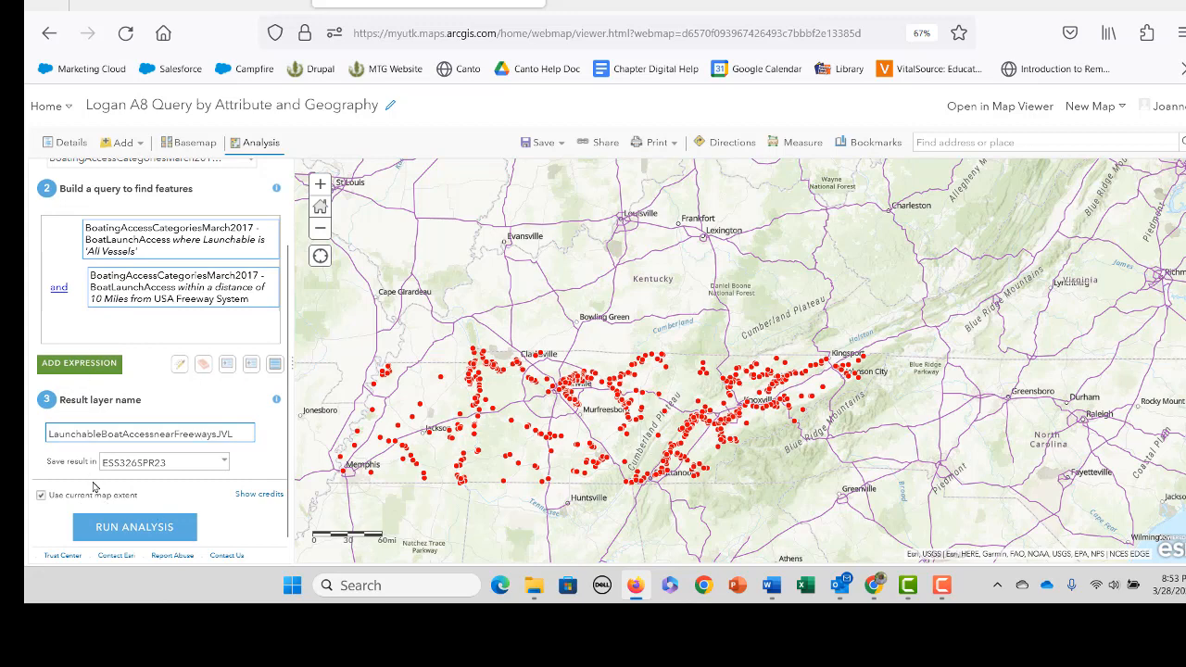
click(143, 528)
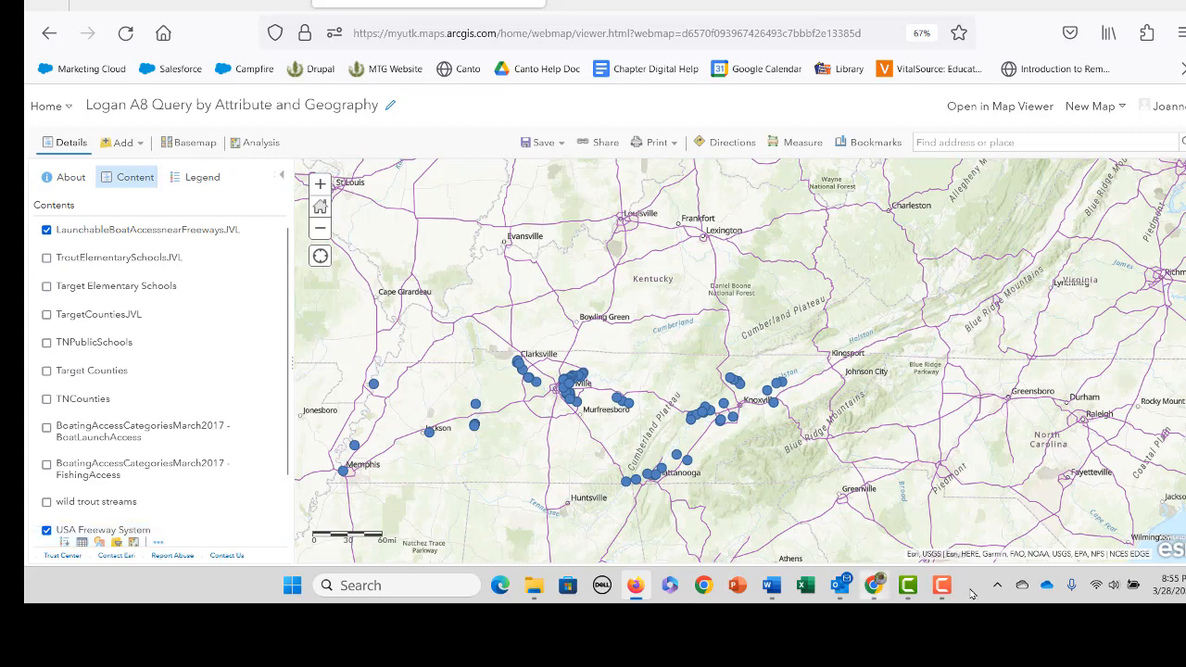
Check the attribute table of the LaunchableBoatAccessnearFreewaysJVL layer, then close it
mouse_move(938, 592)
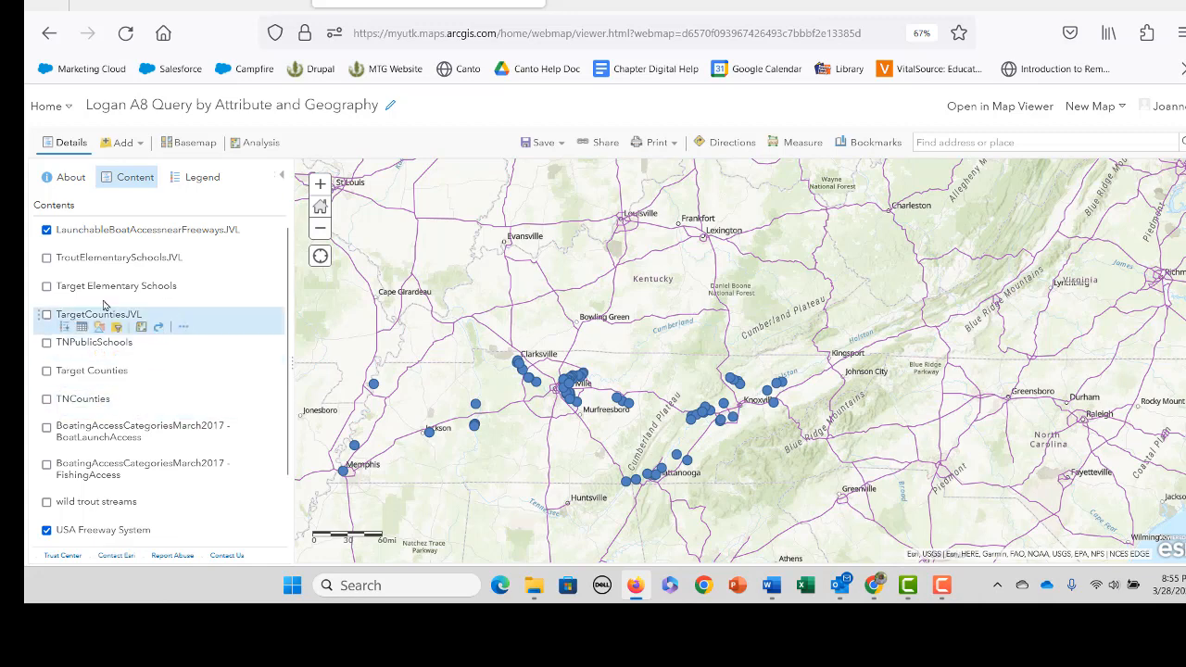
click(80, 243)
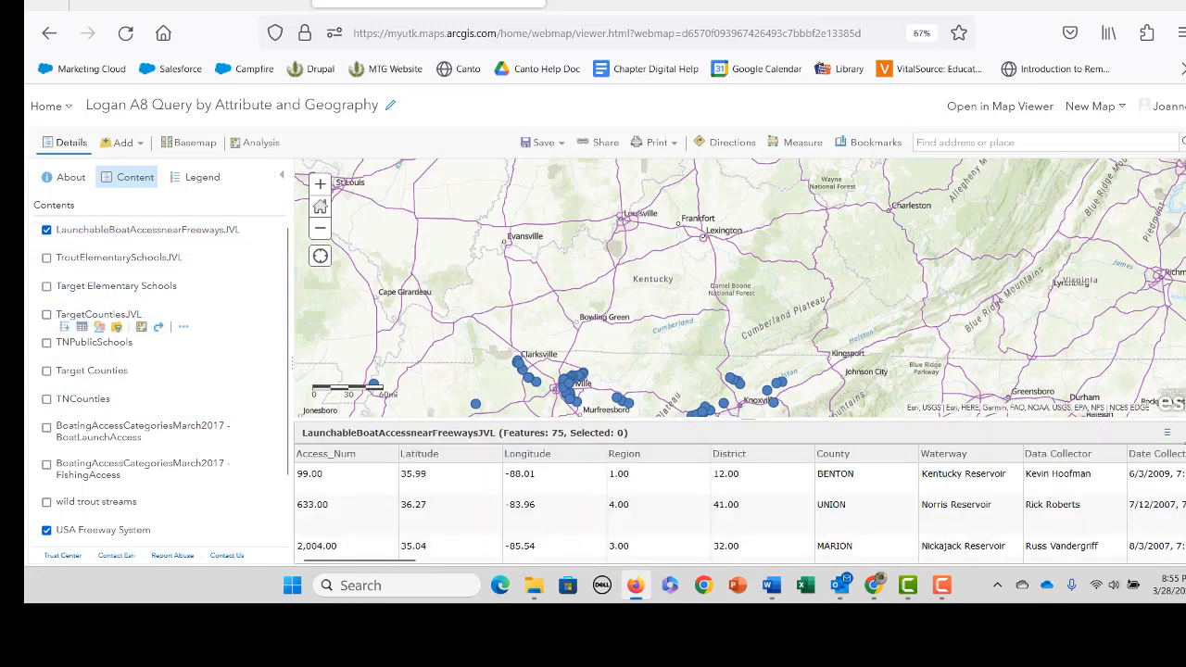
click(1185, 433)
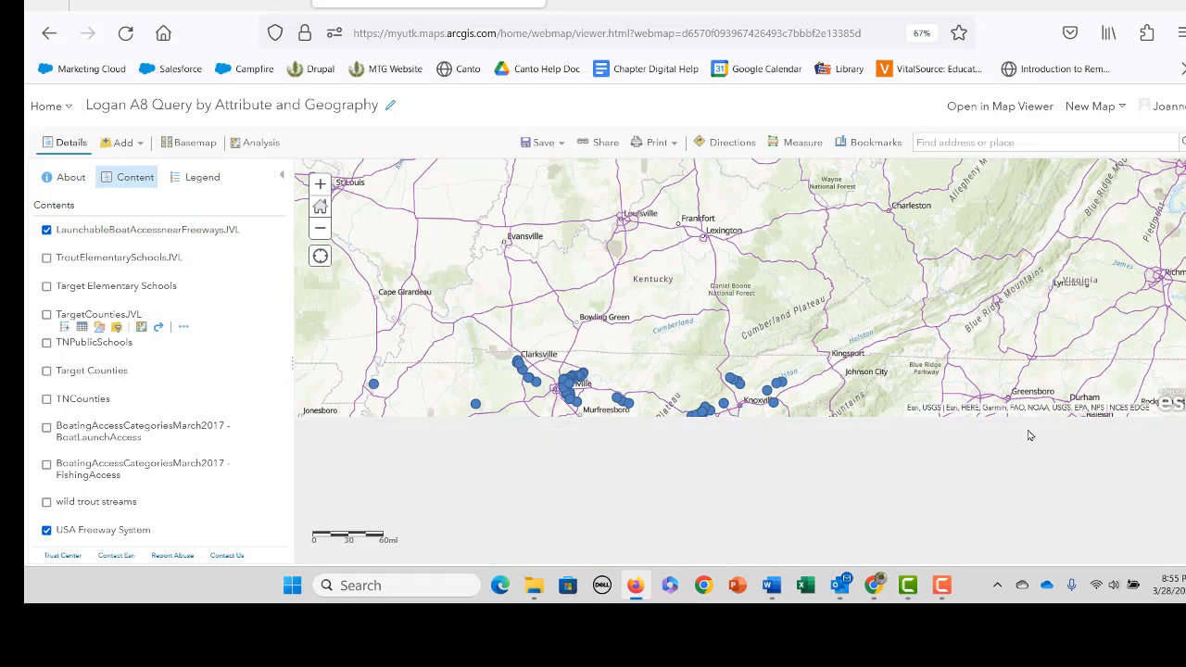
Hide the LaunchableBoatAccessnearFreewaysJVL and USA Freeway System layers and display the TNHUC8 watershed layer
click(47, 229)
click(46, 530)
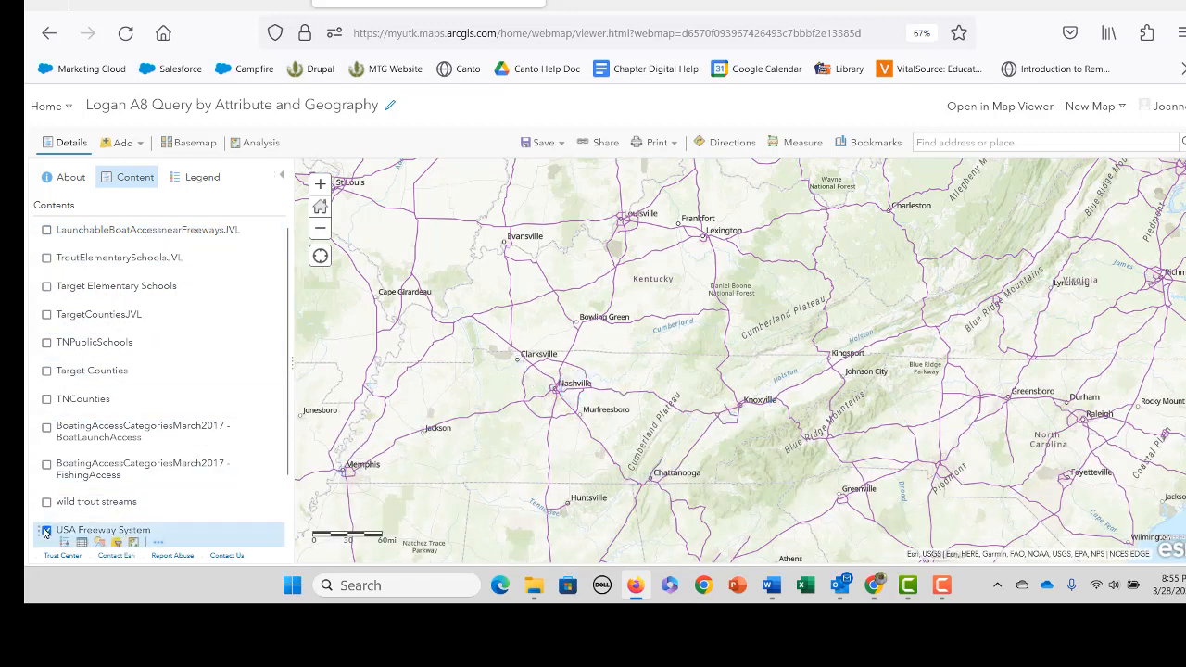
scroll(85, 487, down, 1)
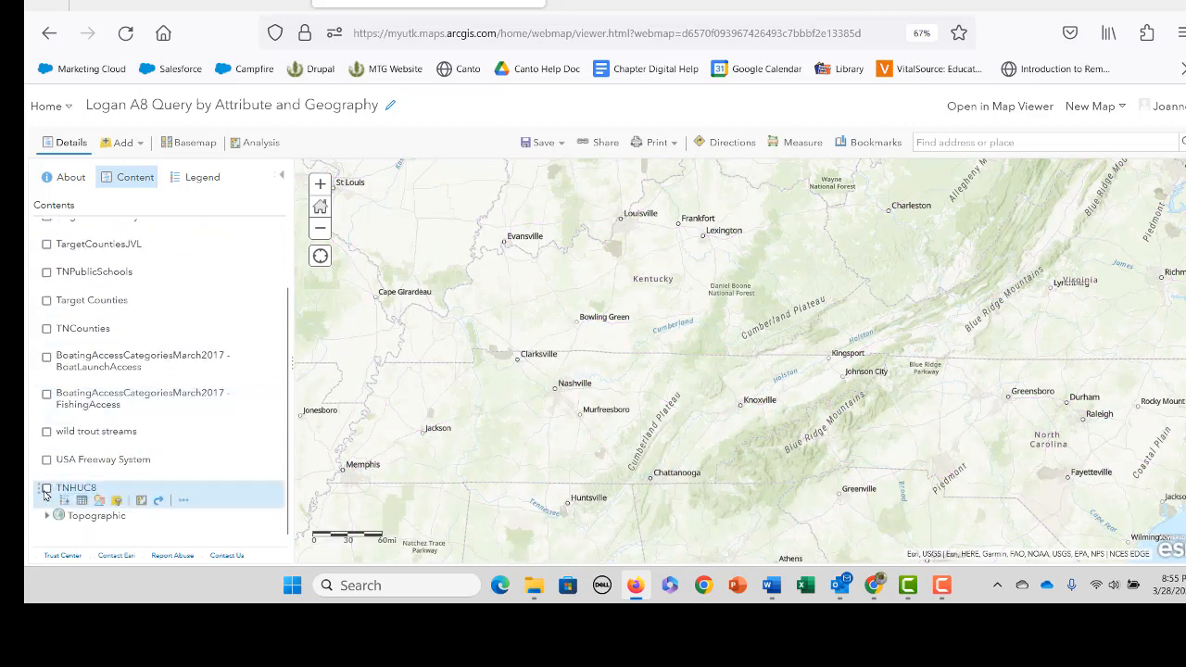
click(46, 488)
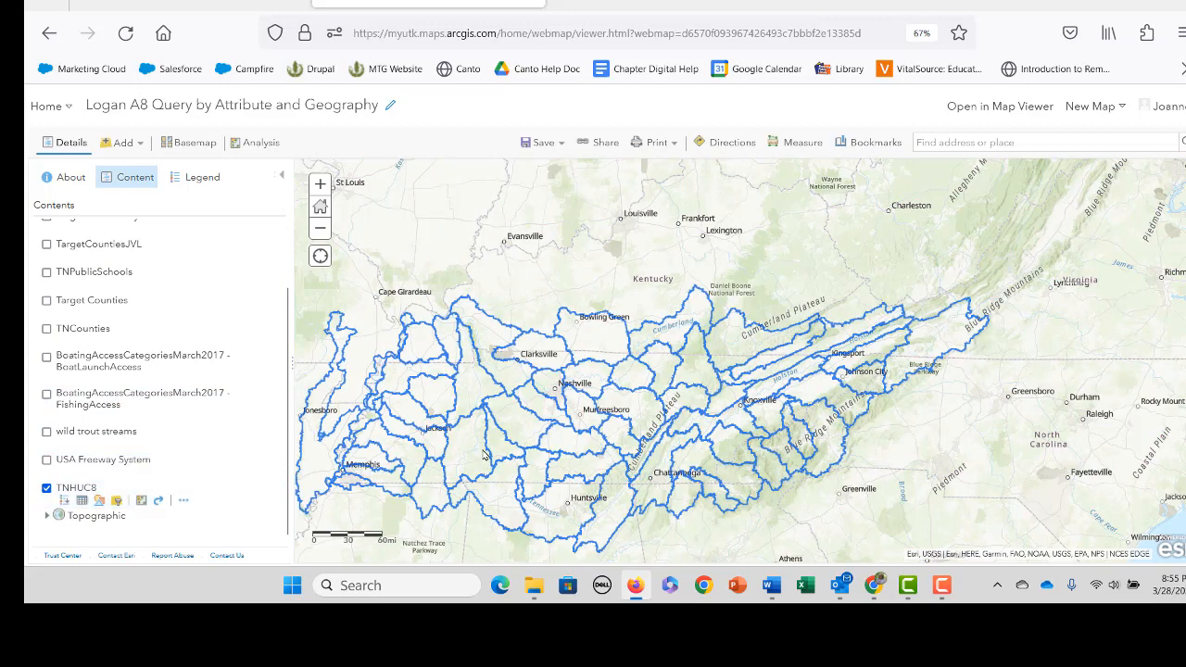
drag(486, 455, 589, 420)
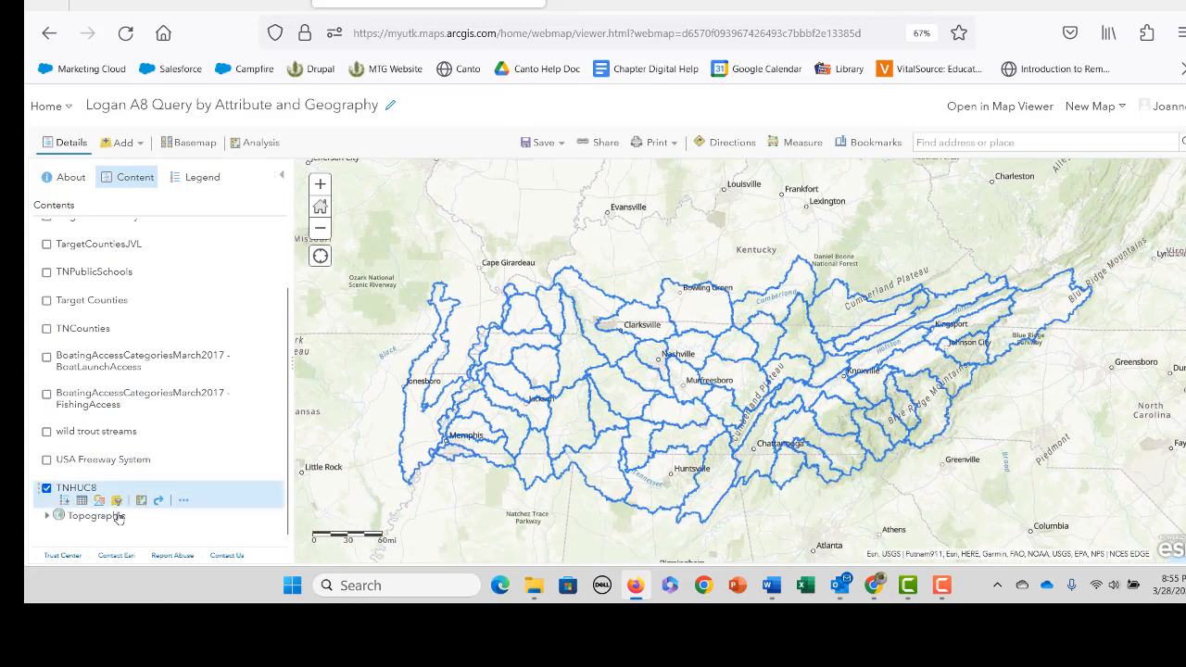
Build a Find Existing Locations query on the TNHUC8 layer with the expression intersects BoatLaunchAccess
scroll(158, 472, up, 1)
scroll(157, 472, down, 2)
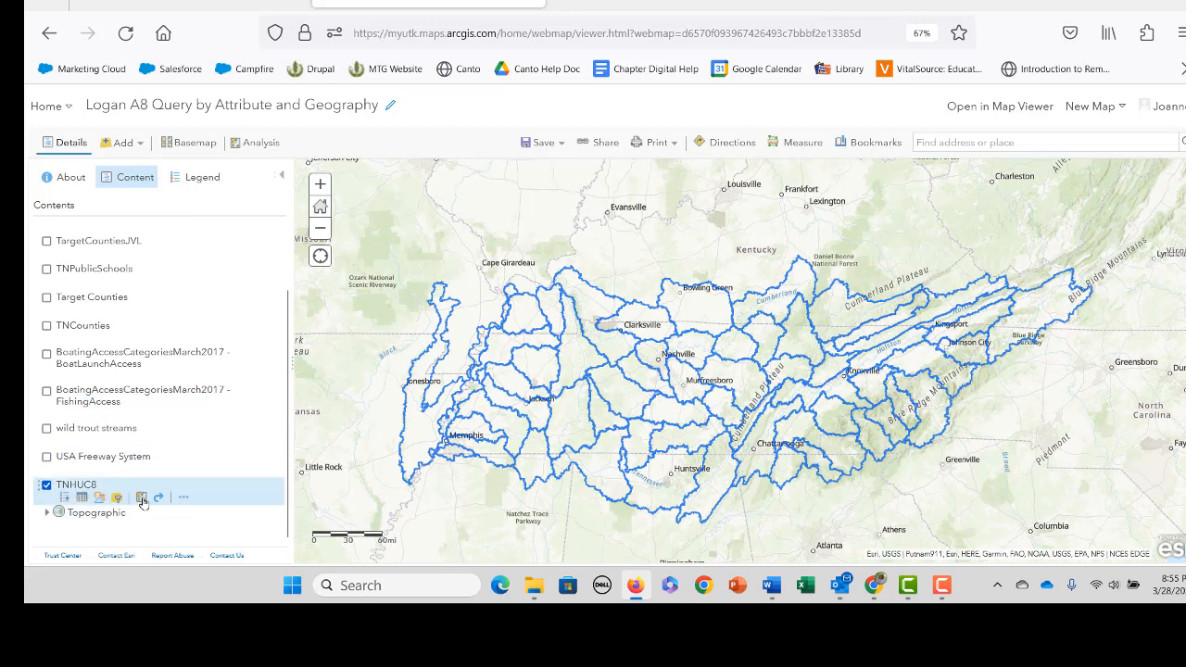
click(141, 499)
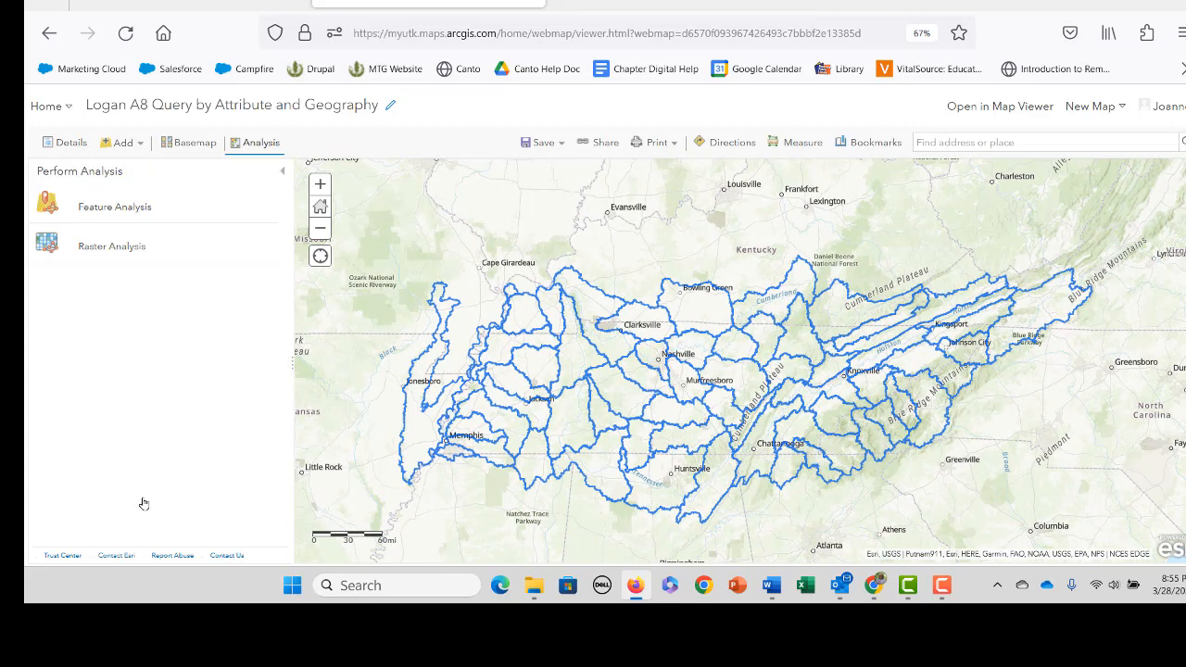
click(125, 210)
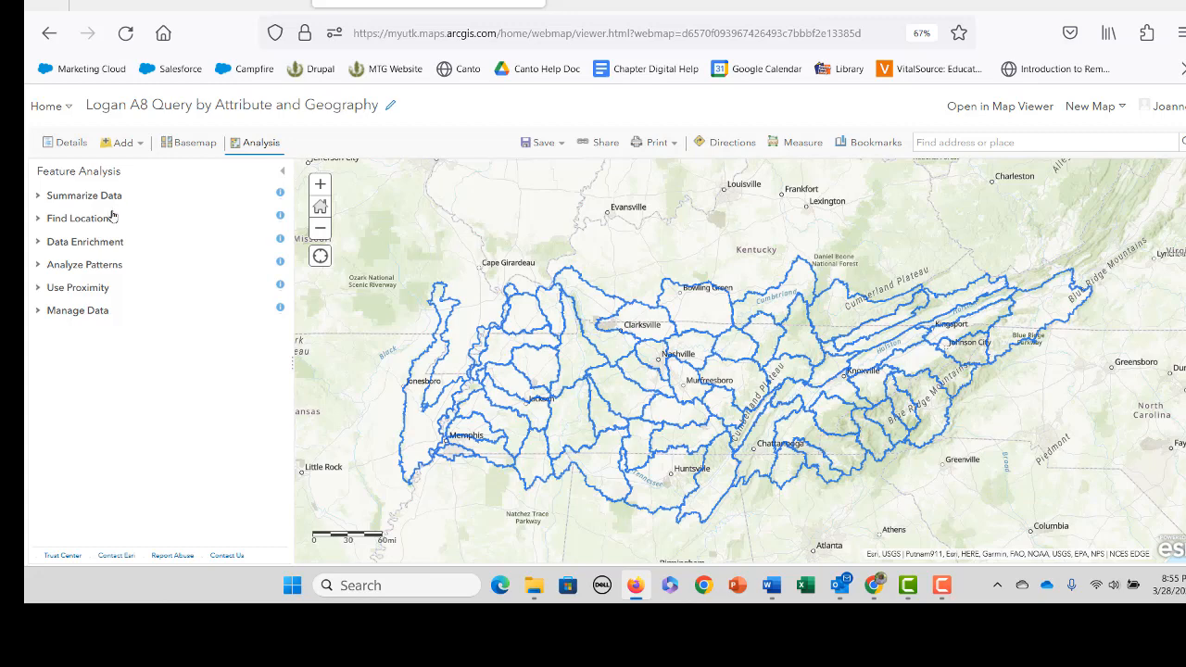
click(111, 218)
click(140, 246)
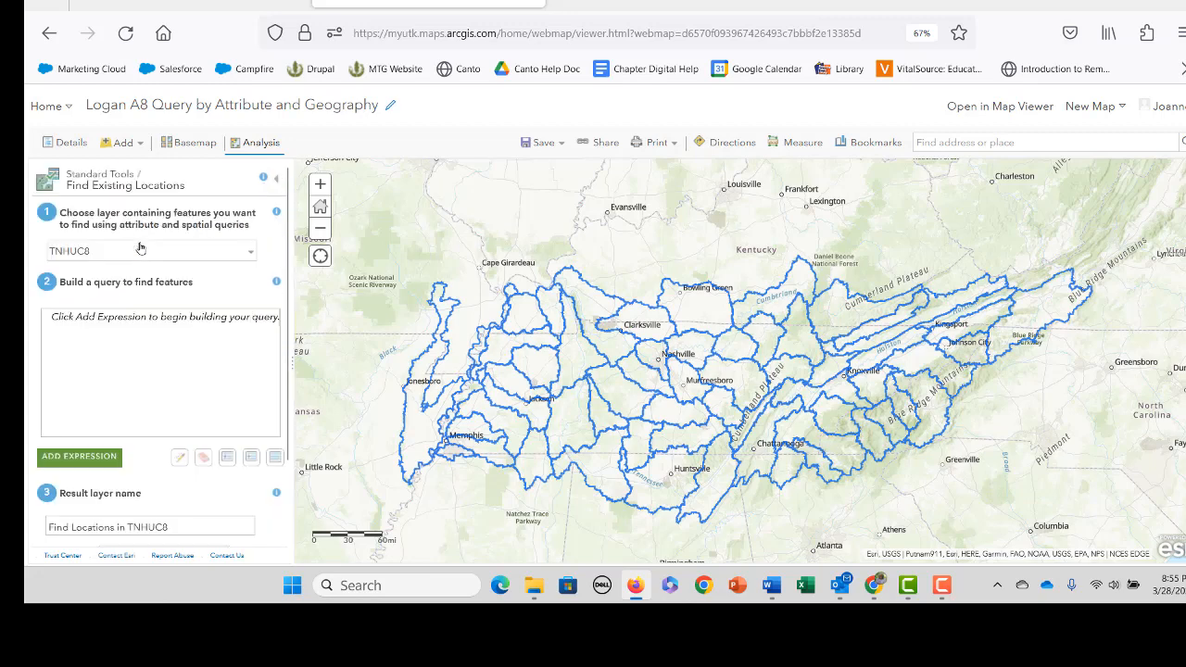
click(61, 461)
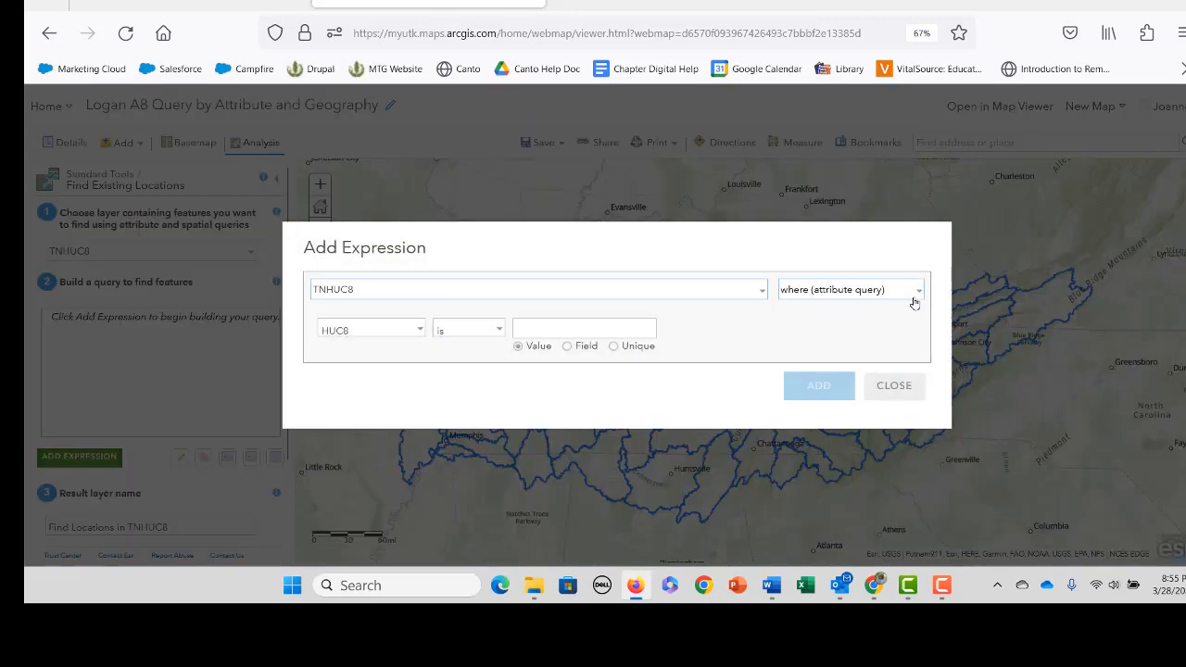
click(918, 295)
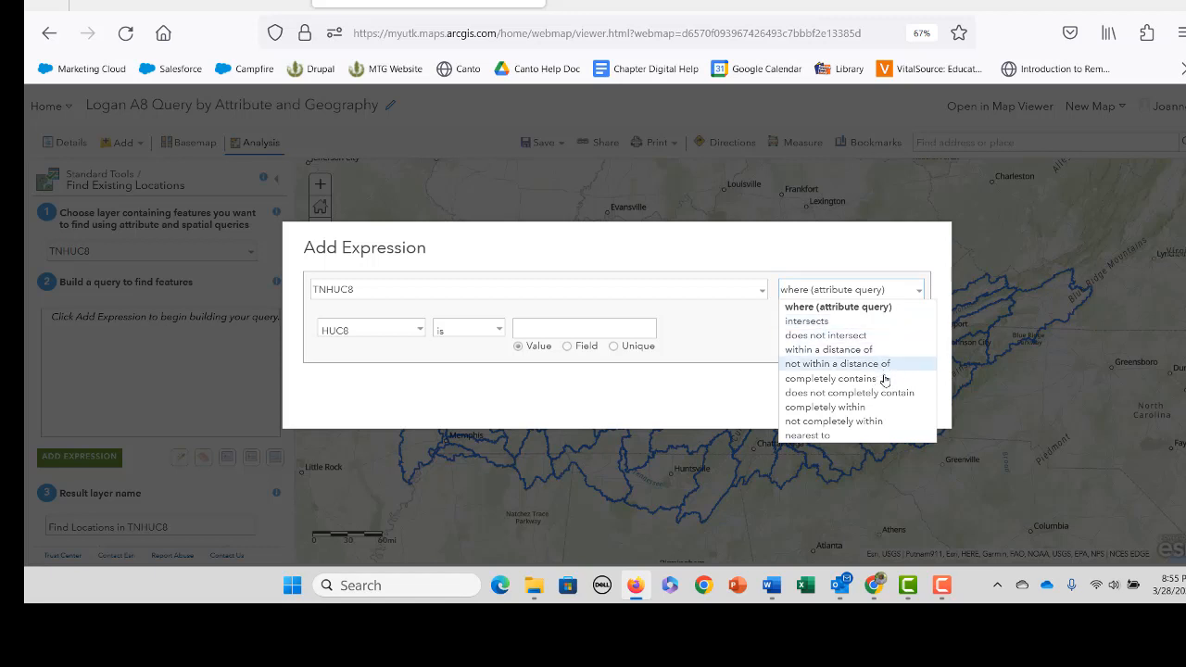
click(874, 329)
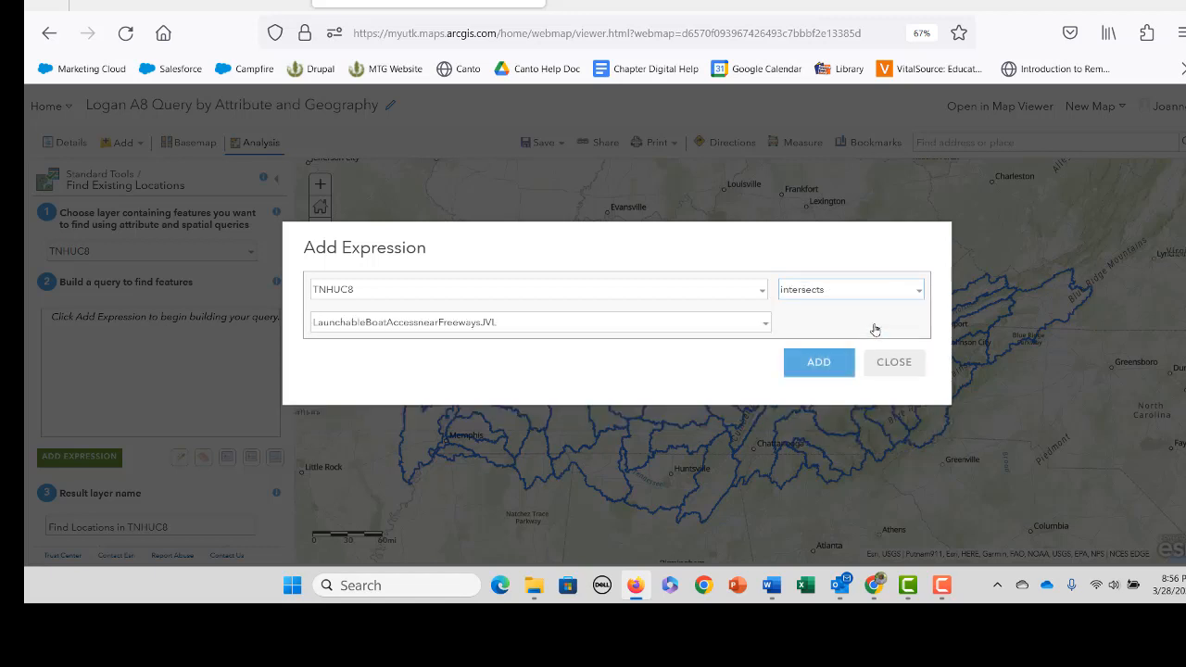
click(766, 326)
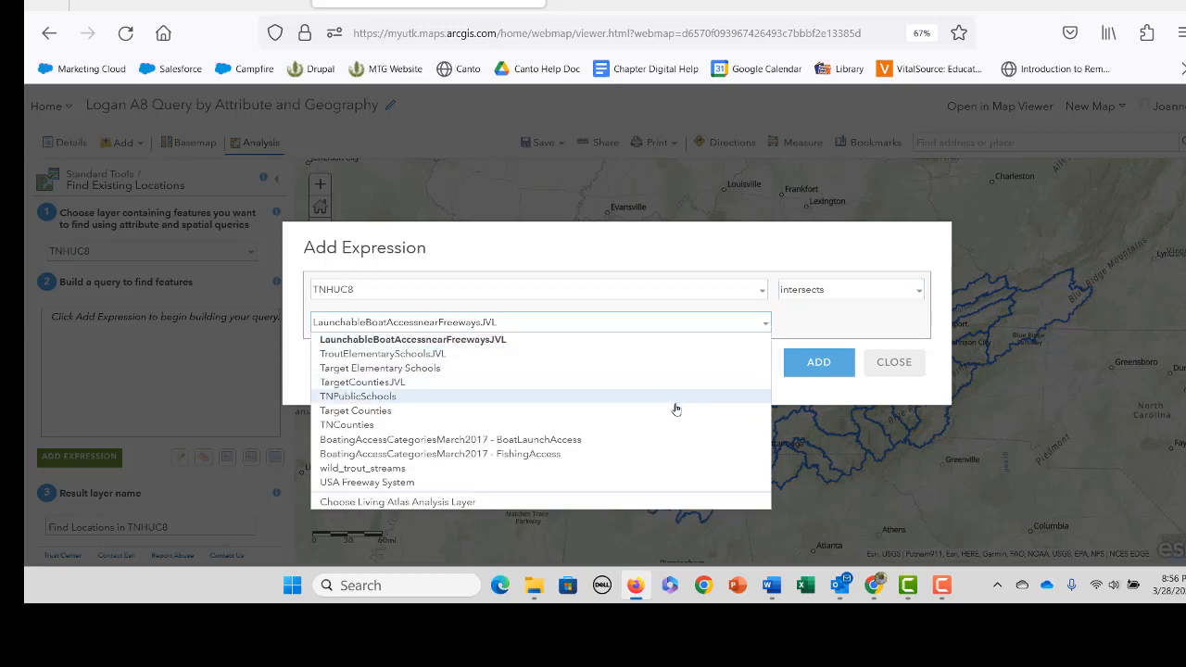
click(655, 441)
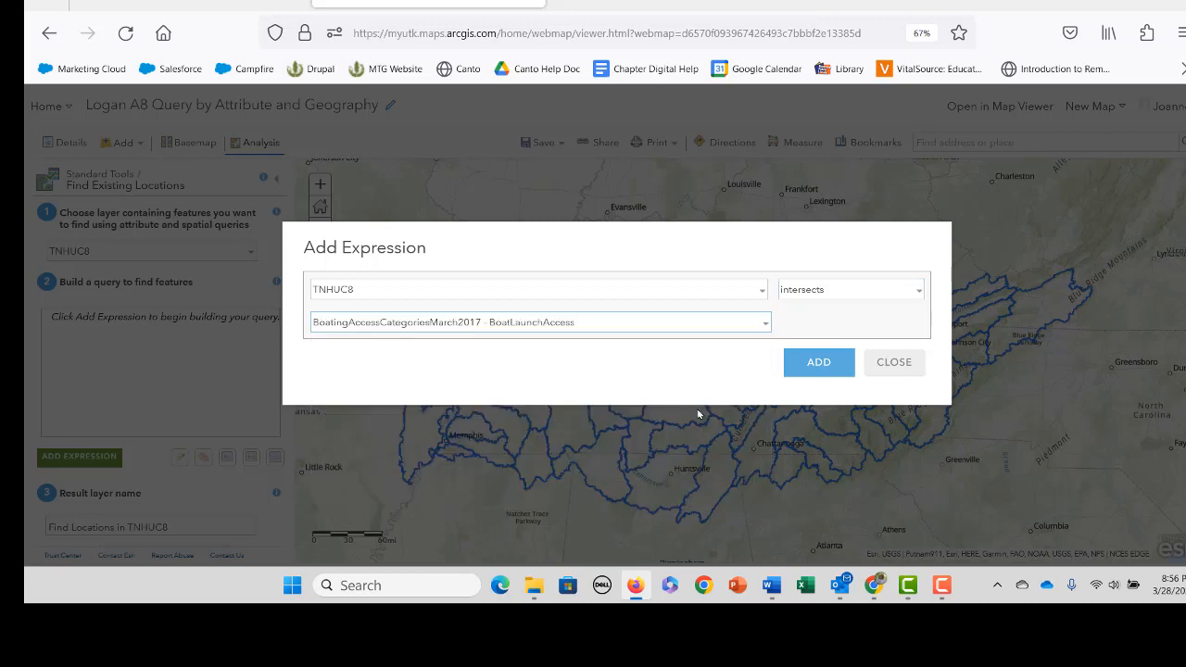
click(823, 366)
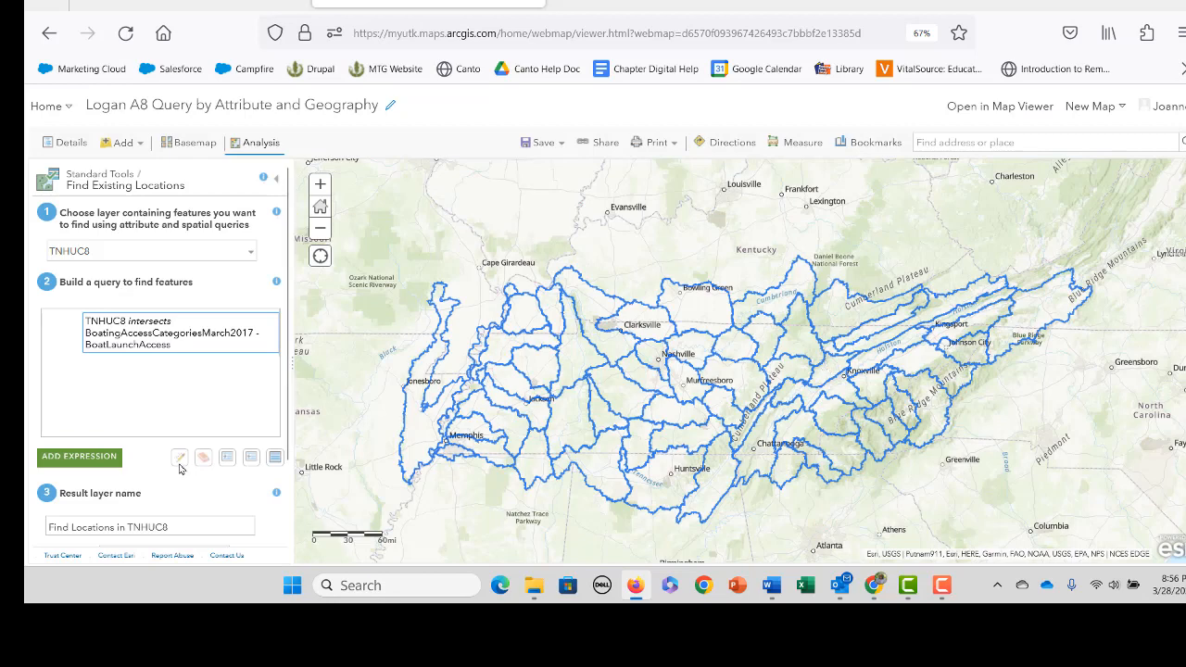
Add a second expression to the query for TNHUC8 features that intersect the FishingAccess layer
click(87, 456)
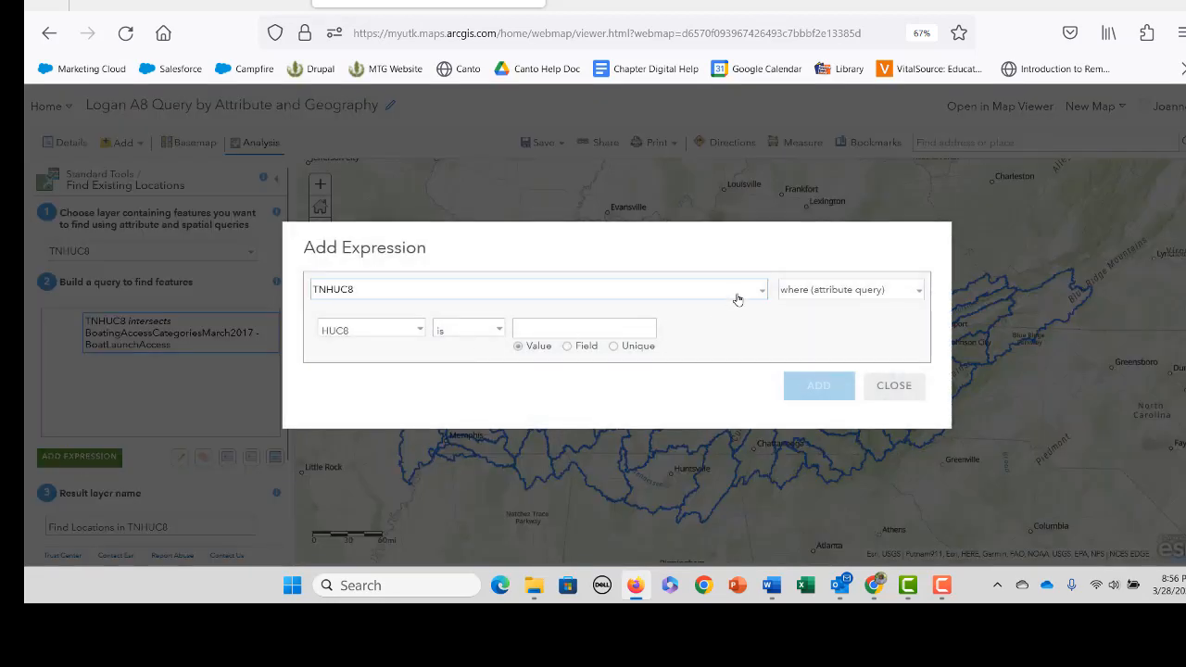
click(917, 293)
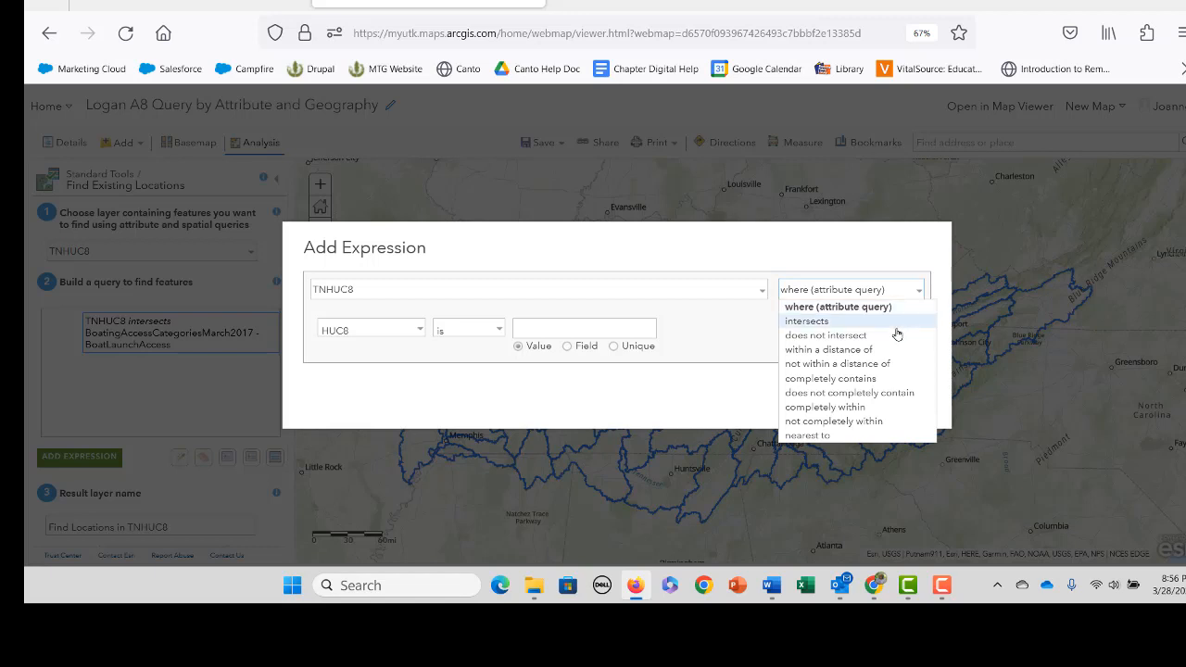
click(896, 326)
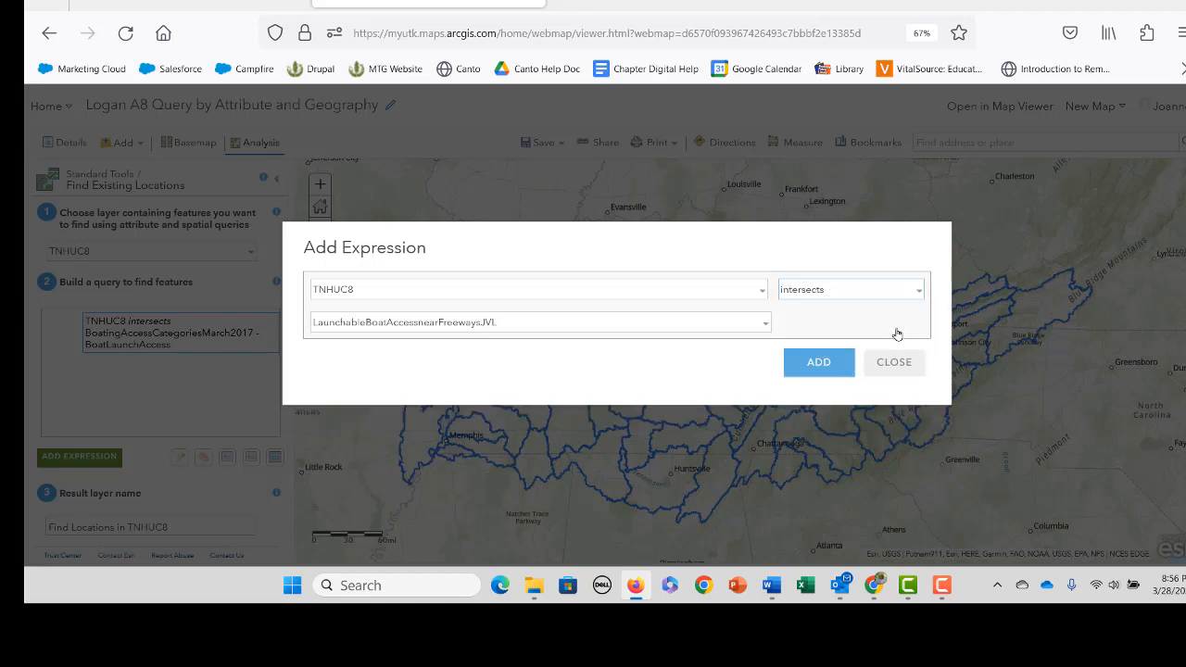
click(765, 322)
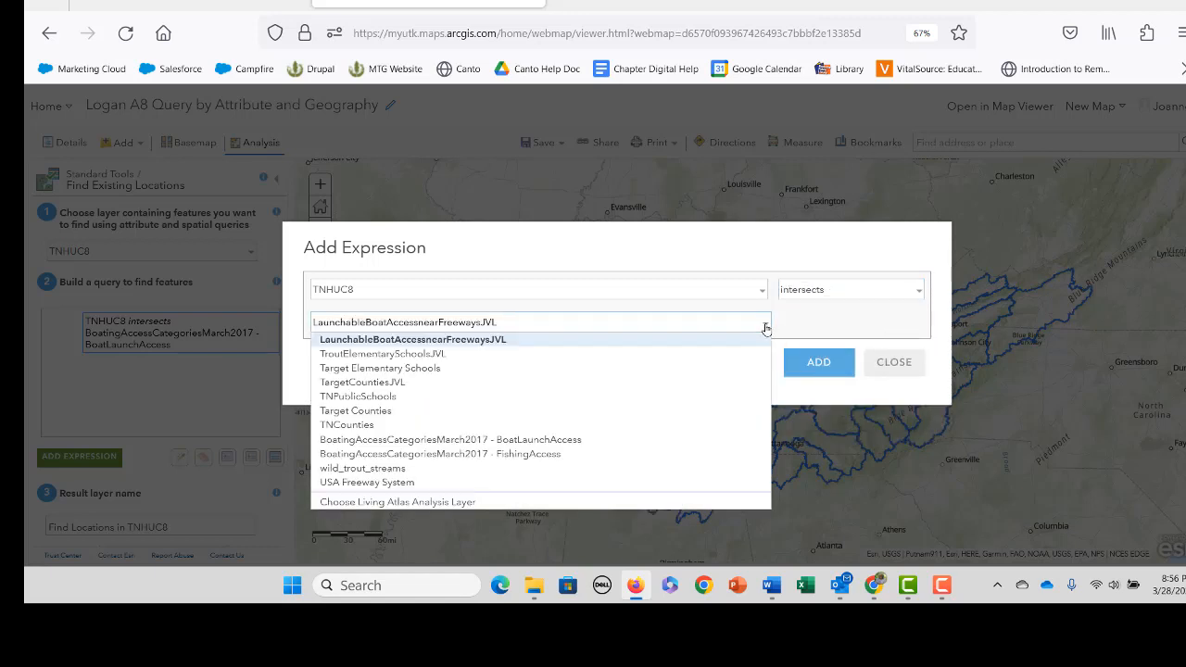
click(630, 458)
click(820, 363)
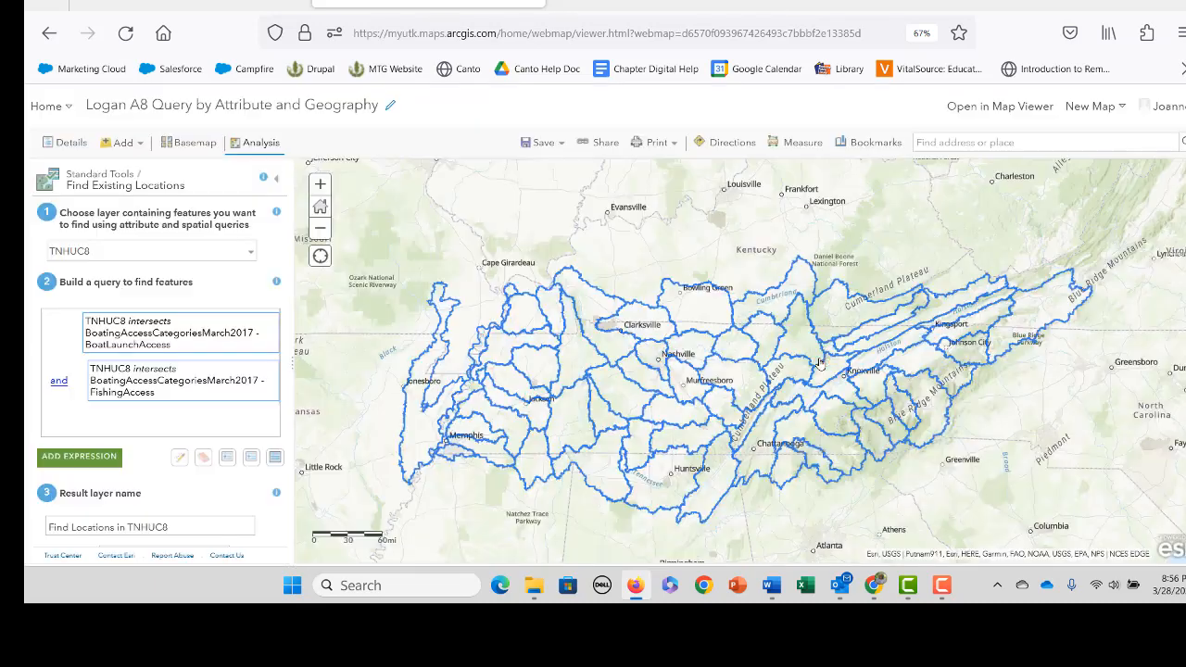
Keep the two query expressions joined by "and", name the result layer HUC08withBoatandFishingAccessJVL, and run the analysis
click(58, 382)
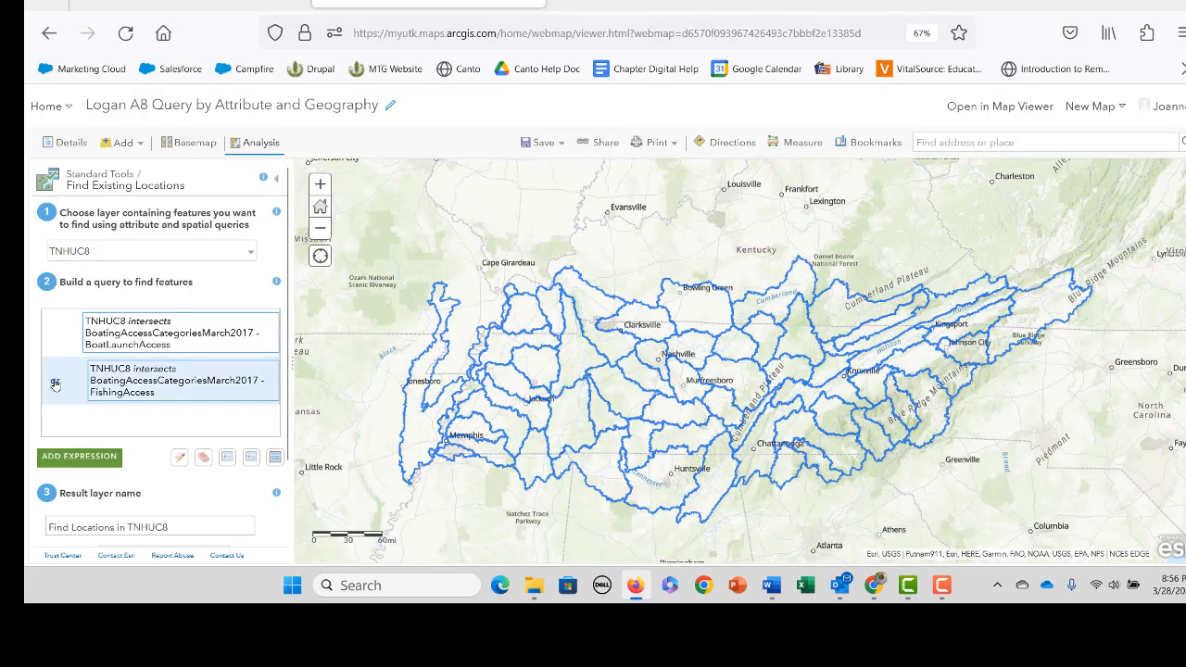
click(56, 383)
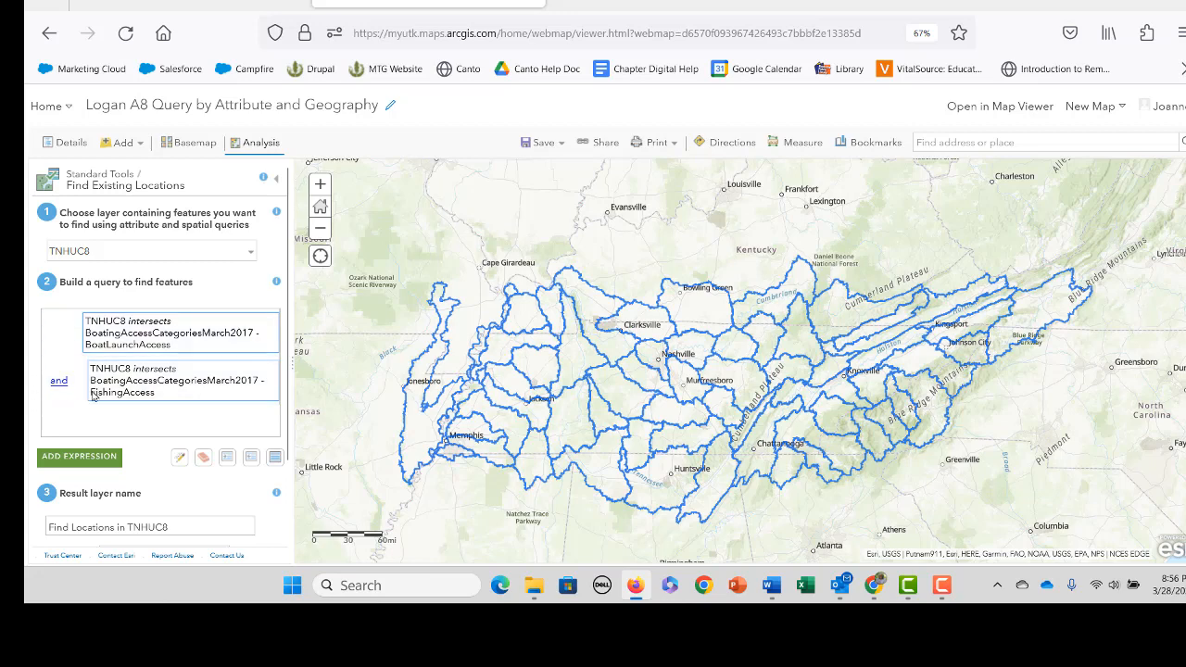
scroll(126, 433, down, 1)
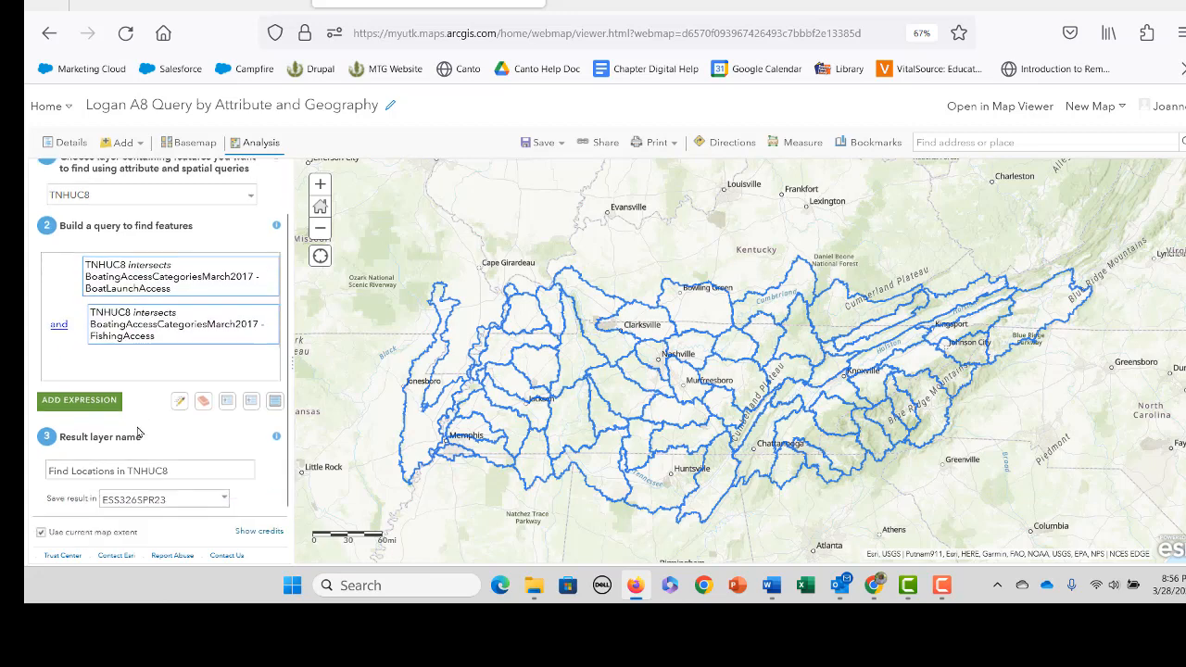
drag(188, 455, 25, 457)
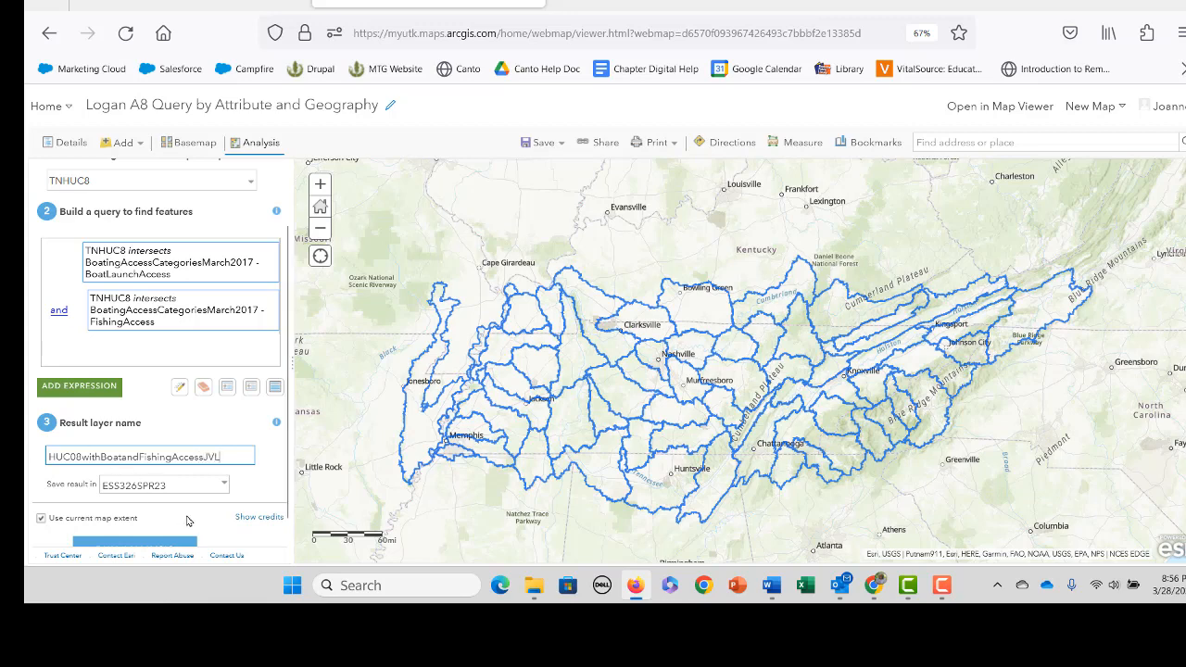
scroll(165, 543, down, 1)
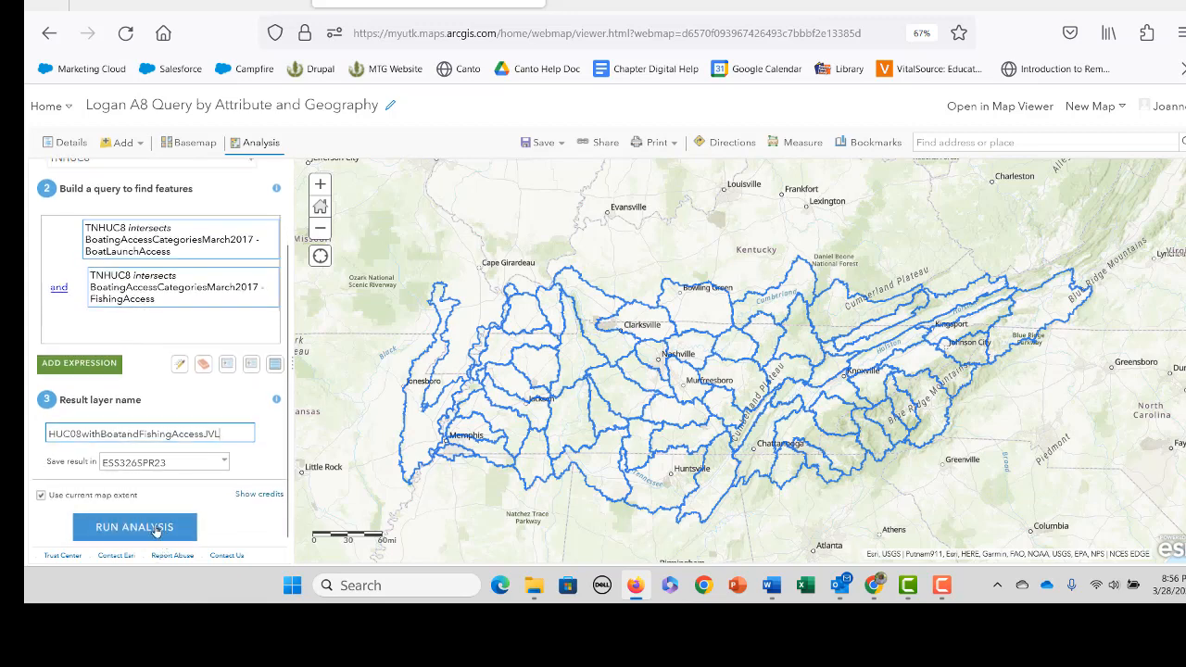
click(155, 530)
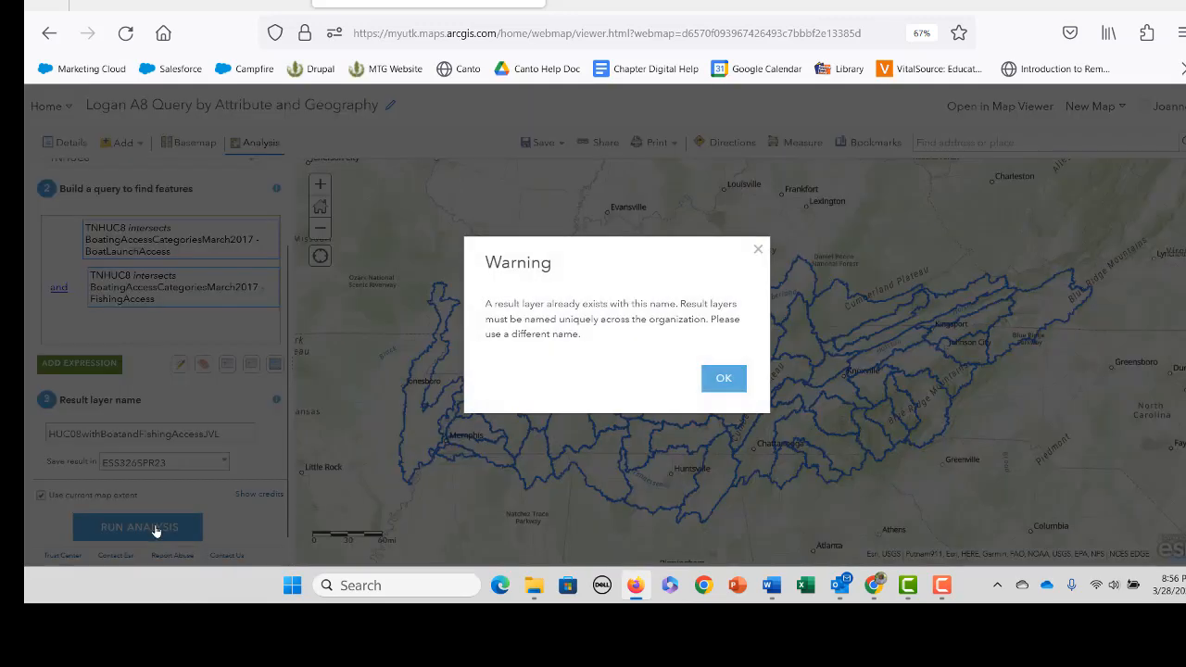
Change the result layer name to HUC08withBoatandFishingAccessJVL1 and run the analysis again
click(721, 376)
click(233, 435)
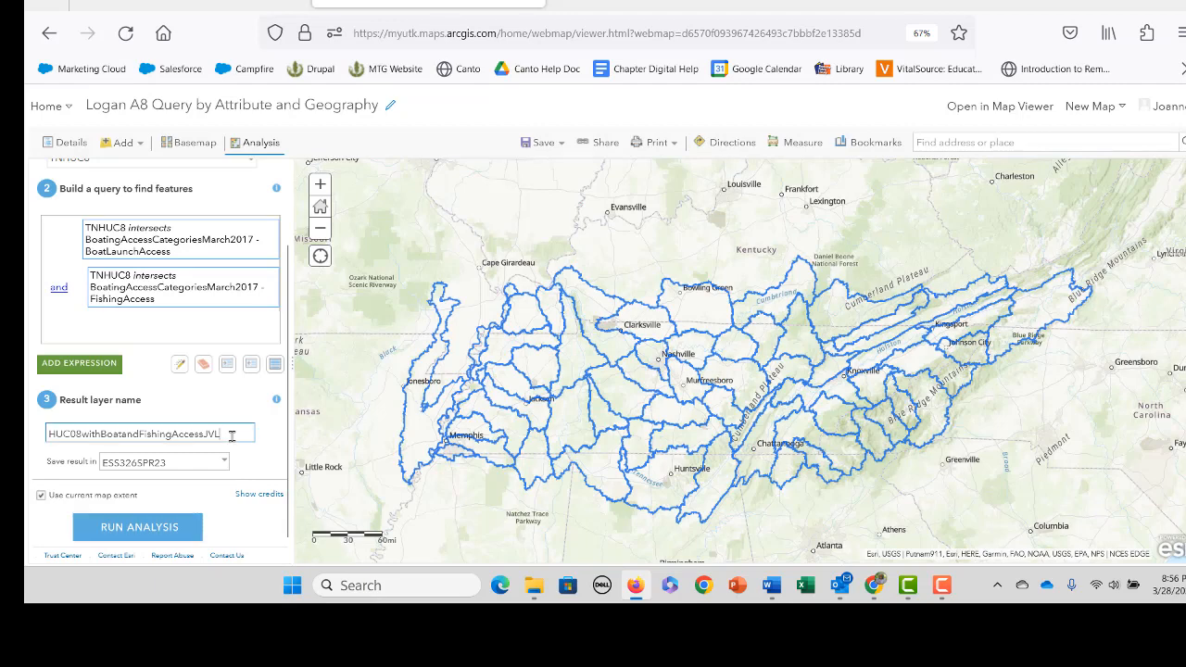
text(1)
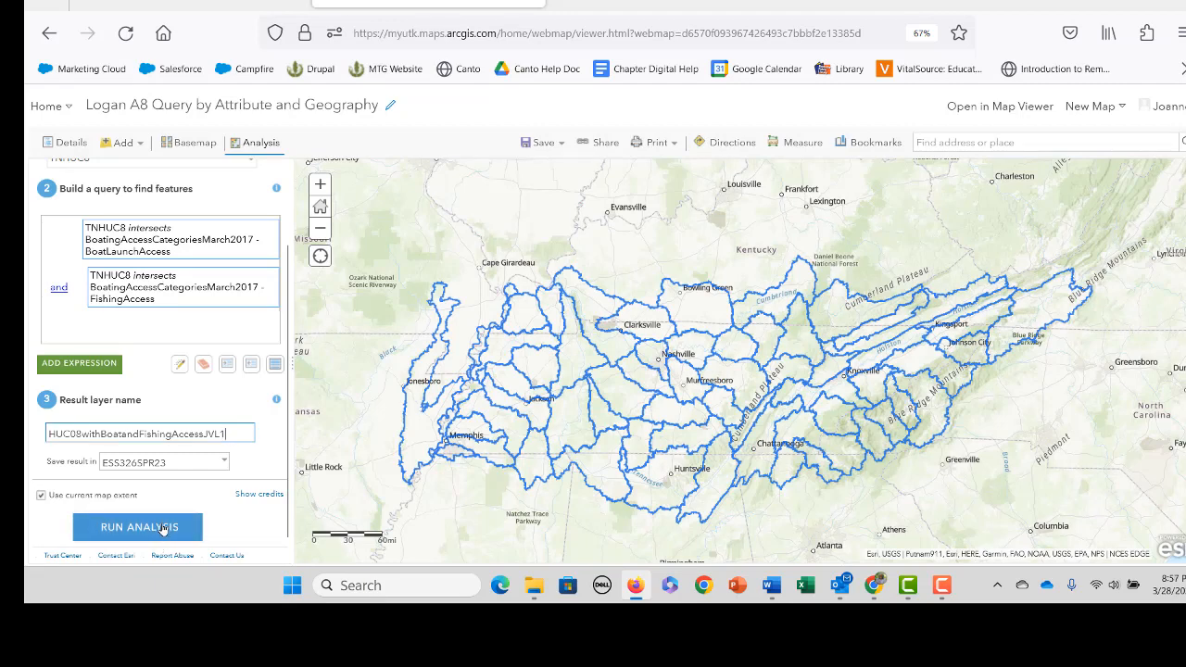
click(139, 526)
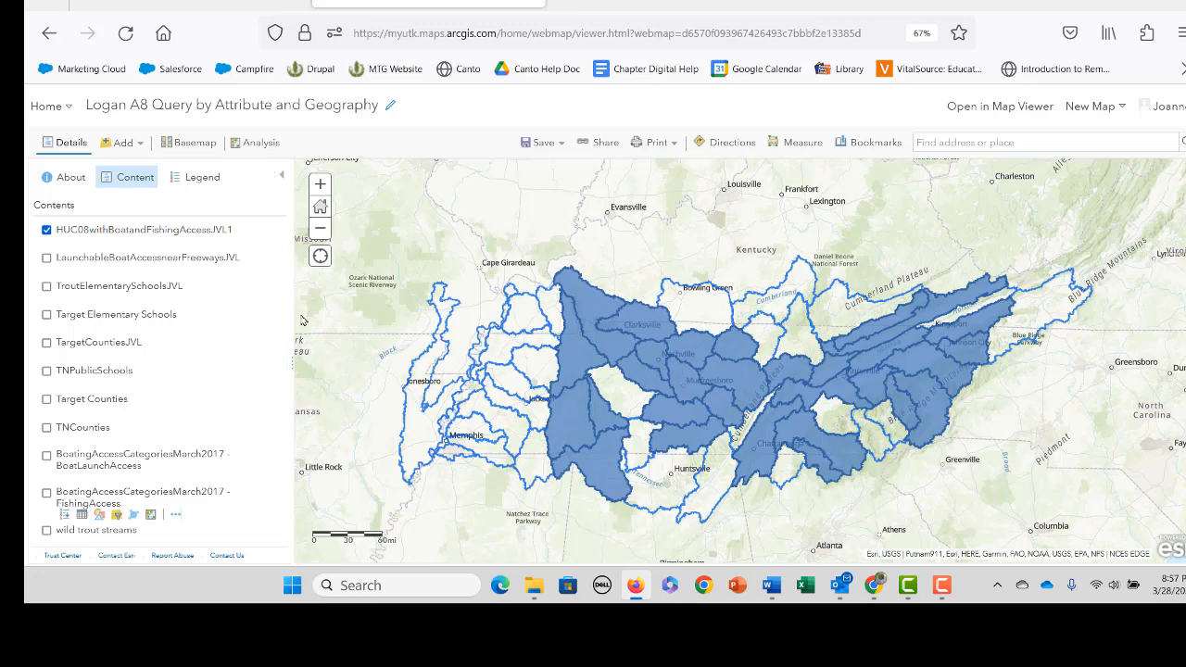
Check the attribute table of the HUC08withBoatandFishingAccessJVL1 layer, then close it
click(82, 243)
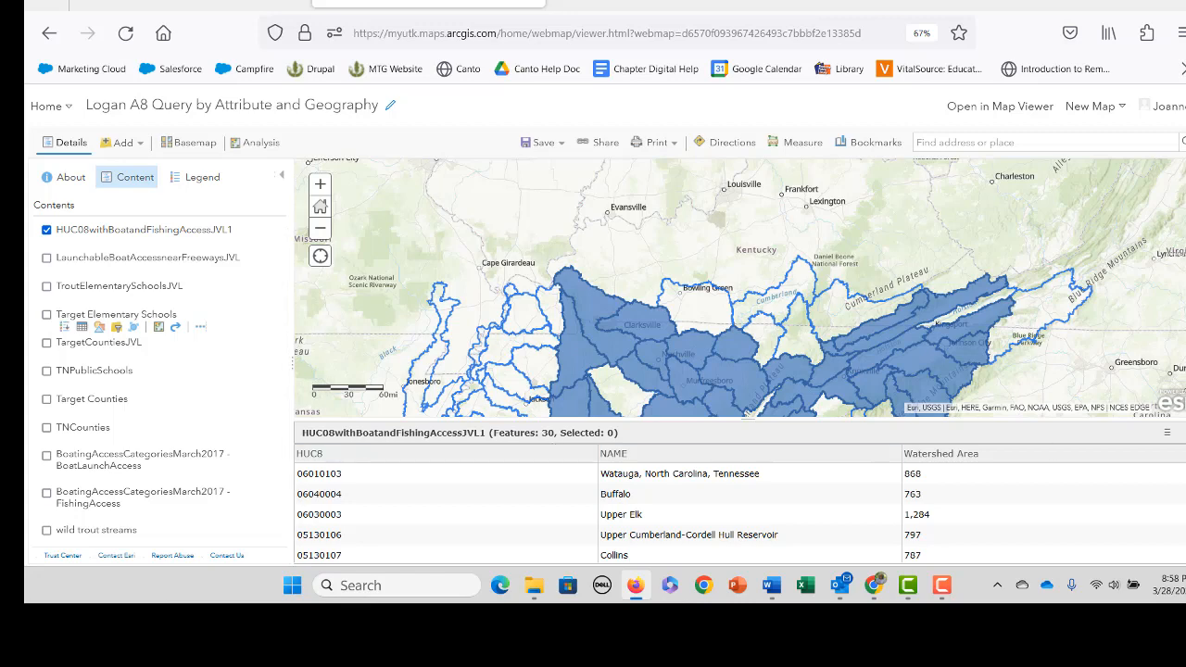
click(1185, 433)
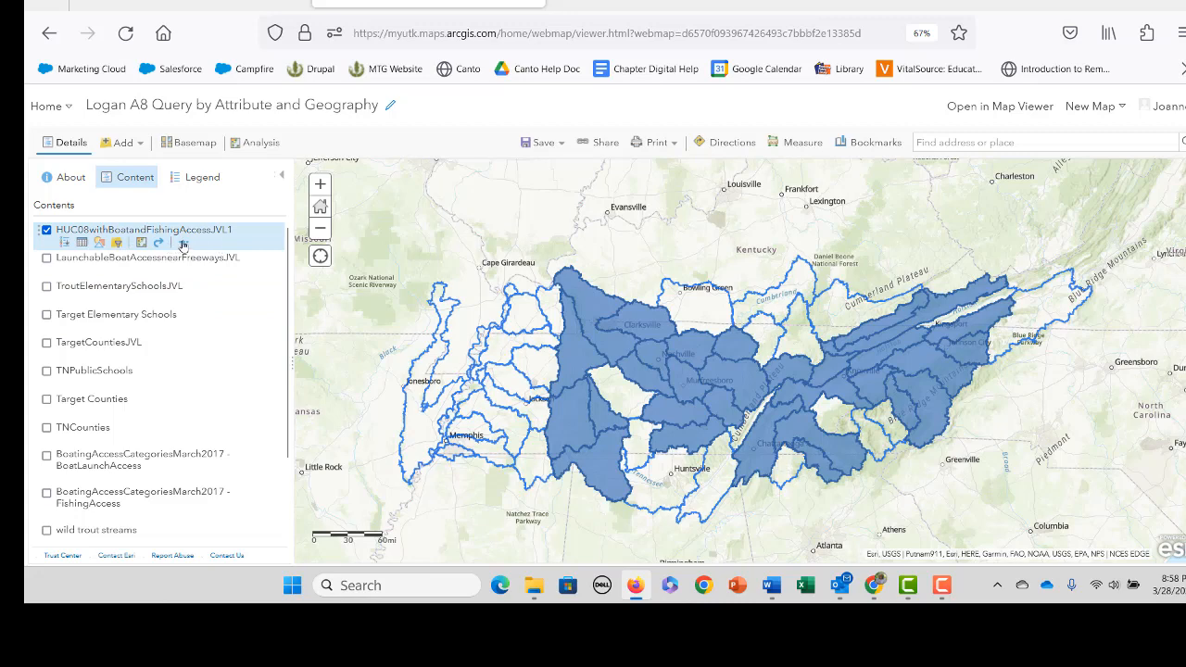
Rename the HUC08withBoatandFishingAccessJVL1 layer as "HUC08 with Boat and Fishing Access"
click(182, 244)
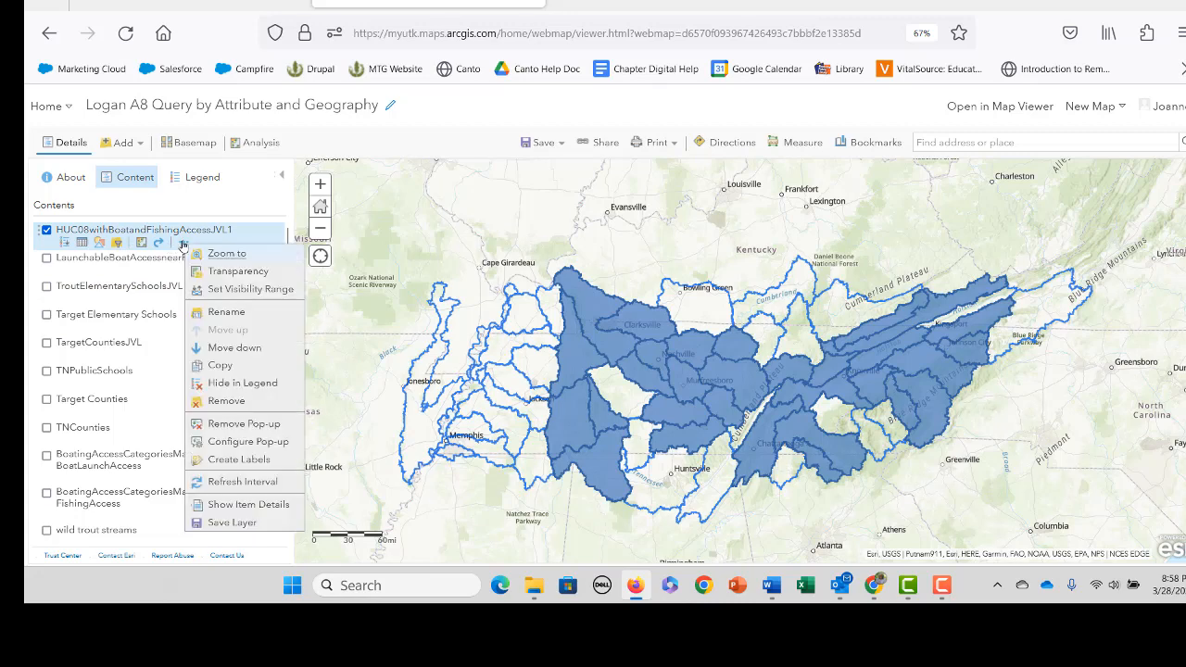
click(243, 315)
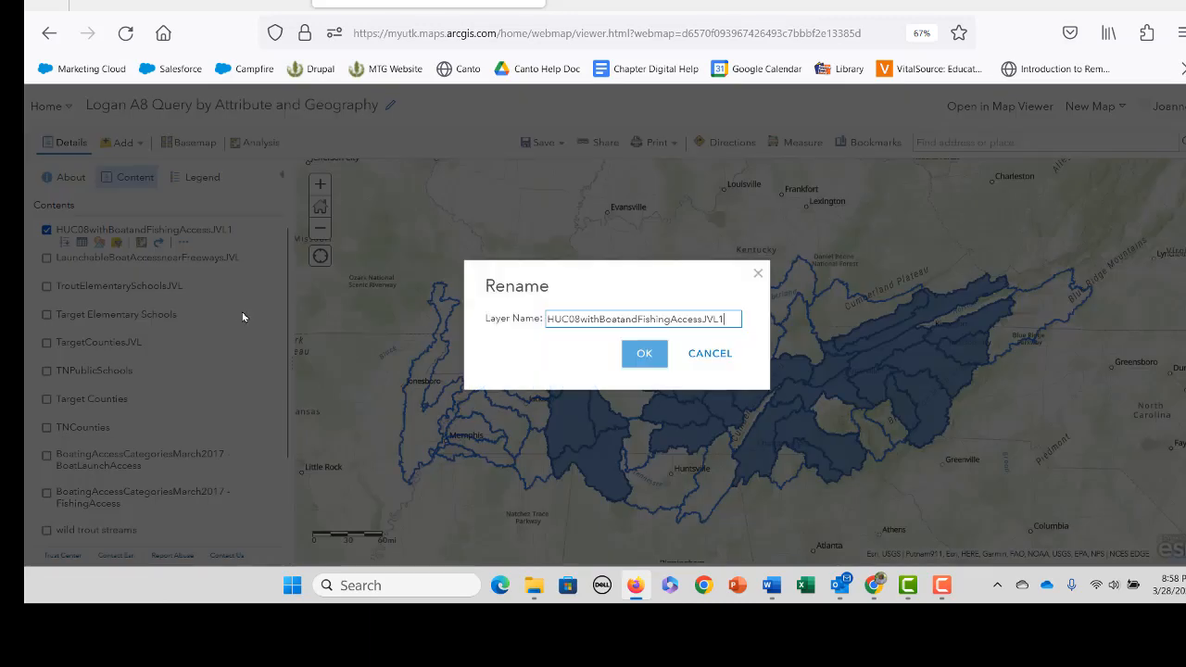
click(578, 319)
click(602, 318)
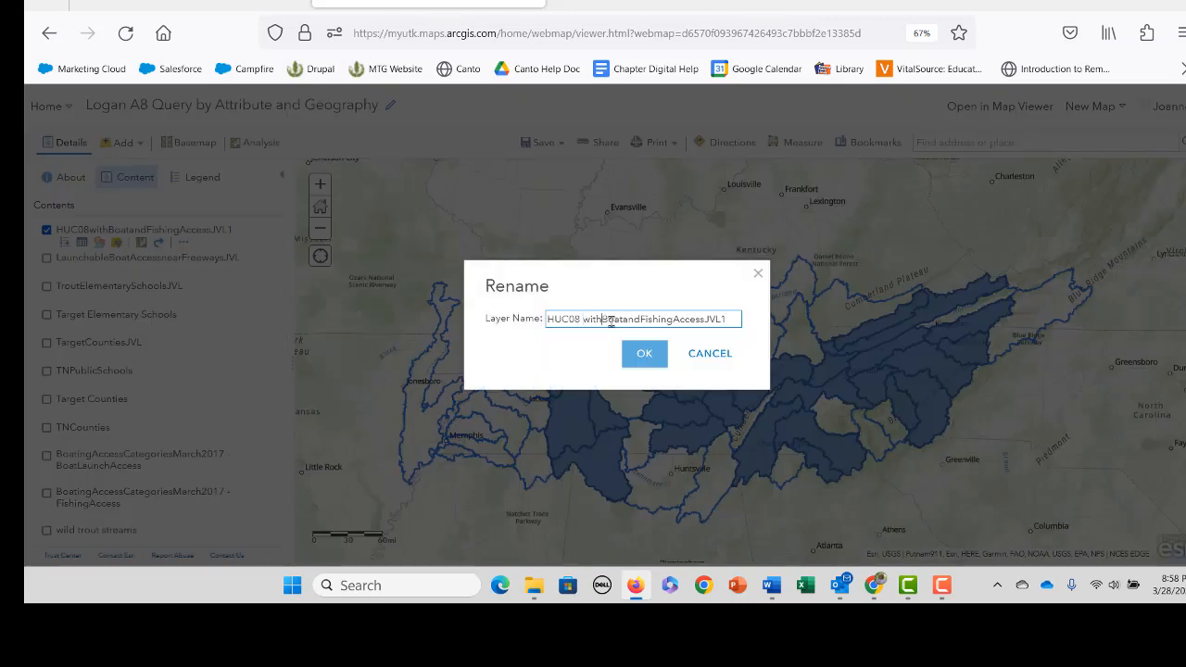
click(629, 319)
click(646, 318)
click(682, 319)
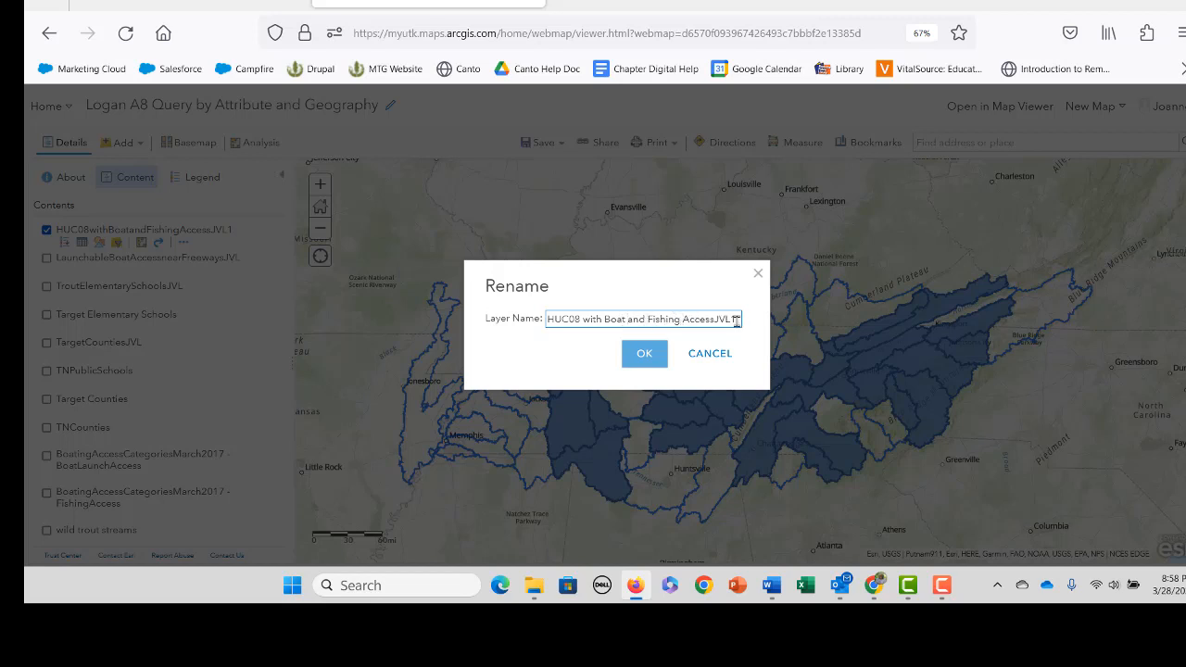
drag(737, 321, 719, 320)
key(BackSpace)
click(644, 353)
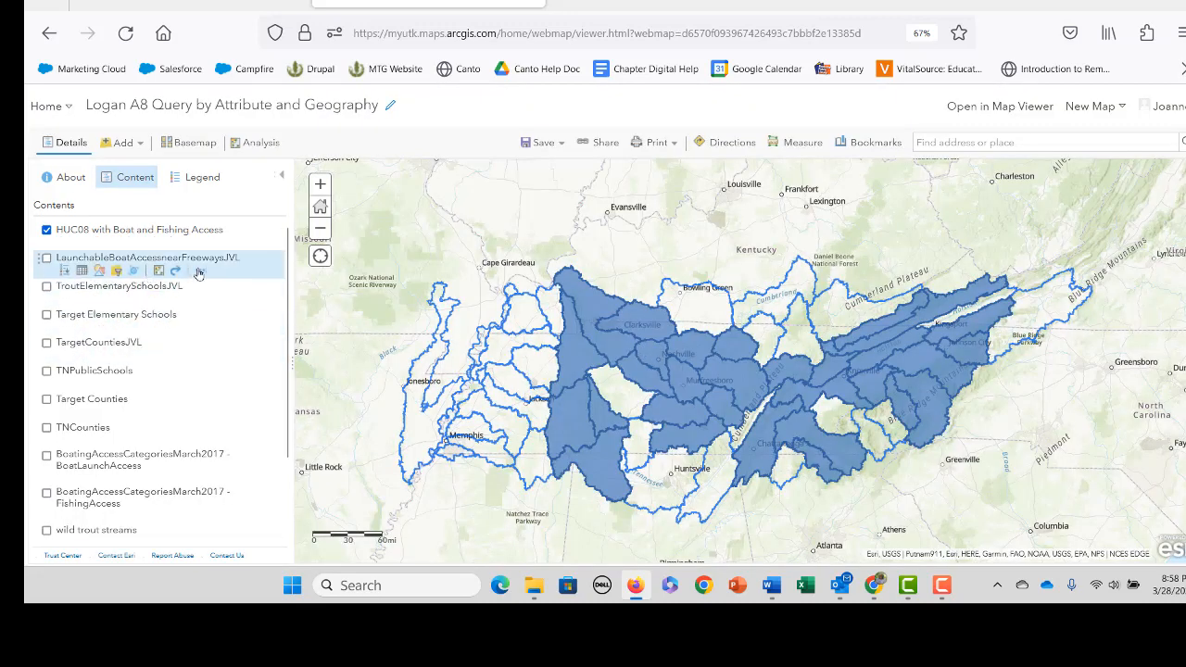
Rename the LaunchableBoatAccessnearFreewaysJVL layer as "Launchable Boat Access near Freeways"
click(199, 271)
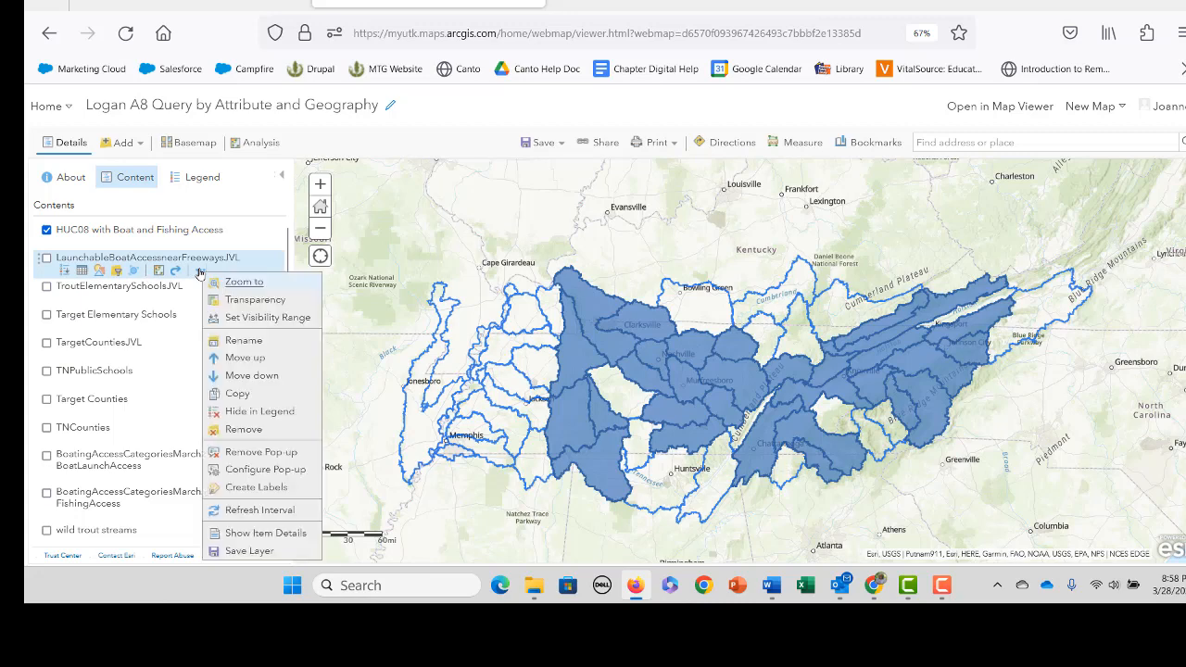
click(253, 346)
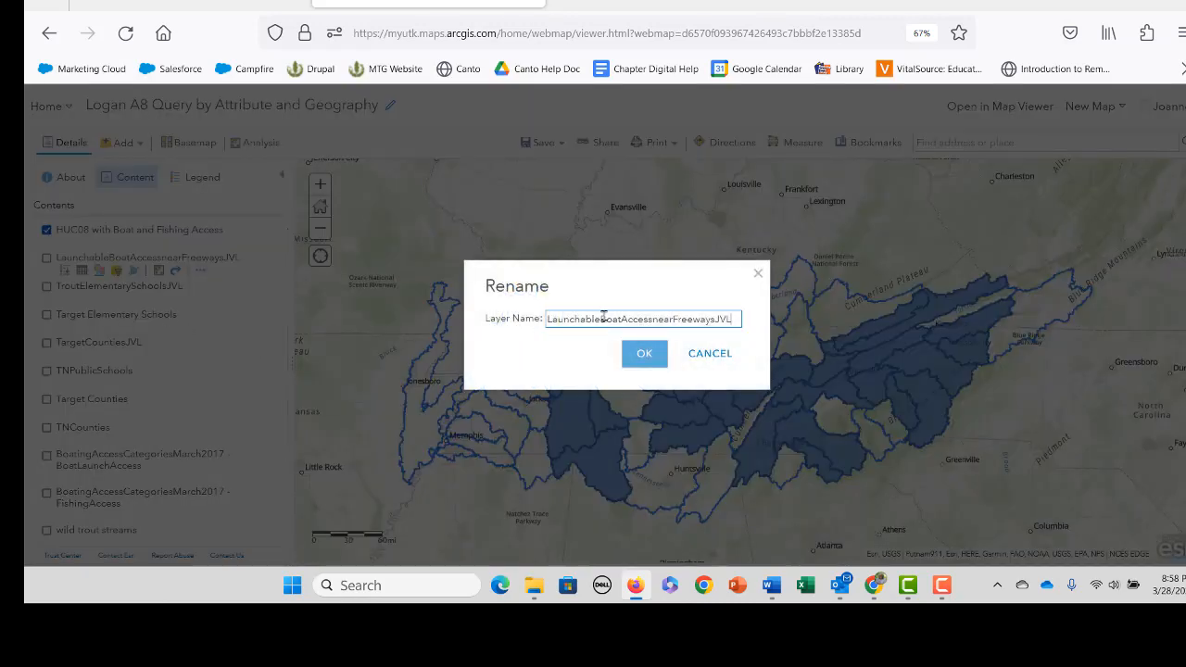
click(602, 319)
click(625, 319)
click(659, 319)
click(680, 320)
drag(724, 319, 748, 324)
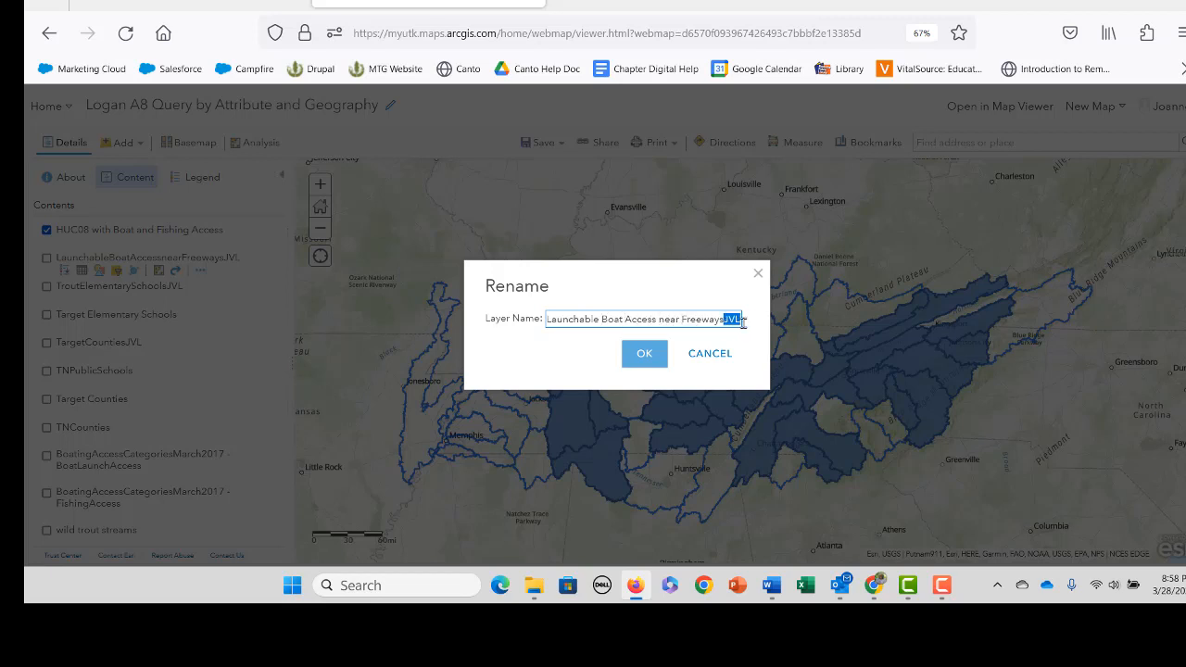
key(BackSpace)
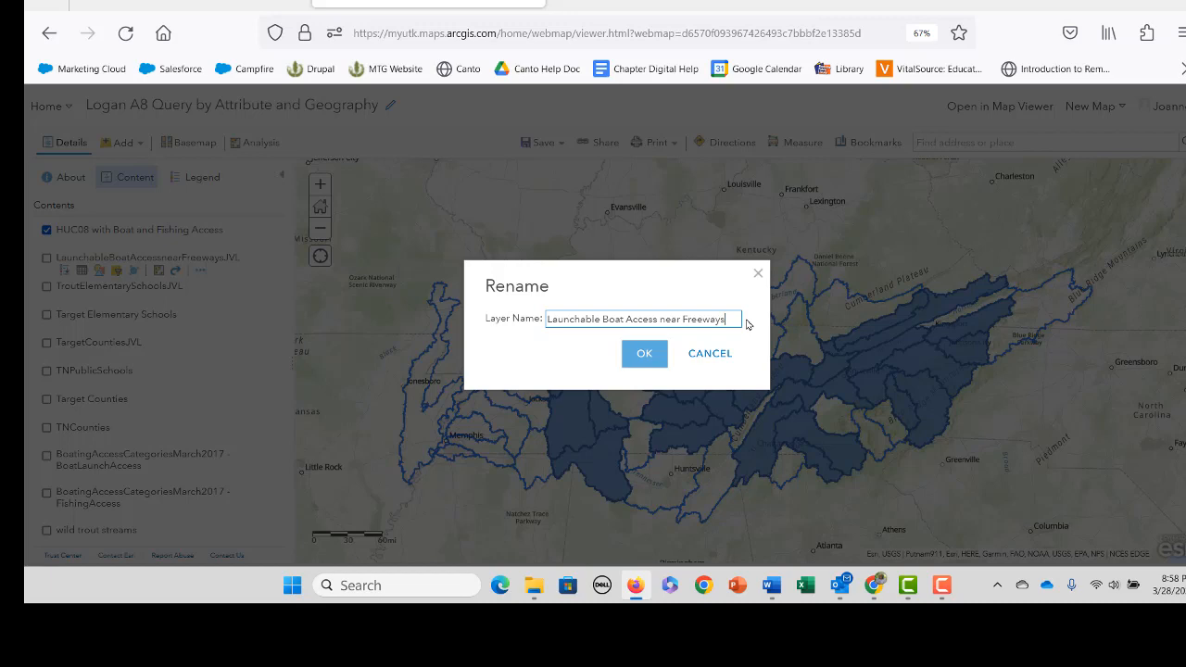
click(639, 354)
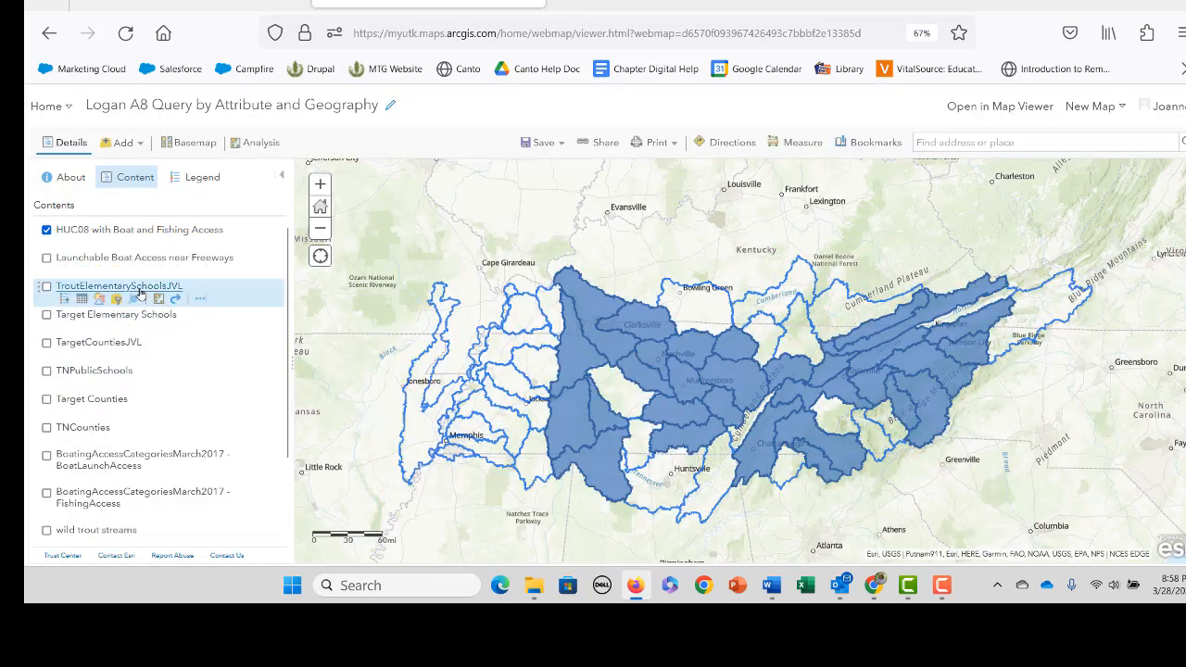
Rename the TroutElementarySchoolsJVL layer as "Trout Elementary Schools"
click(200, 299)
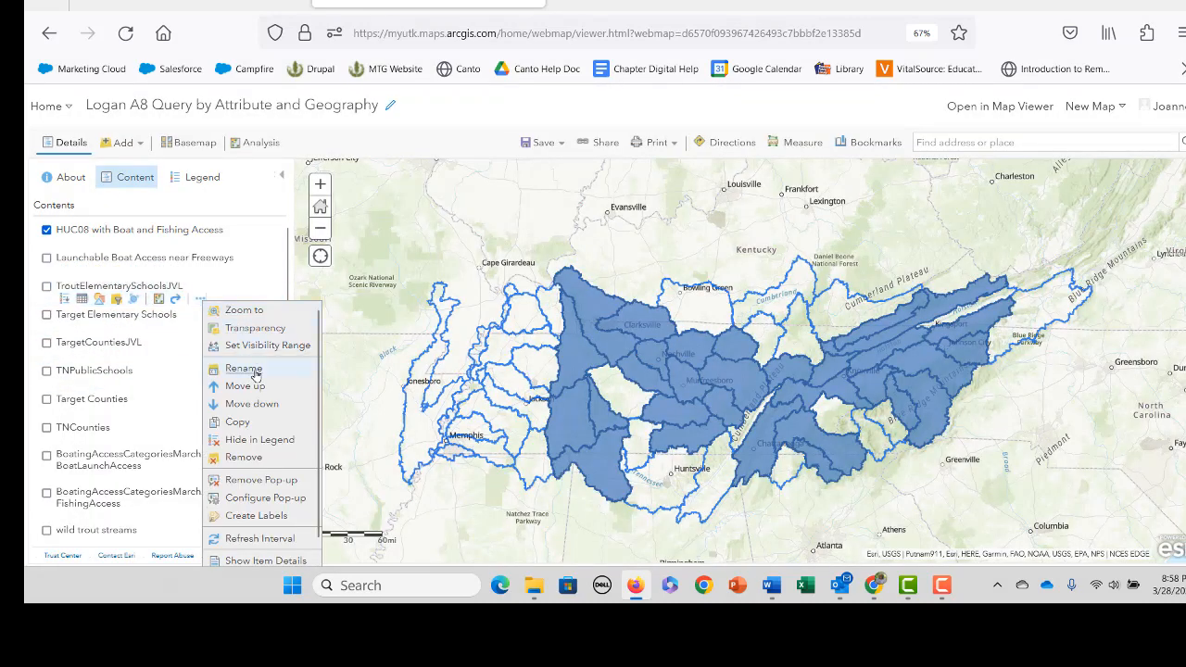
click(241, 365)
drag(658, 319, 693, 318)
key(BackSpace)
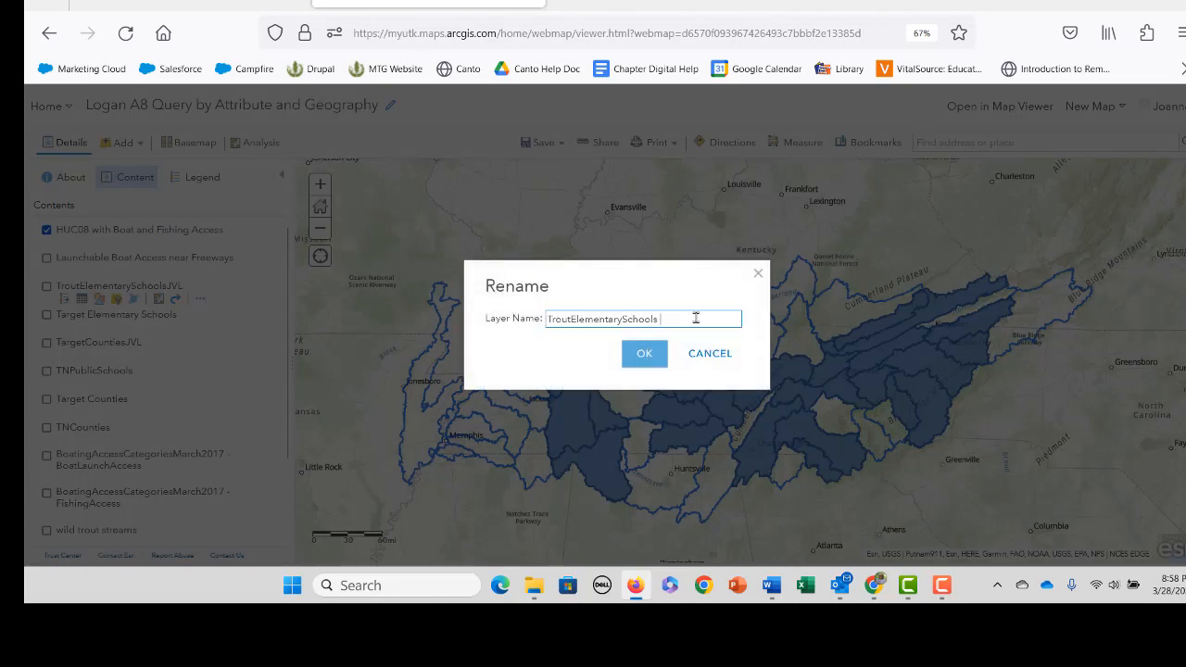
click(571, 321)
click(625, 321)
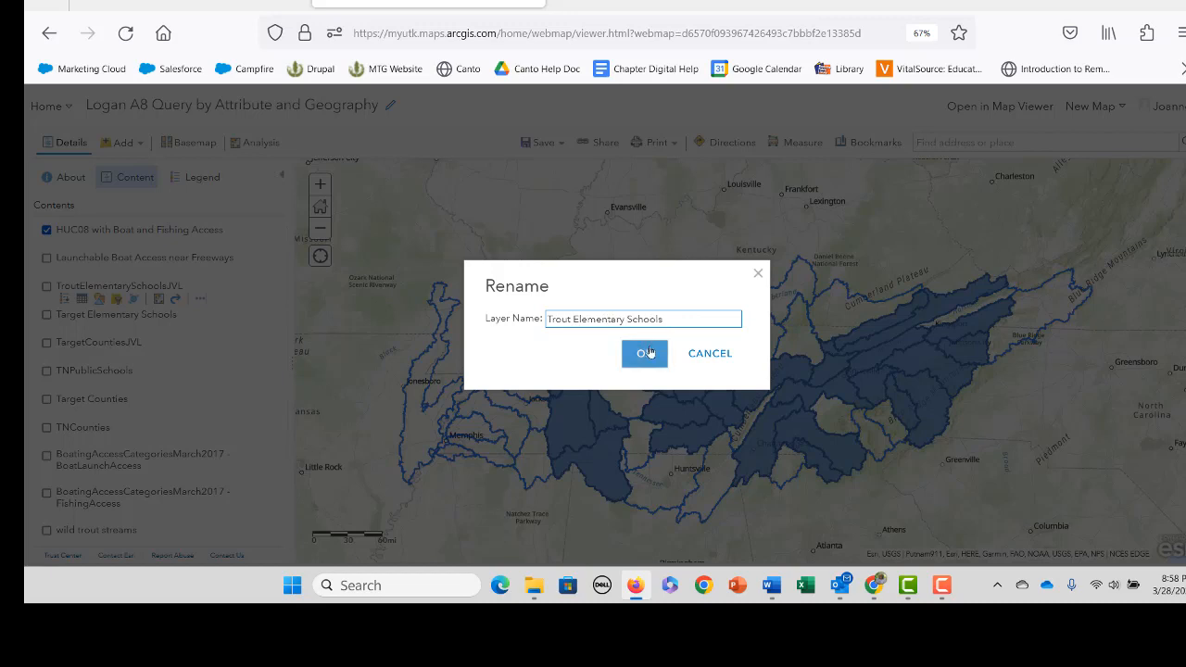
click(644, 353)
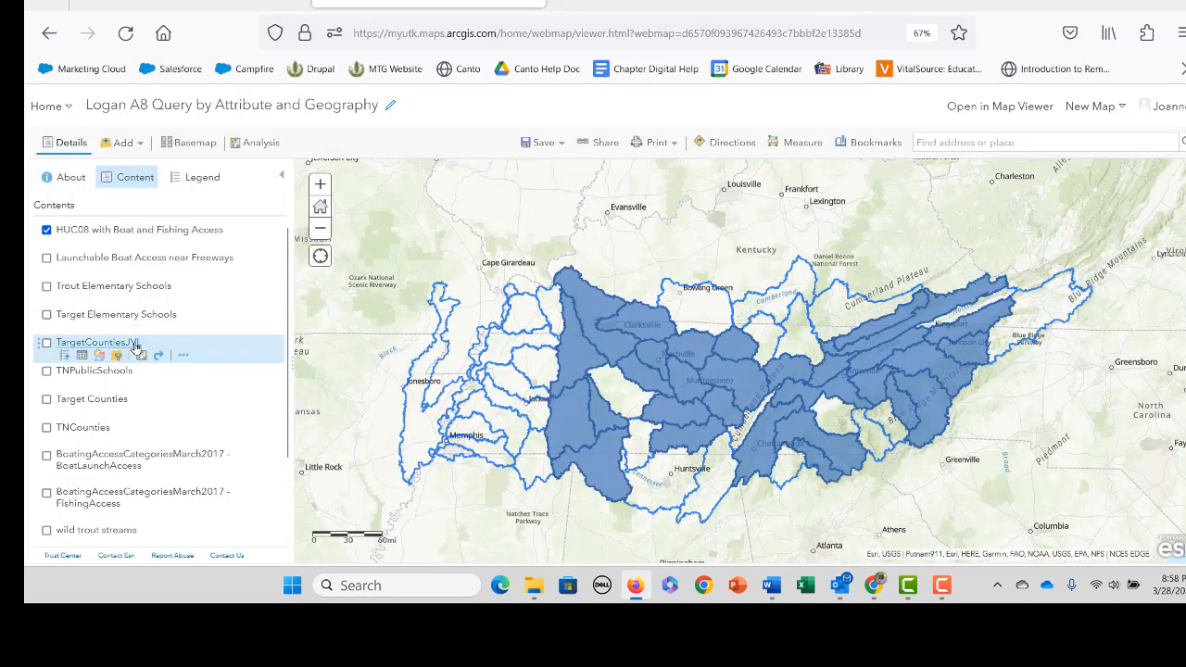
Rename the TargetCountiesJVL layer as "Target Counties (spatial analysis)"
click(183, 357)
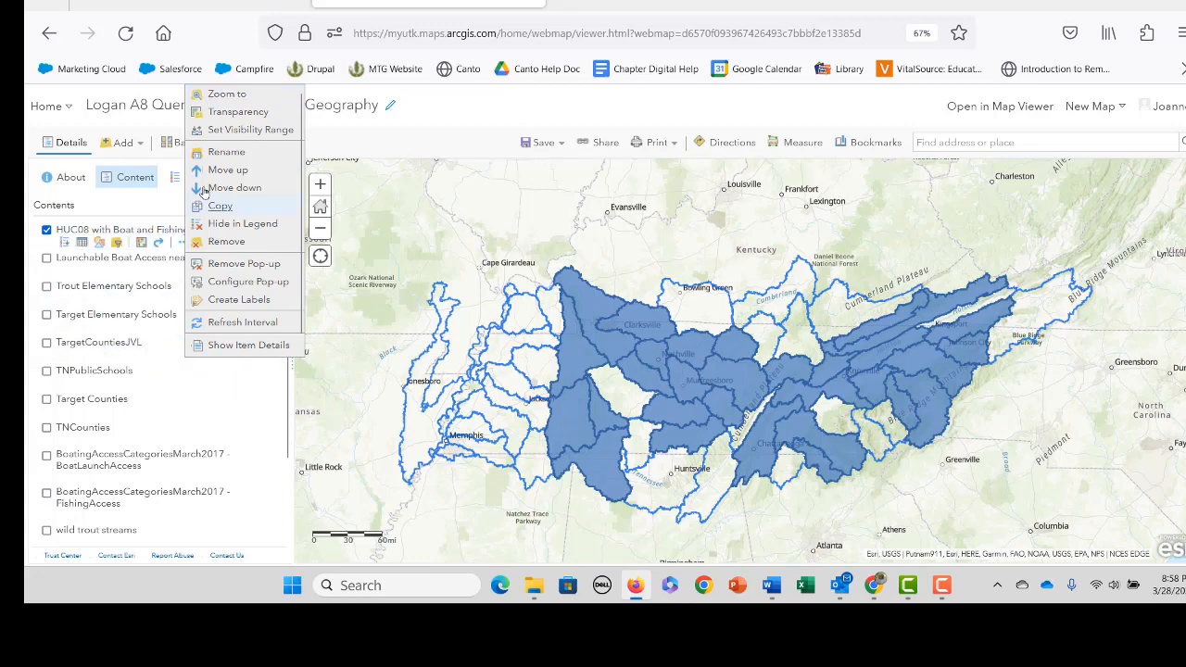
click(226, 152)
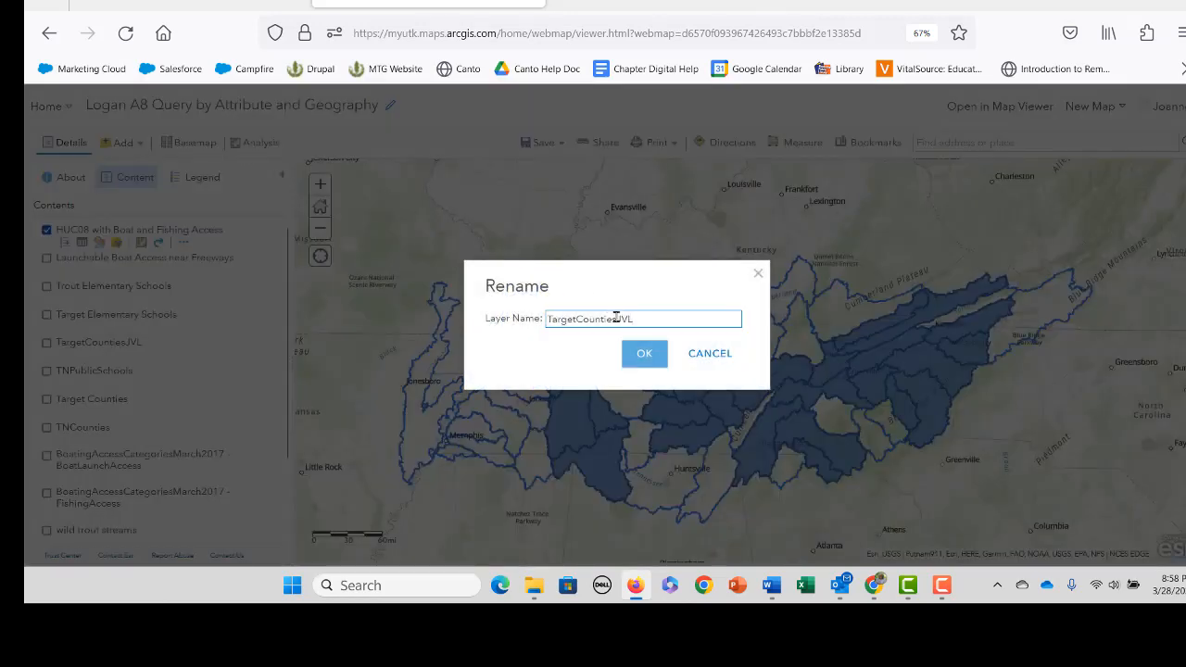
click(577, 319)
drag(619, 319, 656, 318)
key(BackSpace)
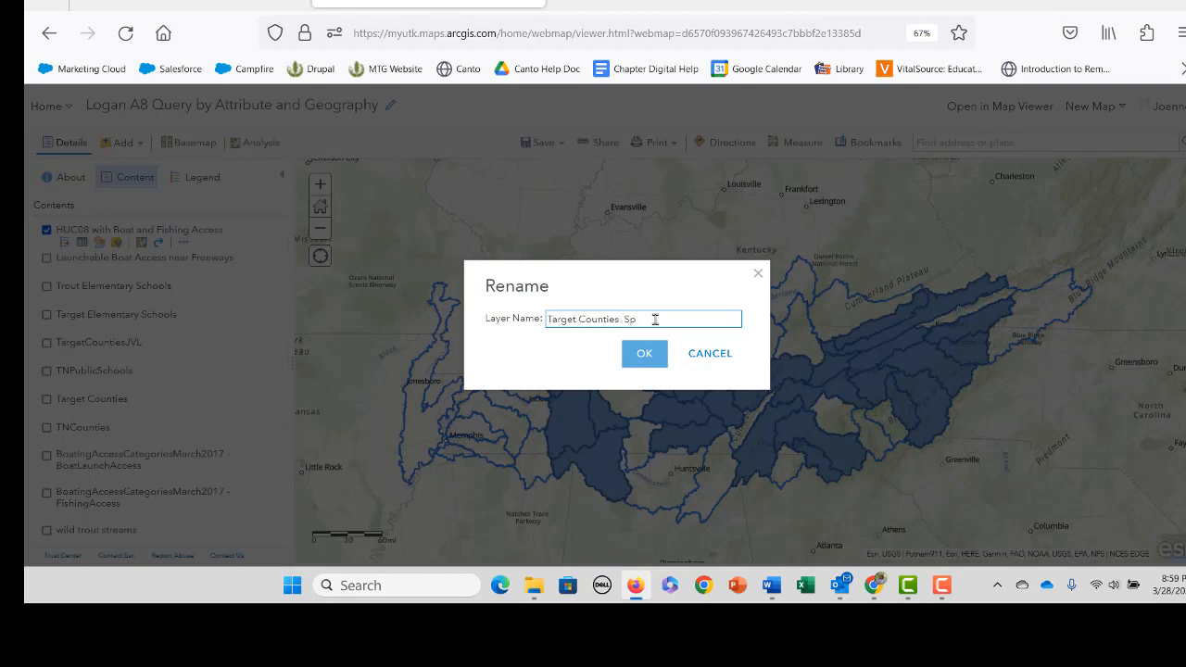
text((spatial analysis)
click(644, 354)
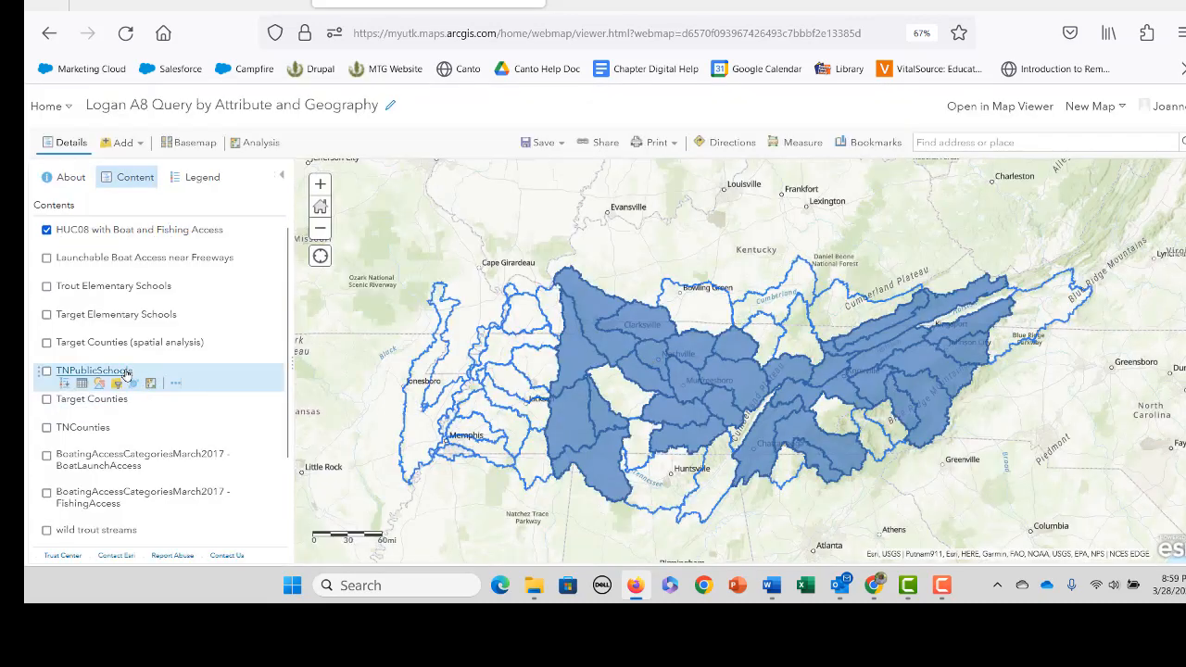
Rename the Target Counties layer located between TNPublicSchools and TNCounties as "Target Counties (filter)"
mouse_move(139, 399)
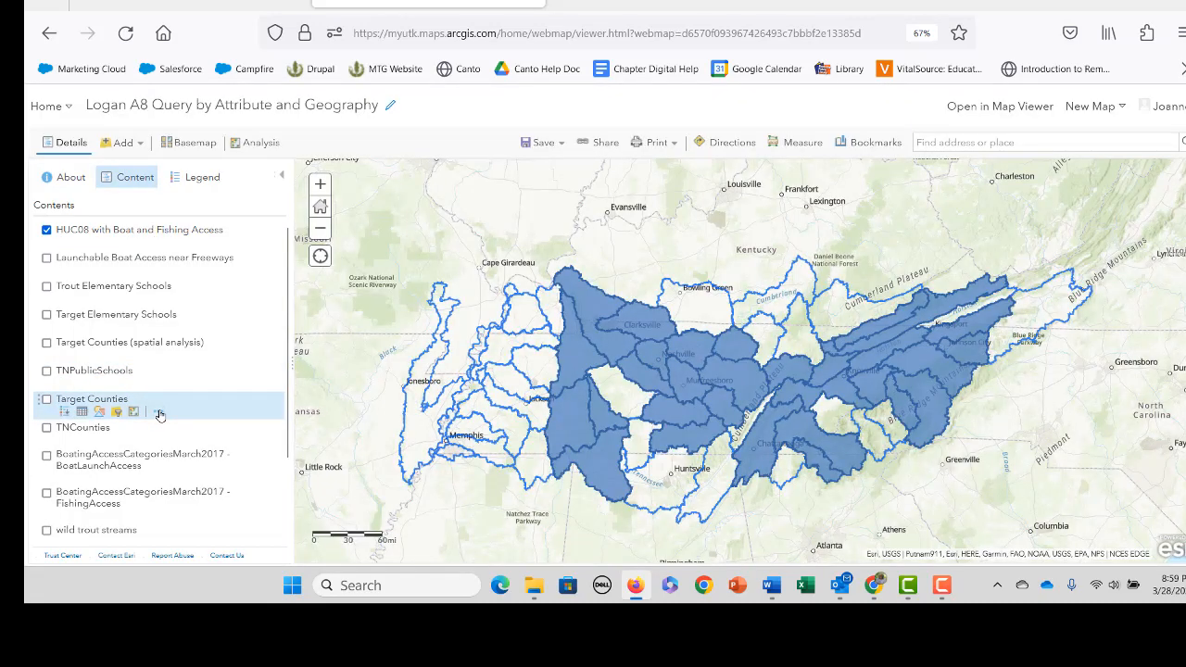
click(159, 413)
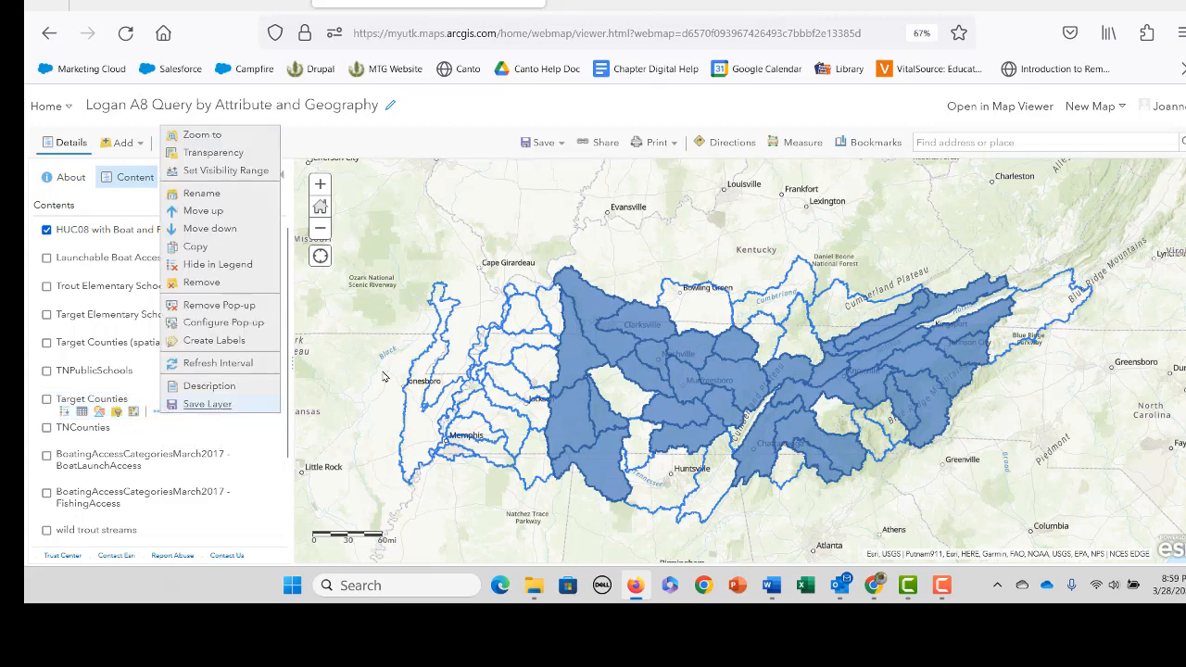
click(222, 196)
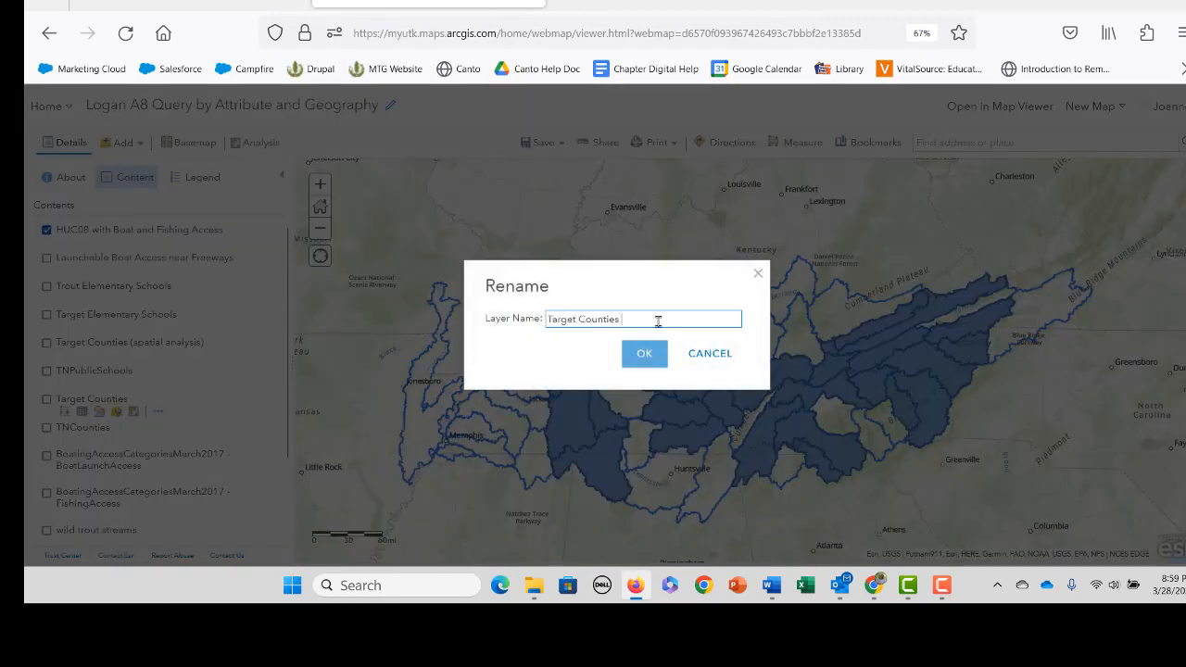
text((filter)
click(640, 354)
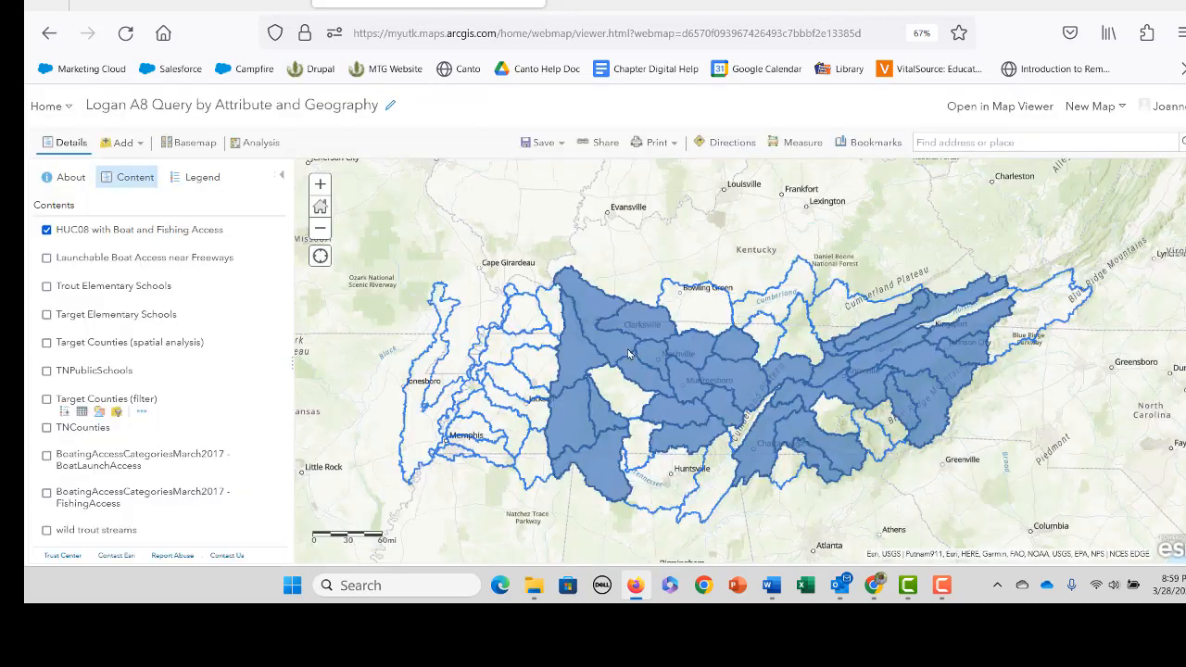
scroll(179, 408, down, 1)
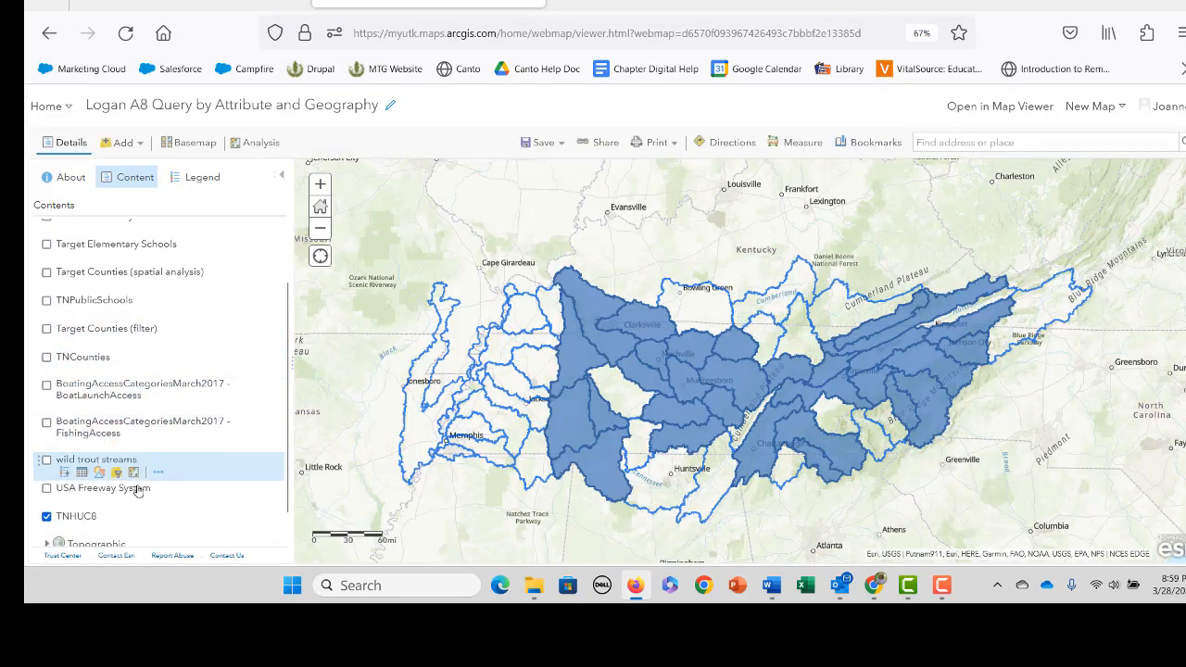
scroll(191, 477, down, 1)
scroll(191, 477, up, 2)
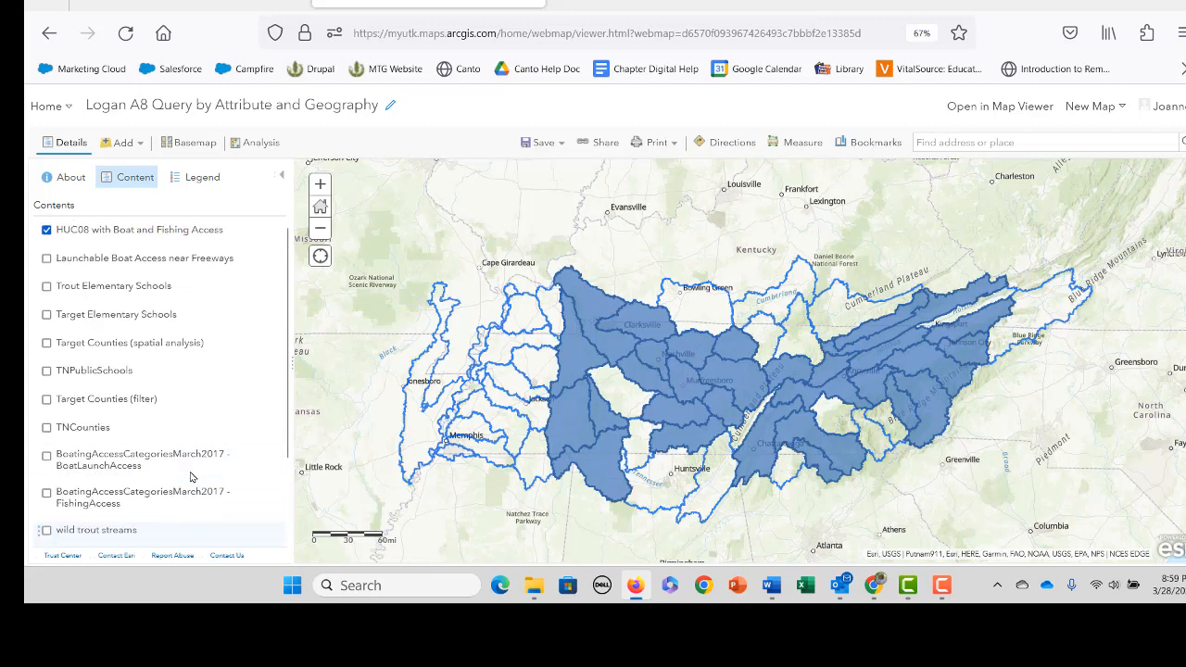